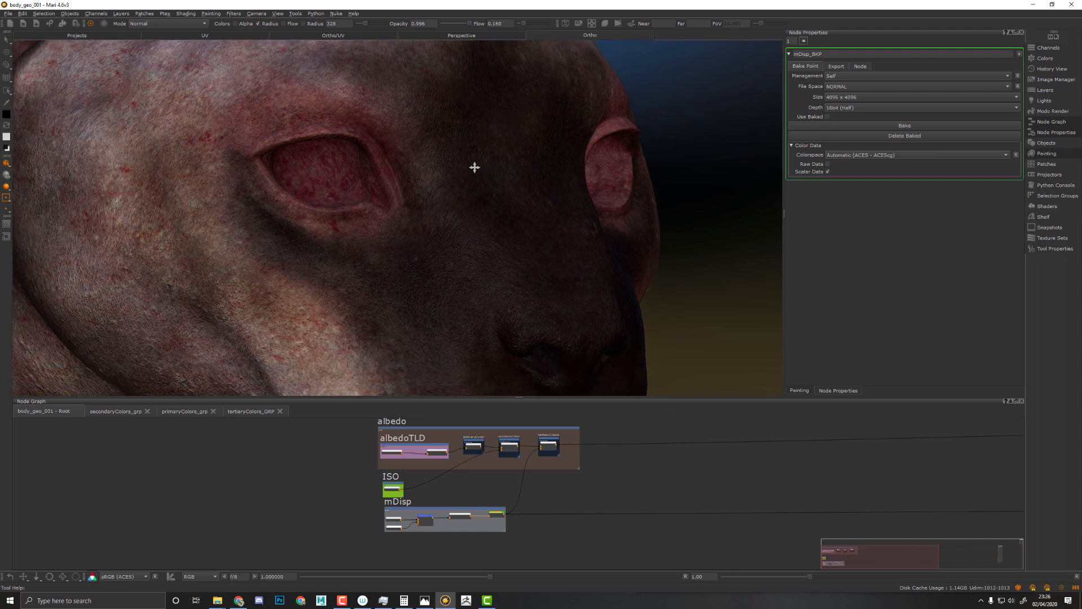
- Examine the skin texture around the cat's eyes and forehead, and return the viewport to full lighting
mouse_move(522, 155)
right_mouse_down("alt")
mouse_move(499, 139)
mouse_move(366, 135)
mouse_move(451, 153)
right_mouse_up("alt")
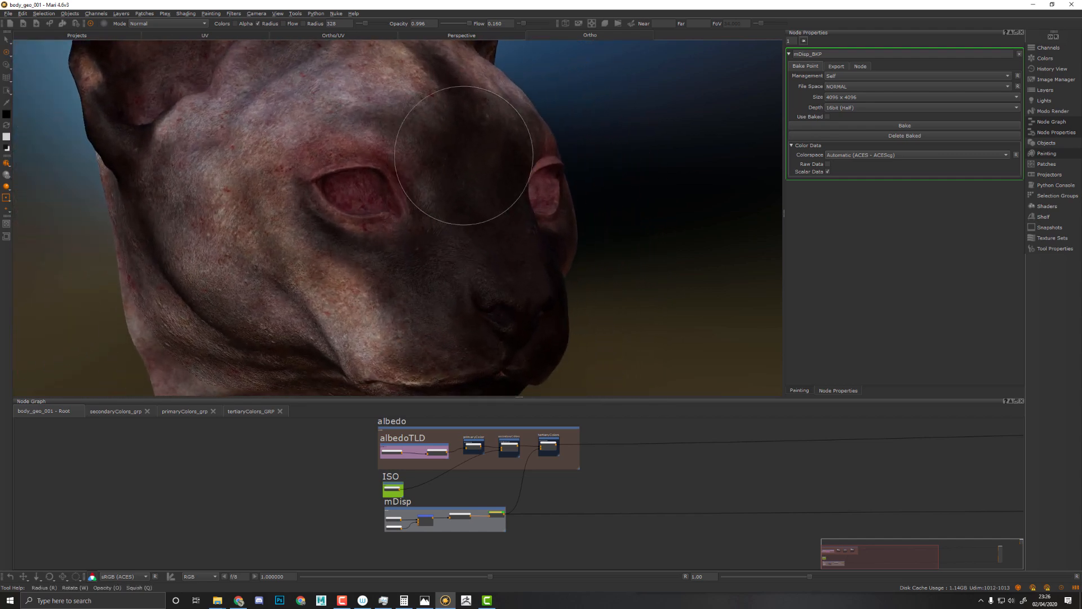
middle_click_drag(505, 146, 518, 192, "alt")
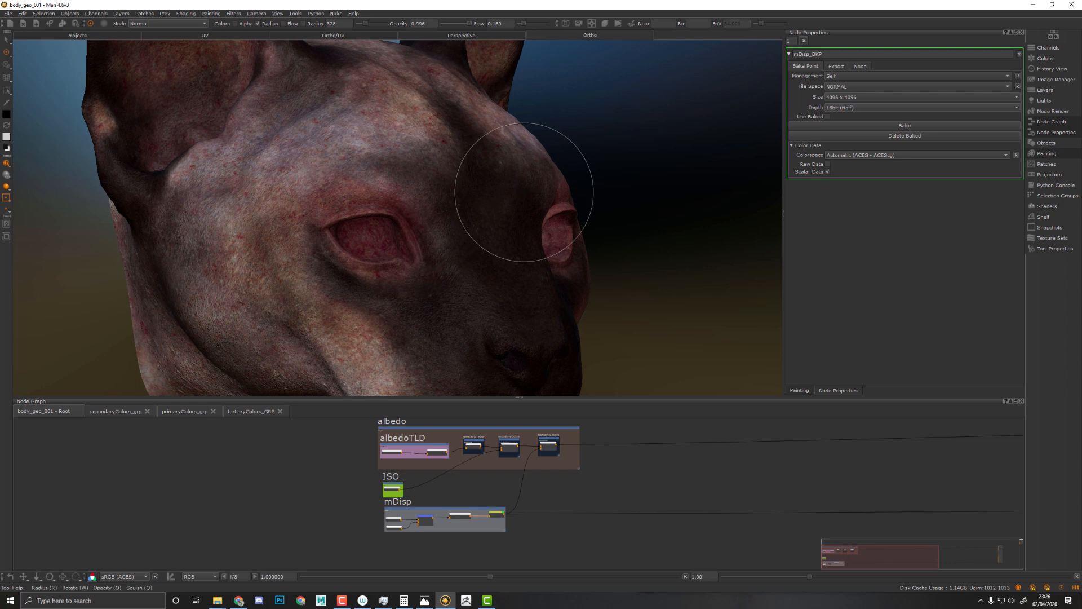
middle_click_drag(431, 218, 483, 222, "alt")
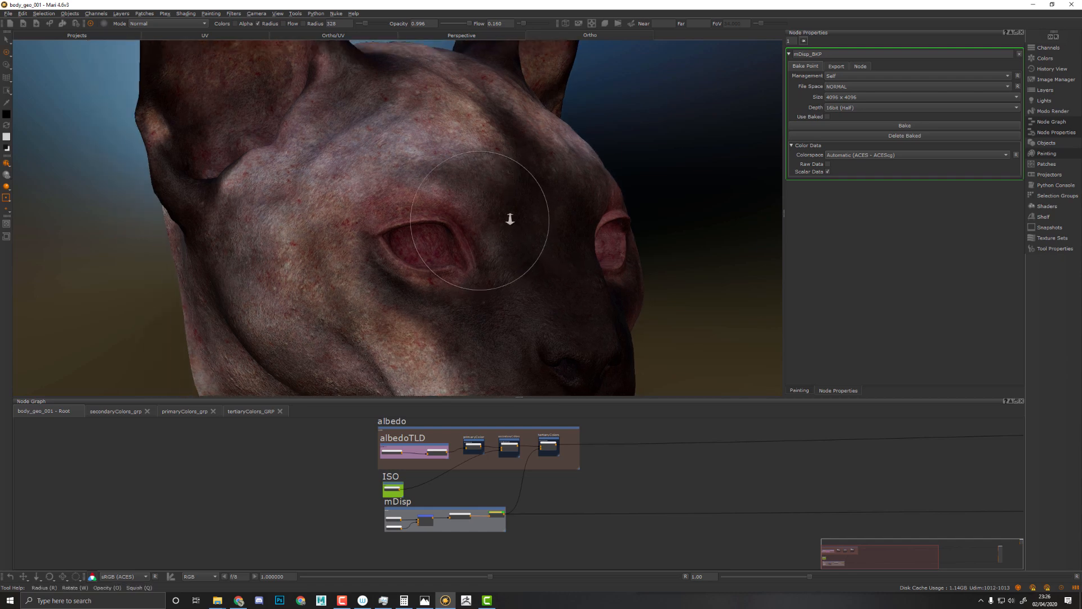
right_click_drag(509, 220, 545, 218, "alt")
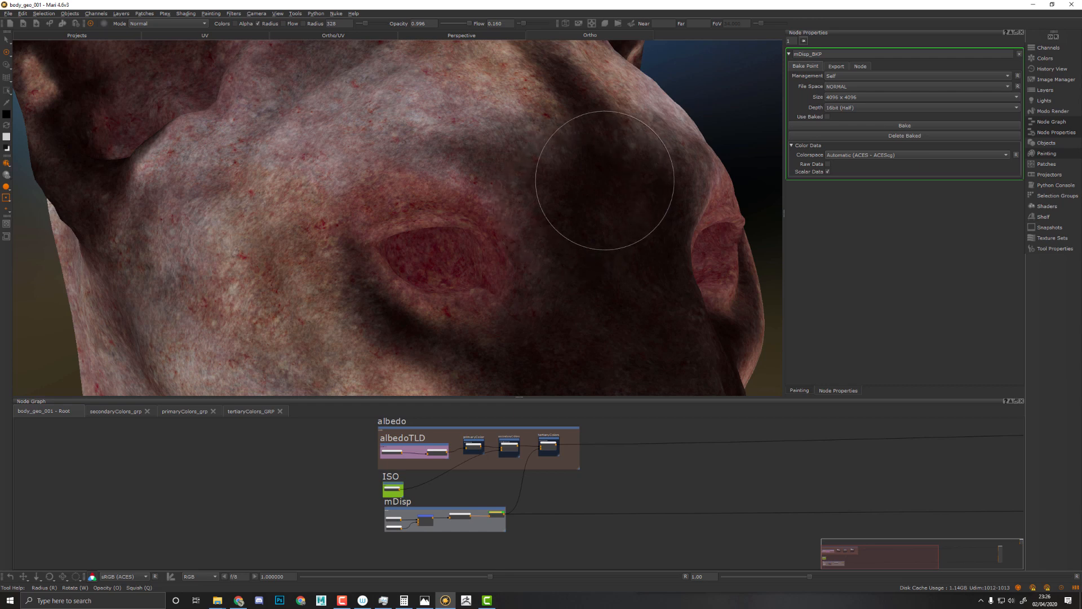
mouse_move(622, 173)
middle_mouse_down("alt")
mouse_move(533, 218)
mouse_move(525, 238)
middle_mouse_up("alt")
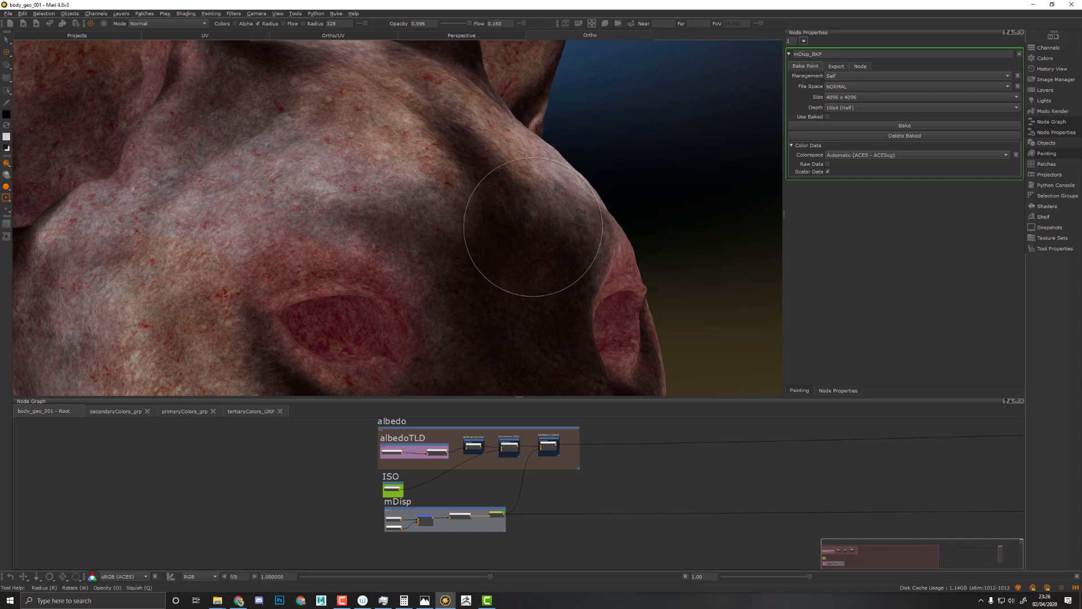
key("F3")
- Open the Arnold Standard Surface node's properties and move the node closer to the tertiaryColors group
middle_click_drag(586, 483, 238, 485)
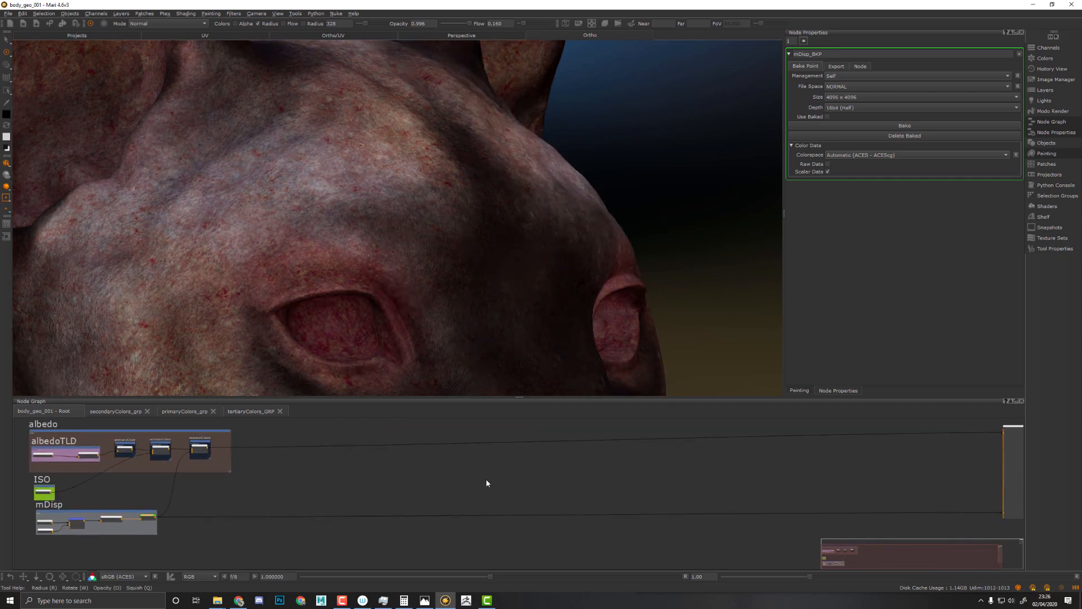
scroll(486, 480, "down", 3)
middle_click_drag(719, 469, 446, 484)
double_click(574, 476)
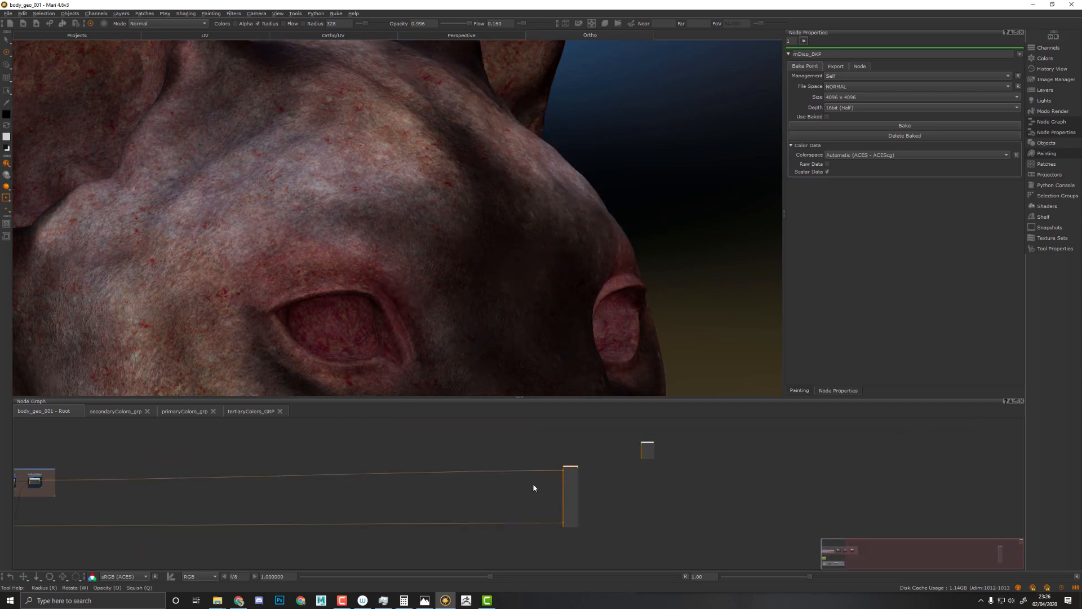
left_click_drag(533, 488, 130, 492)
middle_click_drag(130, 492, 531, 520)
scroll(522, 470, "up", 3)
scroll(598, 463, "up", 2)
left_click_drag(598, 463, 613, 455)
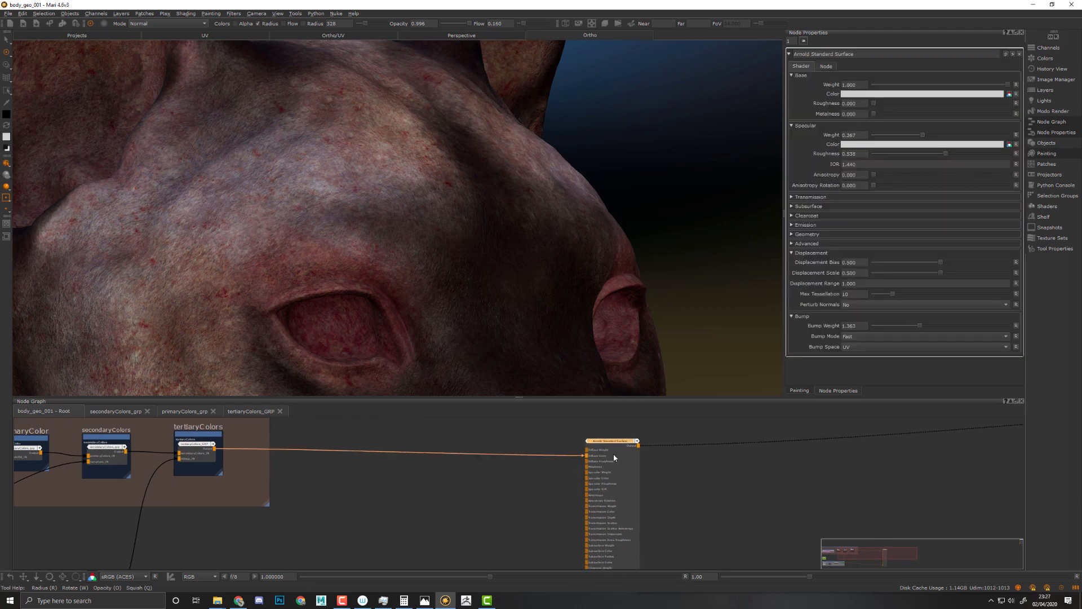
scroll(501, 294, "down", 10)
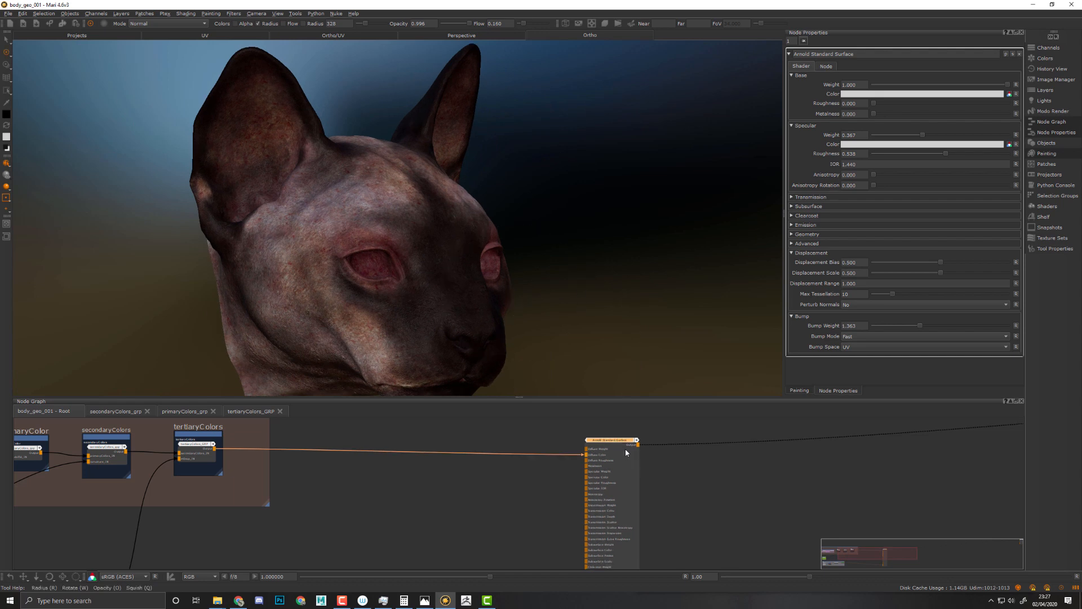
left_click_drag(626, 455, 626, 452)
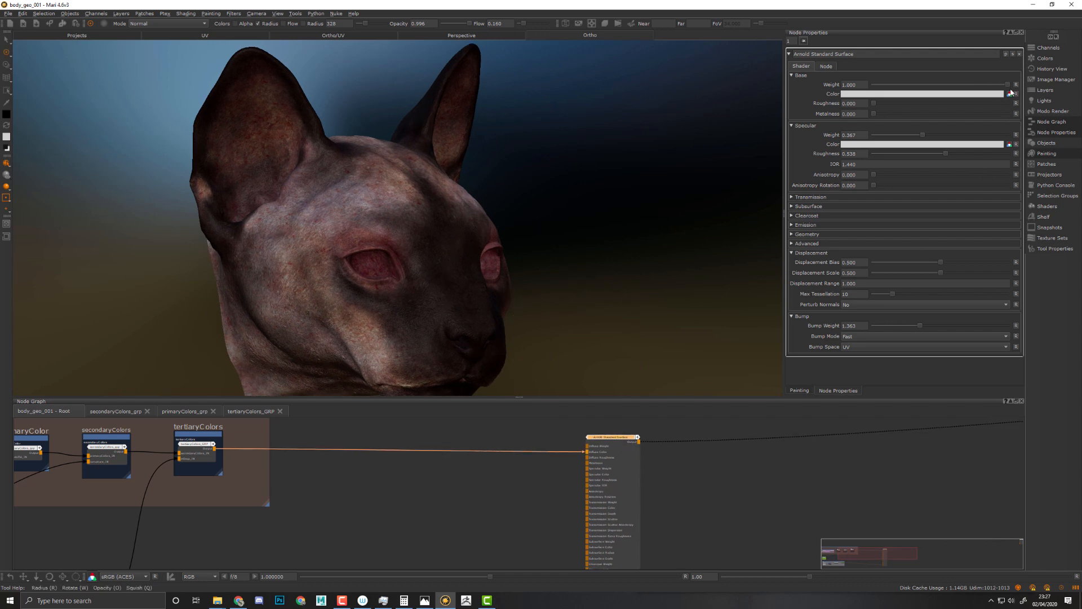
- Set the shader's base weight to 0.000 so only the specular reflection shows on the cat's head
left_click_drag(1008, 84, 871, 85)
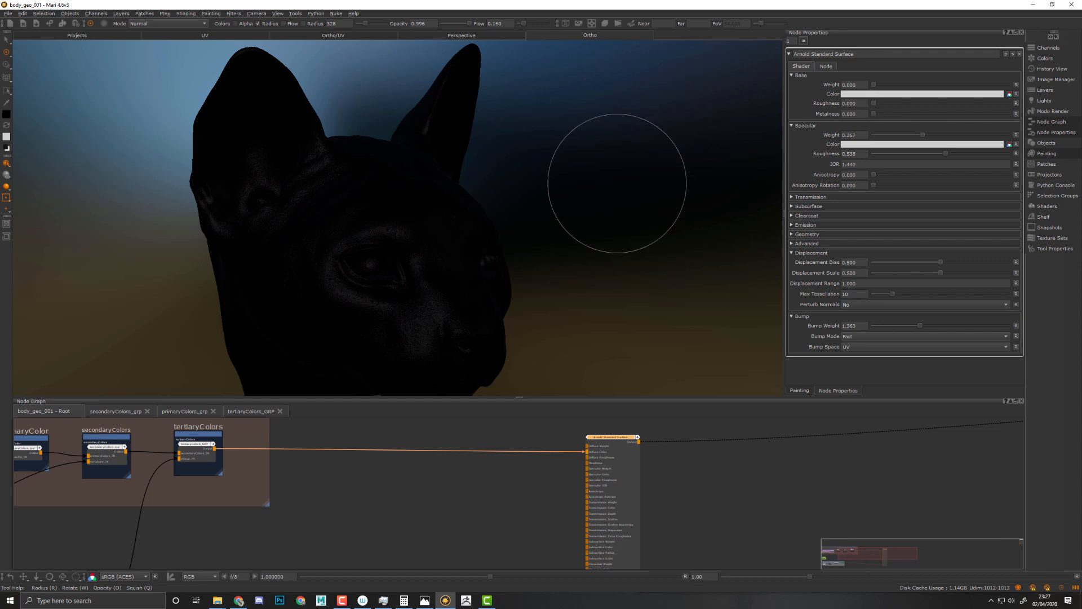
scroll(600, 181, "up", 10)
mouse_move(611, 259)
left_mouse_down("alt")
mouse_move(587, 260)
mouse_move(546, 176)
mouse_move(578, 228)
mouse_move(527, 246)
mouse_move(565, 278)
mouse_move(595, 275)
left_mouse_up("alt")
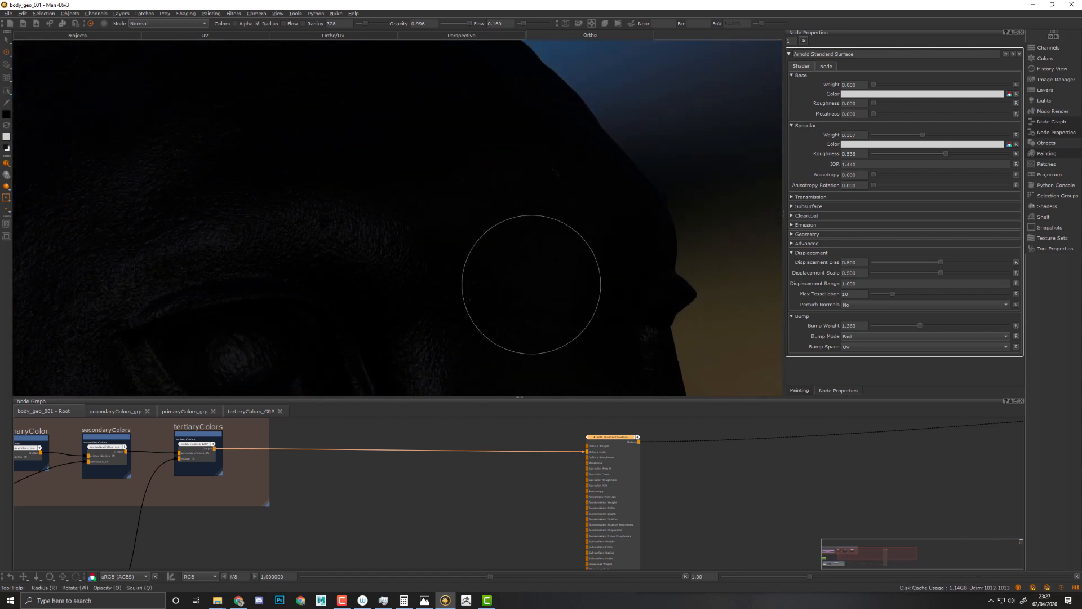
mouse_move(516, 284)
left_mouse_down("alt")
mouse_move(567, 261)
mouse_move(553, 271)
left_mouse_up("alt")
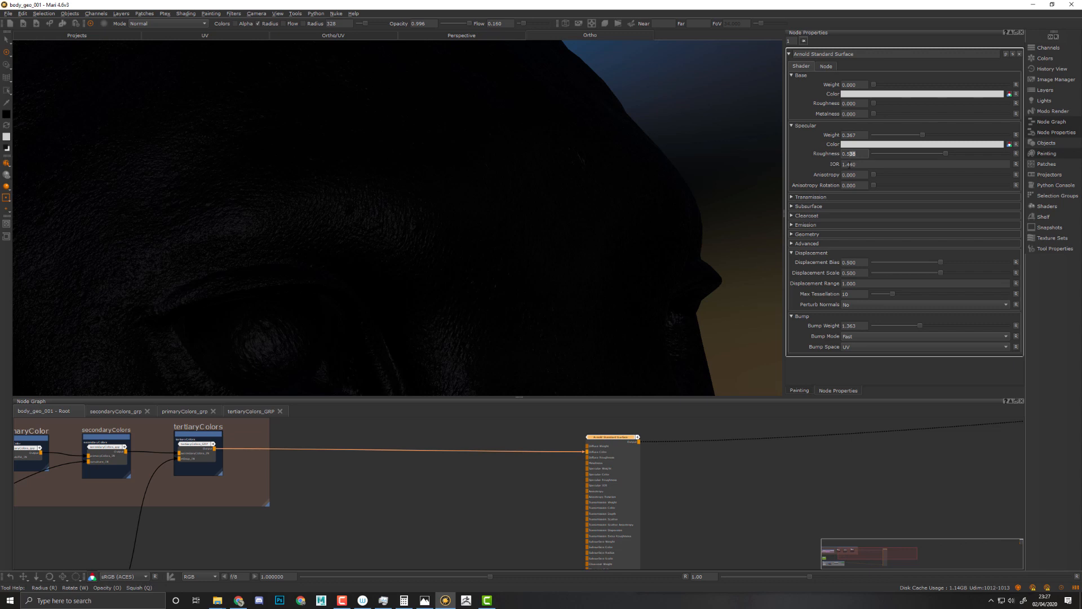
- Set the shader's specular roughness to 0.500
type("00")
key("Return")
scroll(415, 299, "up", 5)
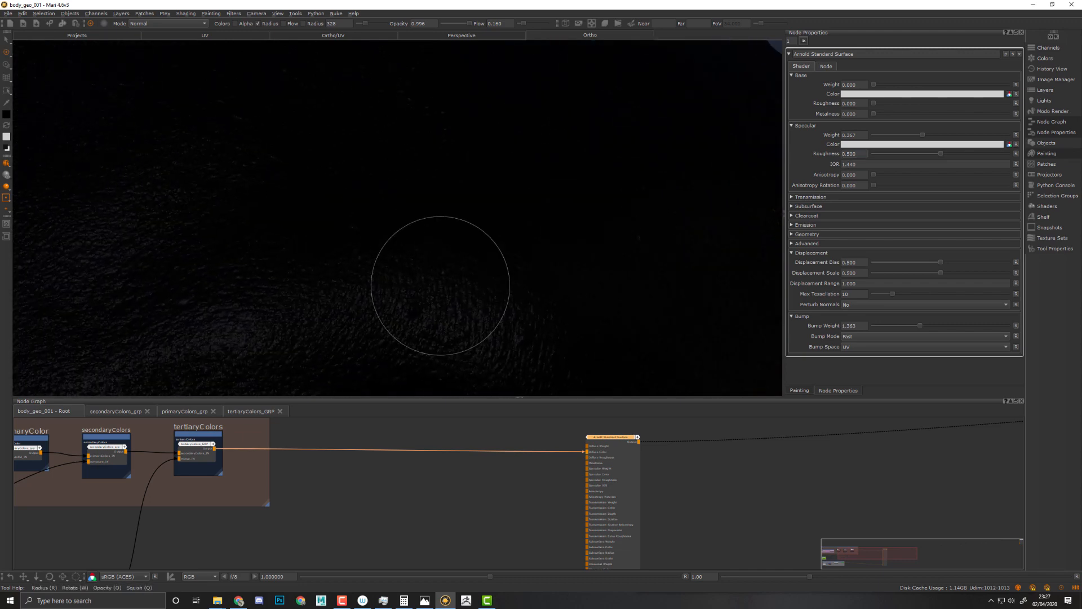
left_click_drag(441, 286, 492, 280, "alt")
- Try the specular weight at 1.000 and inspect the reflections on the forehead and around the eye
left_click_drag(925, 135, 1043, 135)
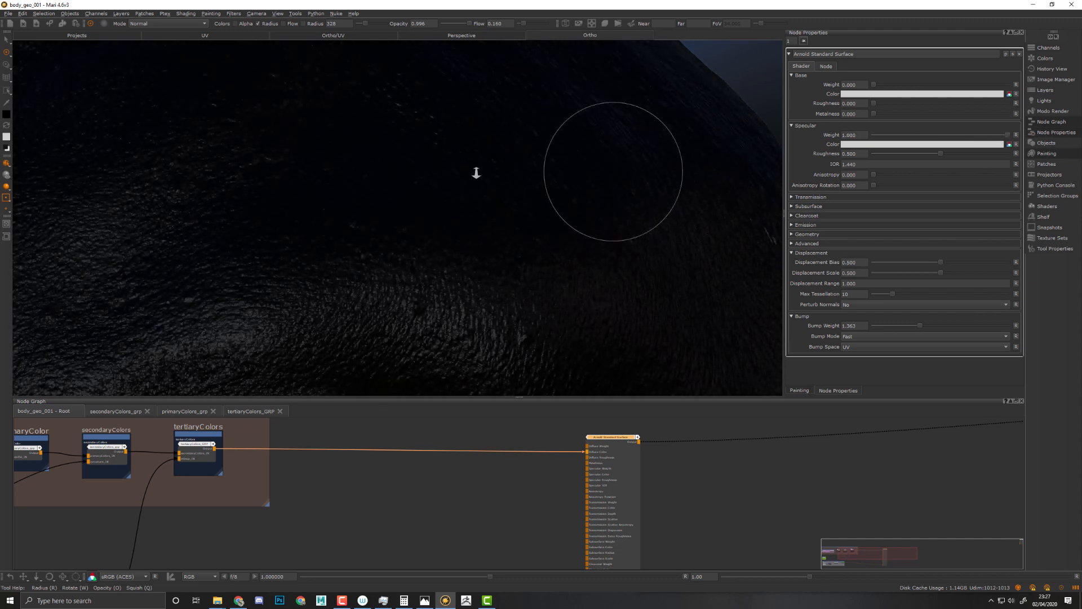
right_click_drag(476, 174, 421, 181, "alt")
left_click_drag(421, 186, 401, 208, "alt")
mouse_move(400, 208)
right_mouse_down("alt")
mouse_move(597, 235)
mouse_move(375, 212)
mouse_move(461, 152)
mouse_move(567, 166)
mouse_move(516, 169)
right_mouse_up("alt")
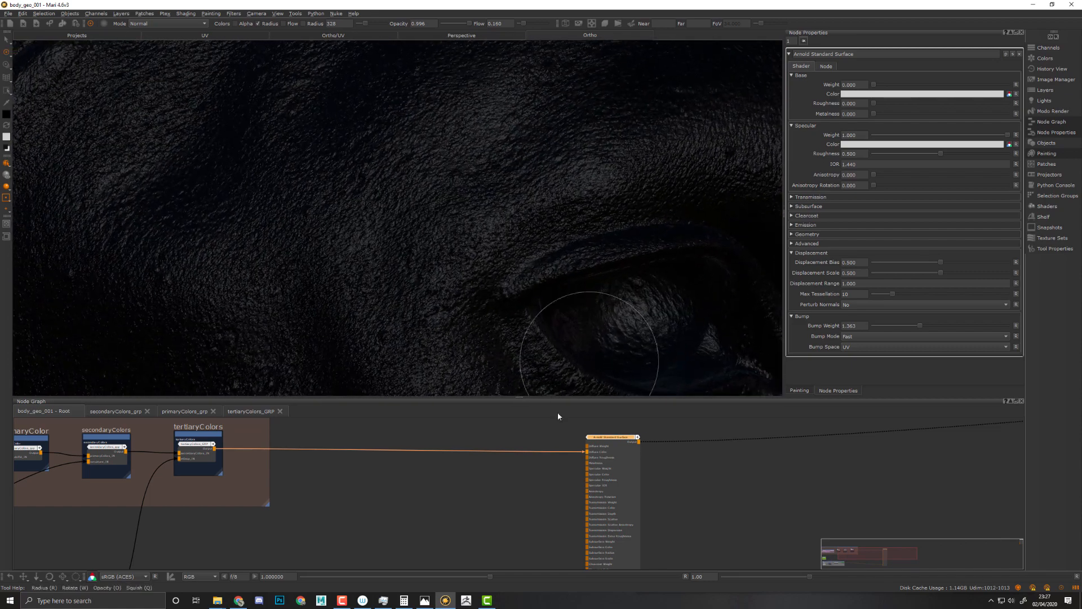
- Set the shader's specular weight to 0.500
left_click_drag(1007, 138, 939, 139)
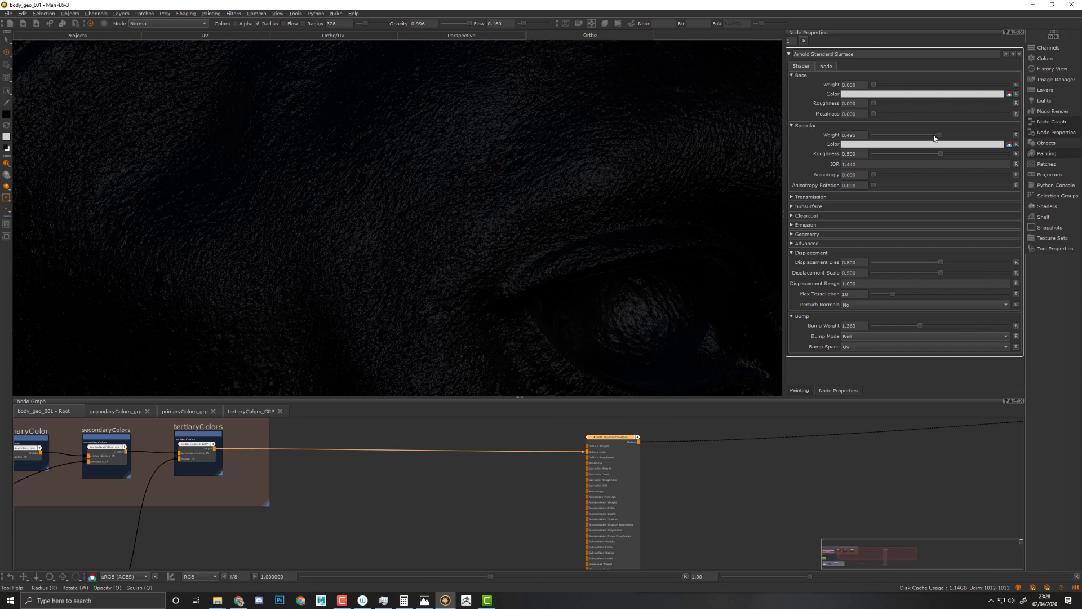
double_click(852, 135)
type("5")
- Add a Color node beside the Arnold Standard Surface node's inputs and open its properties
middle_click_drag(476, 520, 619, 430)
middle_click_drag(392, 517, 720, 491)
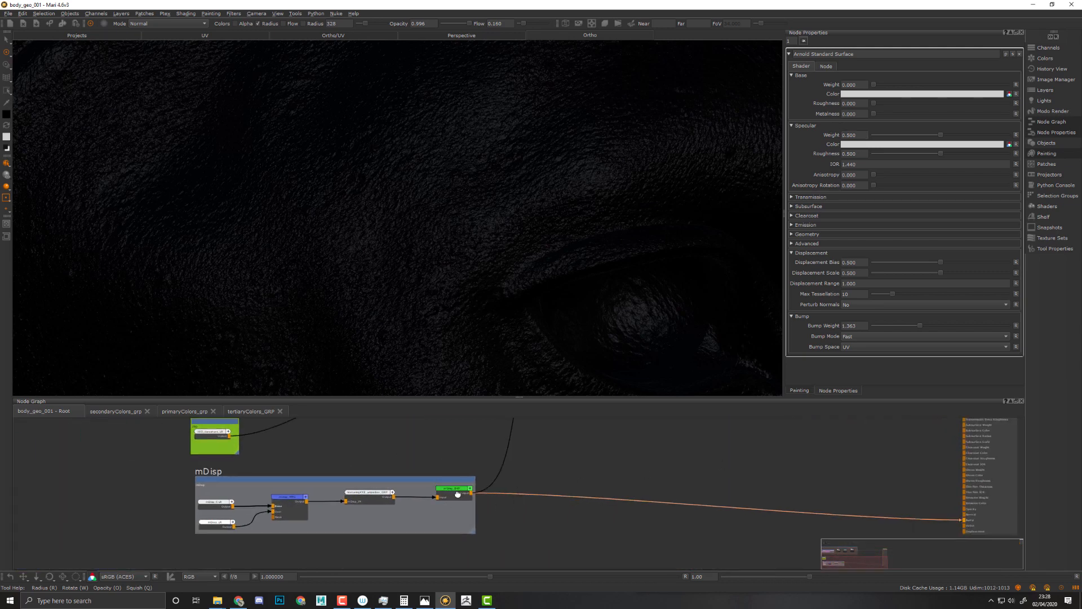
middle_click_drag(457, 495, 105, 522)
scroll(592, 436, "up", 2)
scroll(509, 454, "down", 2)
key("Tab")
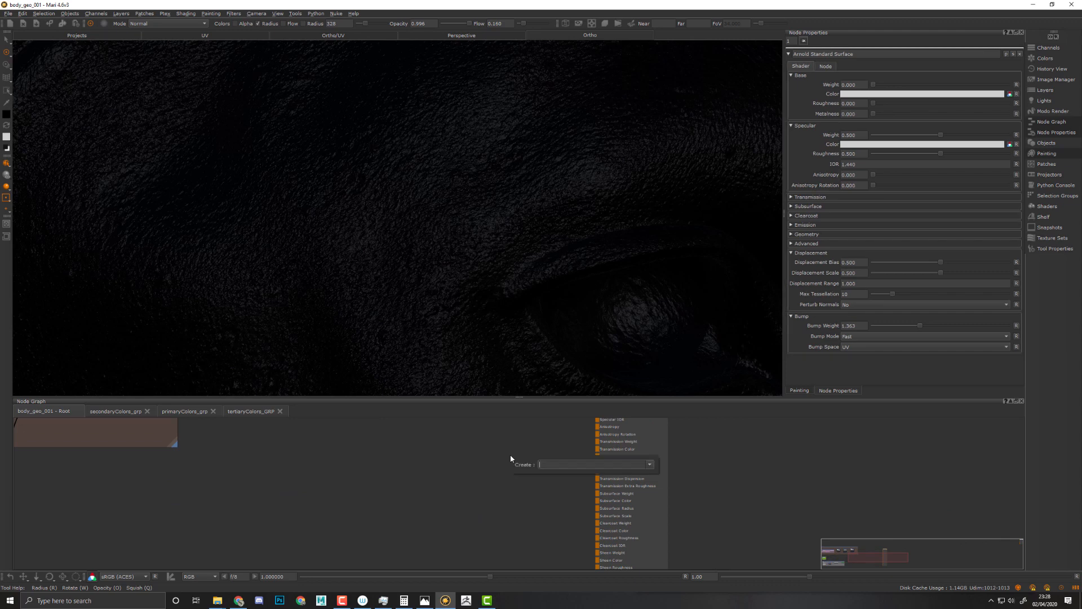
type("color")
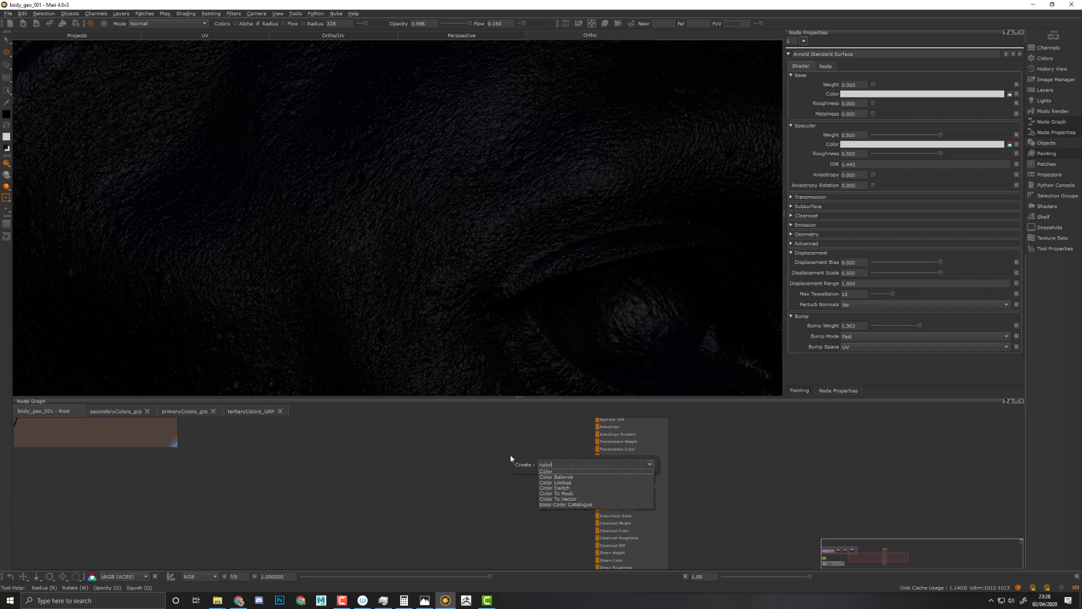
key("Return")
scroll(569, 488, "up", 2)
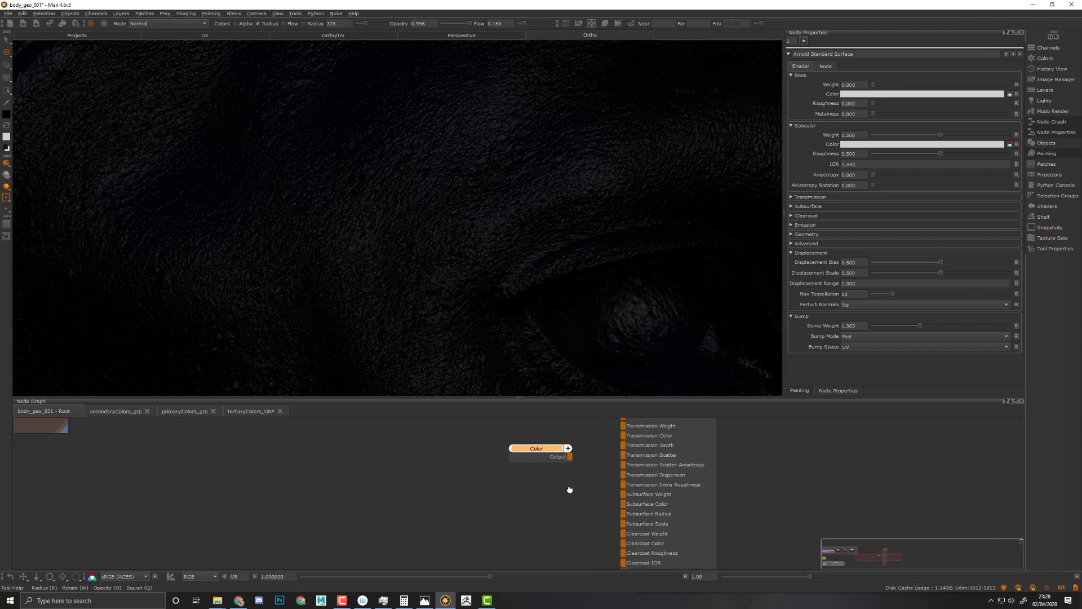
middle_click_drag(568, 488, 488, 565)
left_click_drag(468, 525, 452, 485)
double_click(452, 484)
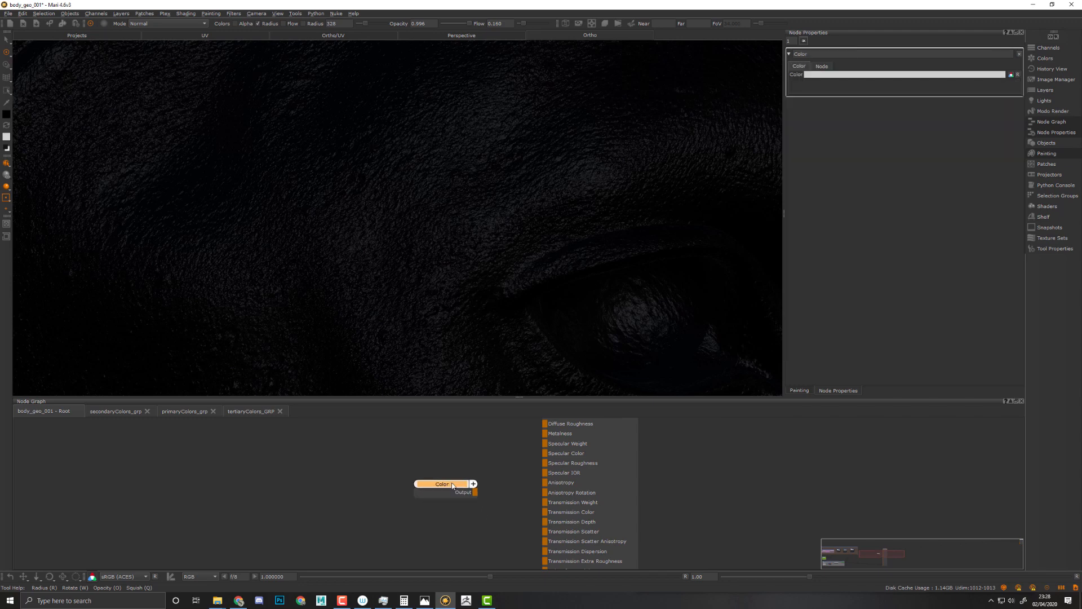
- Rename the Color node specW_CLR and set its color's brightness value (V) to 50
middle_click_drag(563, 475, 566, 513)
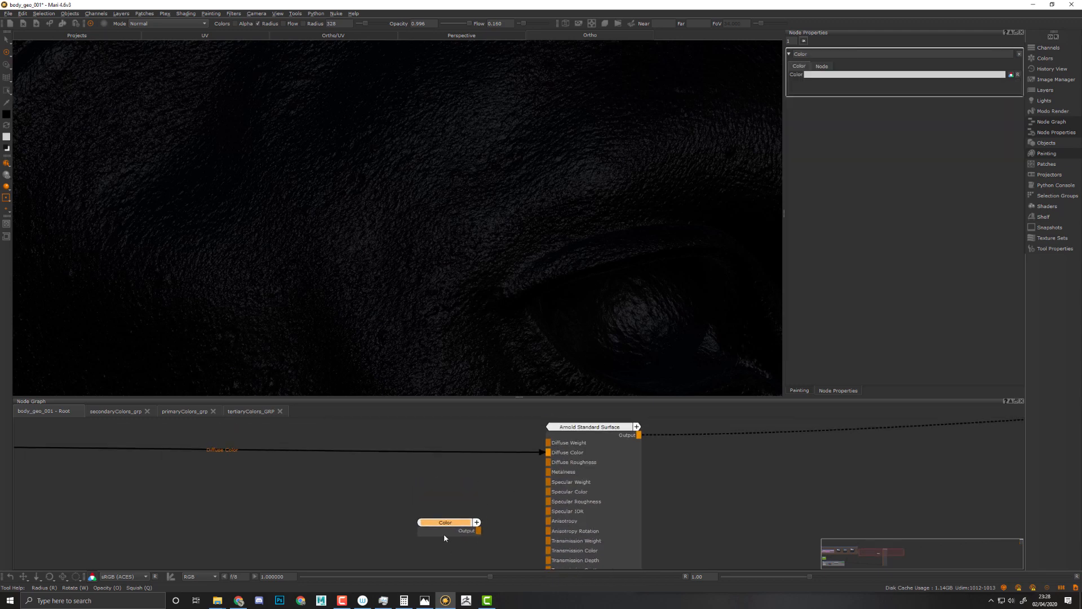
double_click(868, 54)
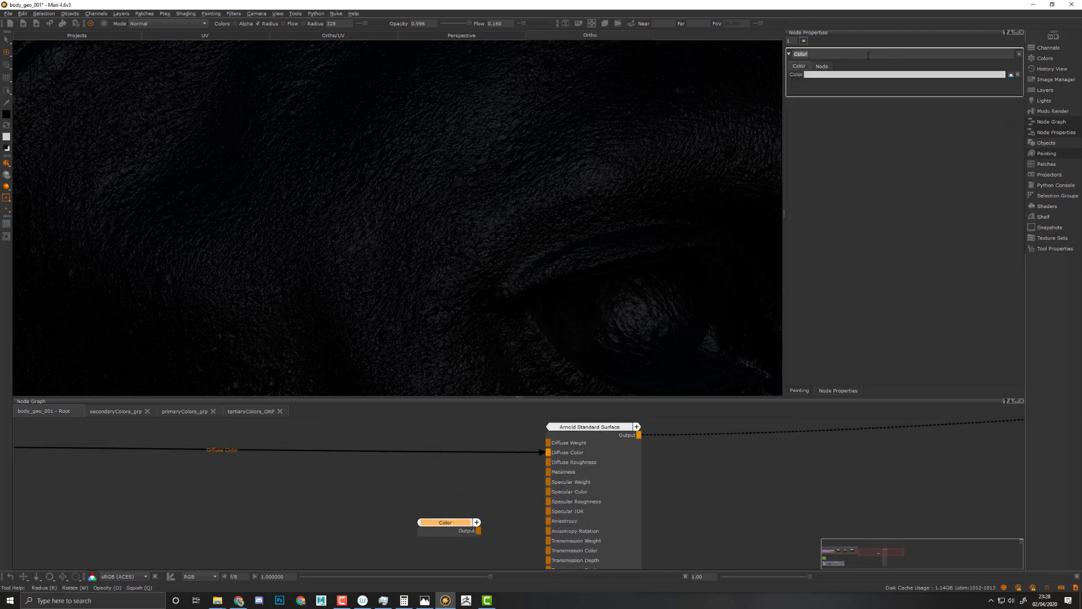
type("specW_CLR")
key("Return")
left_click(964, 75)
double_click(736, 235)
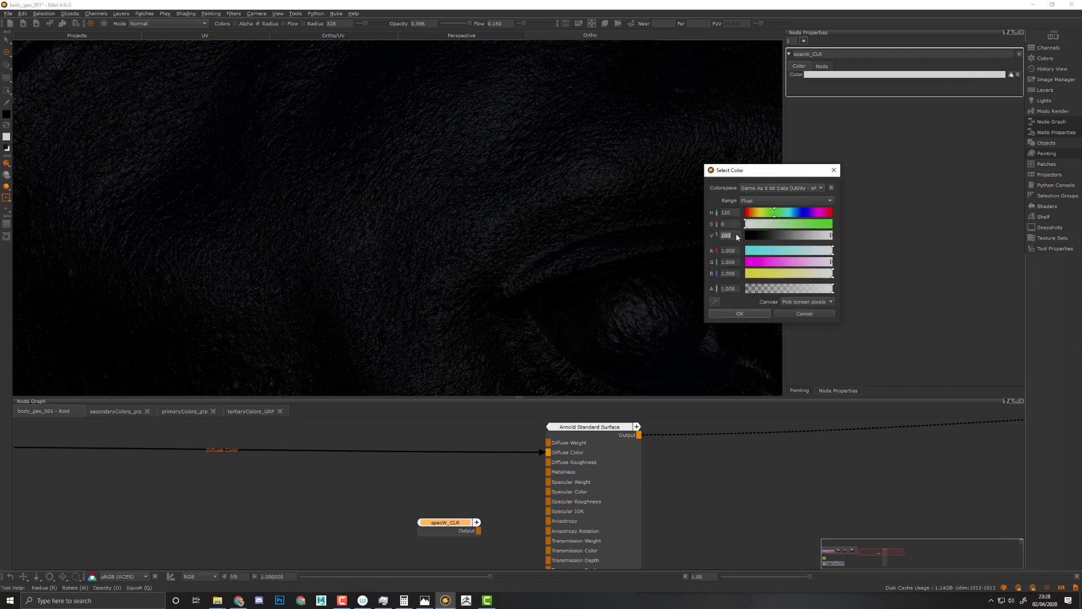
type("50")
key("Return")
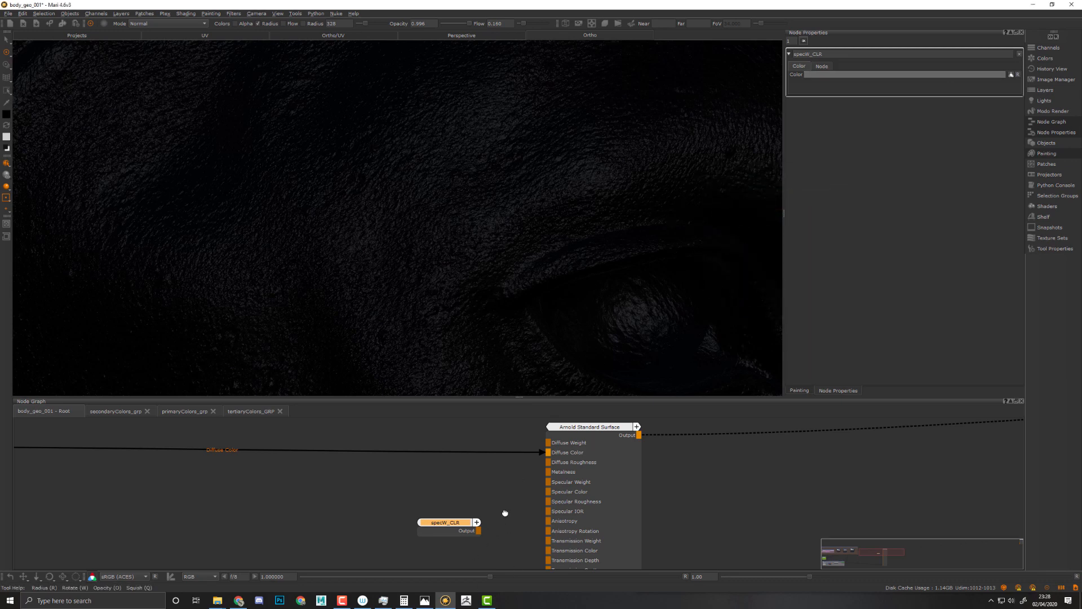
- Connect the specW_CLR output to the shader's Specular Weight input and place the node level with that input
scroll(505, 513, "up", 2)
left_click_drag(473, 510, 553, 458)
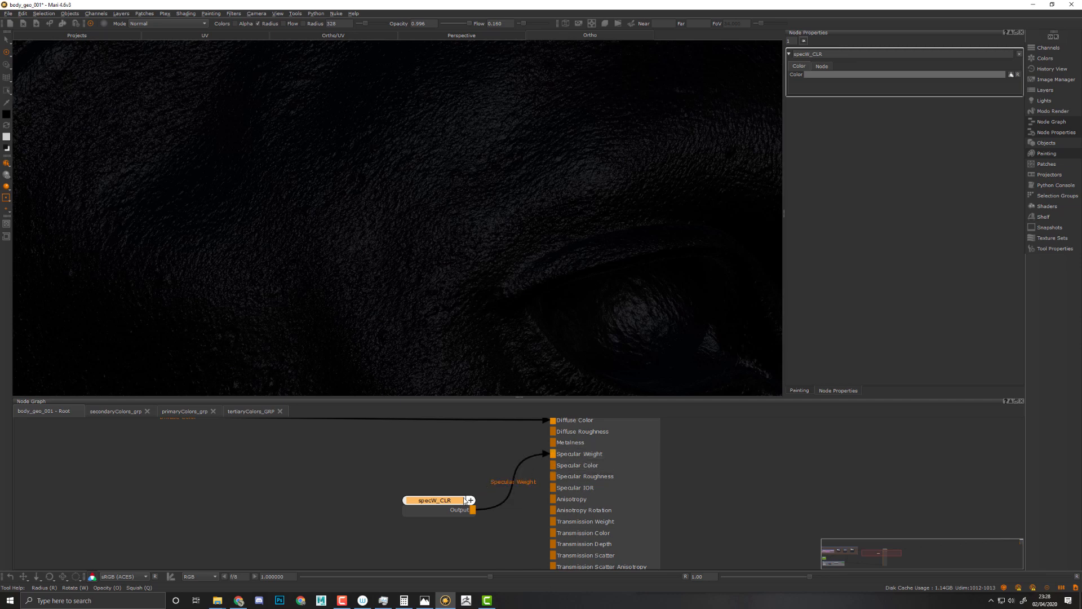
left_click_drag(439, 500, 424, 461)
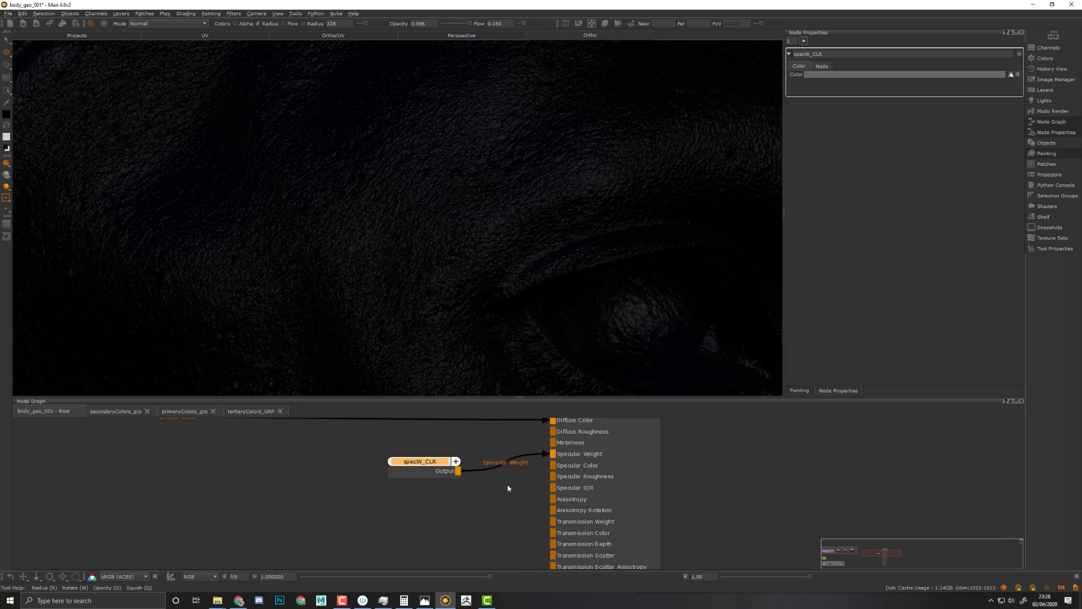
middle_click_drag(506, 484, 479, 515)
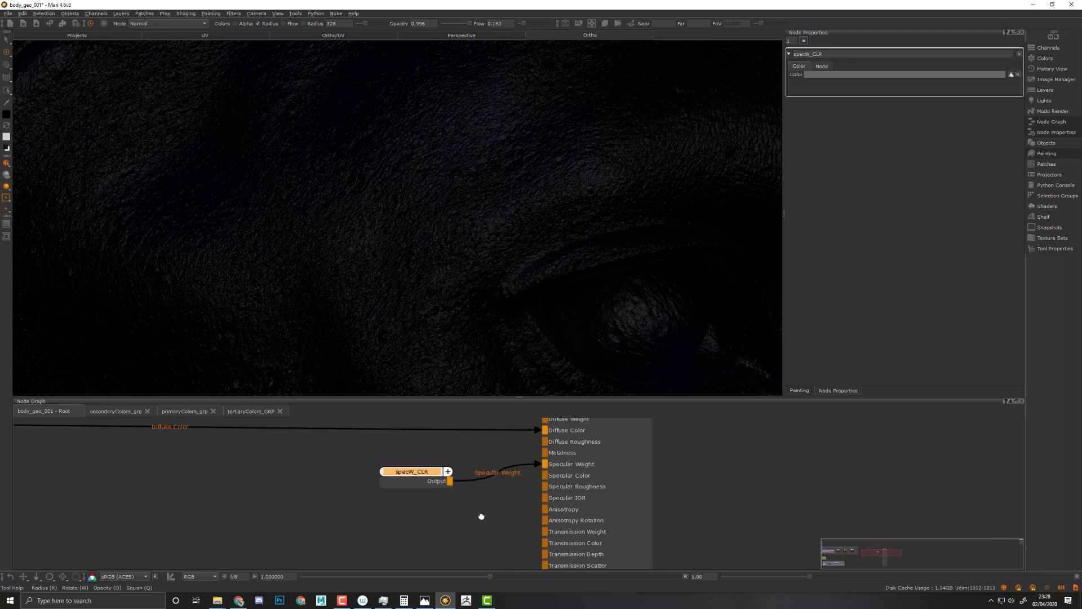
- Set the Arnold Standard Surface's specular color to a pale blue with hue 201, saturation 10 and value 100
left_click(598, 456)
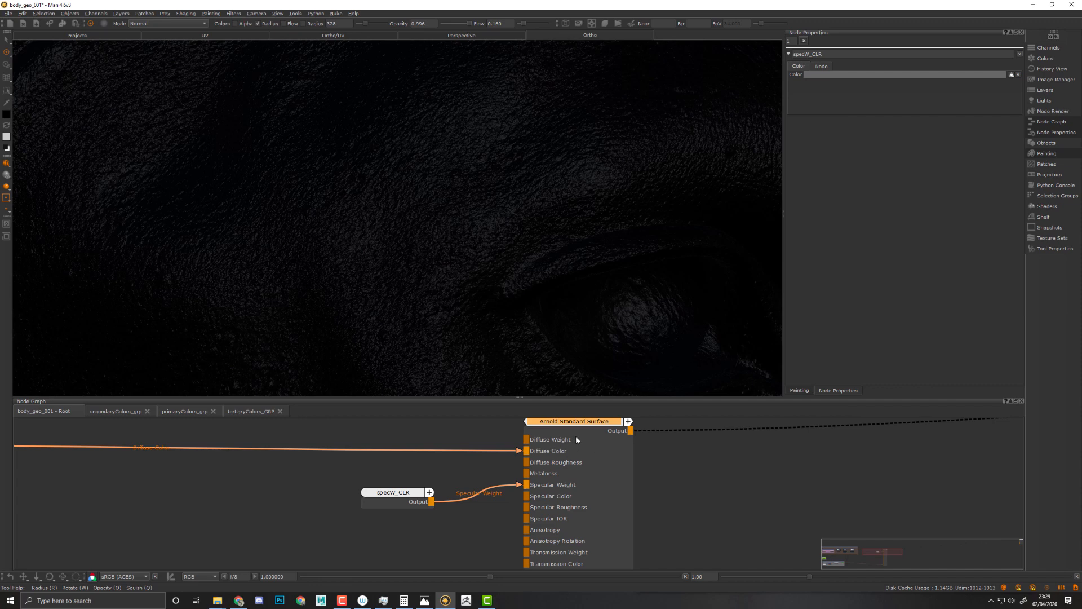
double_click(576, 437)
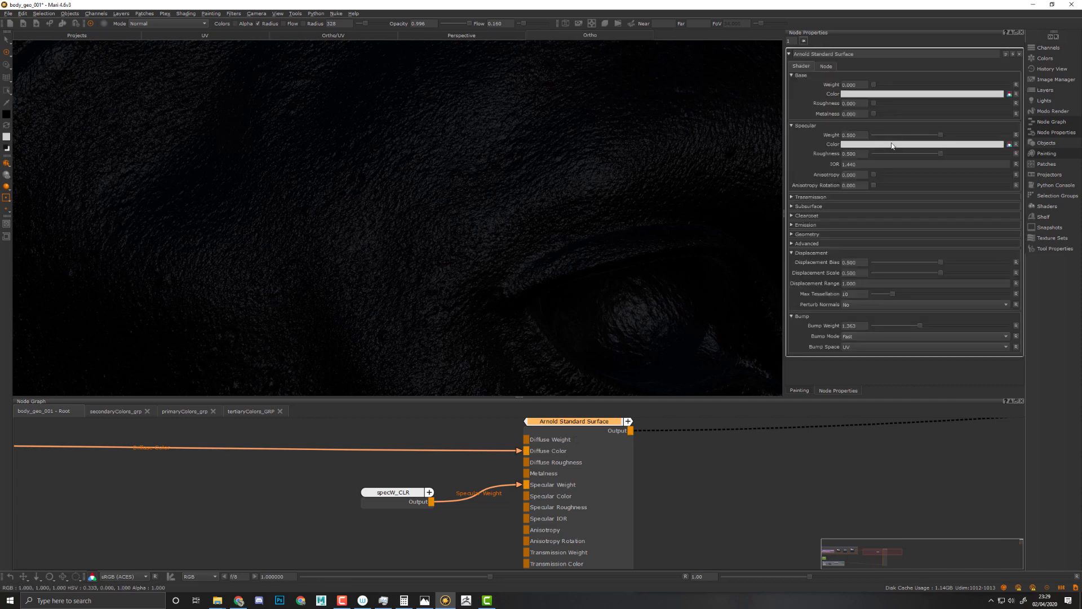
left_click(893, 145)
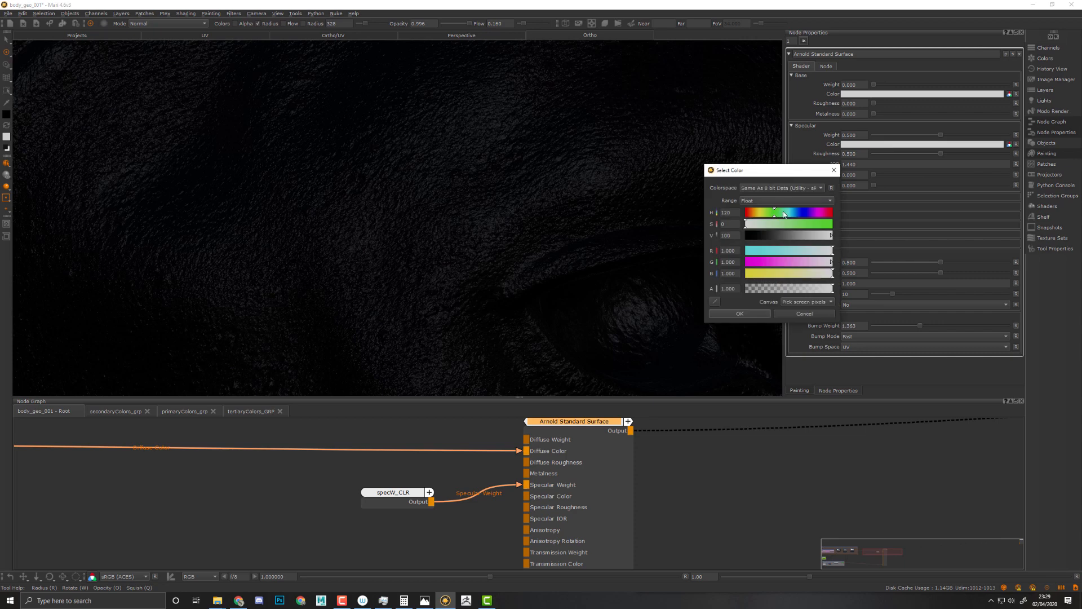
left_click(789, 214)
left_click_drag(789, 214, 755, 226)
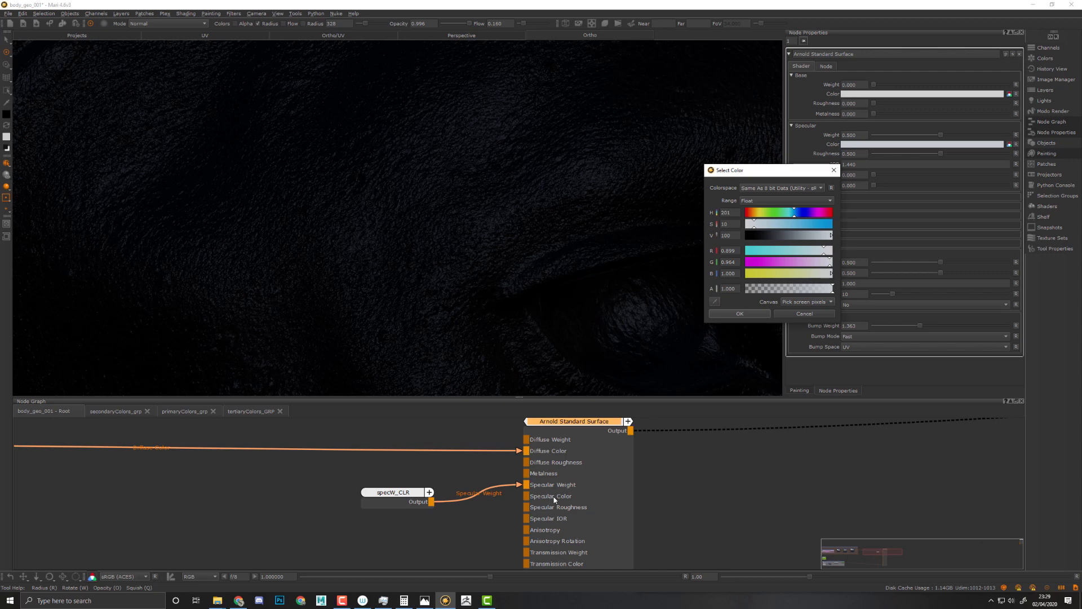
left_click(744, 313)
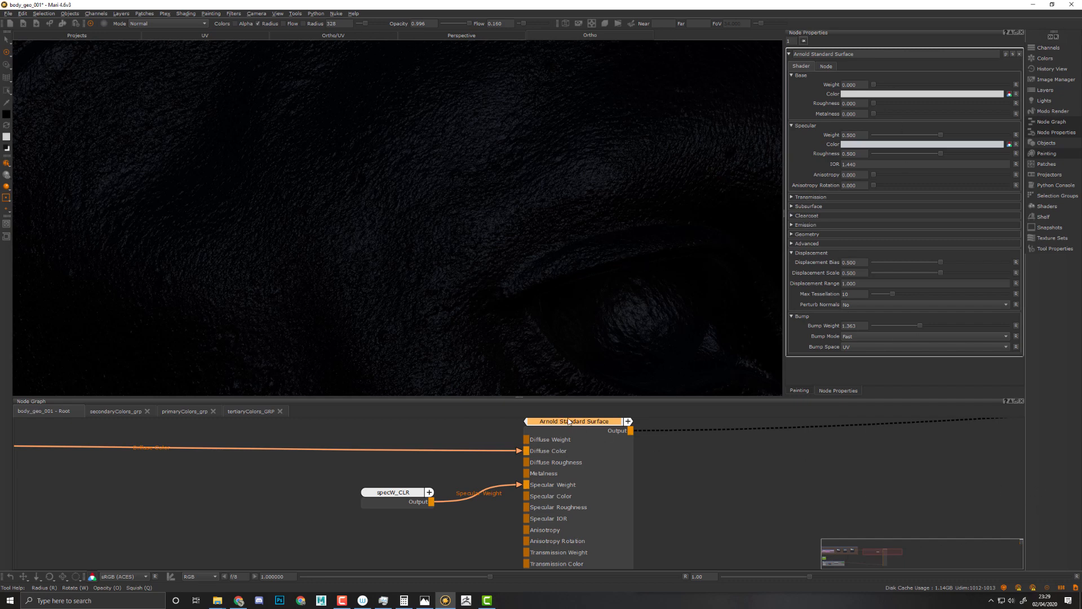
middle_click_drag(441, 512, 452, 478)
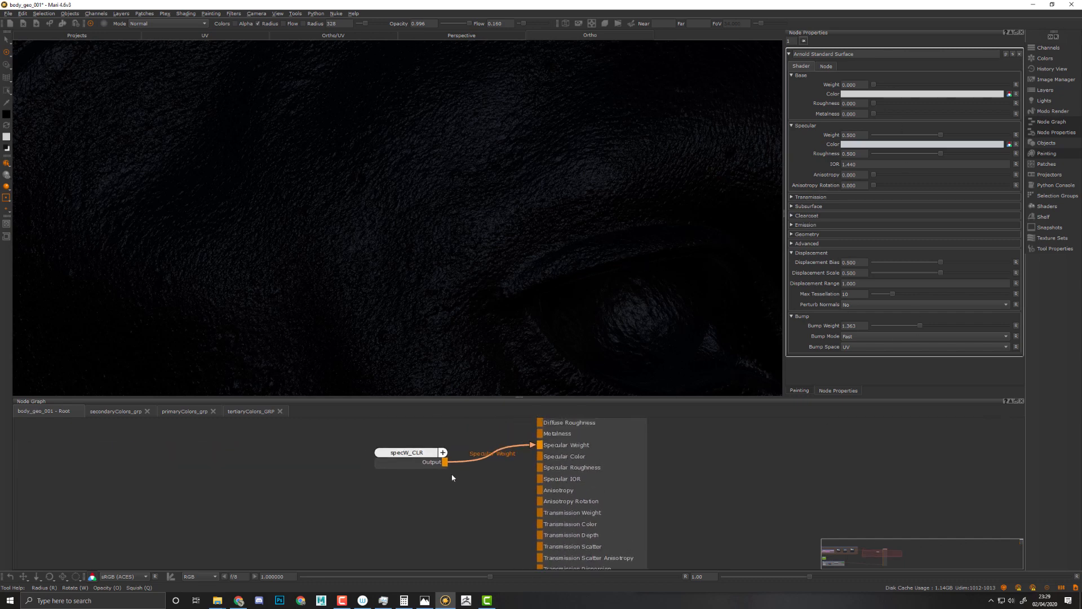
- Duplicate the specW_CLR color node, place the copy below it and rename it specR_CLR
left_click(423, 463)
key("ctrl+d")
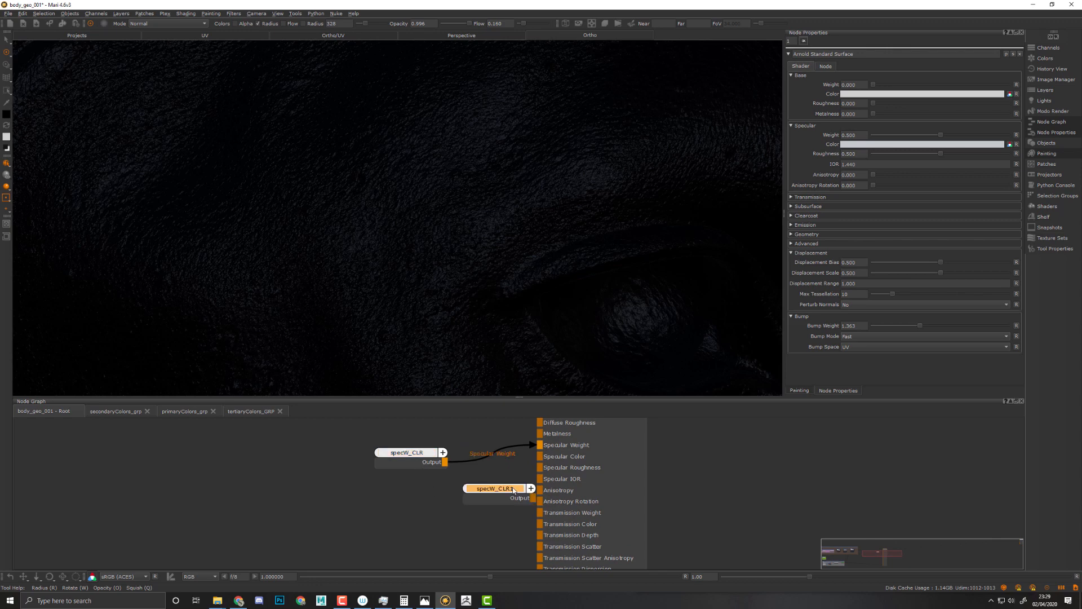
left_click_drag(503, 492, 429, 489)
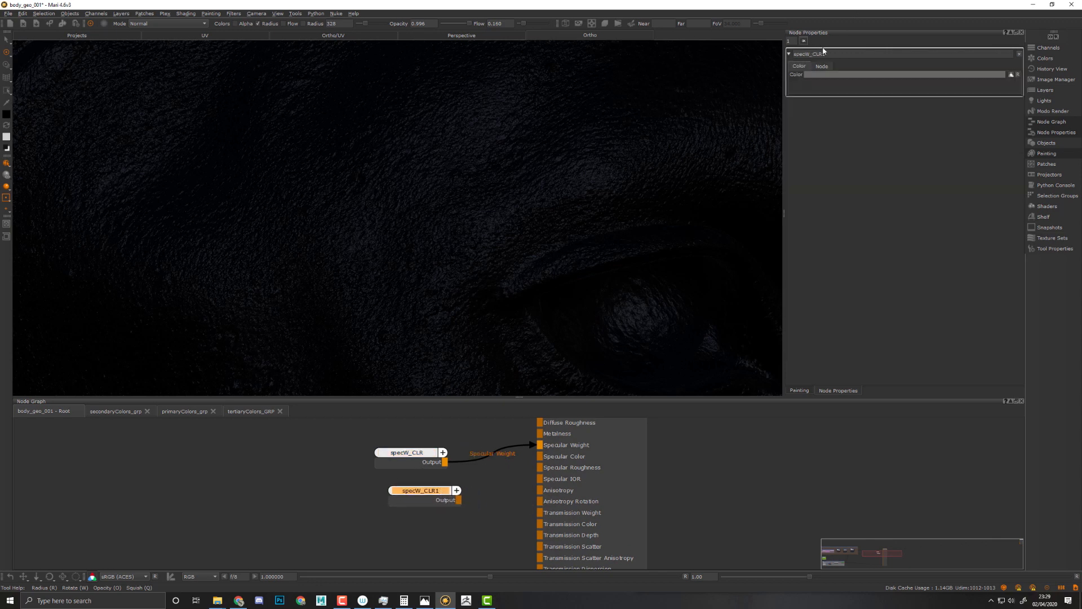
left_click_drag(810, 54, 803, 54)
type("R")
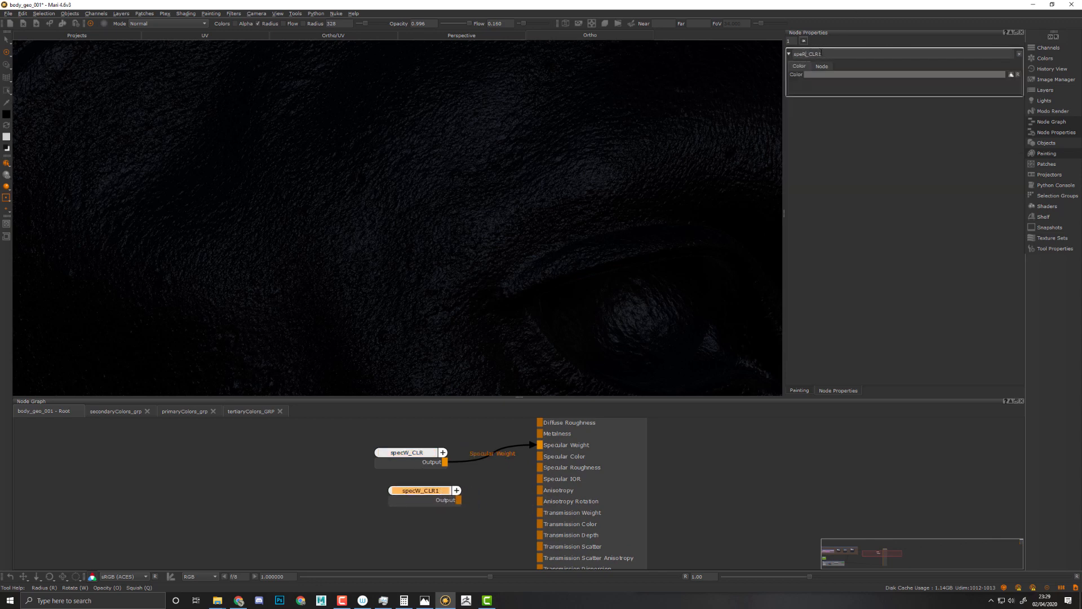
type("c")
key("Return")
- Connect the specR_CLR output to the shader's Specular Roughness input and align the node beneath specW_CLR
left_click_drag(459, 501, 539, 468)
left_click_drag(426, 500, 414, 494)
middle_click_drag(633, 469, 669, 541)
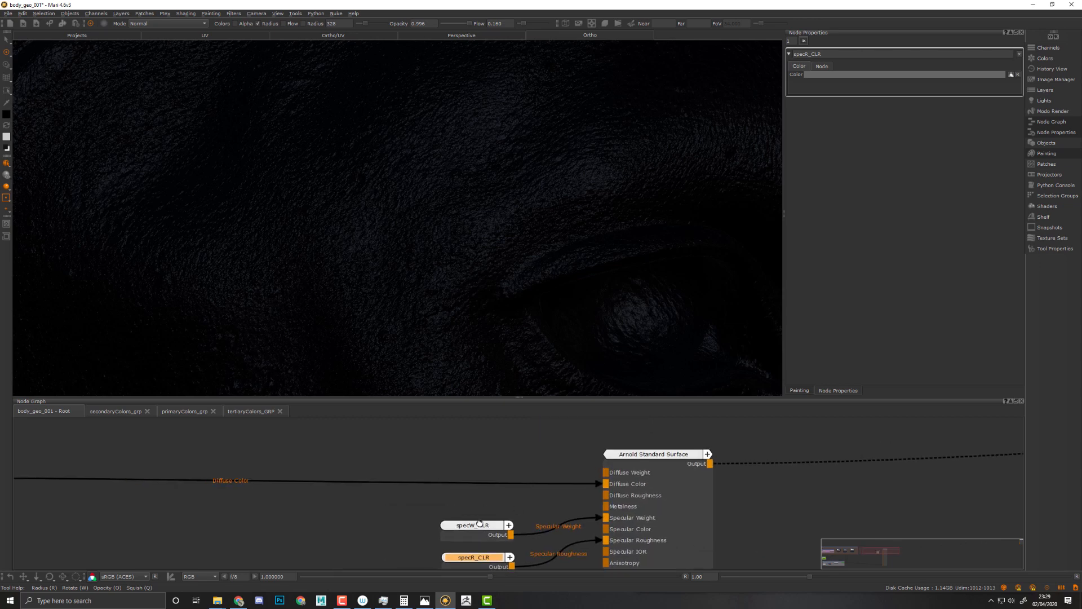
- Open the Arnold Standard Surface node's properties and examine the skin highlights in the hairless cat reference photo
left_click(707, 452)
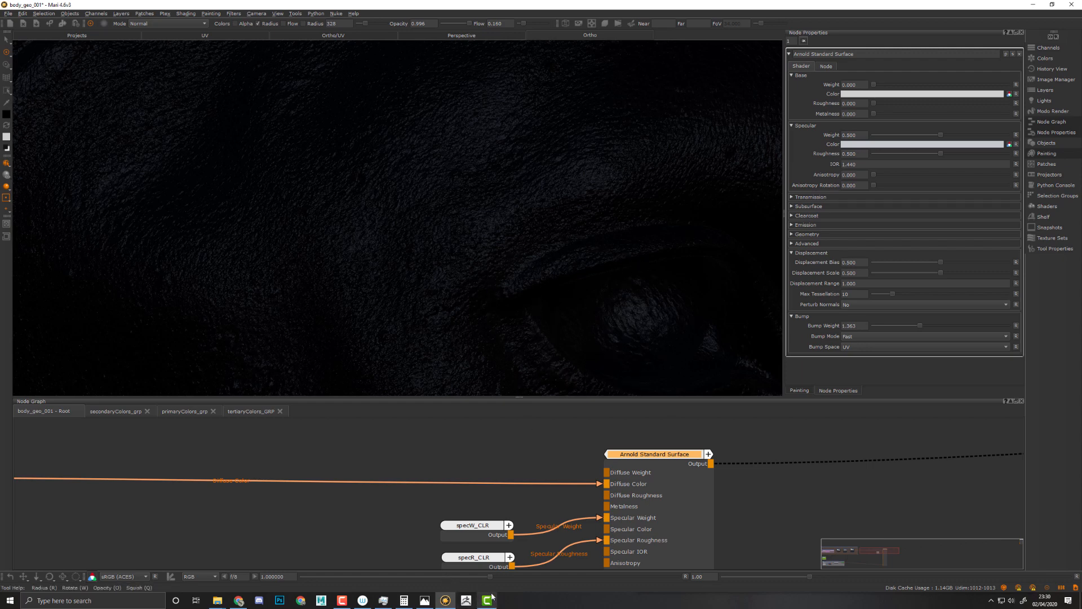
left_click(424, 600)
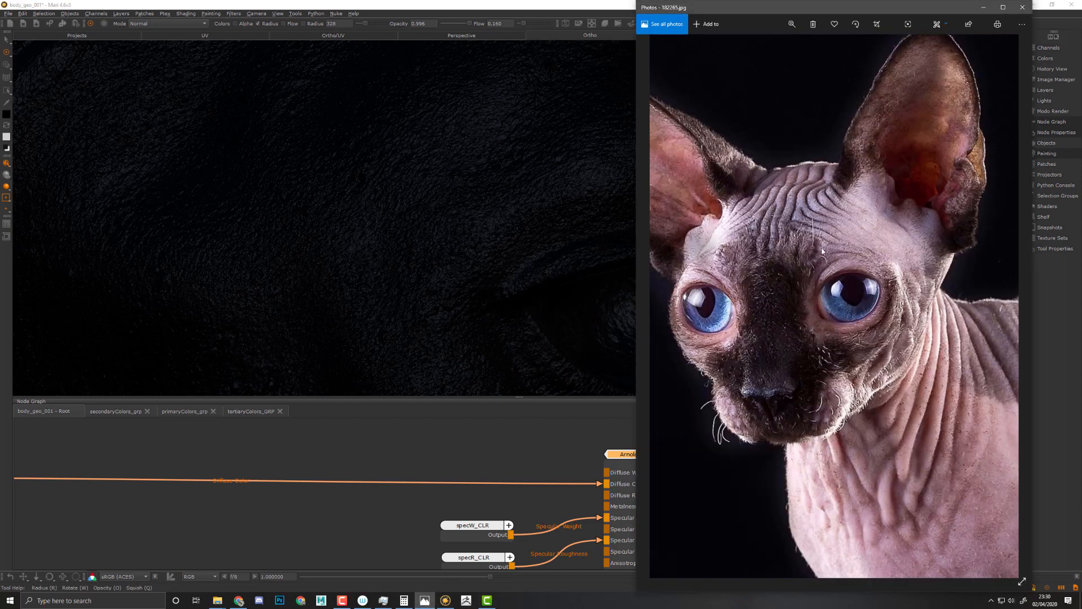
left_click_drag(867, 221, 853, 280)
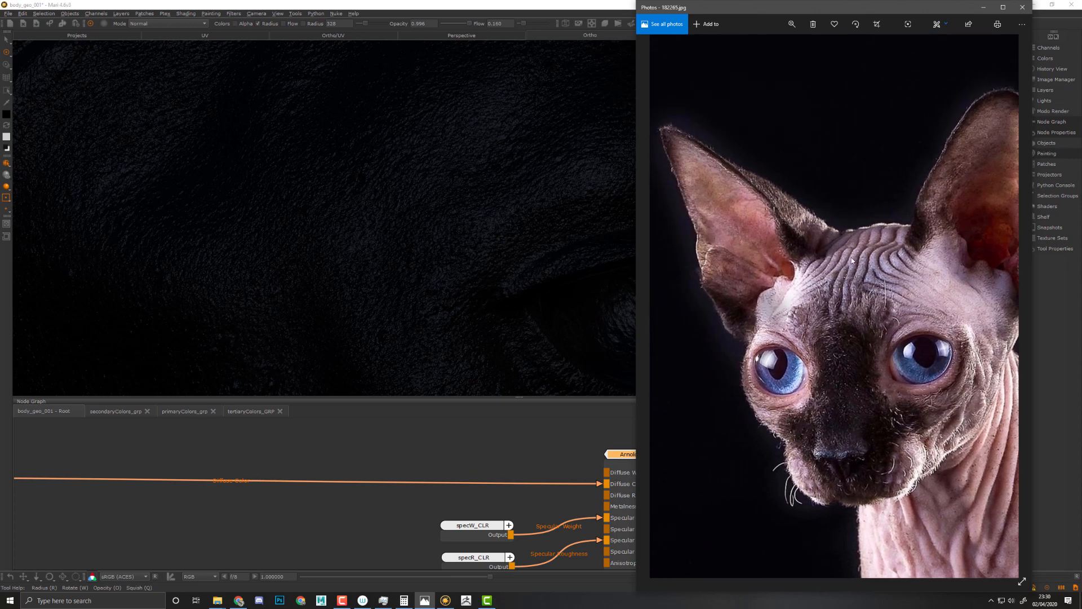
left_click_drag(851, 261, 780, 231)
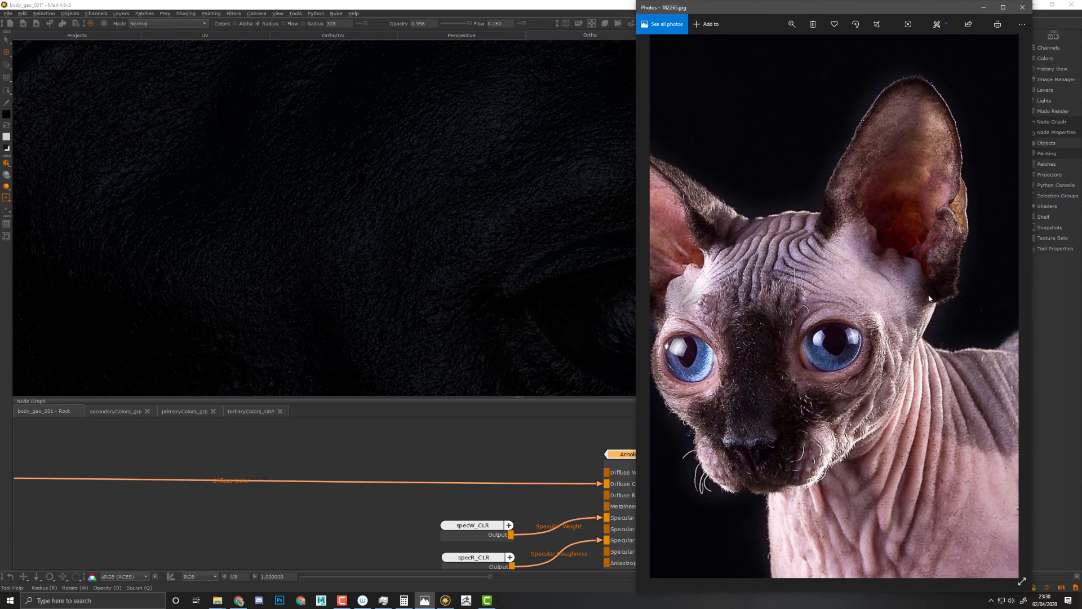
left_click_drag(929, 295, 946, 303)
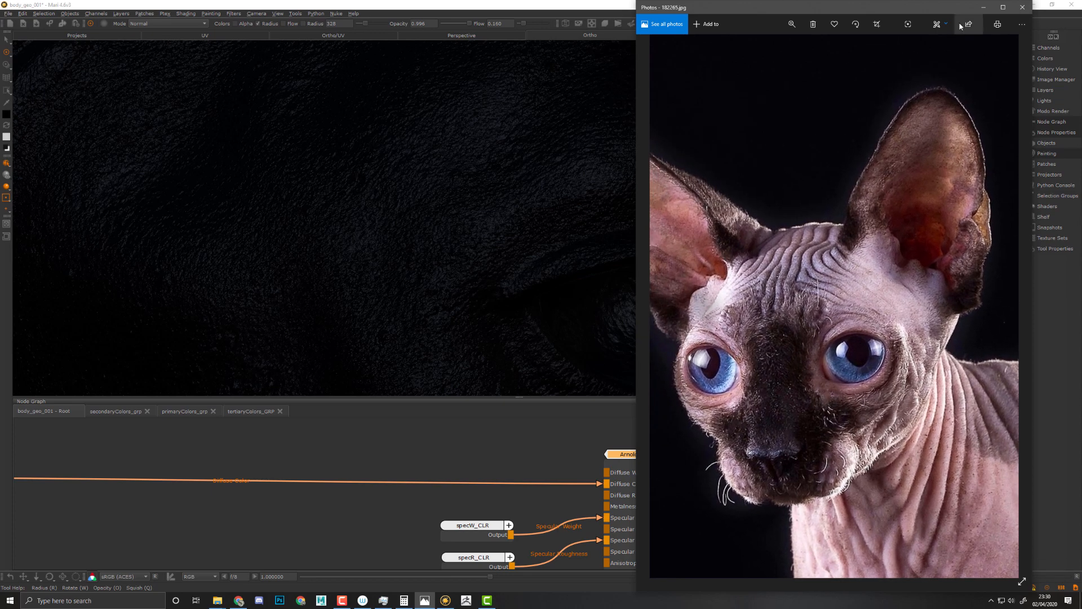
left_click(987, 8)
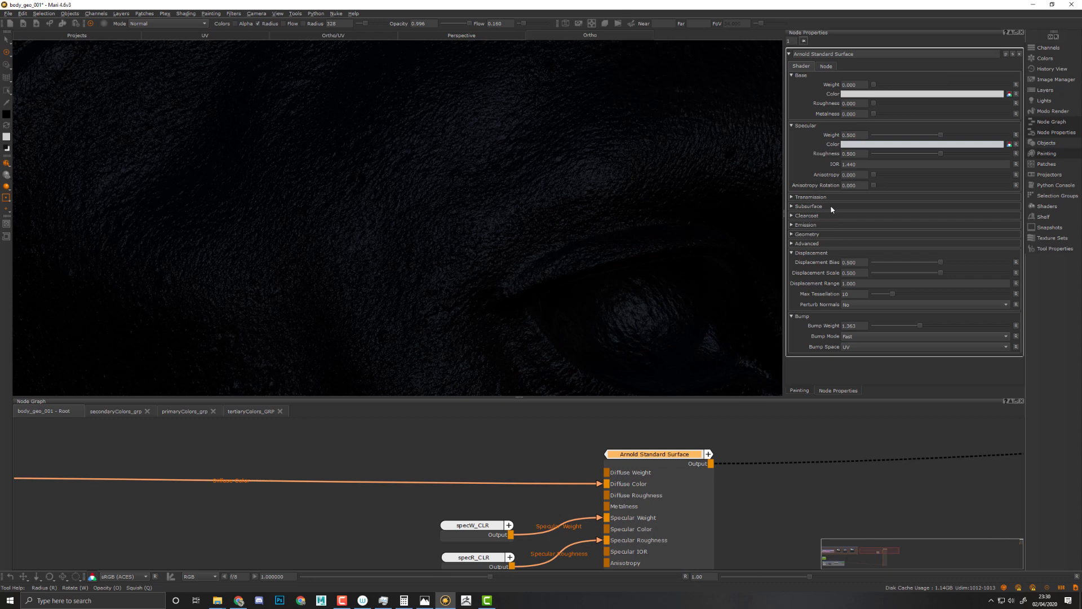
- Set the Arnold Standard Surface's clearcoat weight to 0.2 and clearcoat roughness to 0.3
left_click(821, 217)
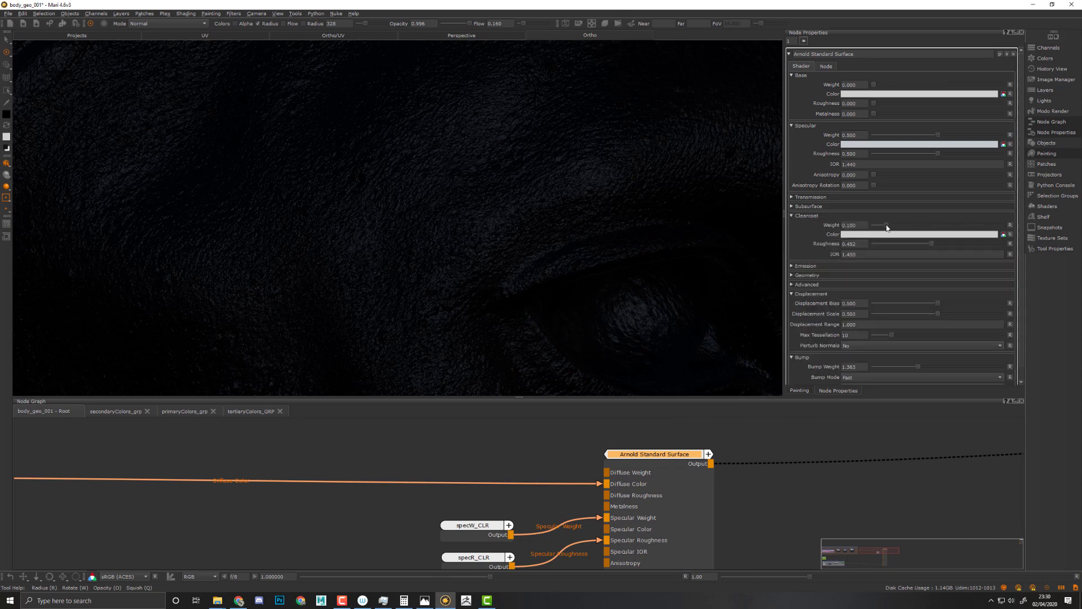
left_click_drag(886, 227, 934, 230)
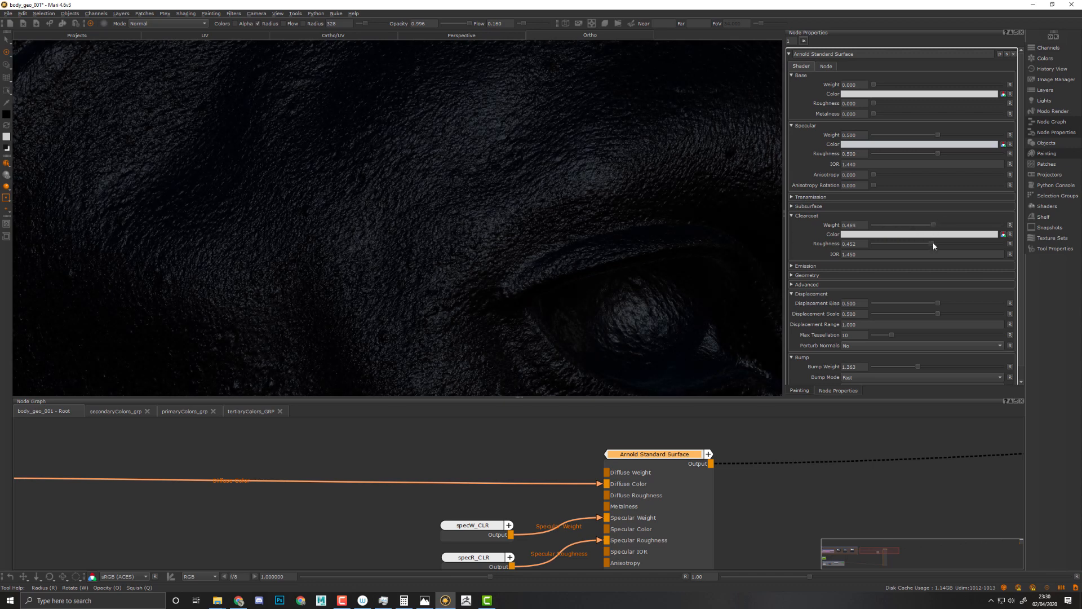
mouse_move(922, 241)
left_mouse_down()
mouse_move(905, 241)
mouse_move(914, 240)
left_mouse_up()
left_click(854, 243)
left_click_drag(933, 228, 897, 231)
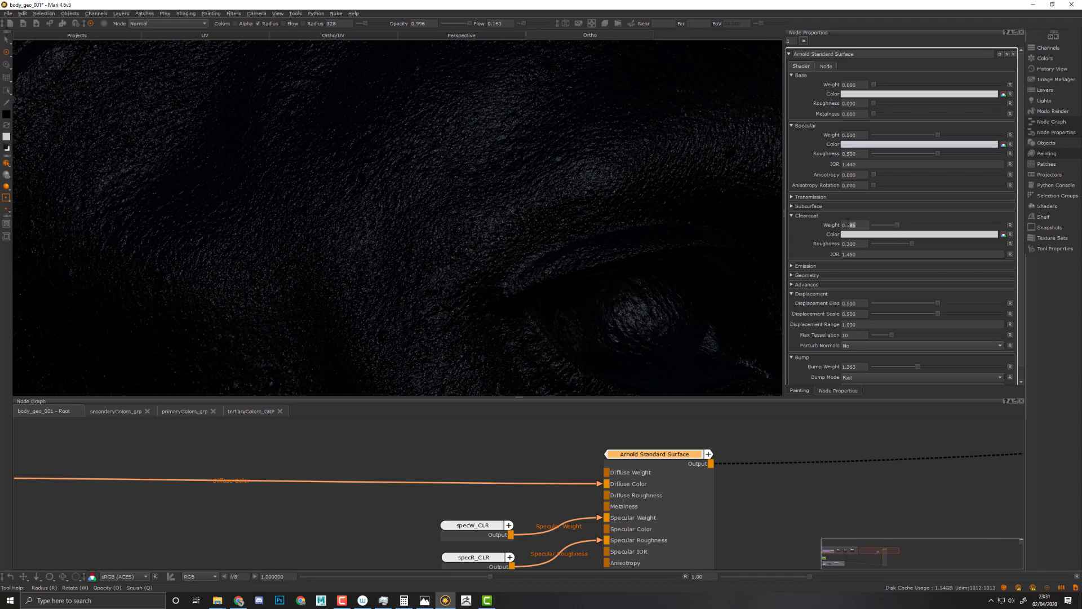
type("2")
key("Return")
- Examine the highlights around the model's eye and nose and compare them with the cat reference photo's face
right_click_drag(540, 190, 372, 184, "alt")
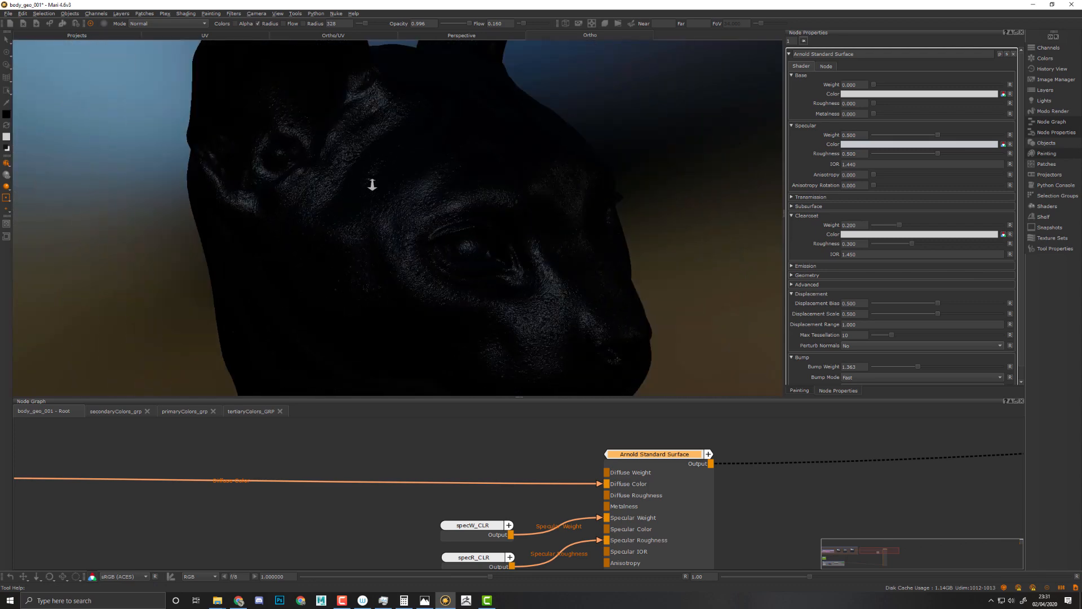
mouse_move(583, 231)
left_mouse_down("alt")
mouse_move(537, 246)
mouse_move(573, 244)
left_mouse_up("alt")
middle_click_drag(573, 244, 483, 230, "alt")
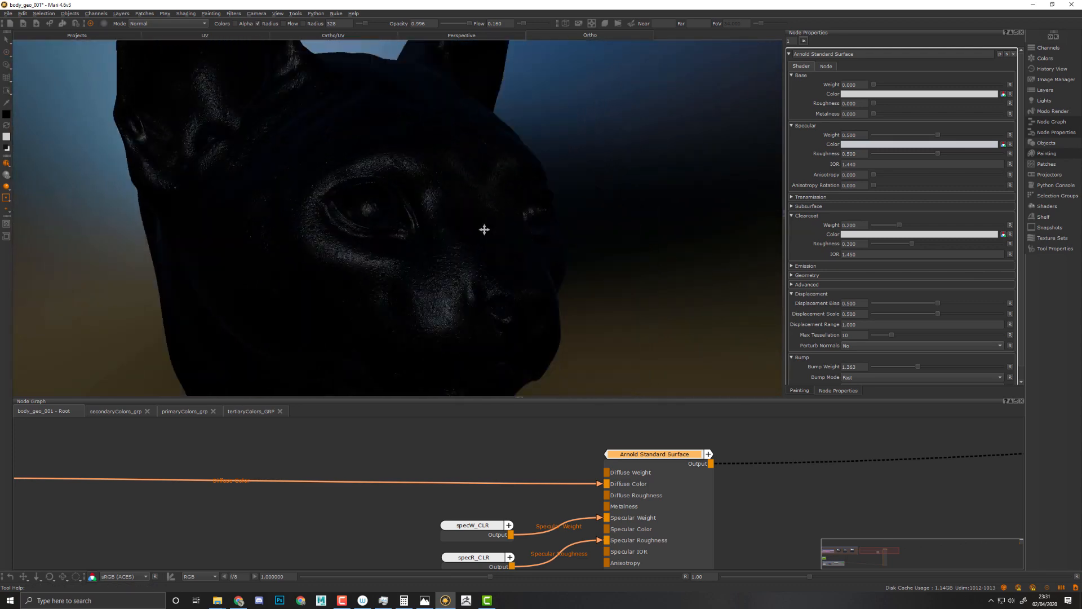
right_click_drag(483, 229, 637, 279, "alt")
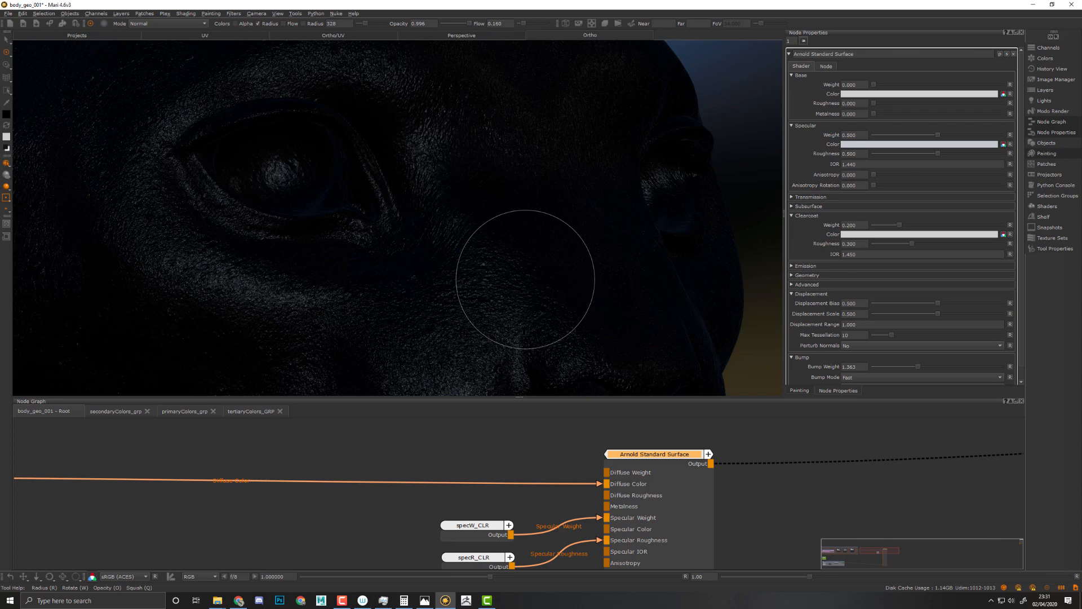
key("alt+Tab")
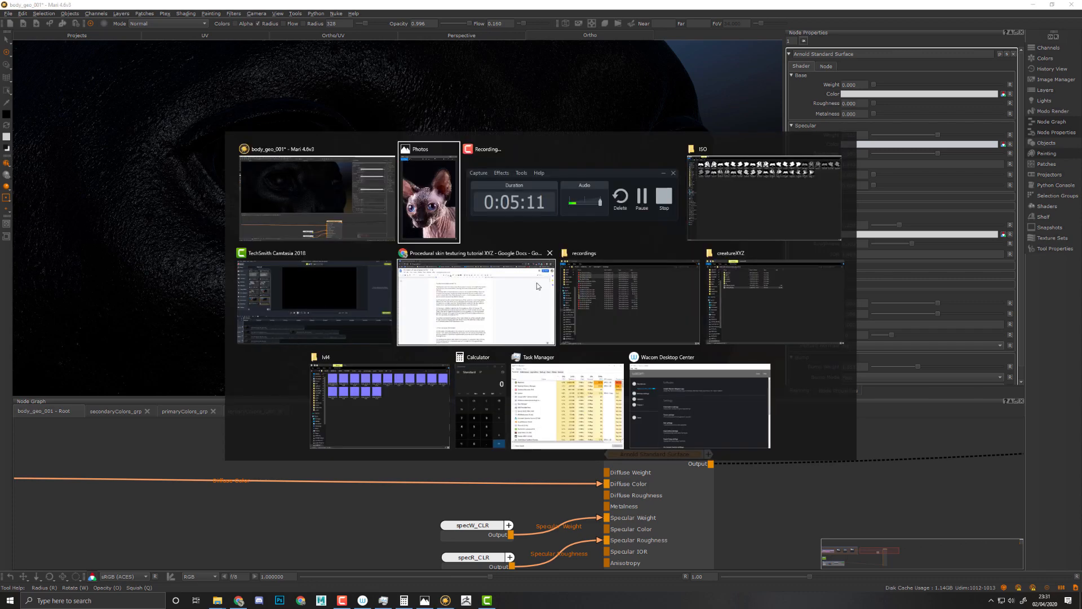
scroll(845, 308, "up", 10)
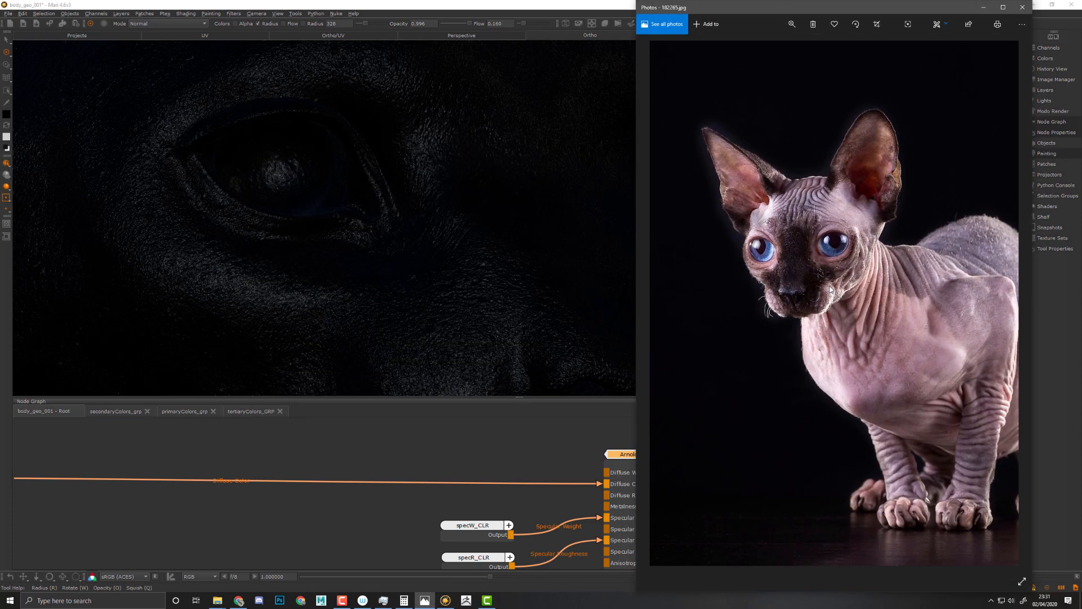
left_click_drag(759, 217, 795, 240)
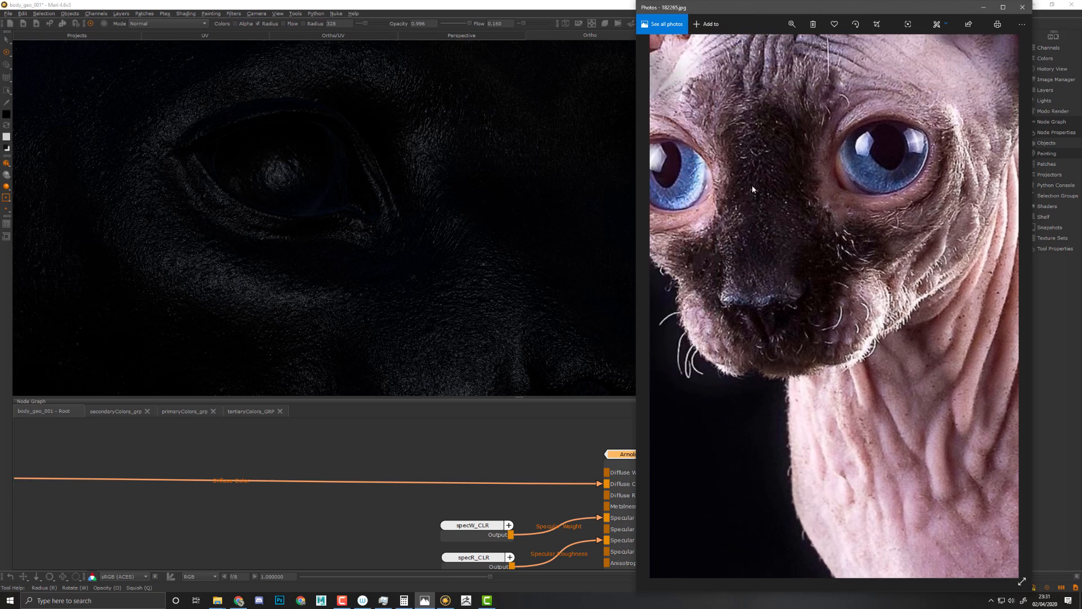
left_click_drag(753, 187, 778, 281)
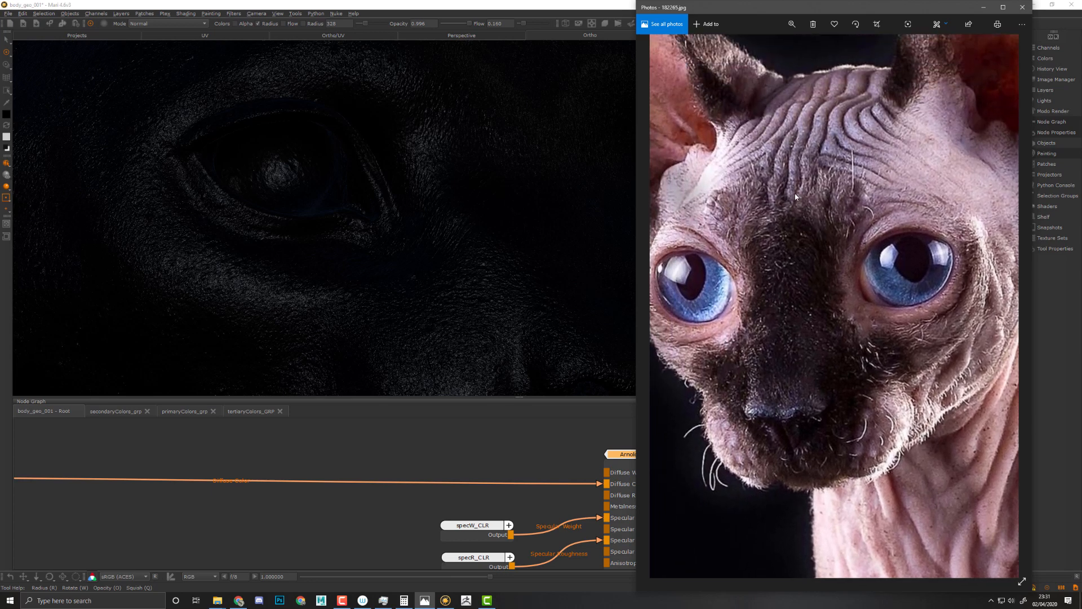
left_click(983, 7)
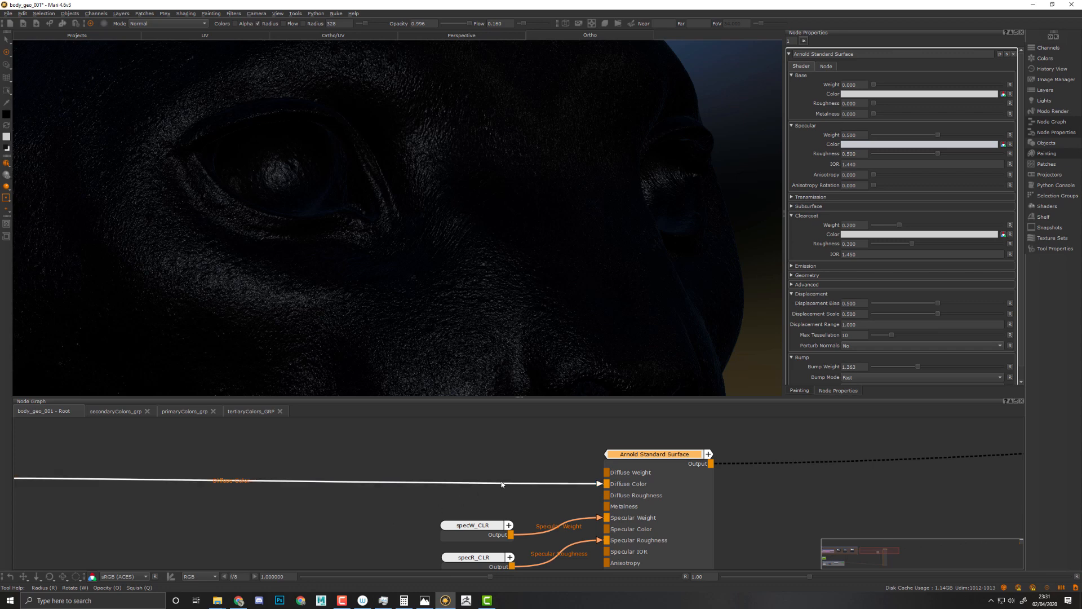
- Locate the mDisp group below the ISO group in the node graph and select it
scroll(496, 484, "down", 3)
middle_click_drag(337, 500, 554, 400)
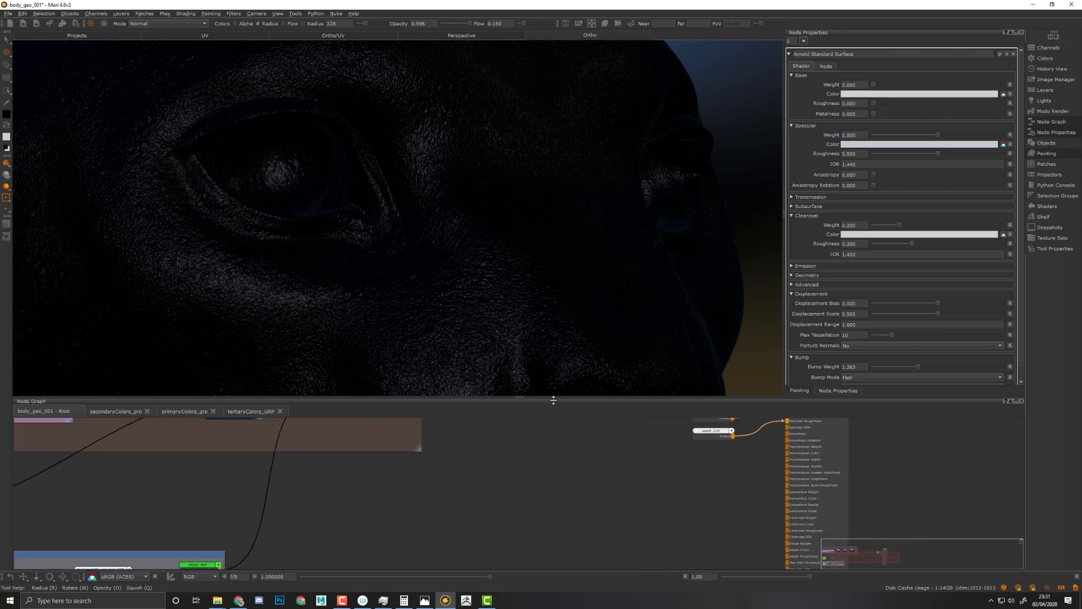
middle_click_drag(517, 475, 757, 384)
middle_click_drag(607, 462, 601, 494)
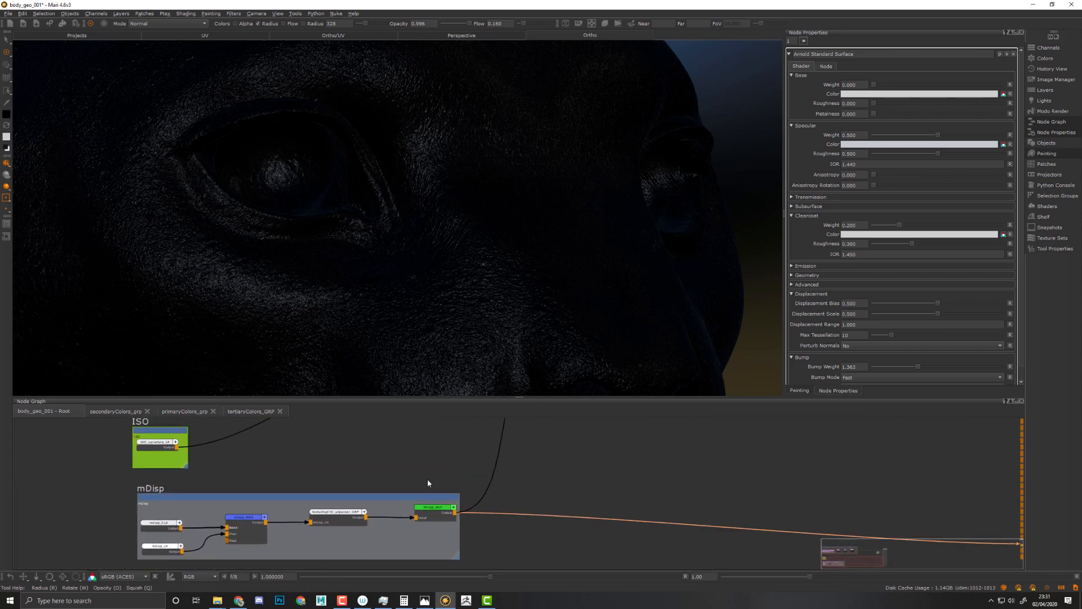
left_click(306, 498)
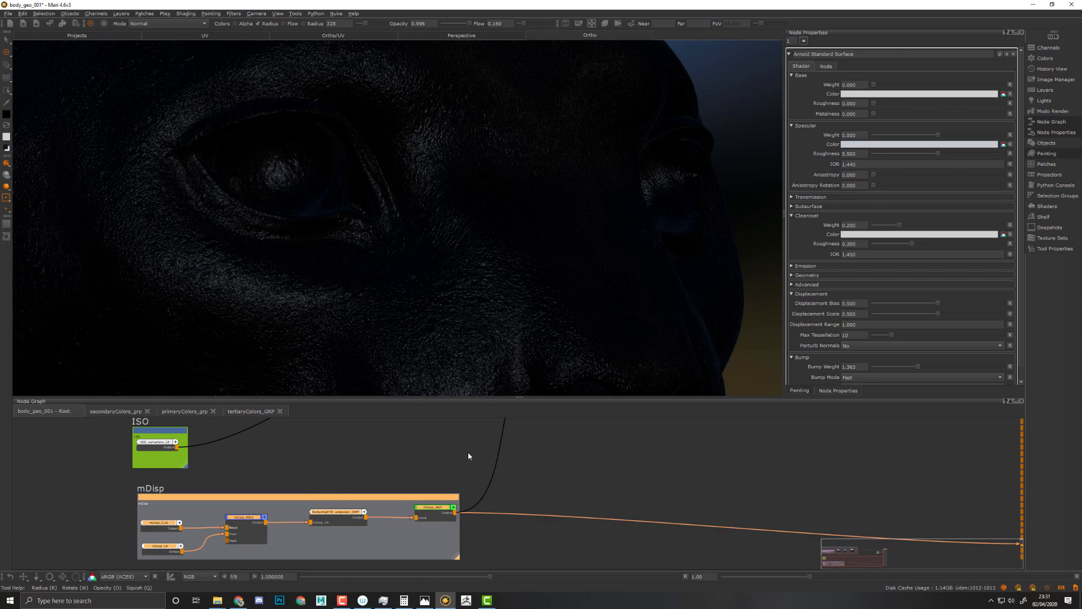
- Study the cat's face in the reference photo, and look through the mask maps in the desktop's ISO folder
key("alt+Tab")
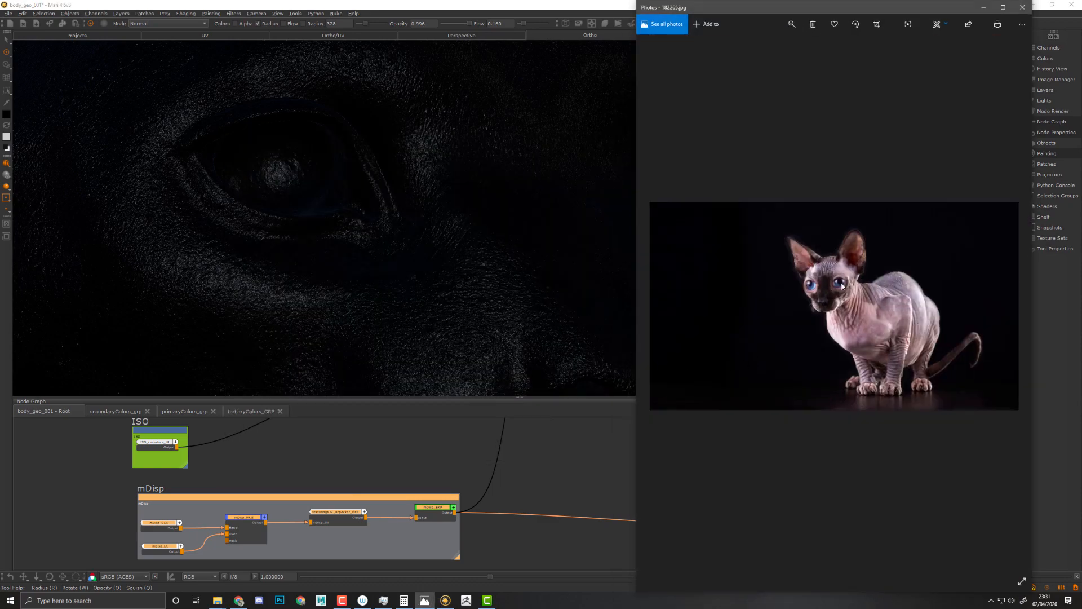
scroll(814, 283, "up", 5)
left_click_drag(780, 225, 836, 352)
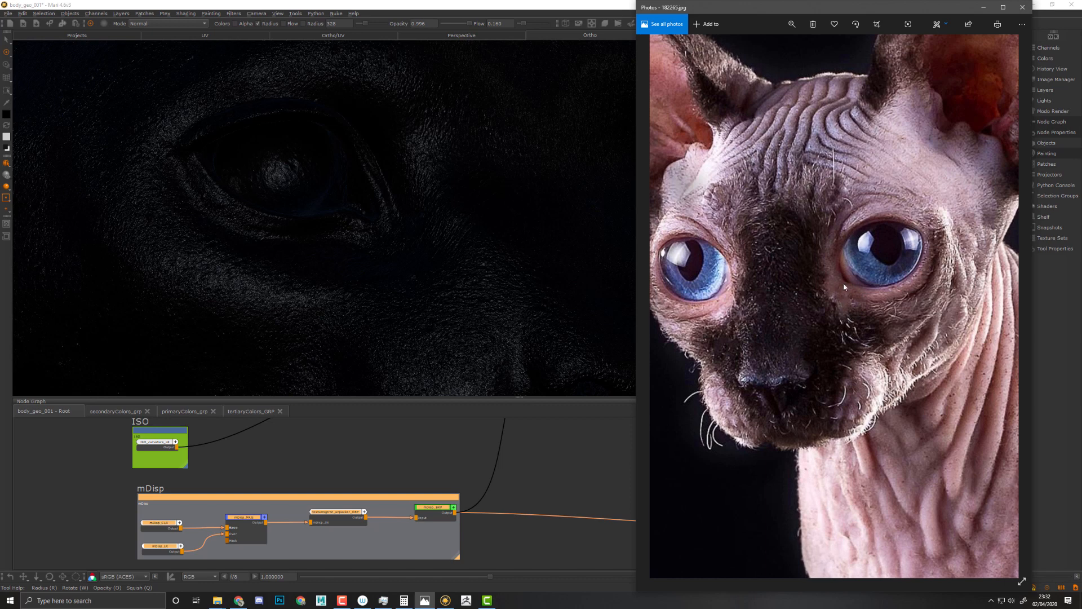
left_click_drag(880, 319, 790, 427)
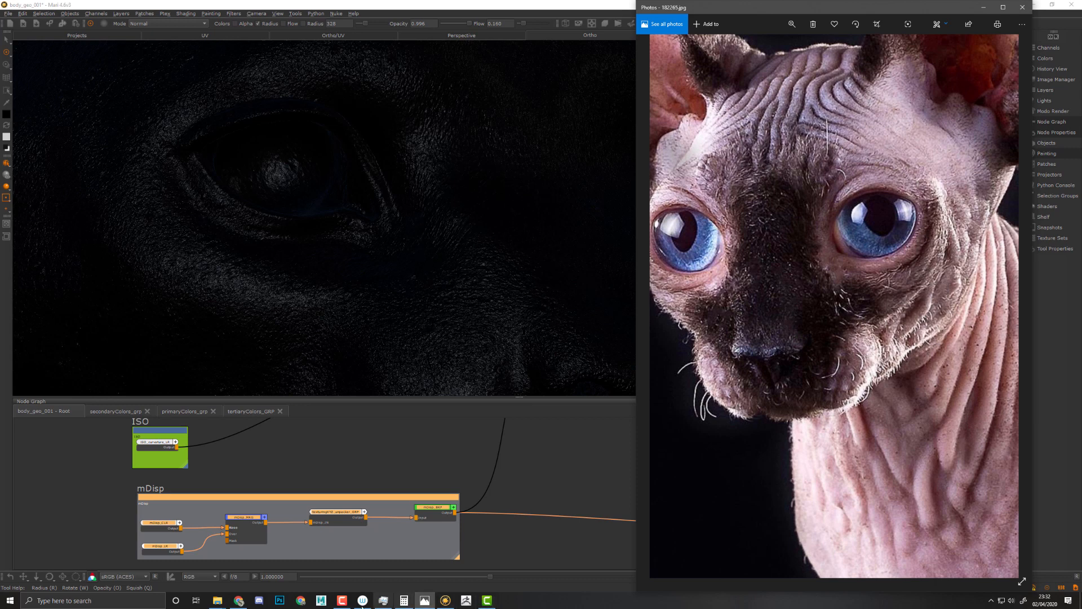
left_click(217, 600)
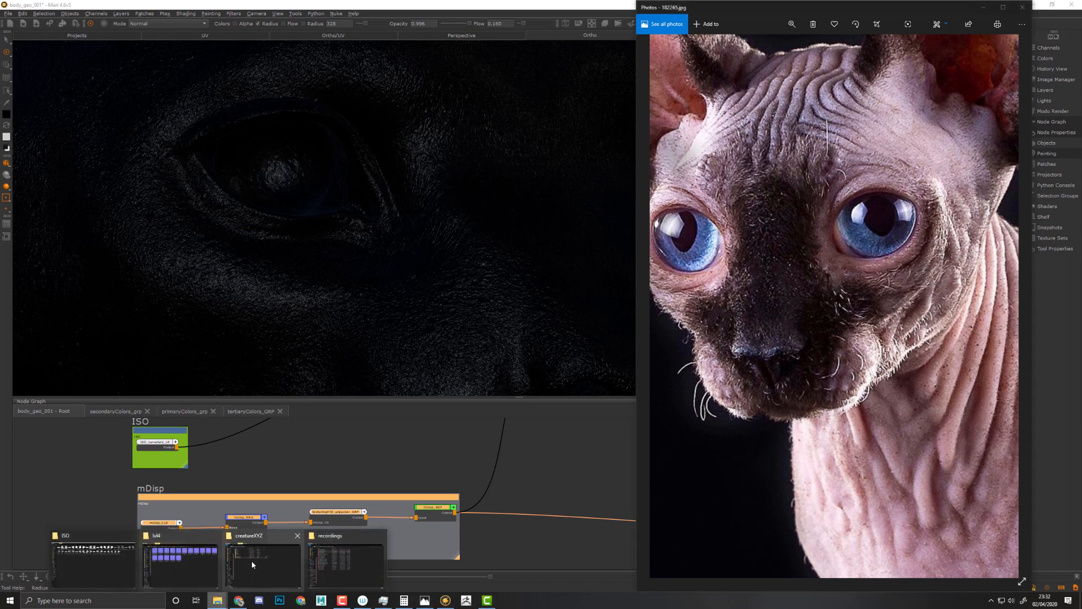
left_click(93, 555)
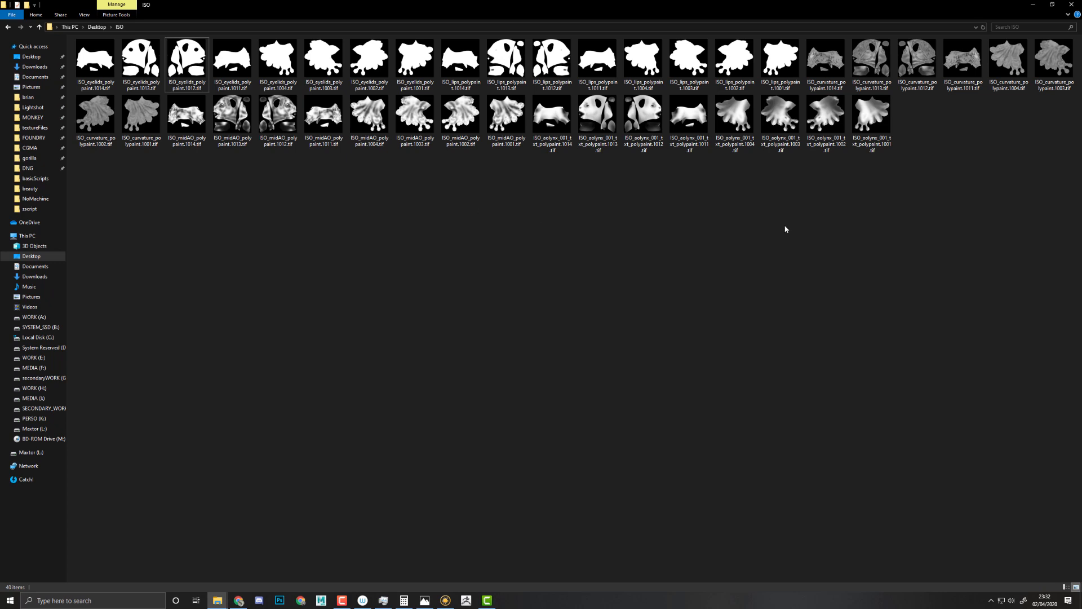
left_click(1034, 4)
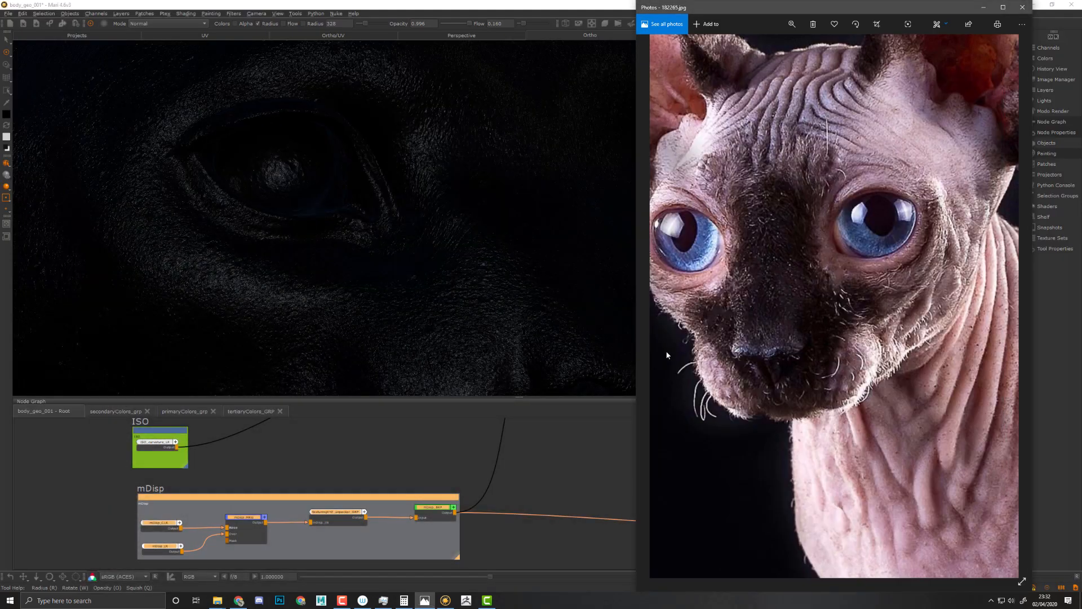
- Move the mDisp group further down in the node graph to free space below the ISO group
left_click(515, 475)
middle_click_drag(446, 482, 647, 475)
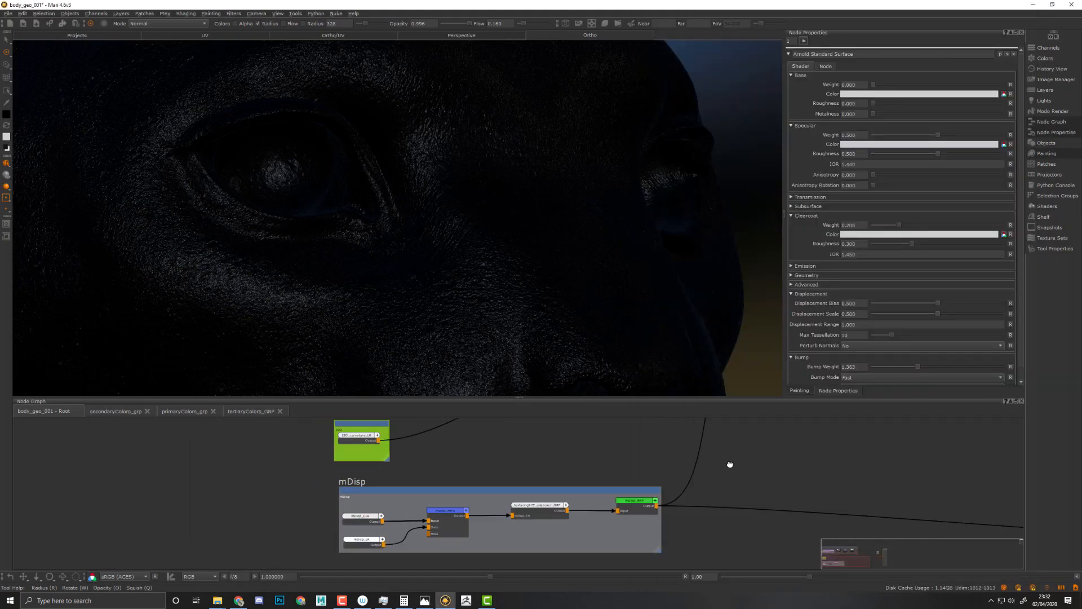
middle_click_drag(502, 471, 501, 452)
left_click_drag(501, 467, 483, 573)
middle_click_drag(502, 450, 488, 525)
- Enlarge the ISO backdrop downward and to the side to make room for more nodes, and save the project
scroll(480, 509, "down", 6)
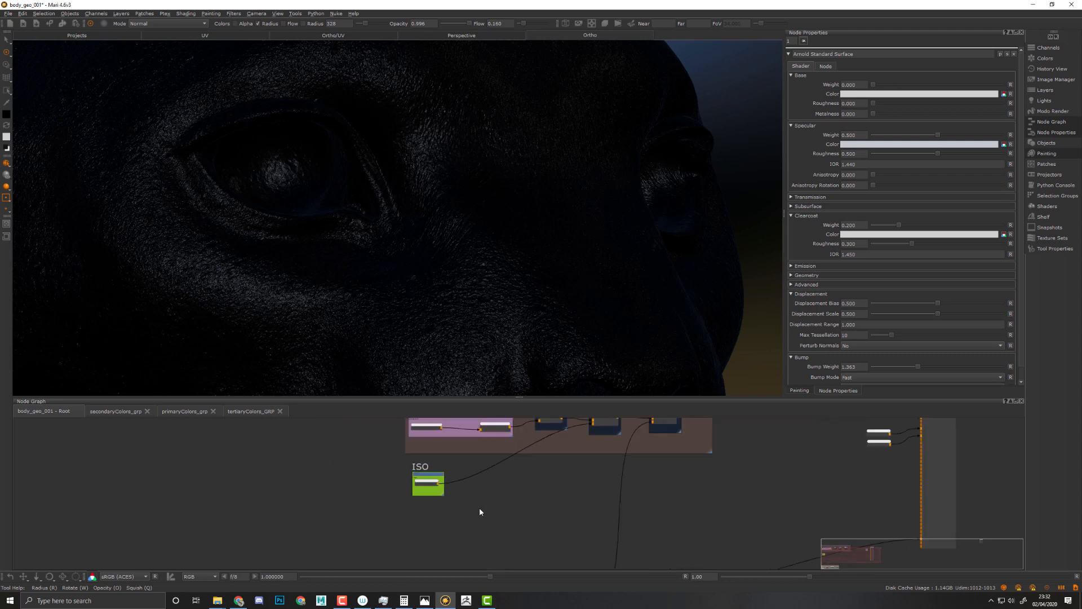
scroll(466, 508, "up", 5)
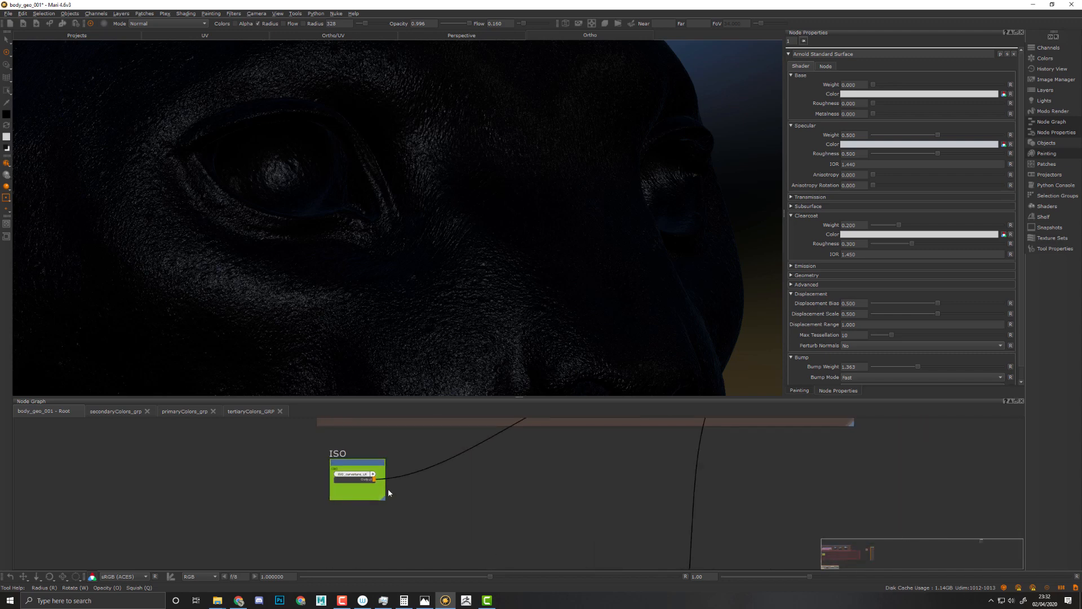
left_click_drag(379, 501, 411, 550)
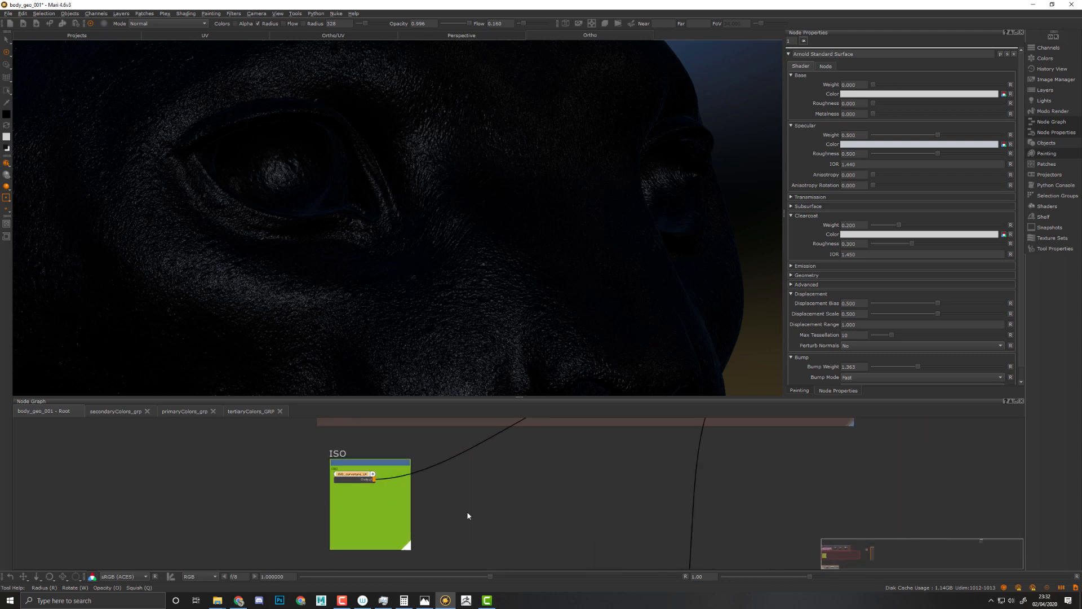
key("ctrl+s")
middle_click_drag(447, 505, 565, 501)
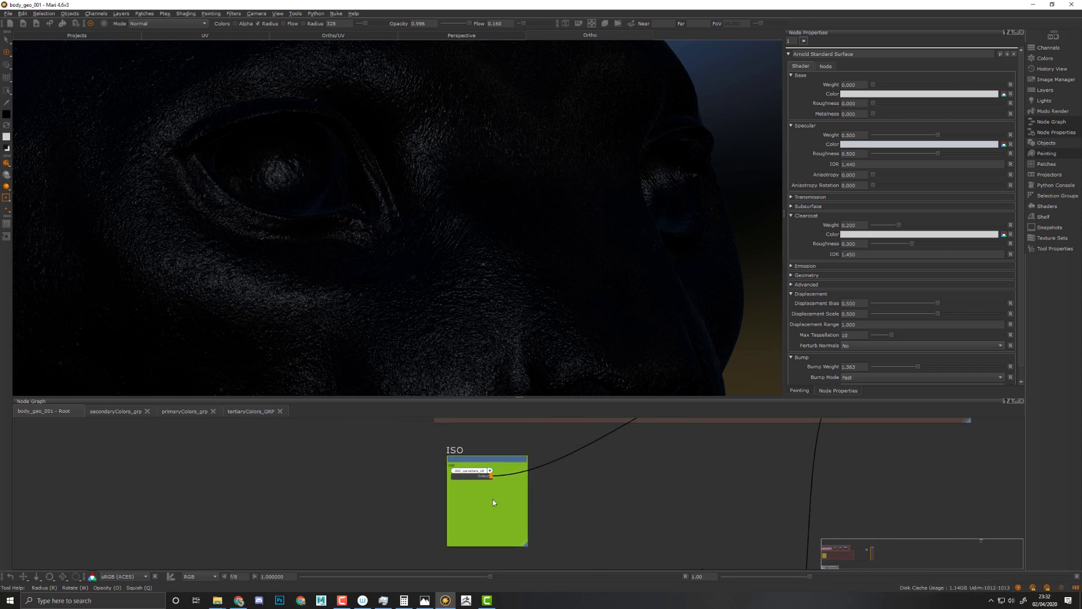
- Create a 2048 x 2048, 16-bit half paint node with scalar data inside the ISO group and place a duplicate below it
key("p")
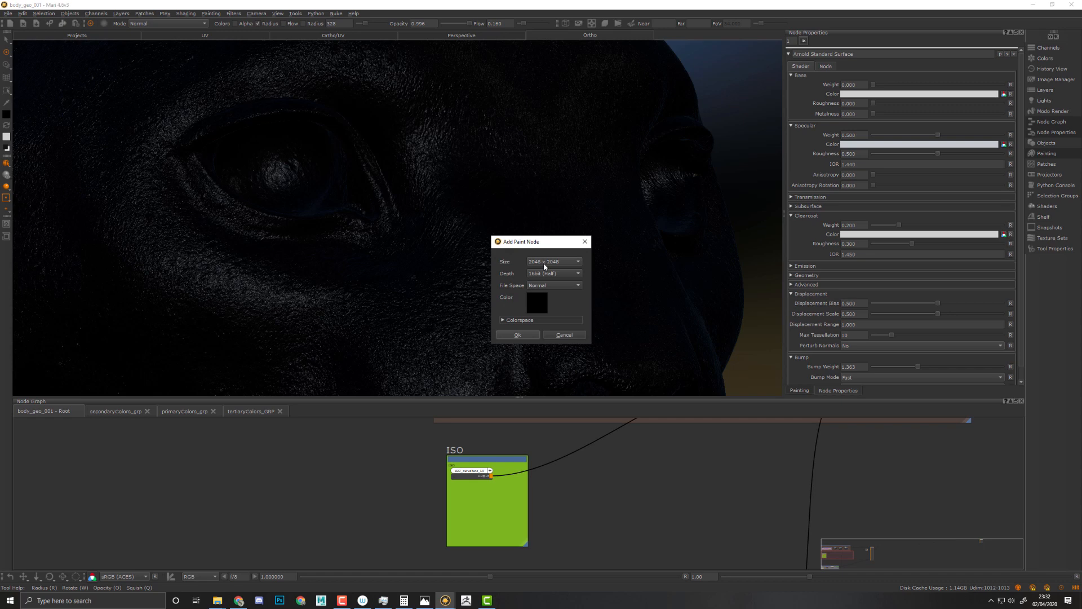
left_click(517, 320)
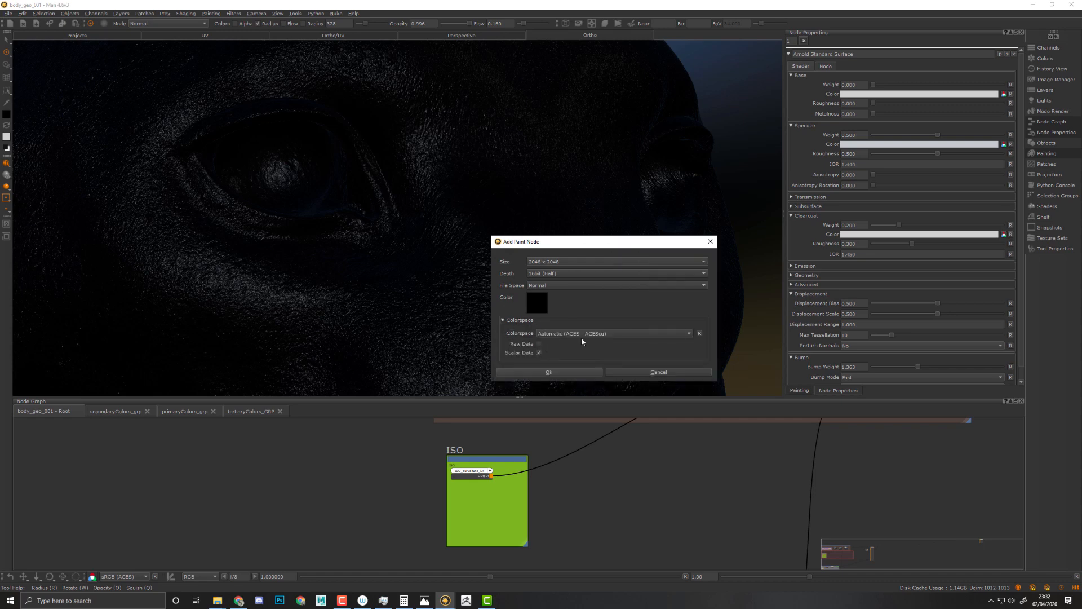
left_click(571, 369)
mouse_move(506, 503)
left_mouse_down()
mouse_move(466, 492)
mouse_move(468, 508)
left_mouse_up()
key("ctrl+v")
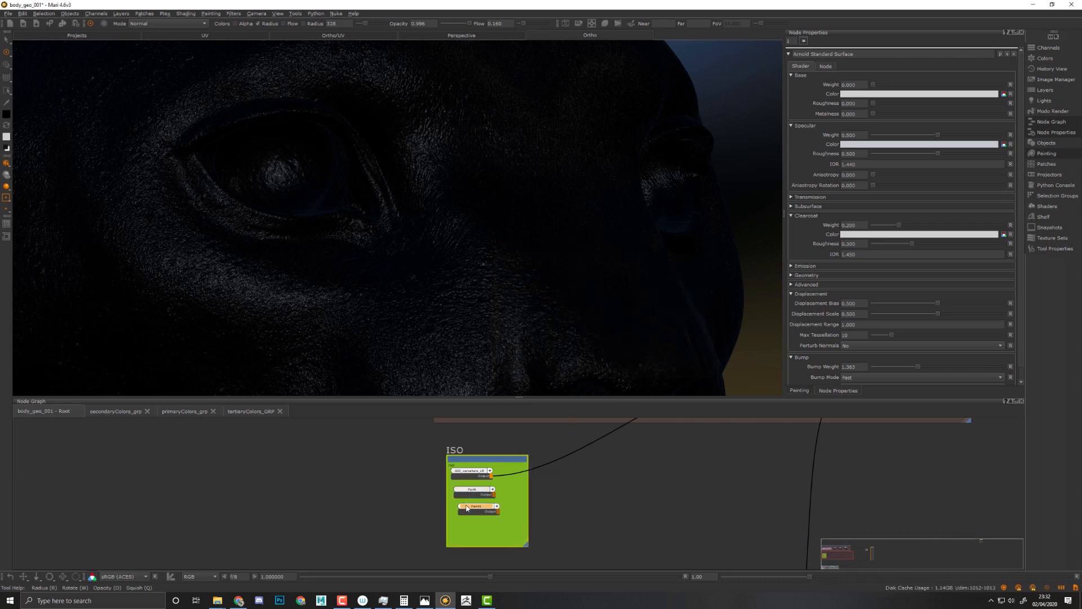
- Rename the upper new paint node in the ISO group to ISO_eyelids_LR
left_click(471, 490)
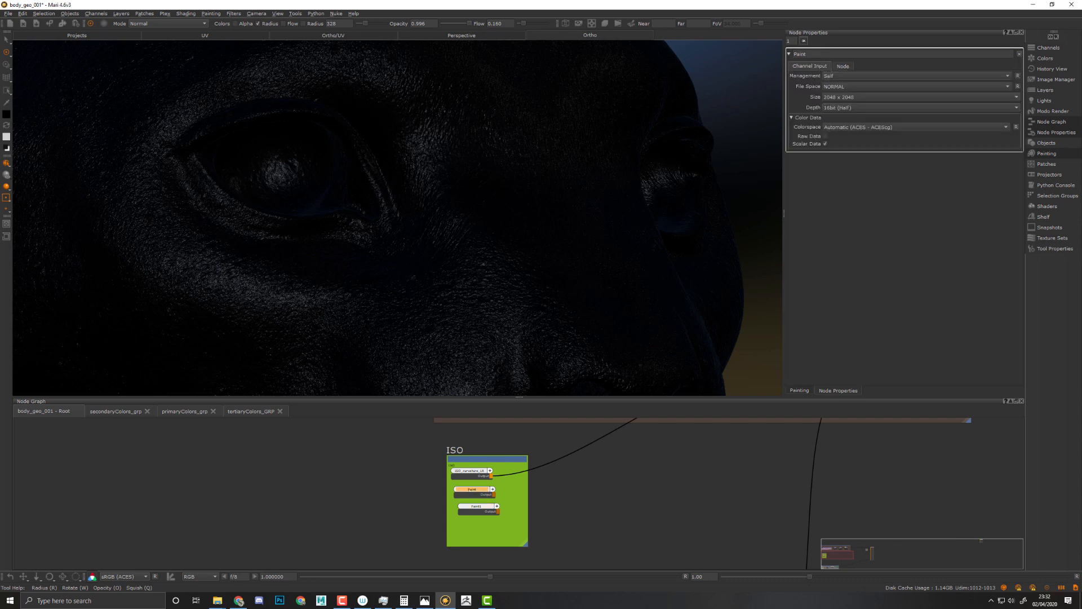
double_click(839, 55)
type("ISO_eyelids_LR")
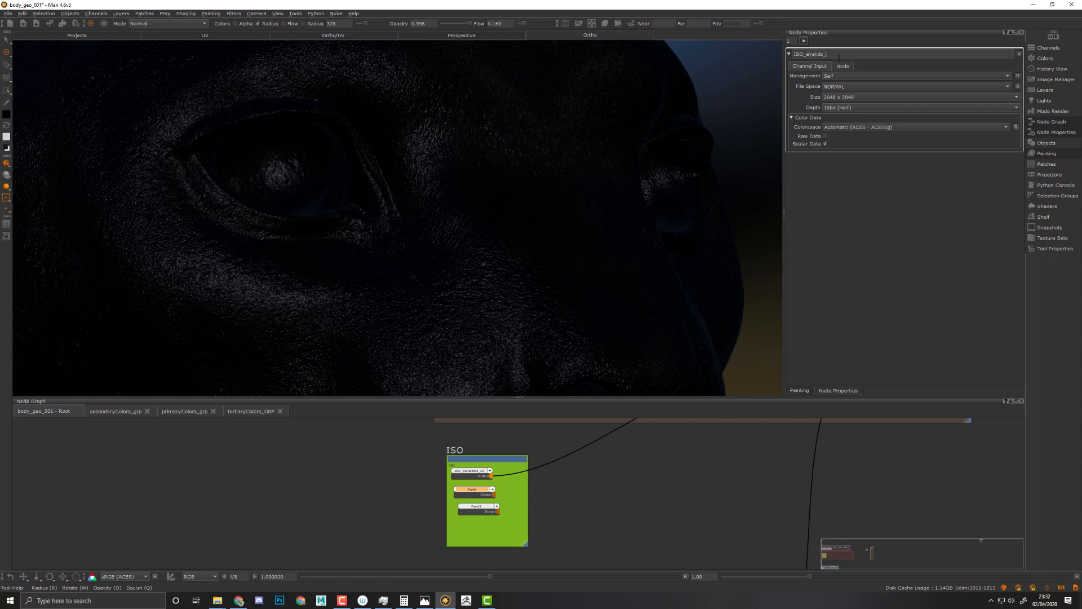
key("Return")
- Rename the duplicated paint node in the ISO group to ISO_lips_LR
left_click(469, 512)
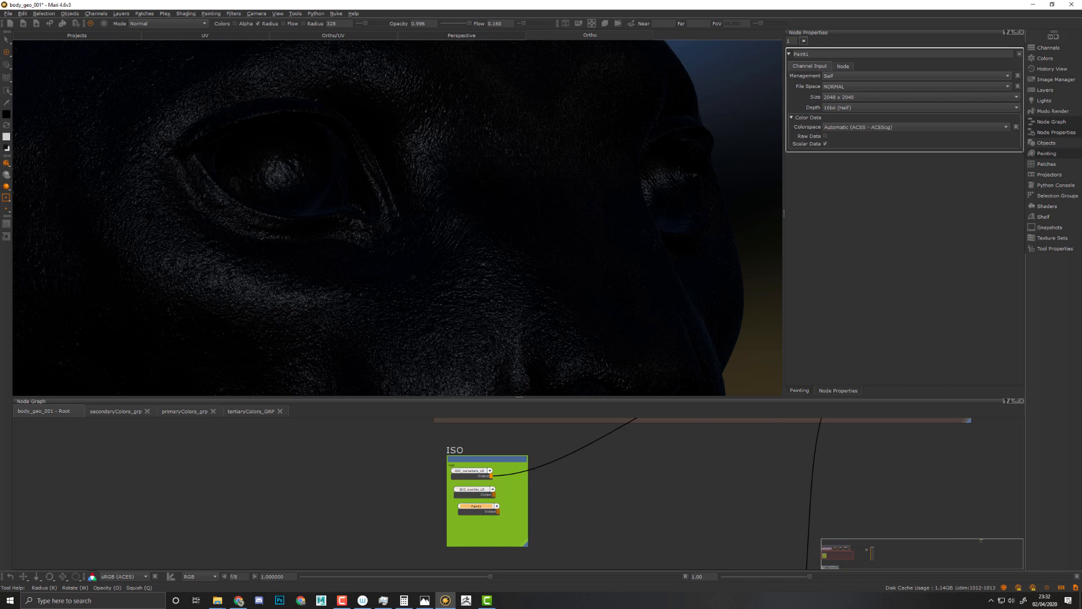
double_click(822, 54)
key("BackSpace")
type("ISO_lips_LR")
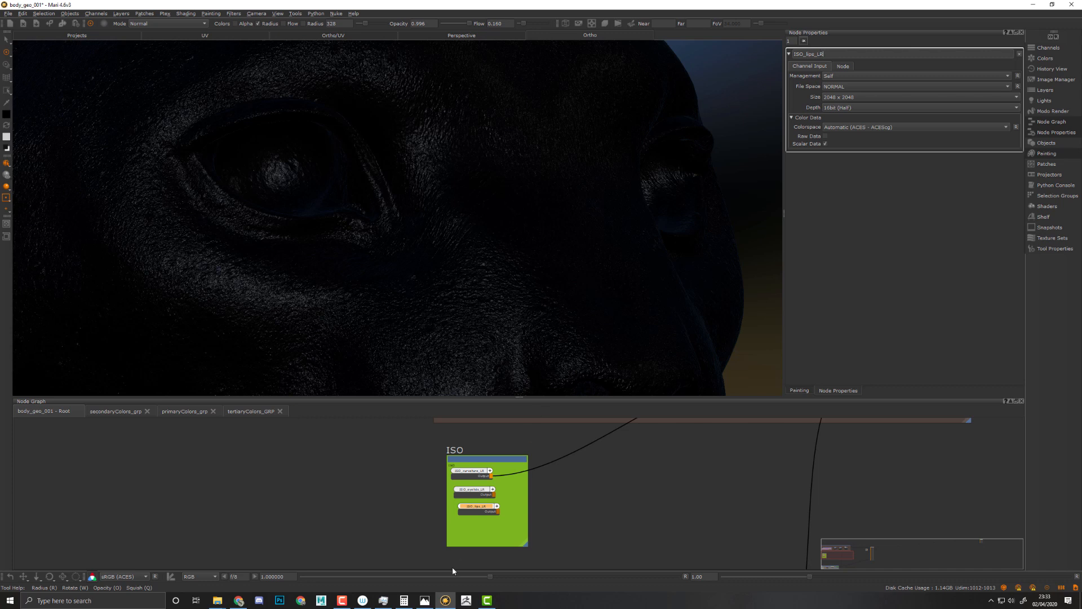
middle_click_drag(462, 519, 529, 493)
- Import the ISO_eyelids_polypaint image sequence into all patches of the ISO_eyelids_LR node and inspect the mask around the eyes
left_click(539, 463)
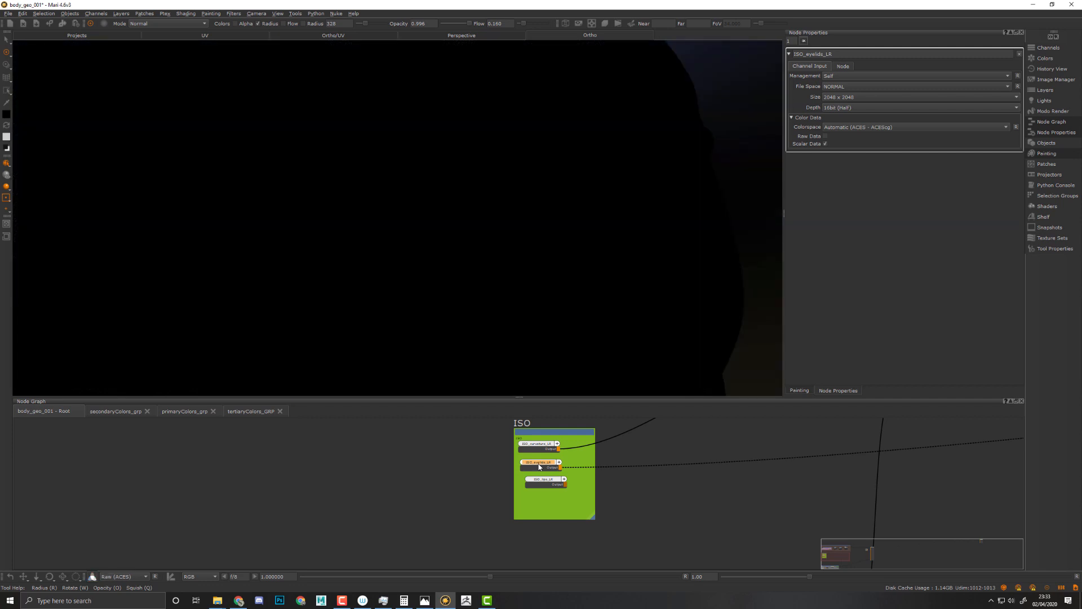
right_click(539, 466)
mouse_move(589, 486)
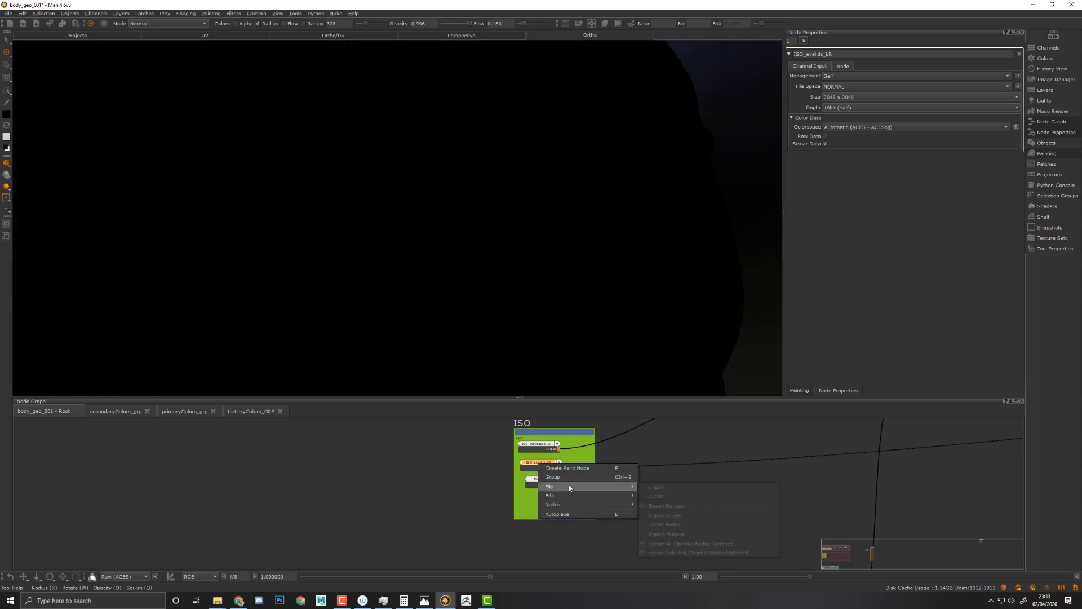
left_click(672, 487)
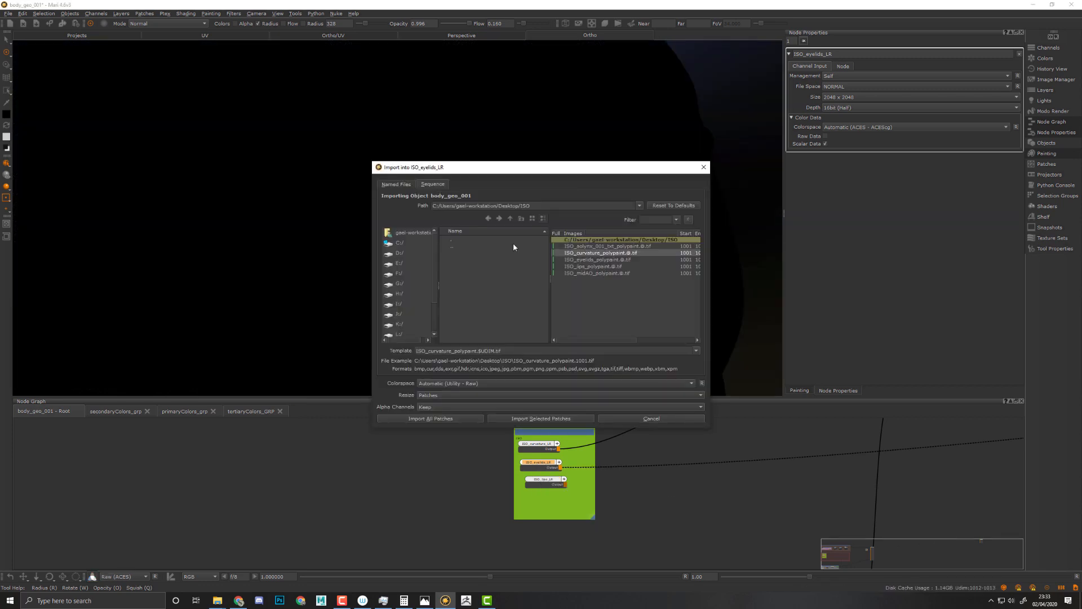
left_click(606, 260)
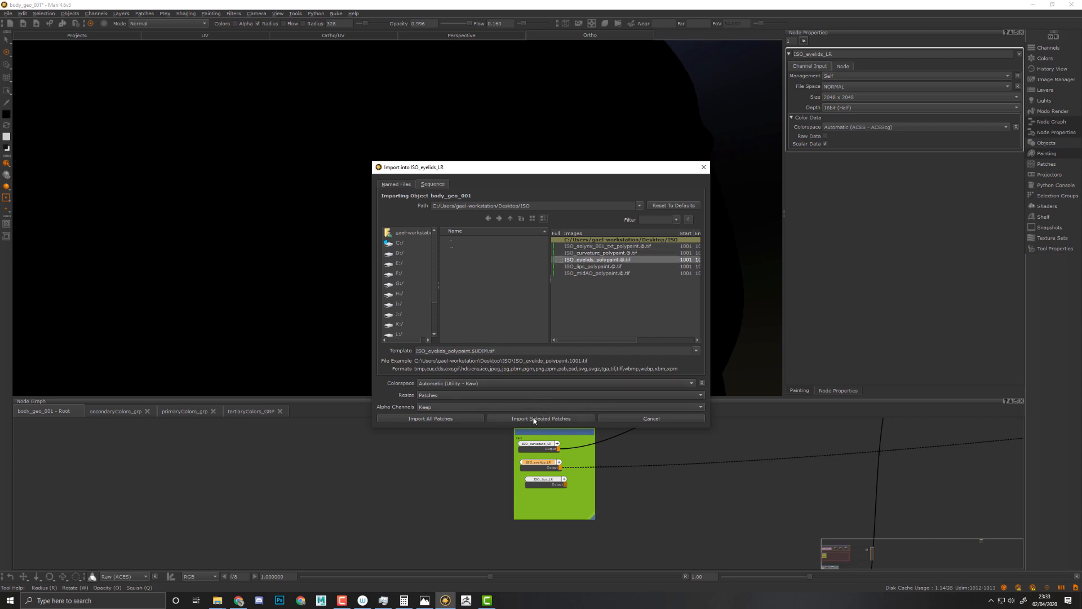
left_click(450, 421)
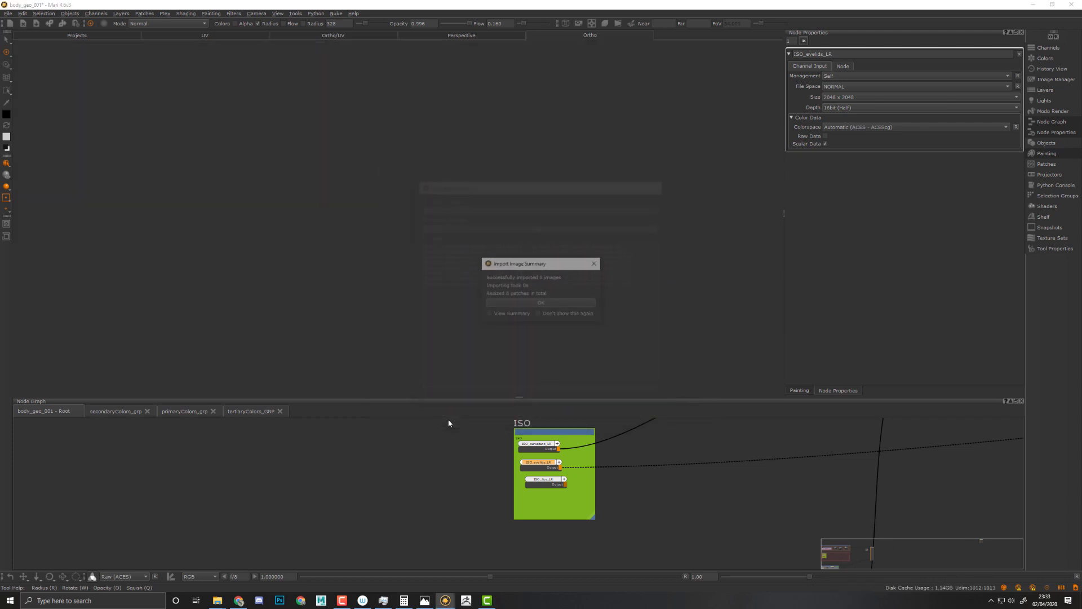
left_click(564, 303)
right_click_drag(590, 273, 505, 279, "alt")
- Align the ISO_lips_LR node under the others, import the ISO_lips_polypaint sequence into all its patches and inspect the mouth
left_click_drag(538, 483, 531, 491)
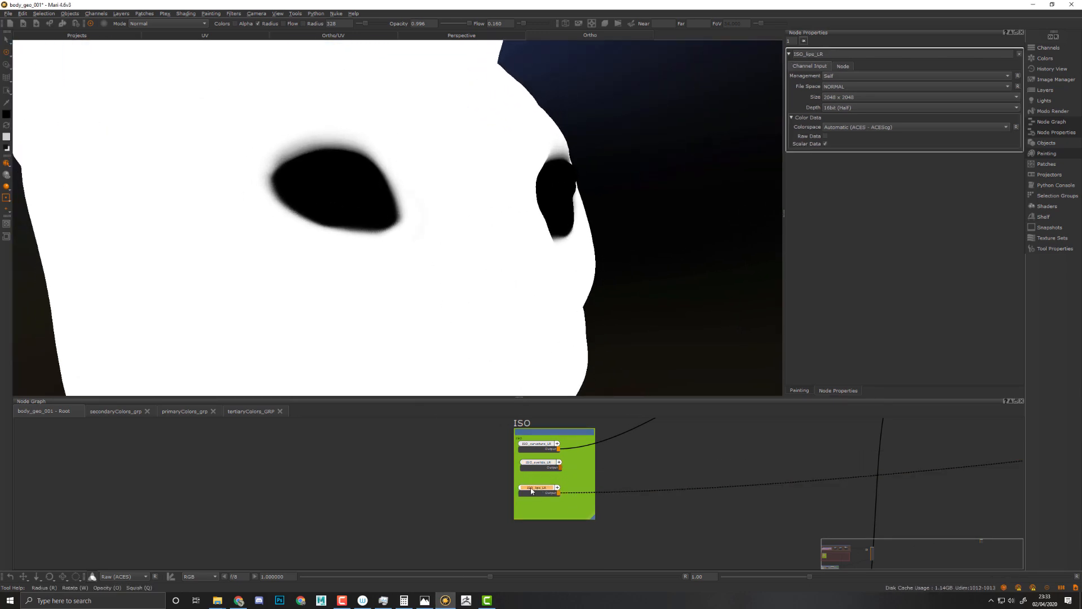
key("p")
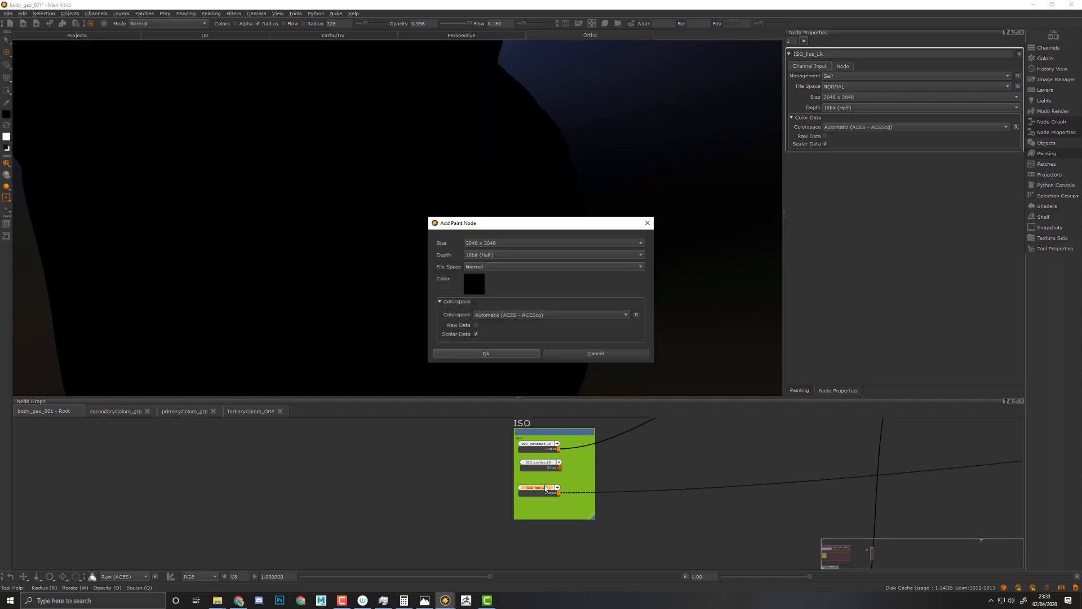
key("Escape")
right_click(539, 489)
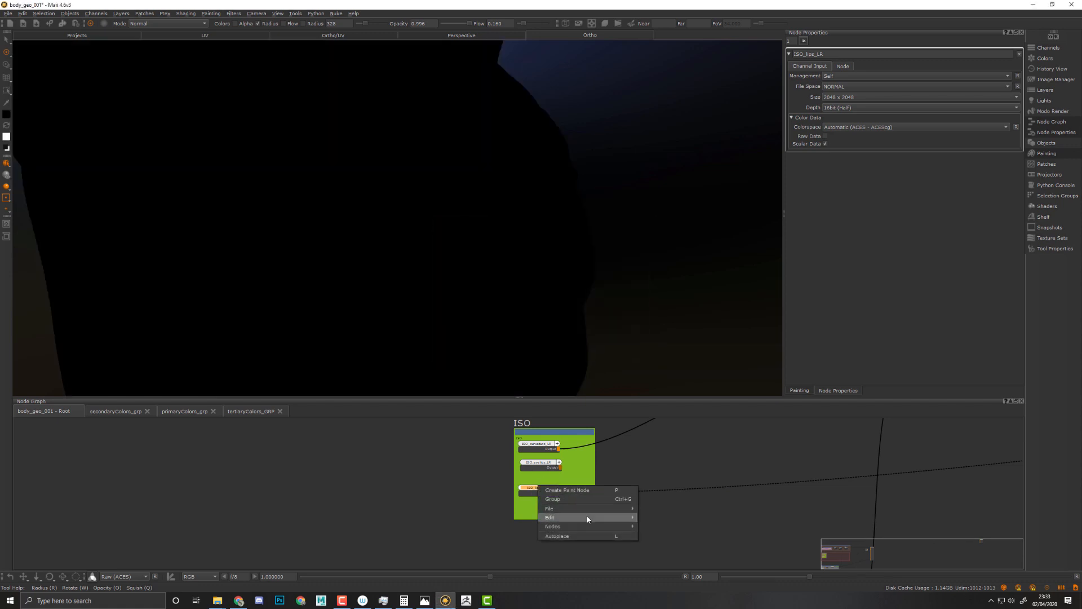
mouse_move(599, 509)
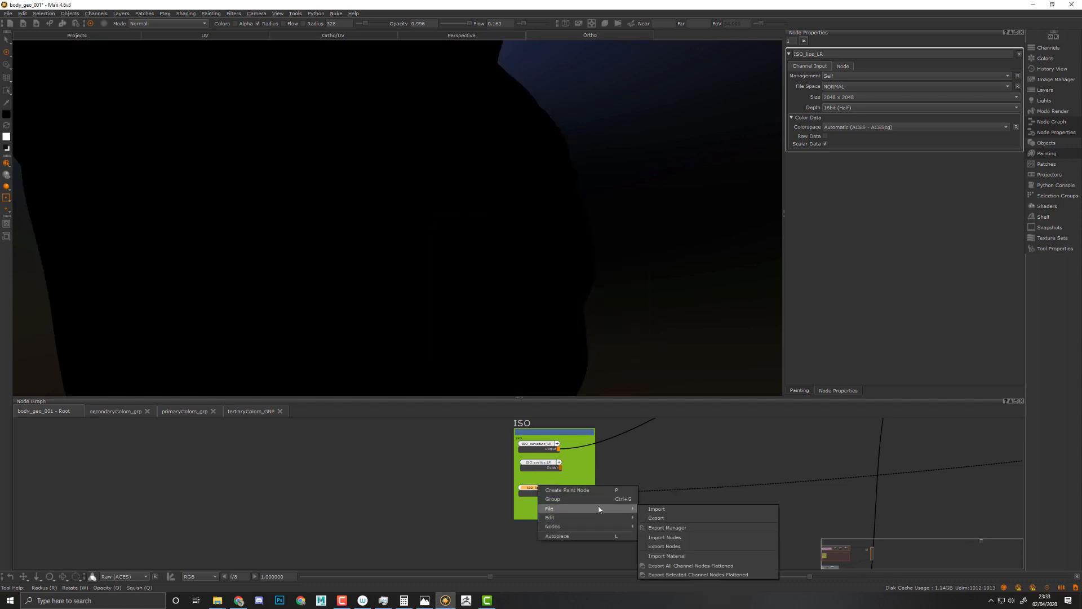
left_click(679, 509)
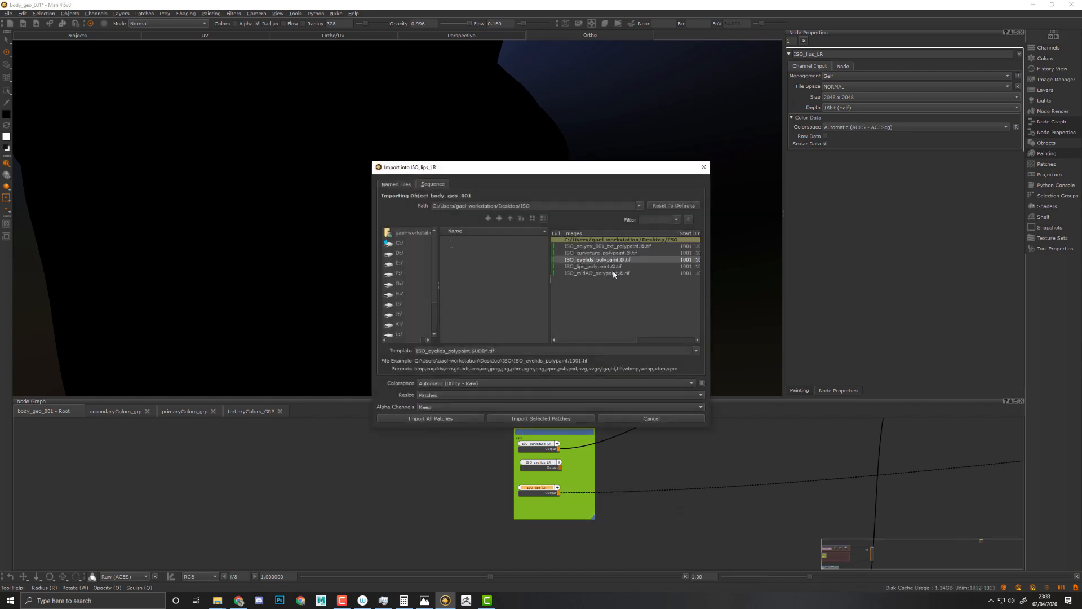
left_click(610, 268)
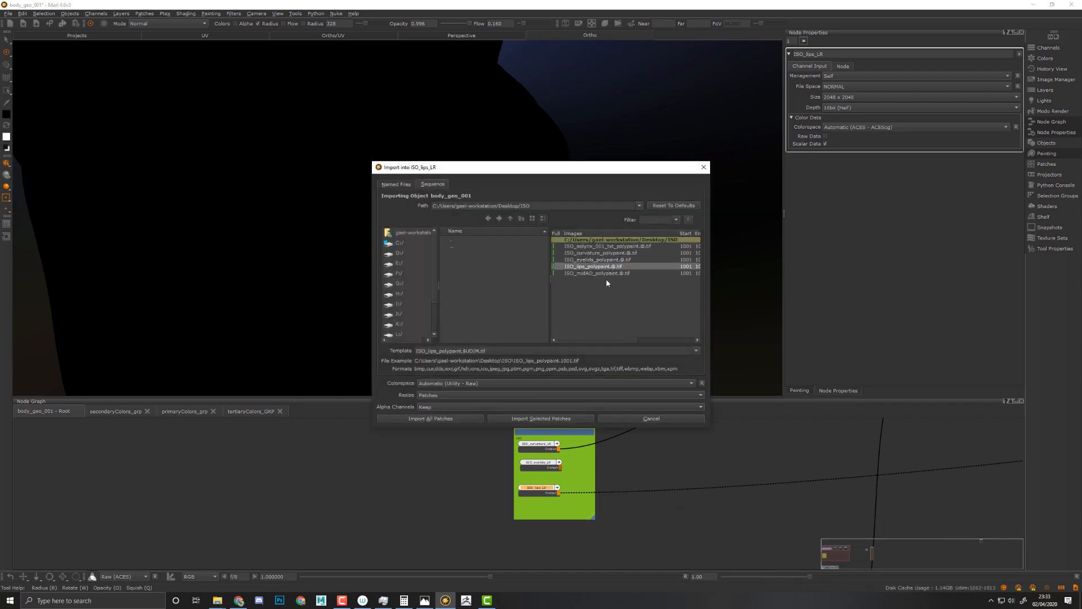
left_click(472, 419)
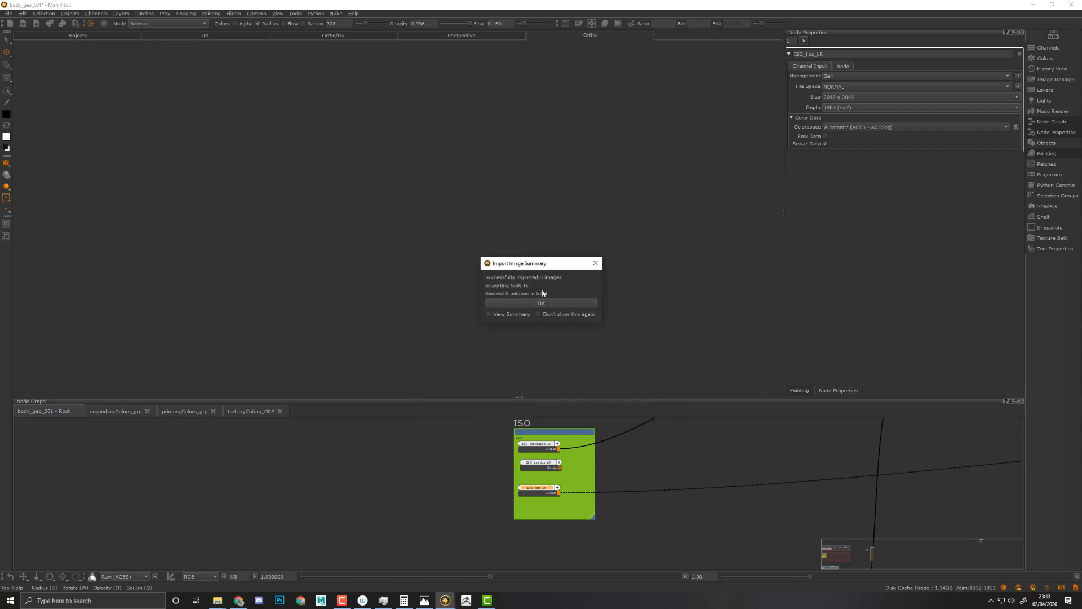
left_click(544, 303)
middle_click_drag(549, 295, 556, 209)
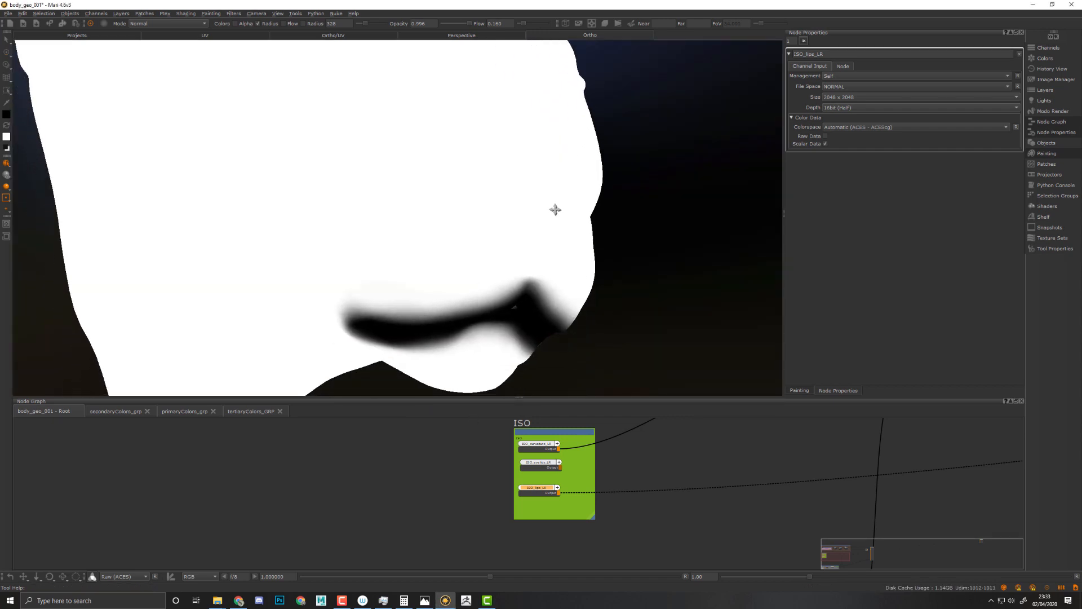
- Enlarge the ISO backdrop sideways and downward, and adjust the position of its mask nodes
left_click_drag(590, 520, 655, 535)
left_click_drag(528, 491, 535, 496)
left_click(590, 490)
- Add an Invert node after ISO_lips_LR, place it beside the mask and display its output on the model
left_click(543, 496)
key("Tab")
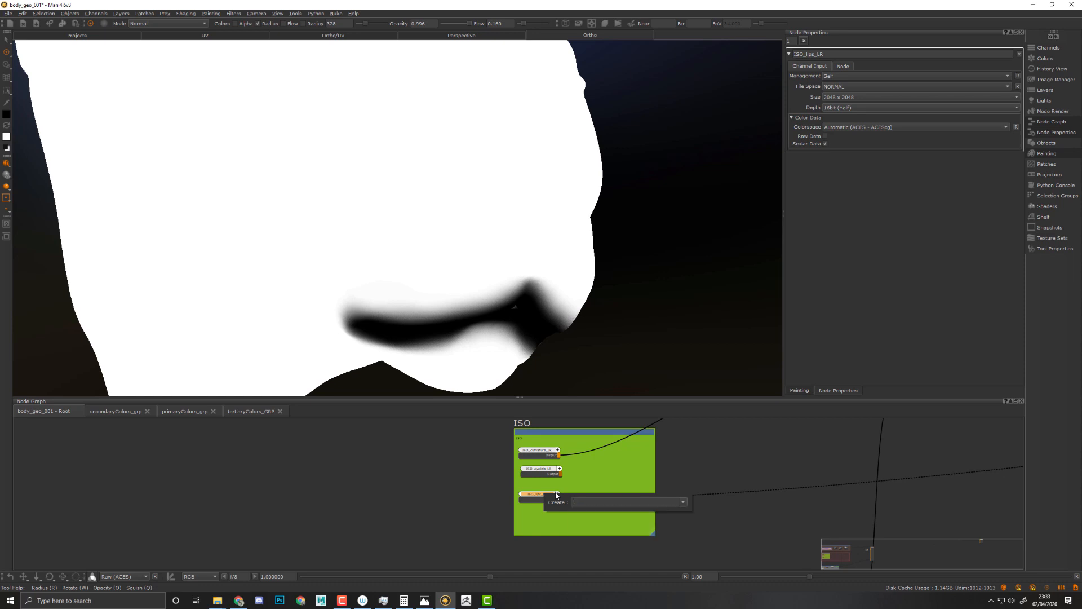
type("inv")
key("Return")
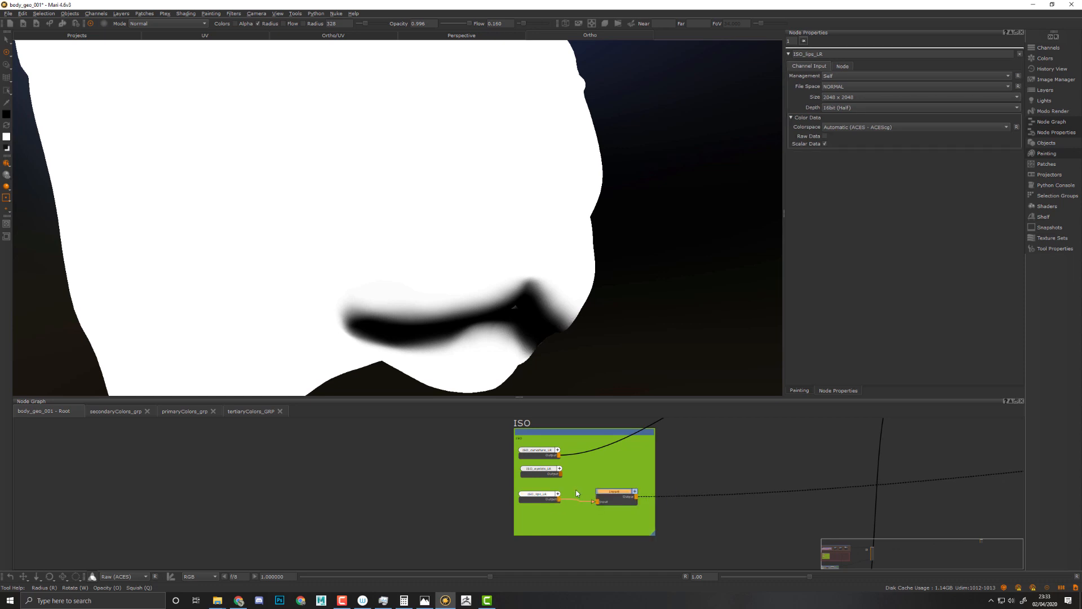
left_click_drag(604, 502, 597, 498)
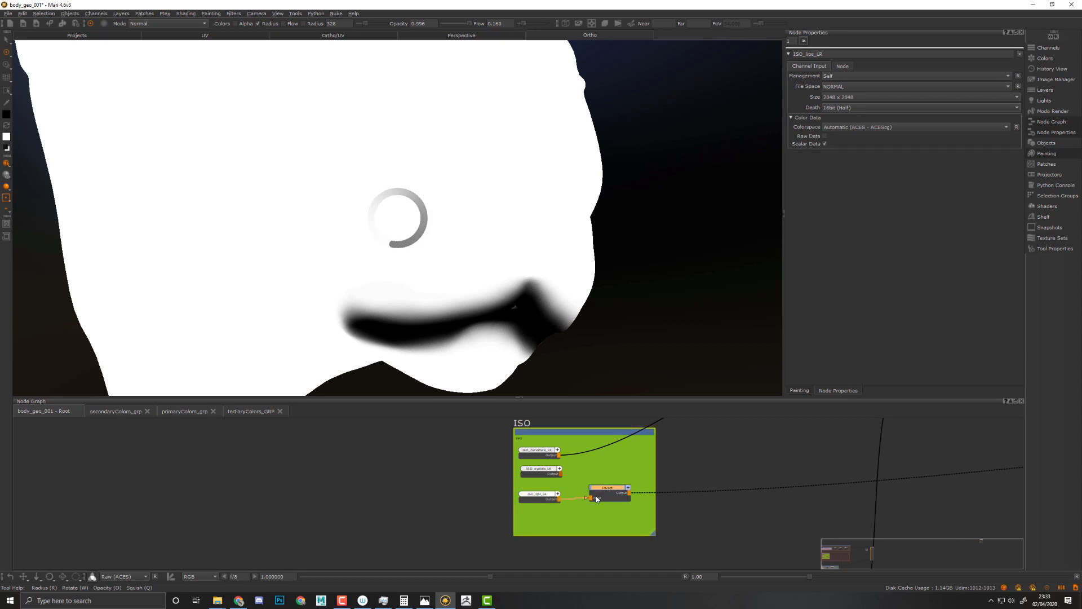
left_click(602, 496)
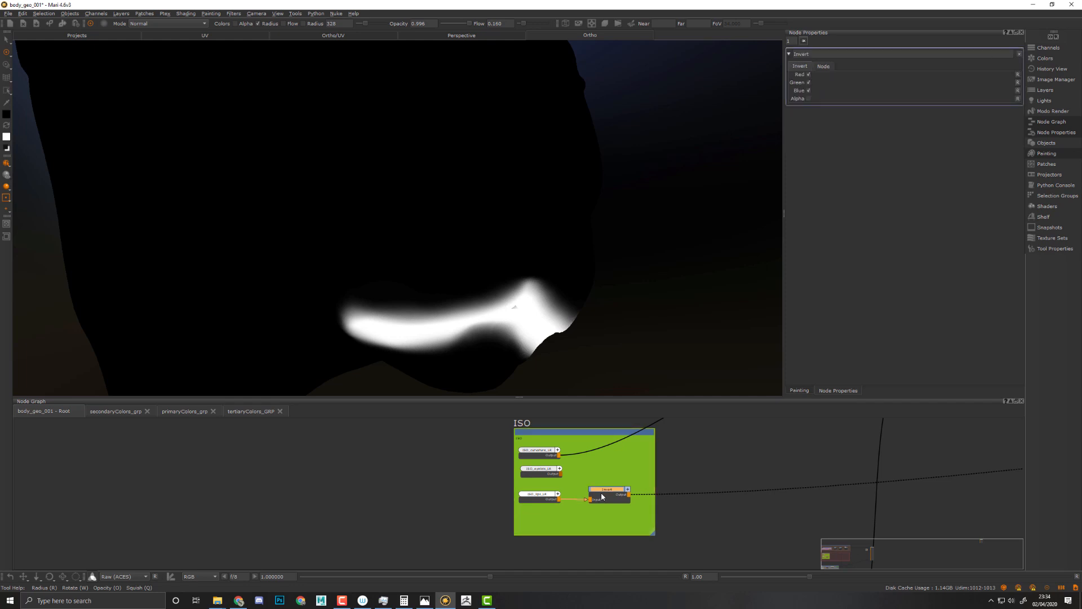
- Rename the Invert node after ISO_lips_LR to ISO_lips_INV, reusing the mask node's name
left_click(541, 501)
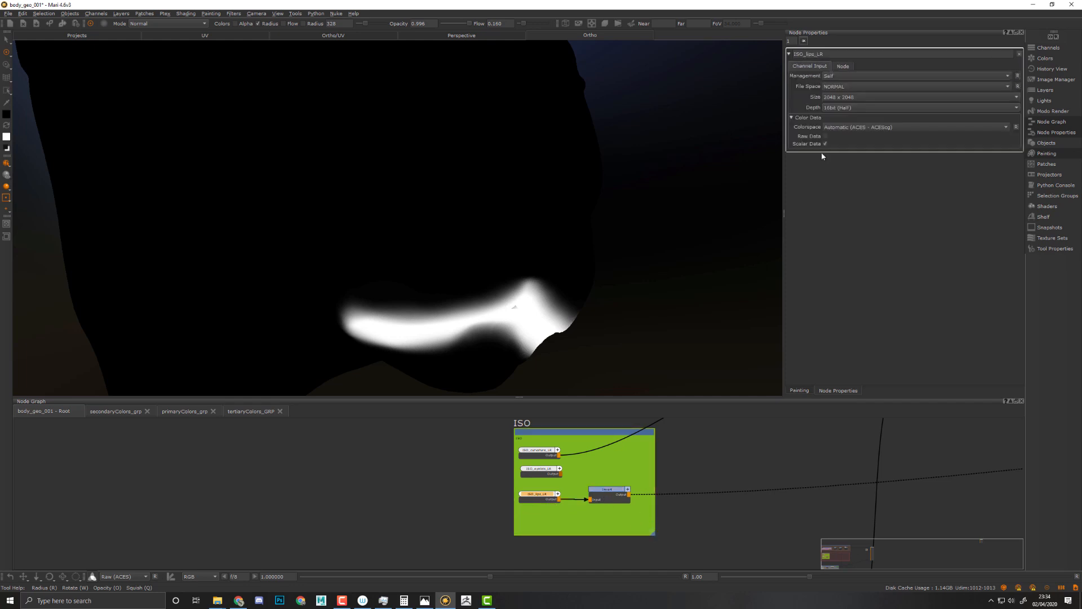
double_click(851, 52)
key("ctrl+c")
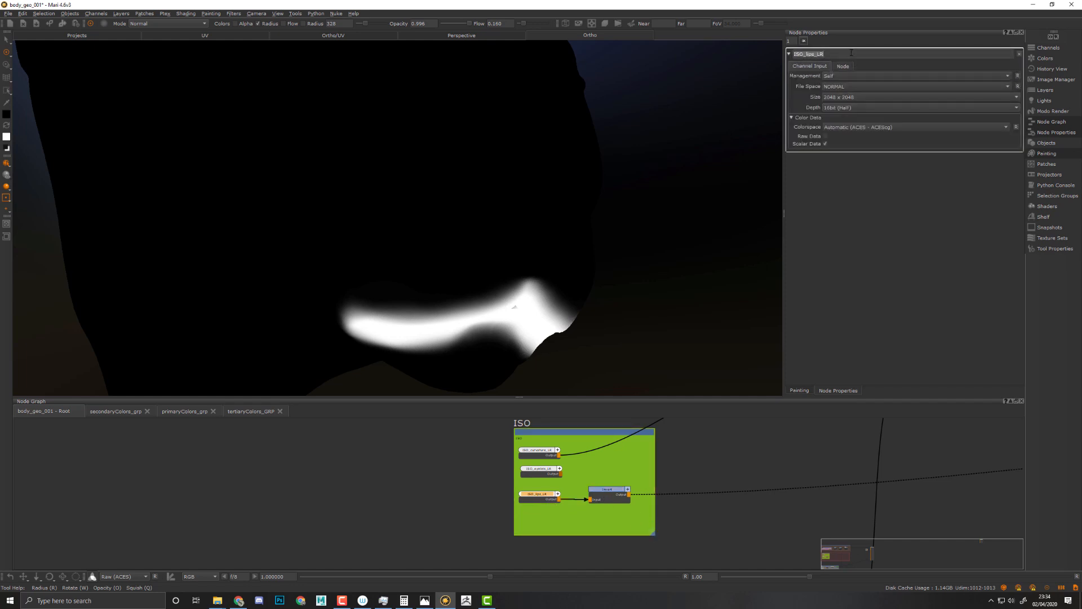
left_click(601, 497)
double_click(857, 53)
key("ctrl+v")
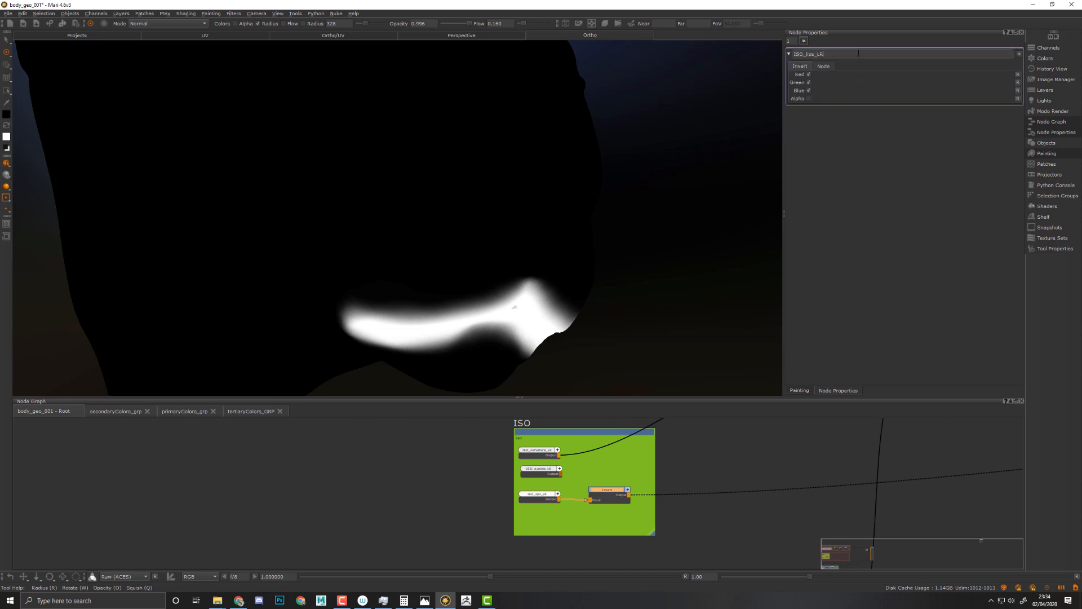
key("Return")
- Duplicate the lips Invert node above the original and connect ISO_eyelids_LR to its input
left_click(608, 472)
key("ctrl+v")
left_click_drag(611, 472, 580, 475)
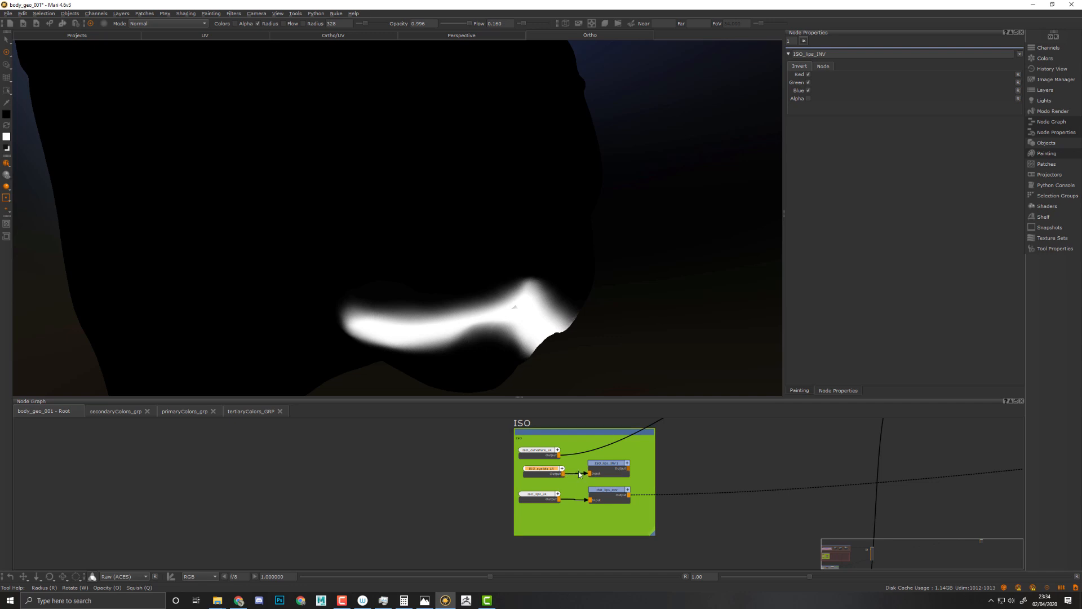
- Rename the Invert node fed by ISO_eyelids_LR to ISO_eyelids_INV, reusing the mask node's name
double_click(532, 473)
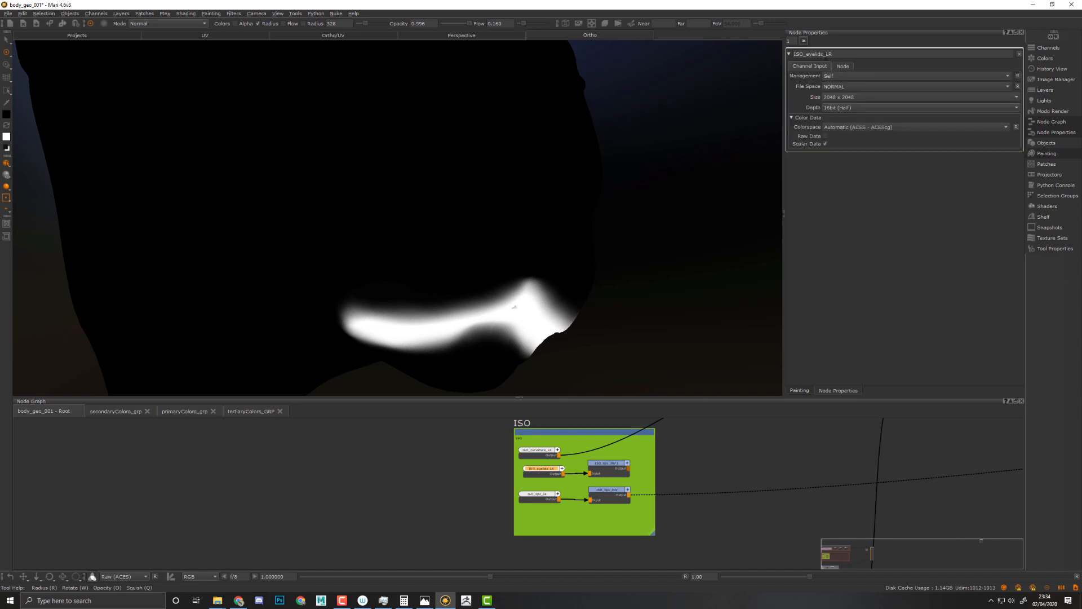
left_click_drag(827, 54, 794, 54)
key("ctrl+c")
double_click(613, 468)
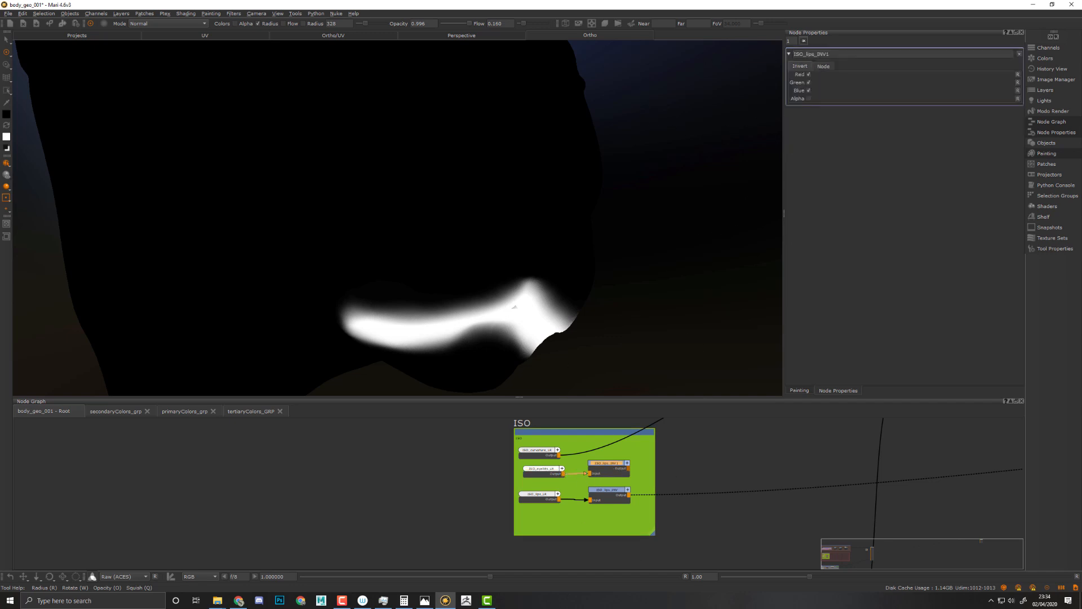
left_click_drag(813, 54, 794, 54)
key("ctrl+v")
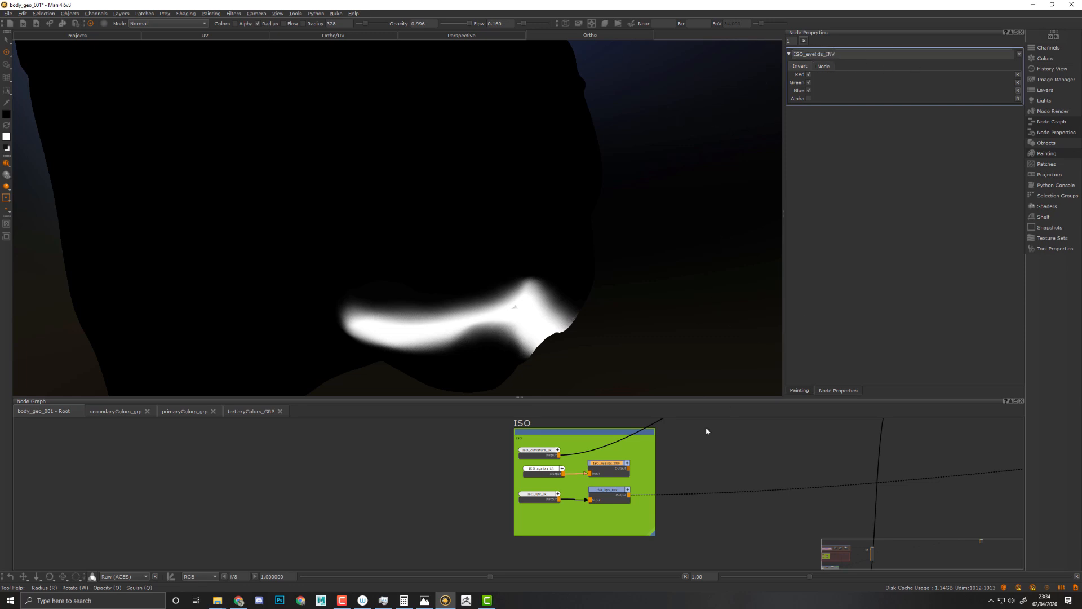
- Widen the ISO backdrop further to leave free space beside the Invert nodes
middle_click_drag(669, 518, 674, 500)
left_click_drag(656, 513, 707, 518)
middle_click_drag(735, 484, 685, 533)
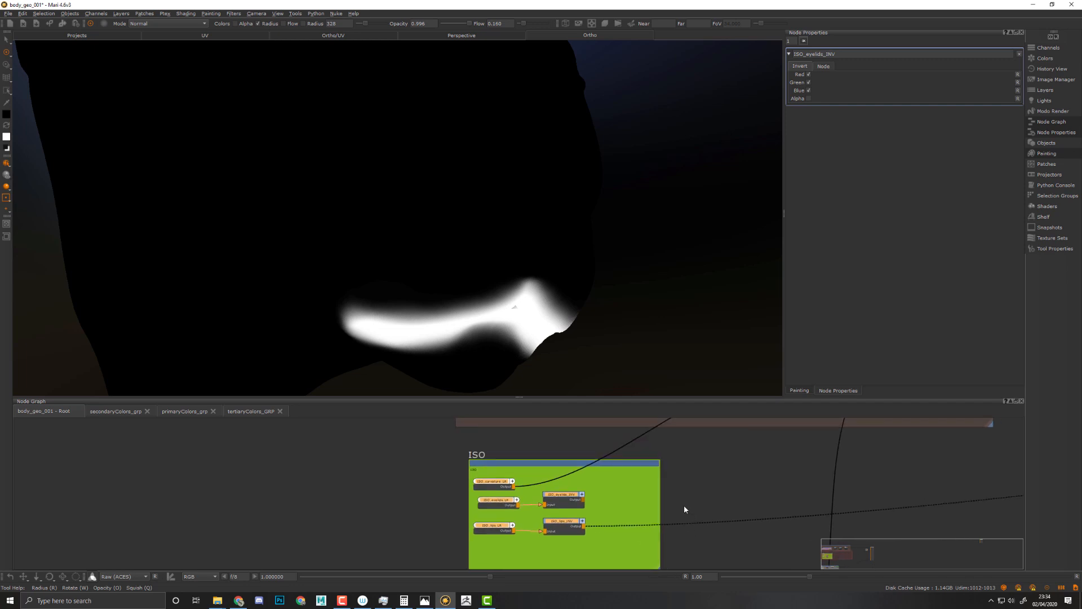
- Display the ISO_eyelids_INV output on the model and shift the ISO group slightly outward beneath albedoTLD
left_click(569, 509)
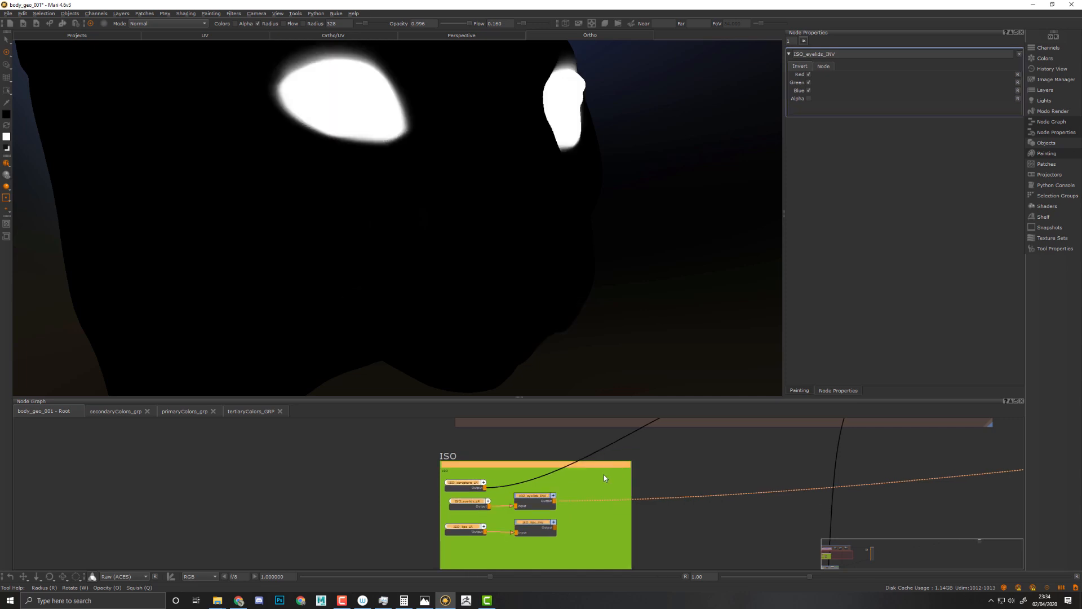
left_click_drag(611, 466, 566, 478)
scroll(697, 485, "down", 3)
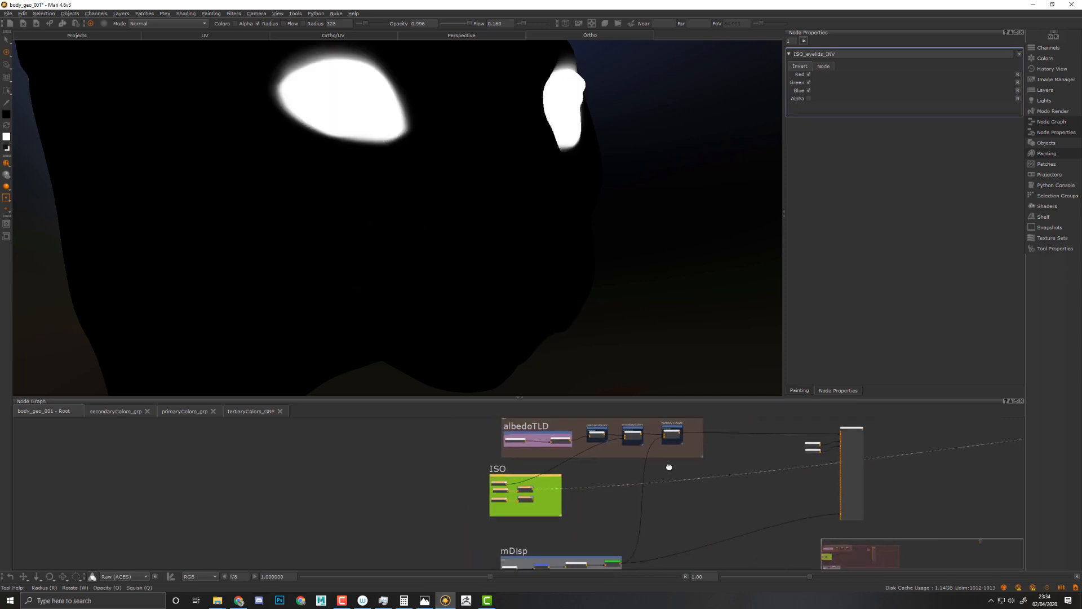
scroll(576, 483, "up", 3)
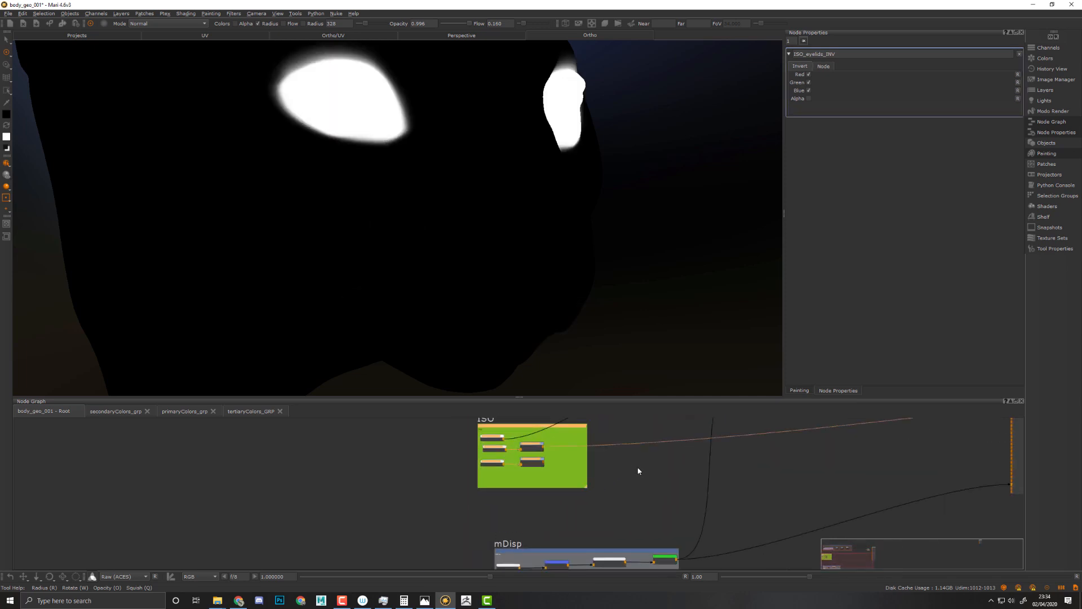
- Add a 2048 x 2048, 16bit (Half) black Paint node with scalar data beneath the lips mask in the ISO group
middle_click_drag(639, 470, 615, 525)
scroll(671, 478, "up", 3)
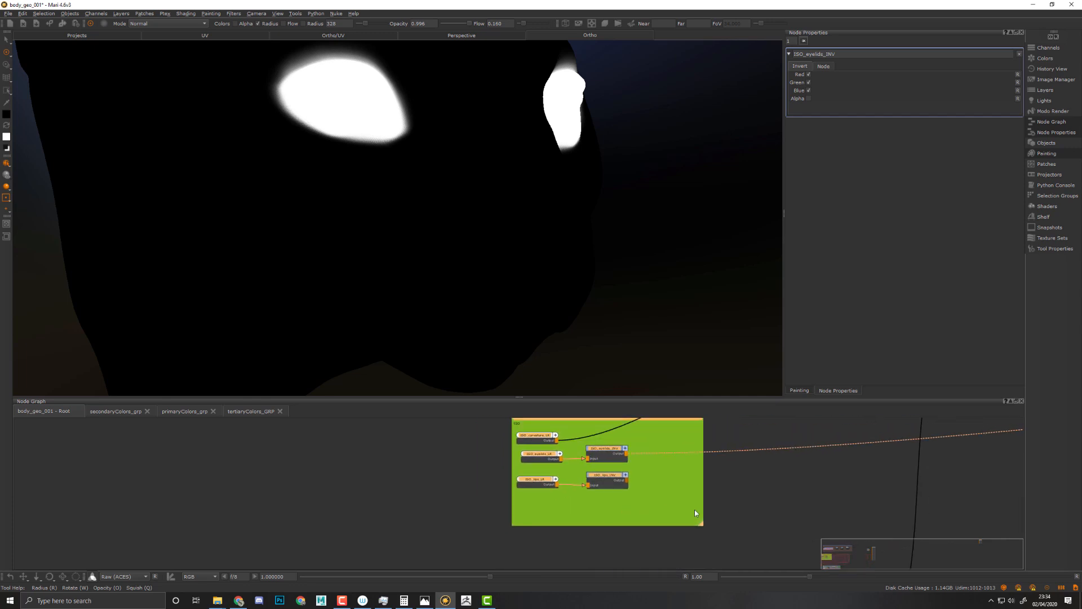
left_click(549, 499)
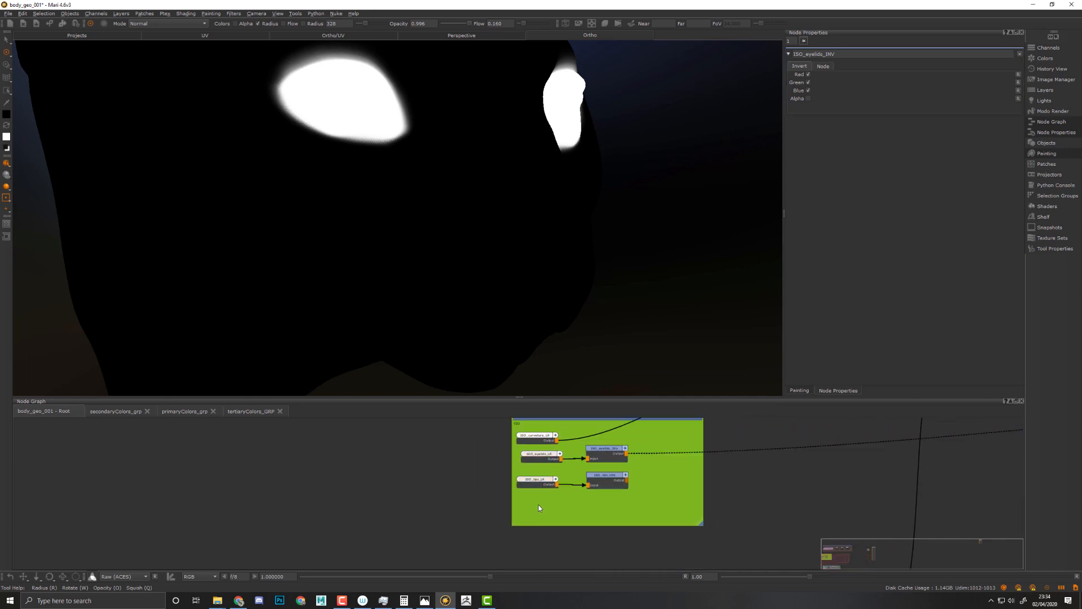
key("p")
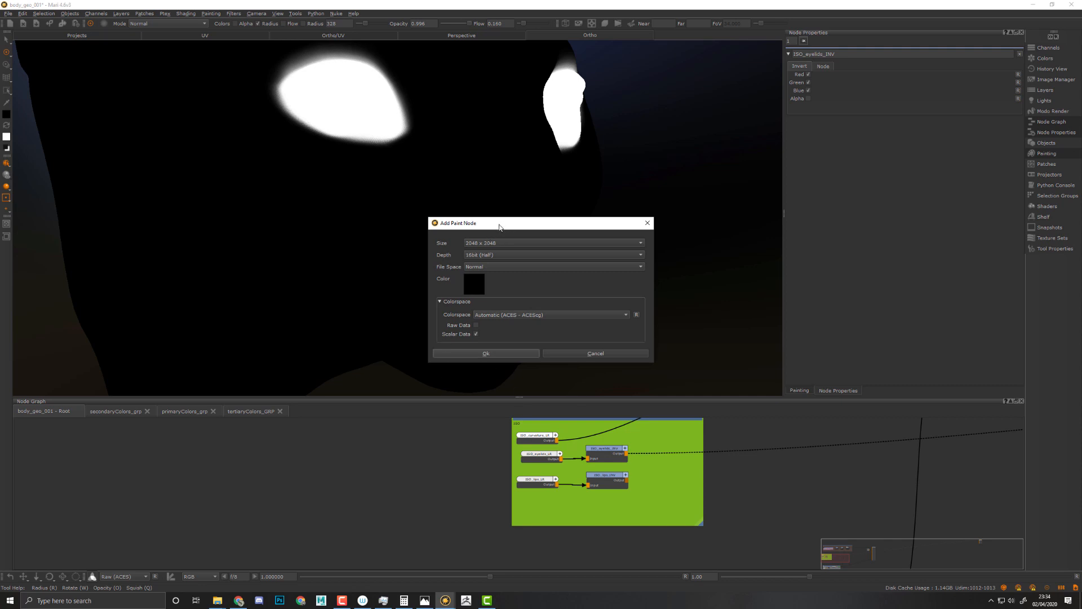
left_click_drag(500, 227, 496, 229)
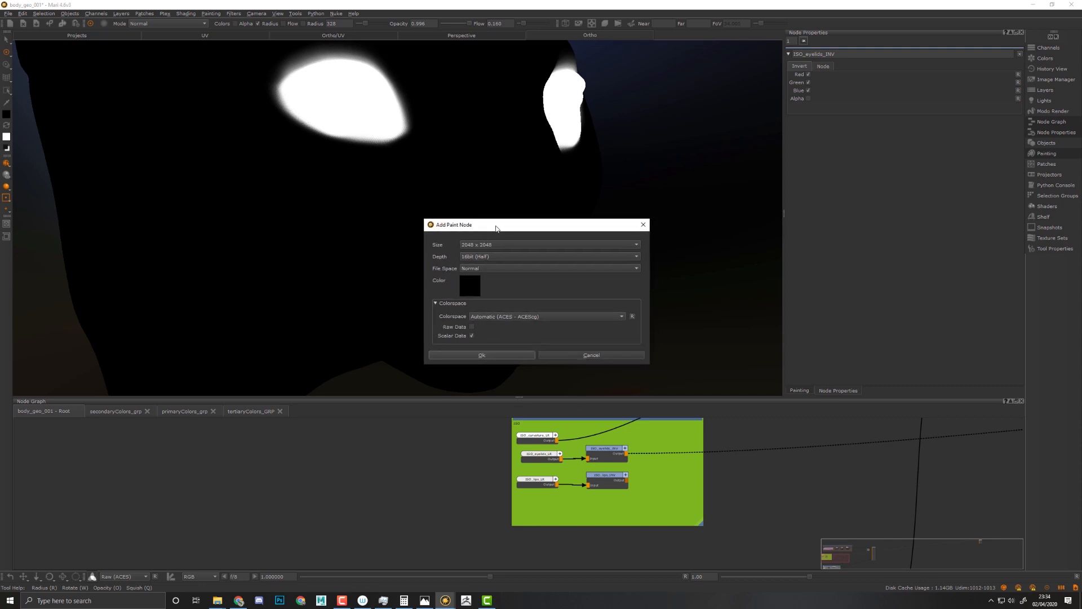
left_click(506, 353)
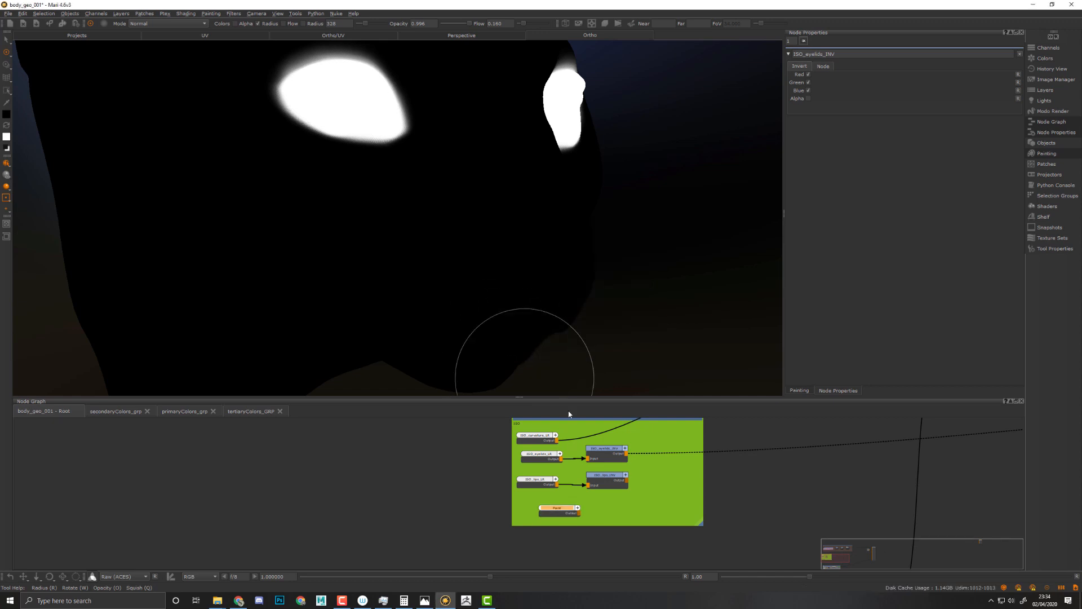
left_click_drag(558, 513, 537, 510)
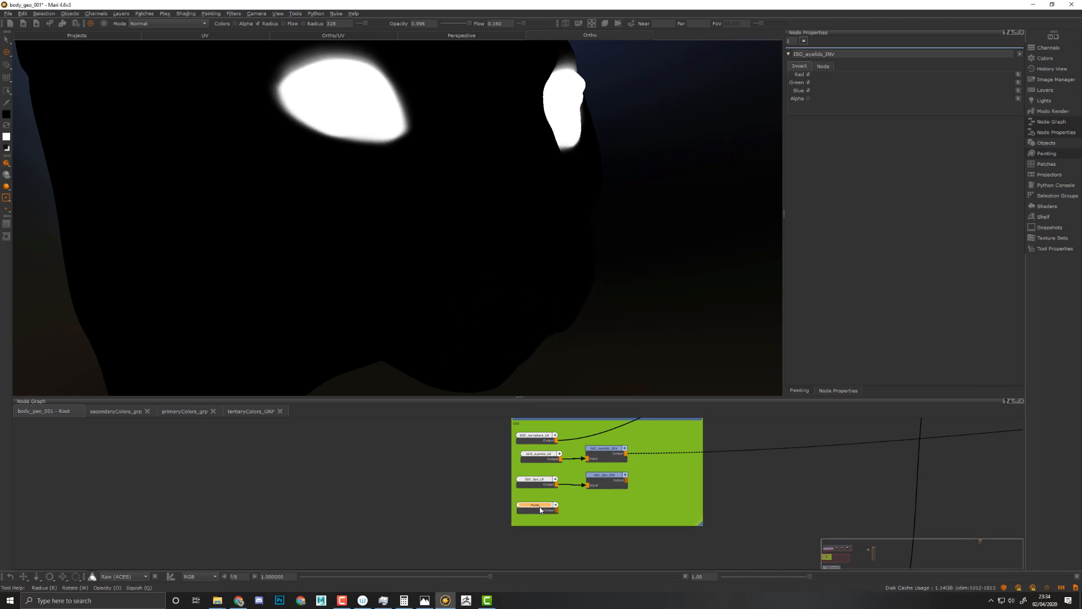
- Rename the new Paint node to ISO_nose_LR and display its output on the model
double_click(832, 55)
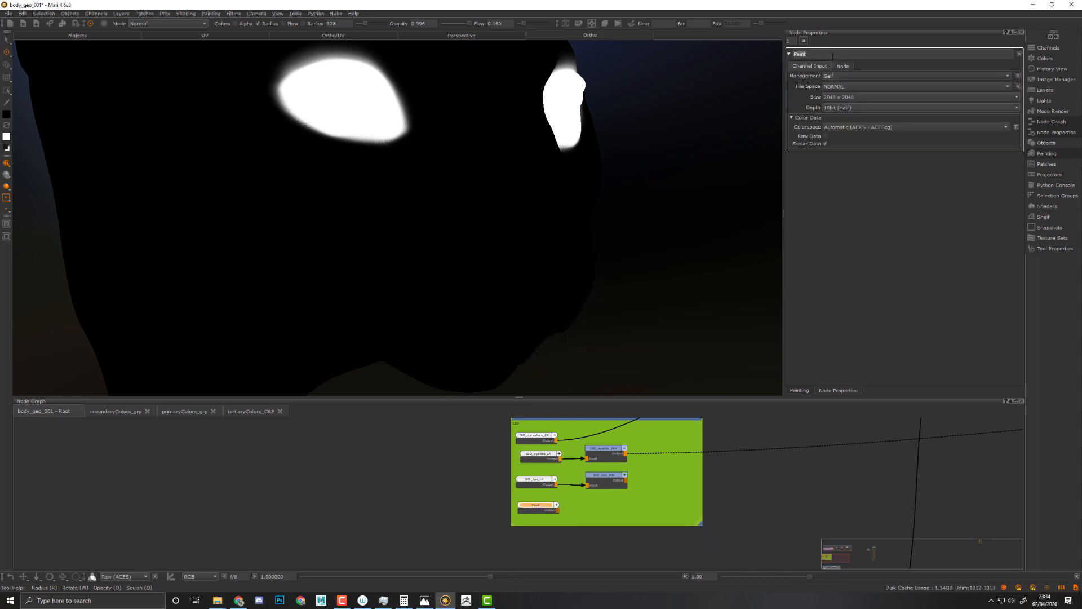
type("is")
left_click(549, 513, "ctrl+shift")
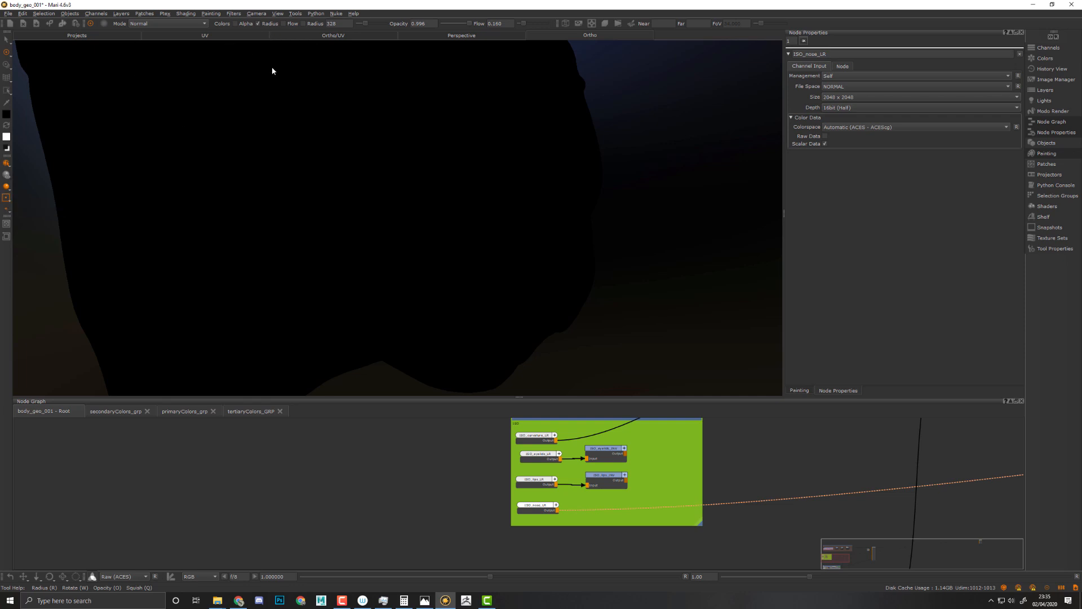
- Paint a soft white mask around the nostril on the UDIM 1012 face patch in the UV view
key("F11")
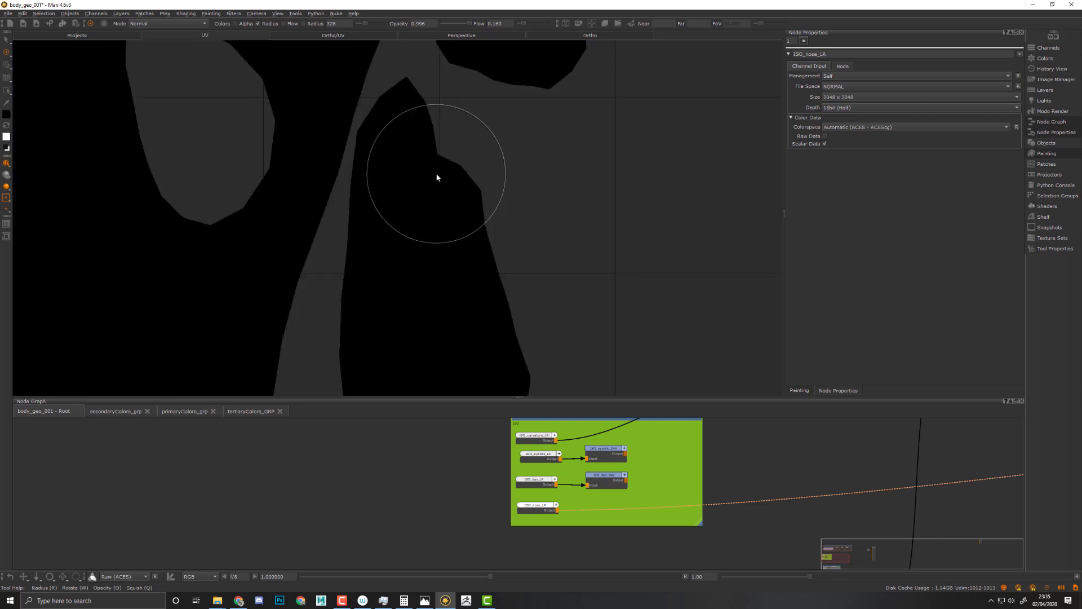
middle_click_drag(452, 175, 588, 230, "alt")
right_click_drag(588, 230, 426, 229, "alt")
middle_click_drag(406, 232, 550, 228, "alt")
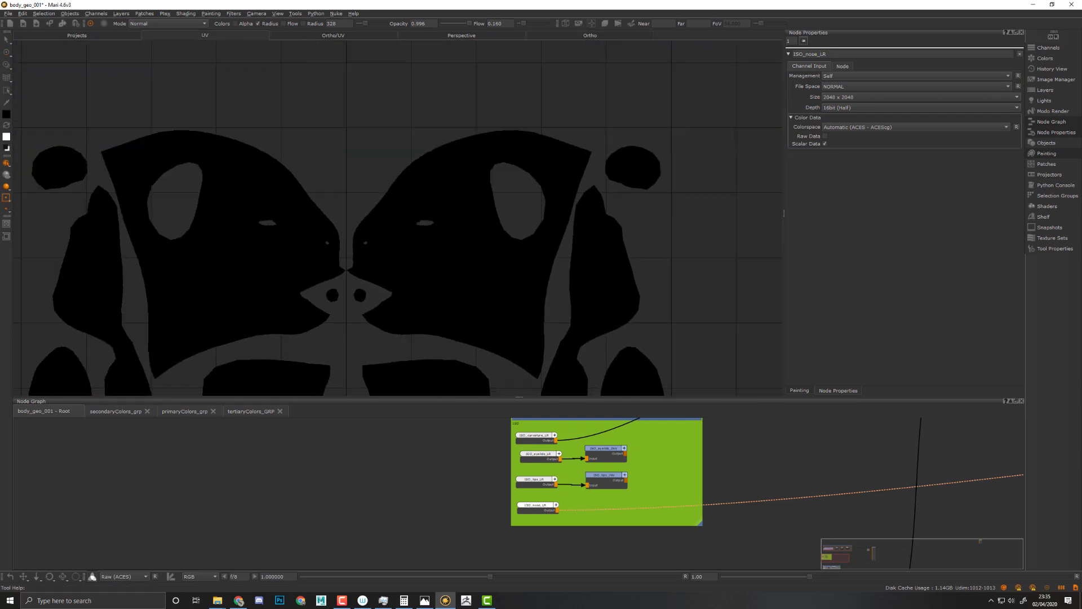
right_click_drag(550, 225, 389, 232, "alt")
middle_click_drag(252, 284, 481, 248, "alt")
right_click_drag(481, 249, 445, 261, "alt")
middle_click_drag(431, 268, 447, 215, "alt")
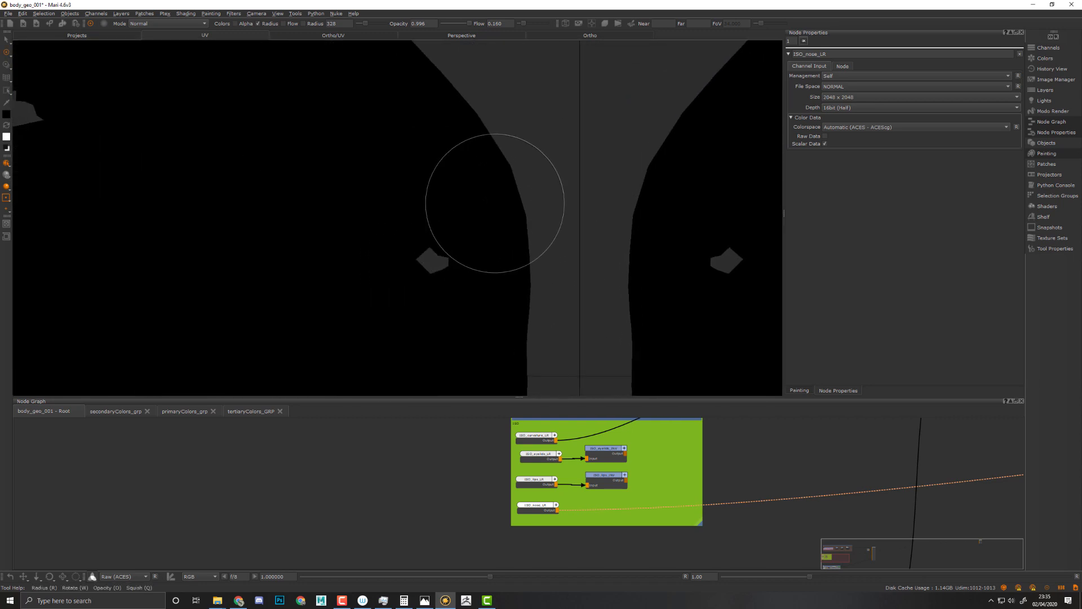
mouse_move(479, 198)
left_mouse_down()
mouse_move(451, 193)
mouse_move(447, 222)
mouse_move(470, 279)
mouse_move(472, 208)
mouse_move(479, 237)
mouse_move(448, 214)
mouse_move(441, 271)
mouse_move(479, 248)
mouse_move(496, 282)
mouse_move(530, 259)
mouse_move(549, 316)
mouse_move(516, 344)
mouse_move(549, 282)
left_mouse_up()
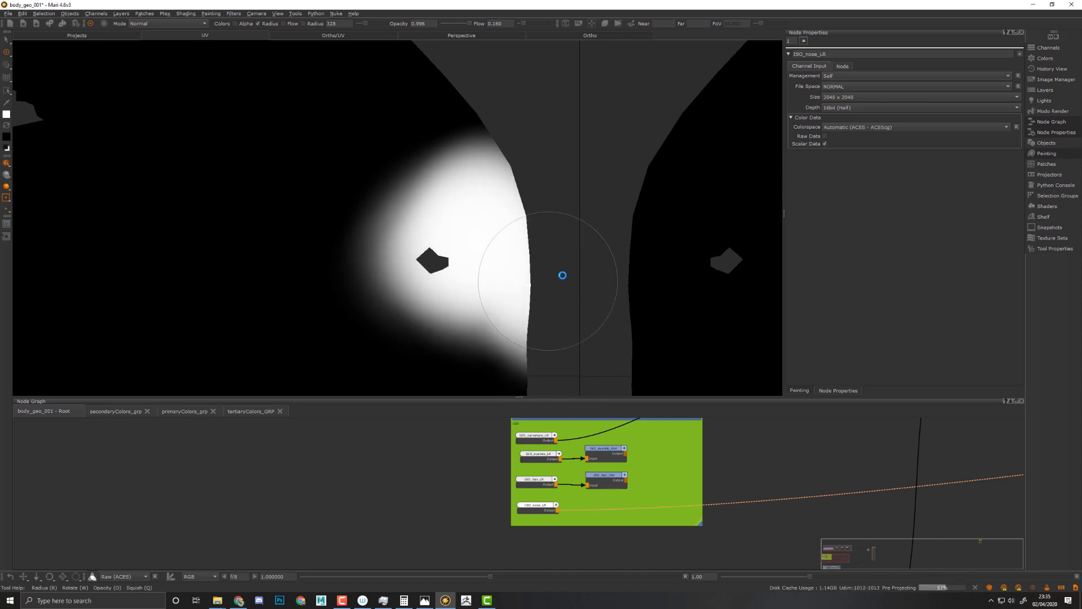
- Try to copy the nose mask from UDIM 1012 onto patch 1013 and flip it horizontally
right_click_drag(565, 275, 451, 242, "alt")
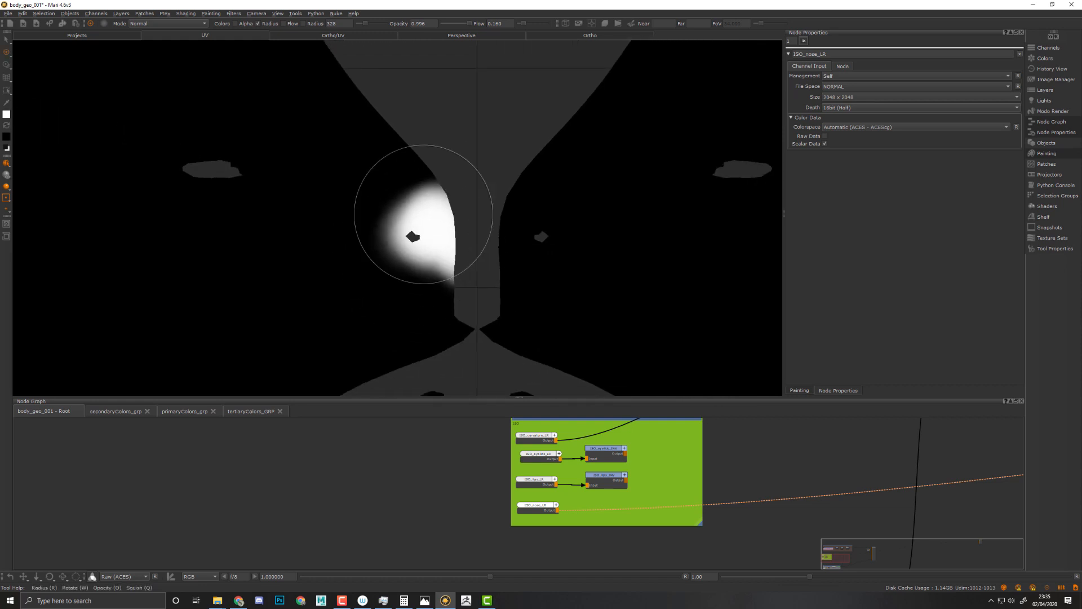
key("s")
left_click_drag(462, 113, 333, 210)
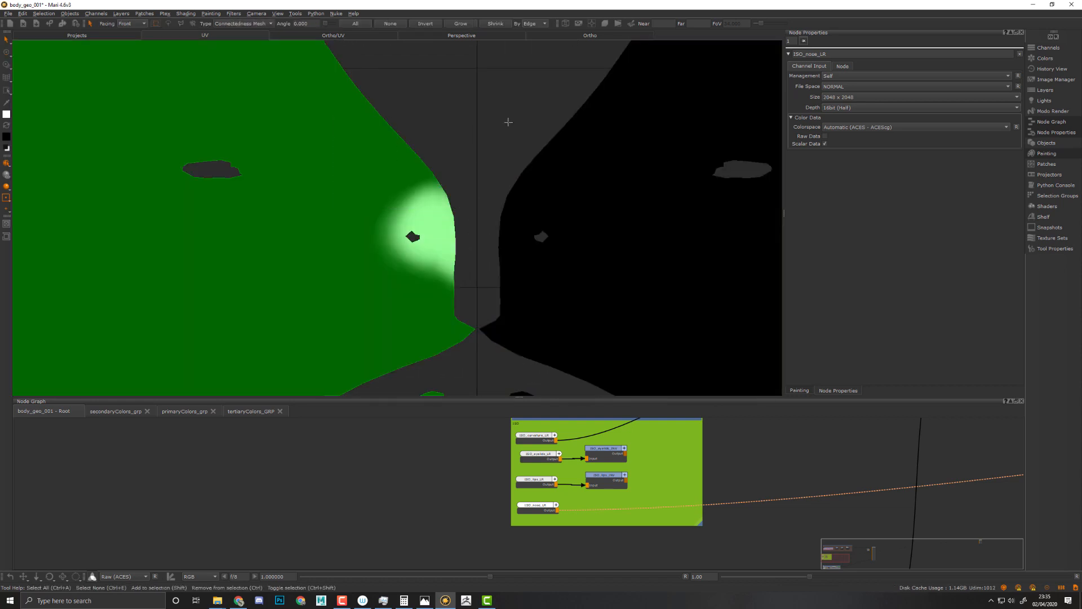
left_click_drag(508, 122, 663, 224)
right_click(635, 235)
mouse_move(688, 358)
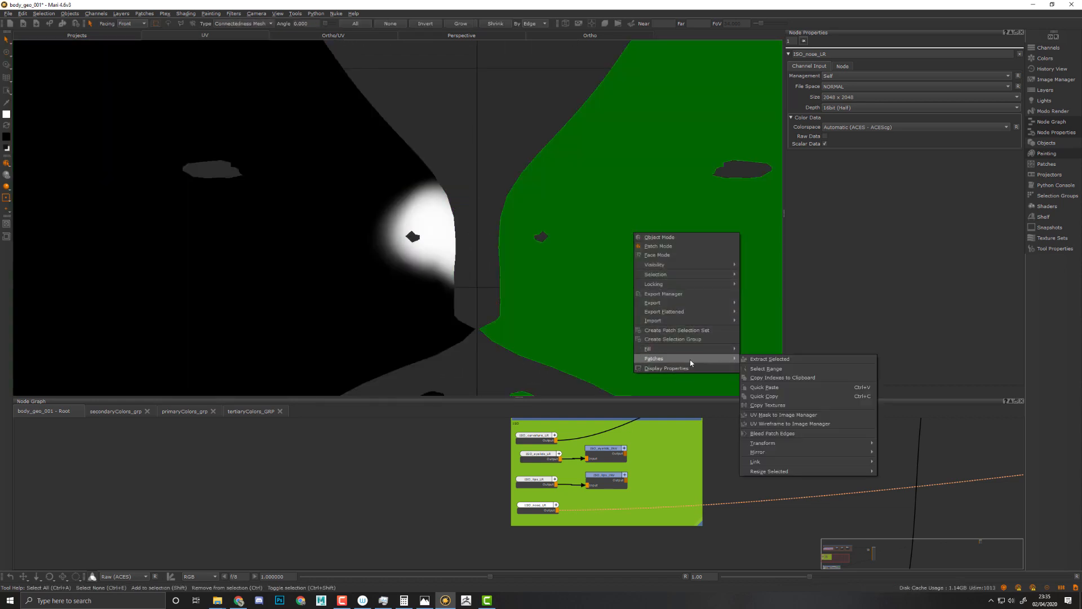
mouse_move(853, 444)
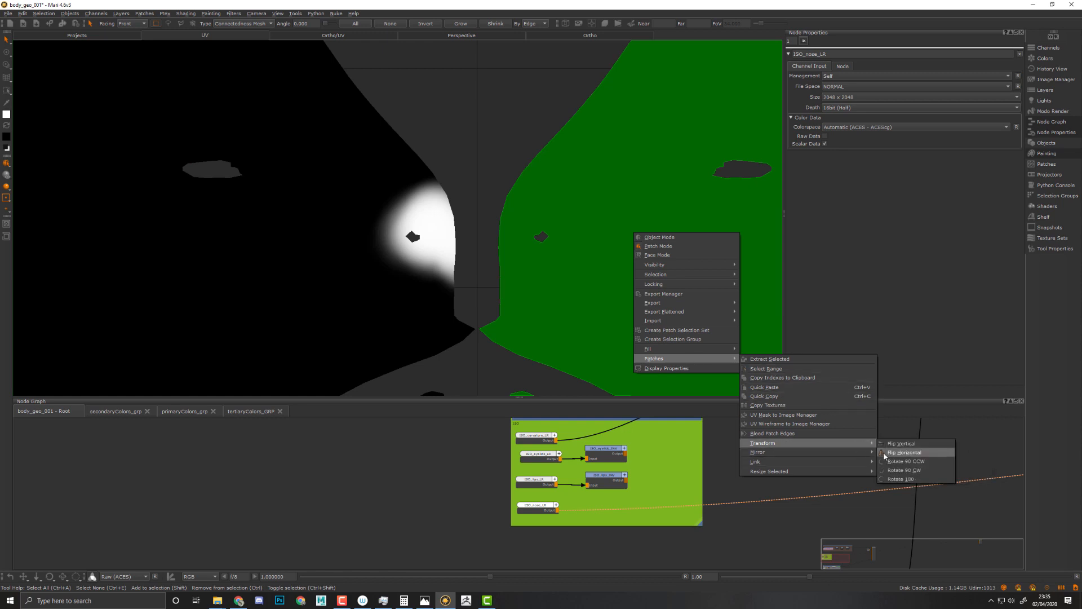
left_click(884, 452)
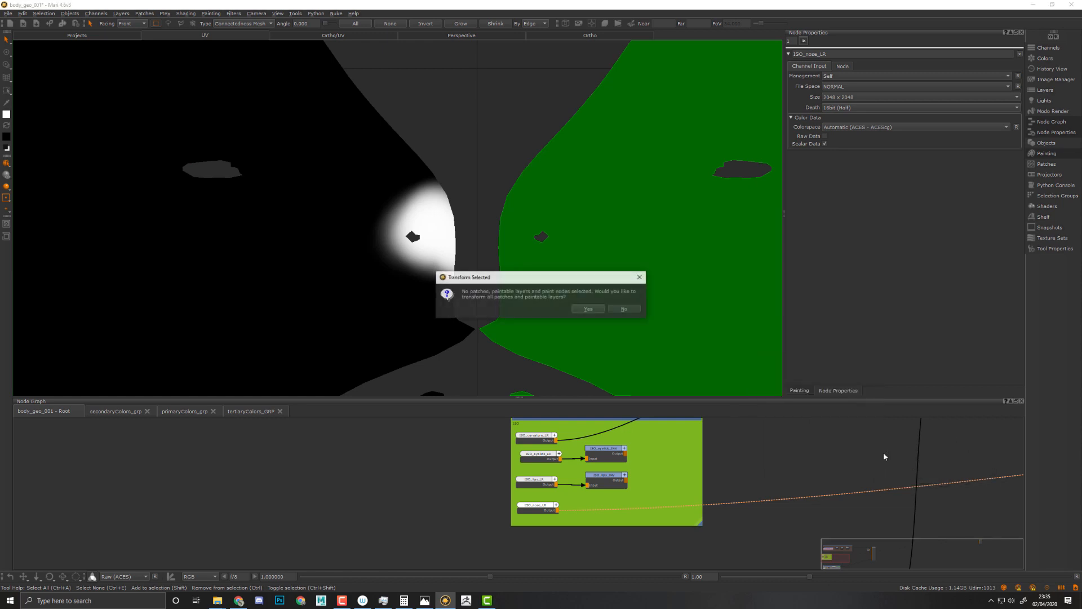
left_click(590, 309)
middle_click_drag(603, 321, 591, 293, "alt")
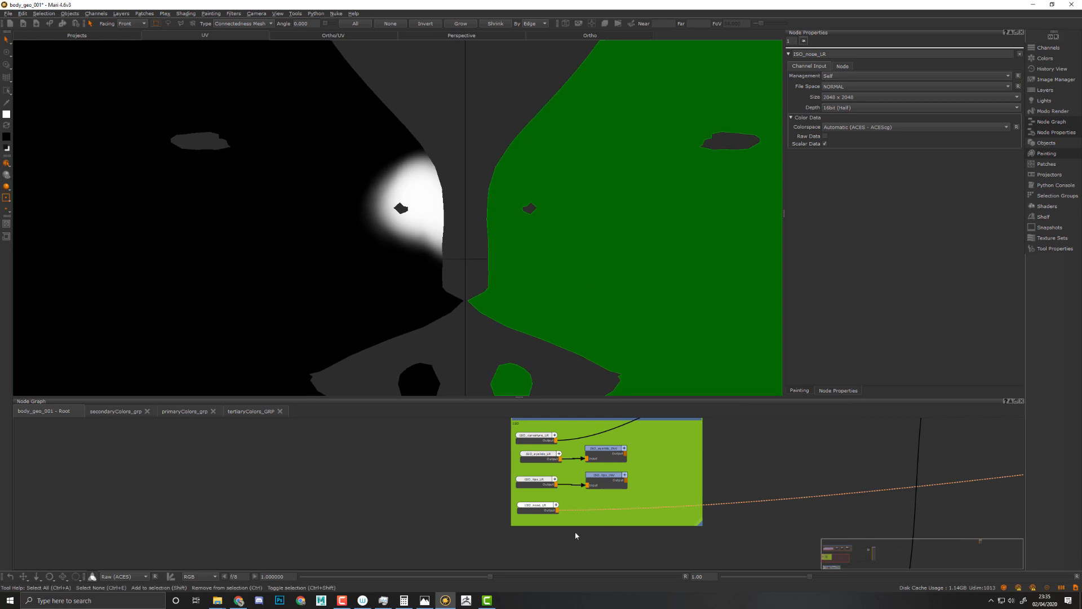
- Line up ISO_nose_LR beneath the other masks and add a 2048 x 2048, 16bit (Half) Default channel node fed by it
left_click_drag(543, 507, 549, 509)
middle_click_drag(478, 193, 510, 217, "alt")
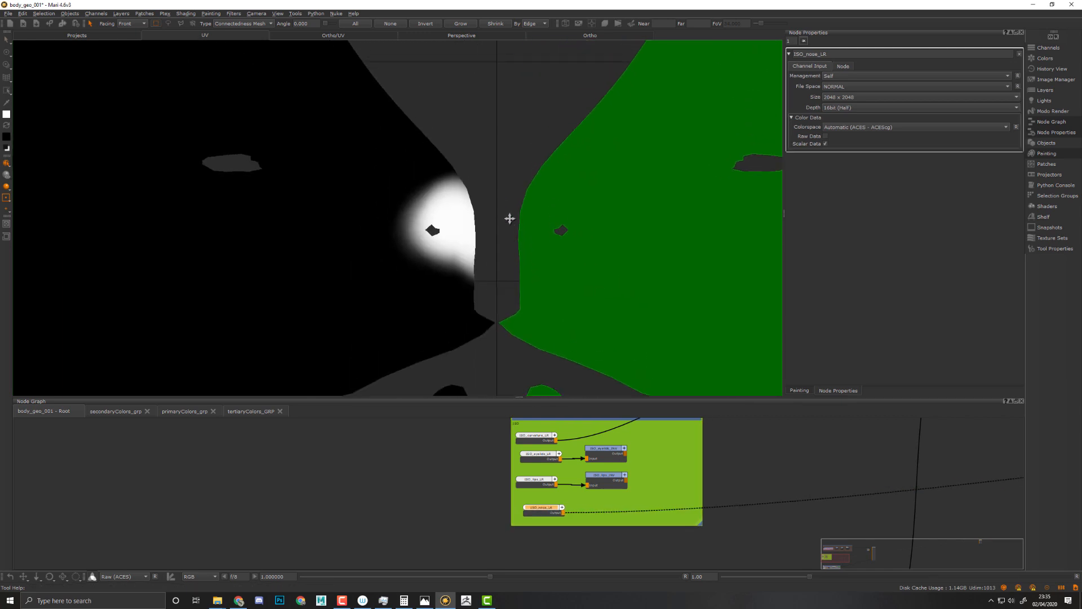
right_click_drag(510, 218, 552, 270, "alt")
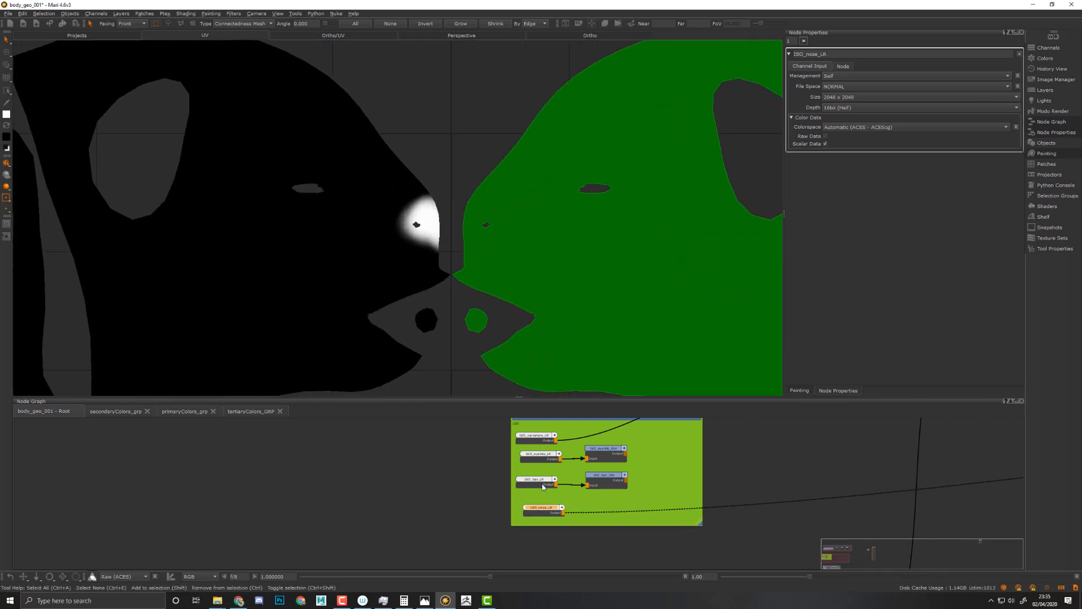
left_click_drag(539, 510, 529, 508)
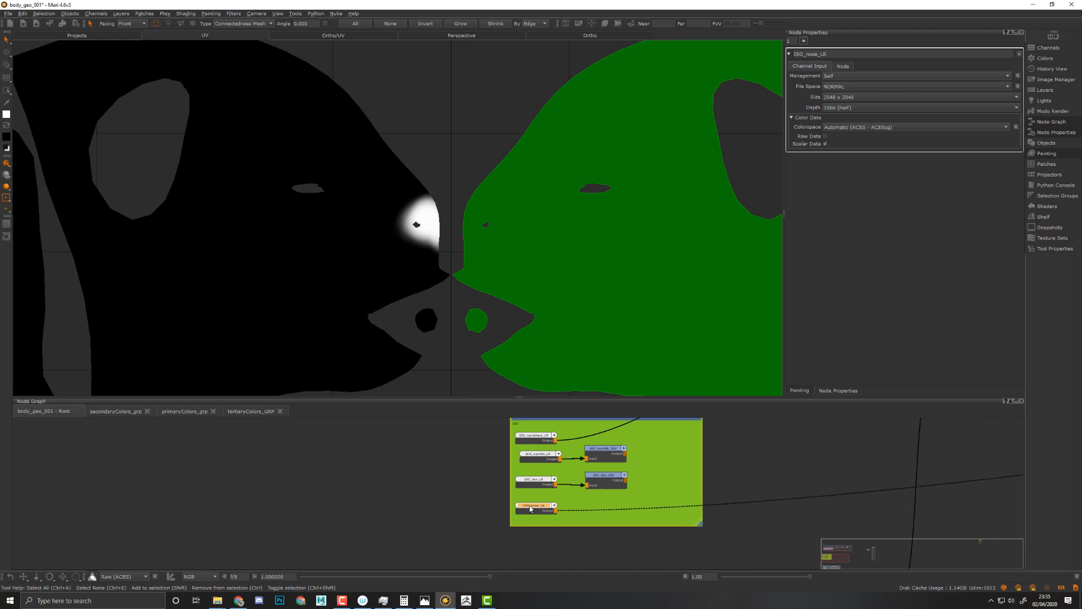
key("Tab")
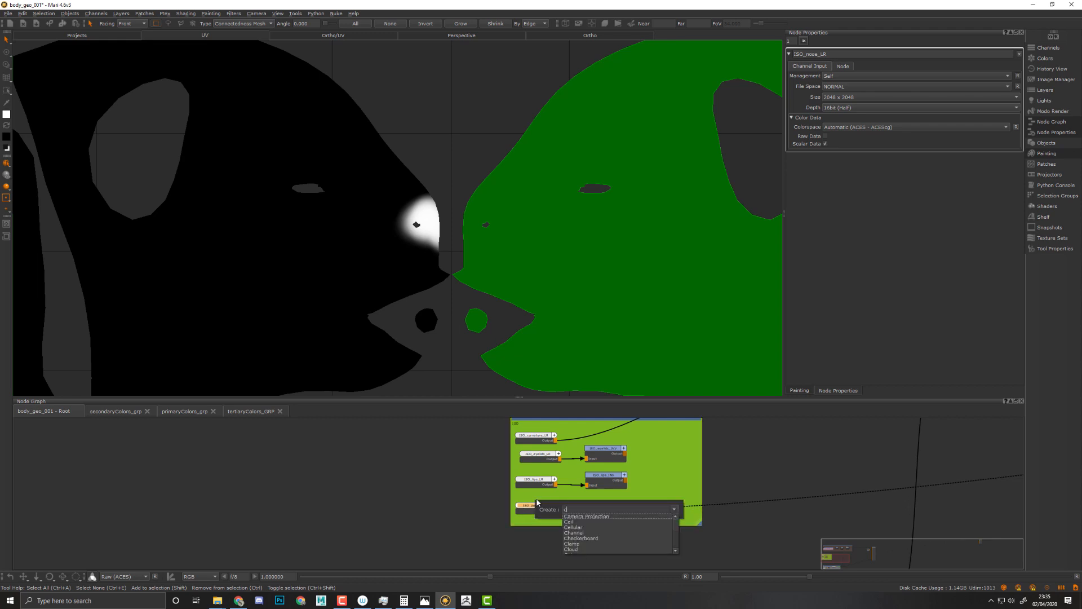
key("Return")
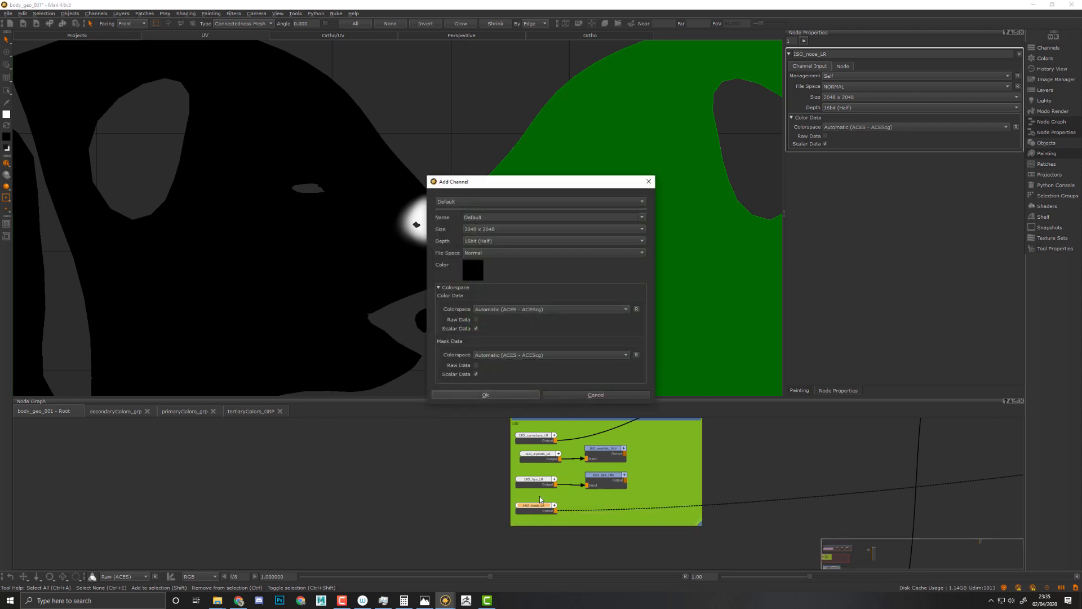
left_click_drag(514, 192, 689, 185)
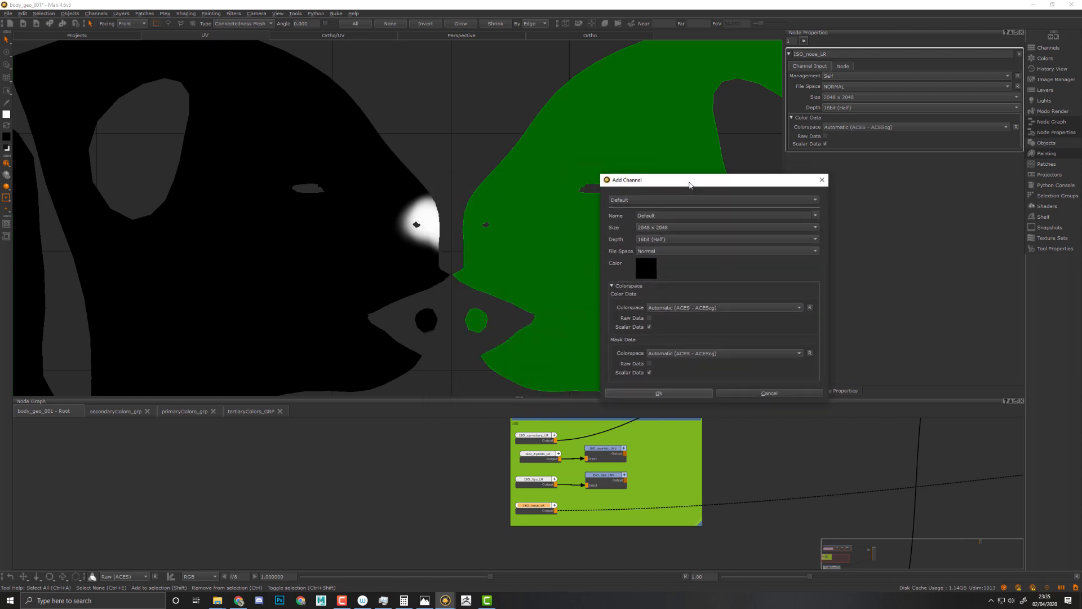
left_click(658, 394)
left_click_drag(621, 512, 611, 509)
- Copy the ISO_nose_LR paint from UDIM 1012 onto patch 1013, flip it horizontally and clear the patch selection
left_click(530, 509)
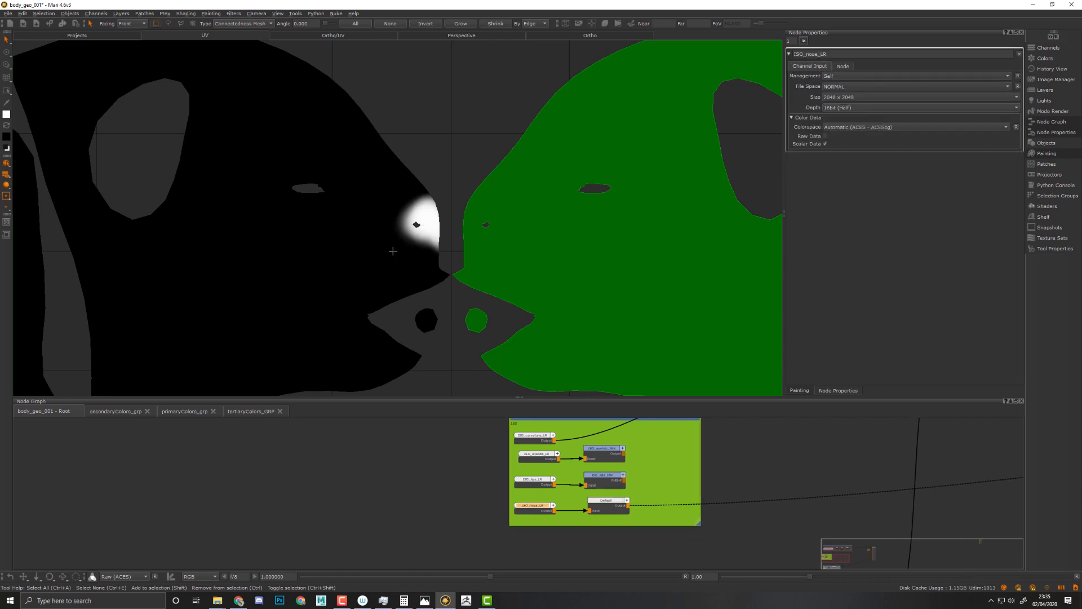
left_click_drag(332, 261, 325, 261)
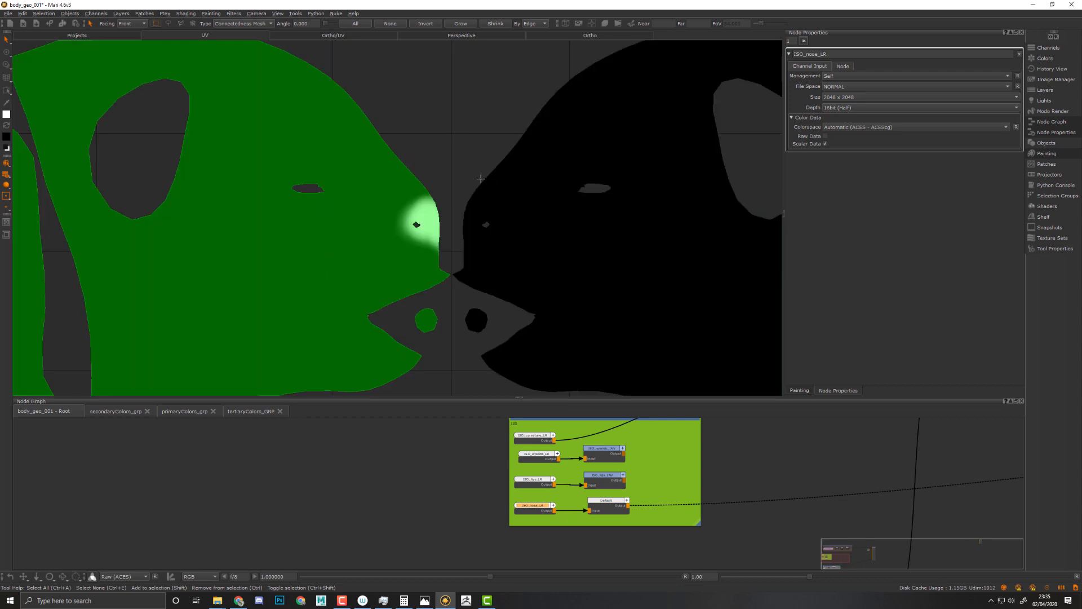
left_click(559, 228)
right_click(572, 236)
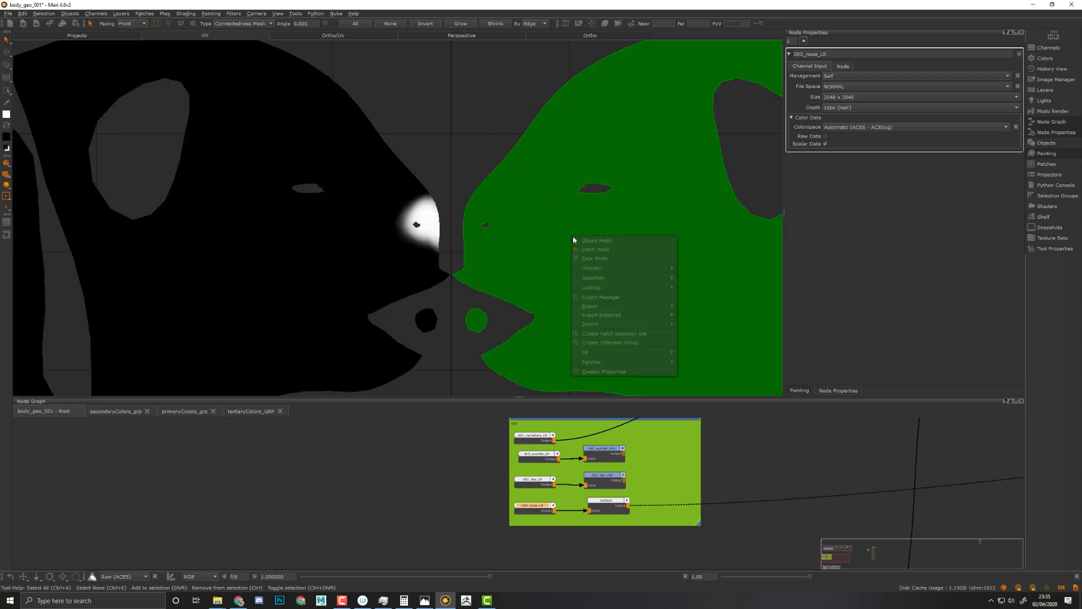
mouse_move(620, 361)
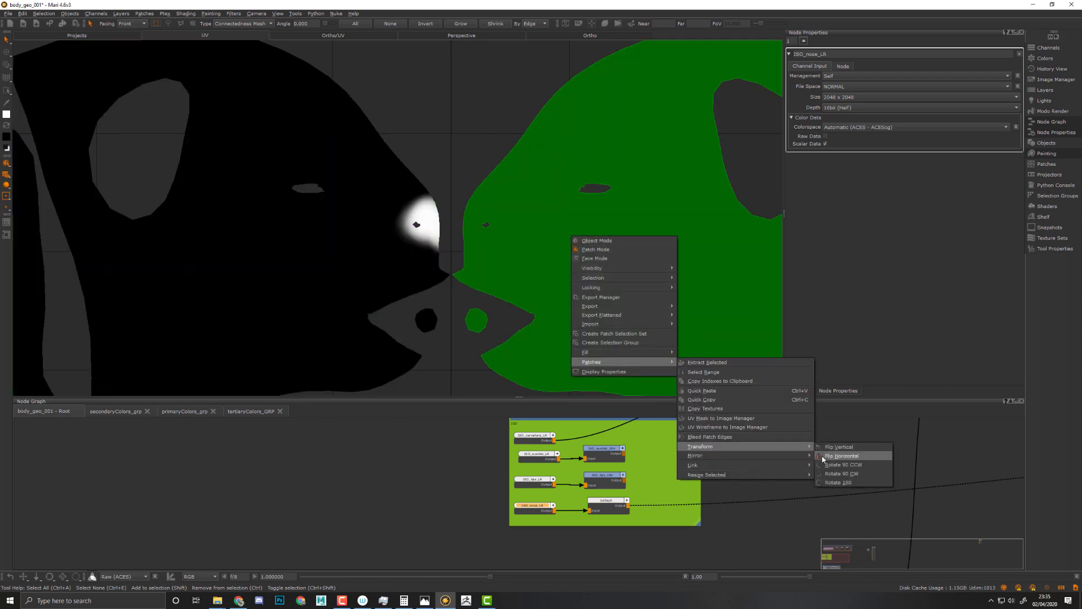
left_click(823, 456)
left_click(467, 112)
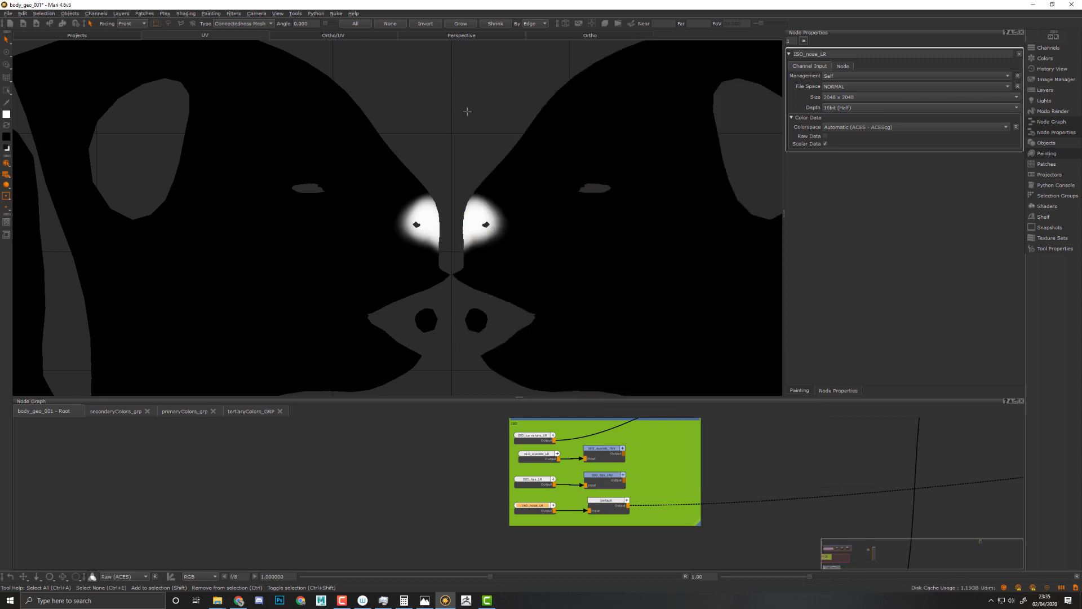
- Enable Mirror Projecting X and paint black in the Ortho view to trim the soft spill around the lower nose mask
key("p")
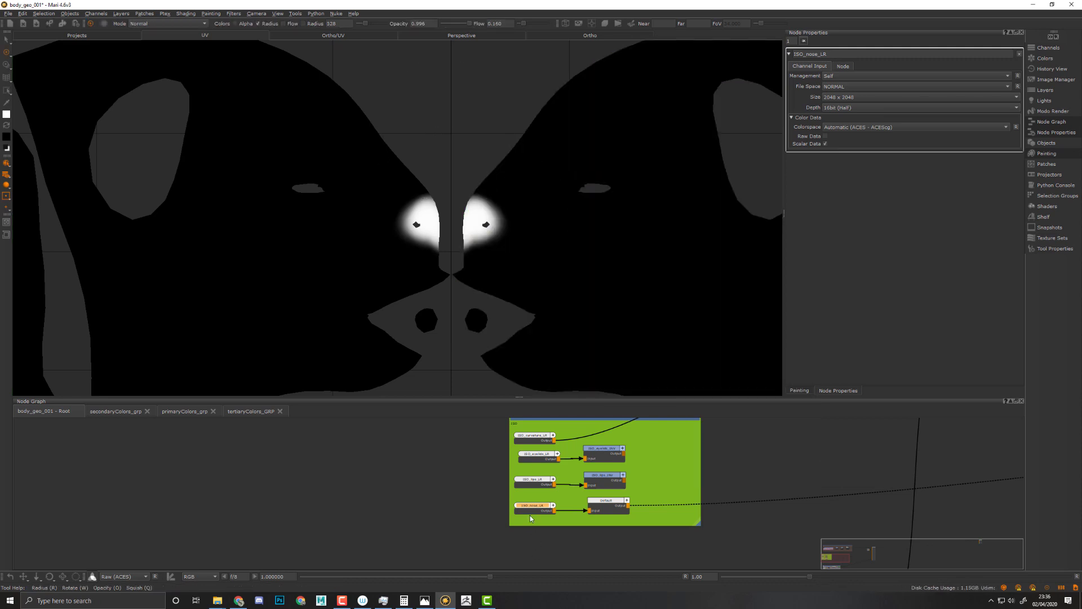
left_click(605, 34)
middle_click_drag(585, 205, 498, 200)
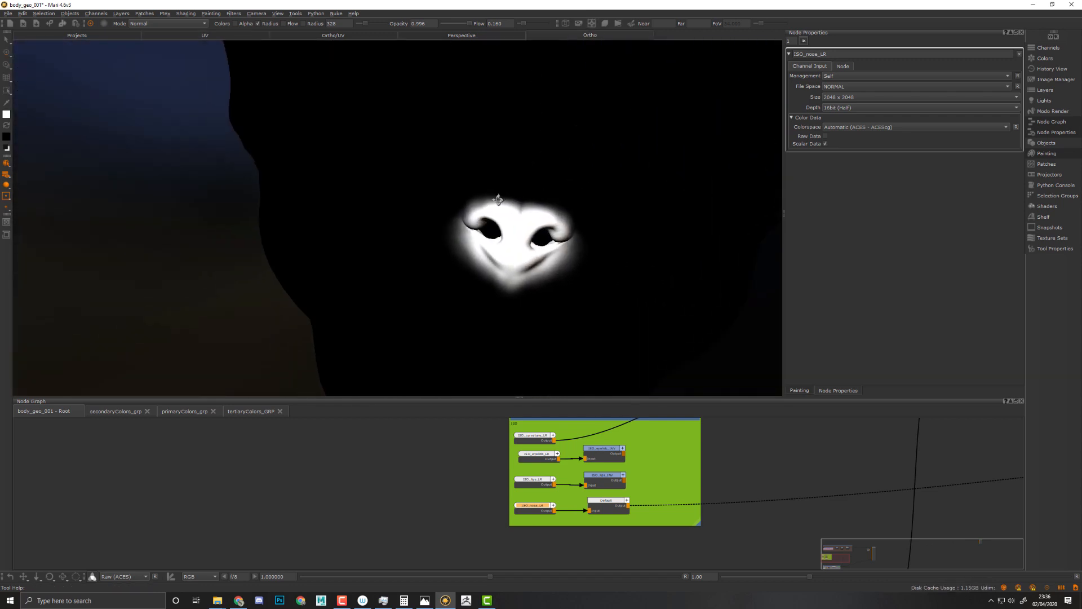
left_click_drag(498, 199, 475, 241, "alt")
right_click_drag(475, 241, 595, 278, "alt")
middle_click_drag(594, 278, 389, 202, "alt")
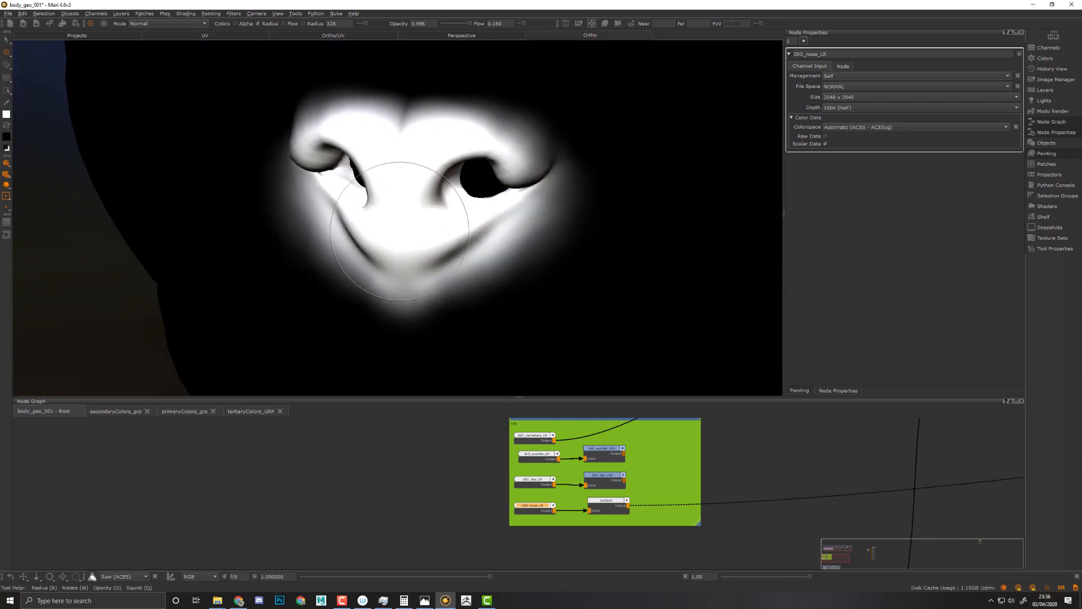
left_click(6, 197)
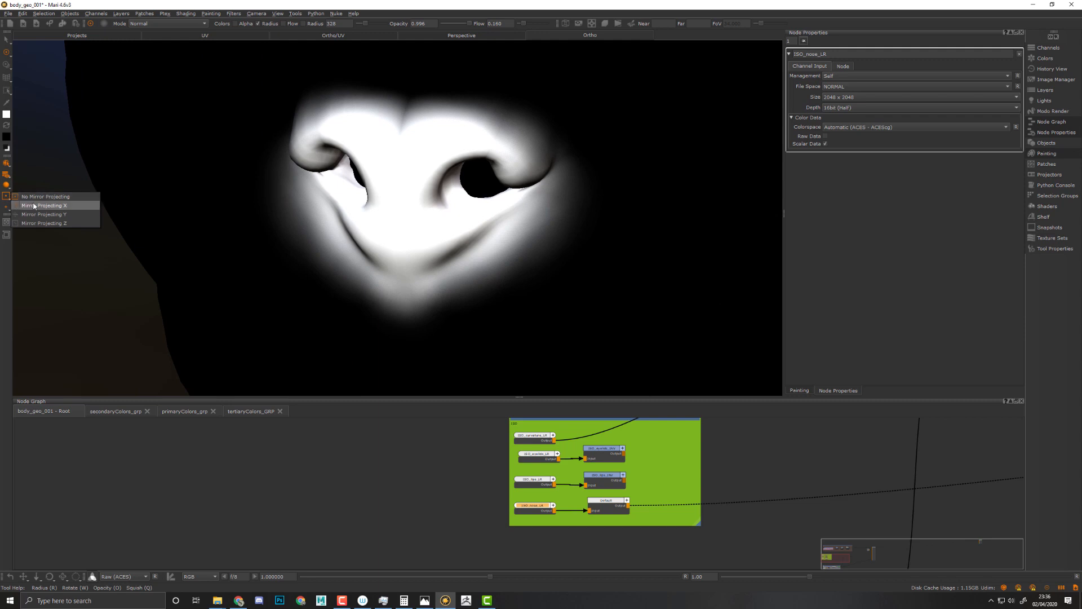
left_click(34, 206)
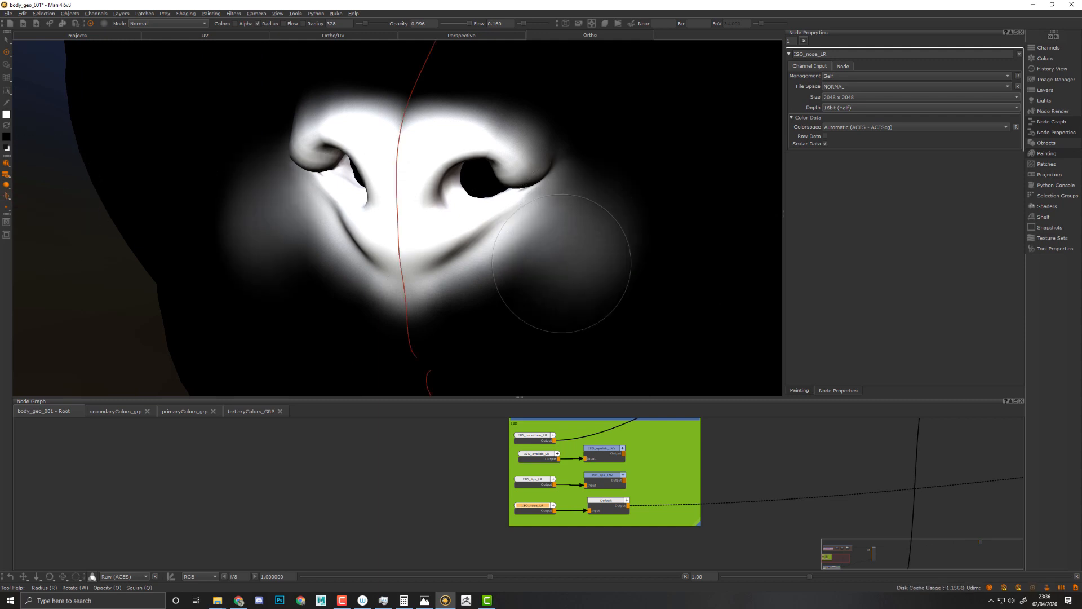
key("x")
mouse_move(633, 181)
left_mouse_down()
mouse_move(623, 206)
mouse_move(541, 260)
mouse_move(558, 268)
mouse_move(442, 361)
mouse_move(440, 350)
mouse_move(490, 315)
mouse_move(442, 332)
mouse_move(520, 338)
mouse_move(556, 293)
mouse_move(519, 313)
mouse_move(555, 279)
mouse_move(561, 256)
left_mouse_up()
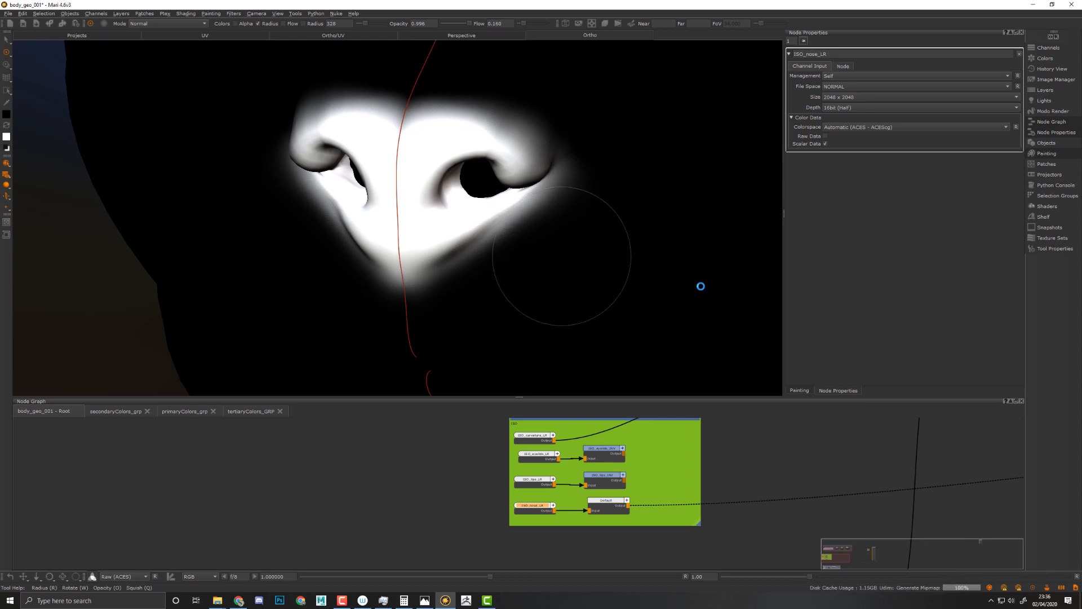
- Paint black with a smaller brush around the lower nose edge to sharpen the ISO_nose_LR falloff
left_click_drag(539, 245, 532, 219, "alt")
mouse_move(589, 214)
left_mouse_down()
mouse_move(558, 213)
mouse_move(553, 239)
mouse_move(485, 275)
left_mouse_up()
mouse_move(457, 296)
left_mouse_down()
mouse_move(433, 306)
mouse_move(483, 277)
left_mouse_up()
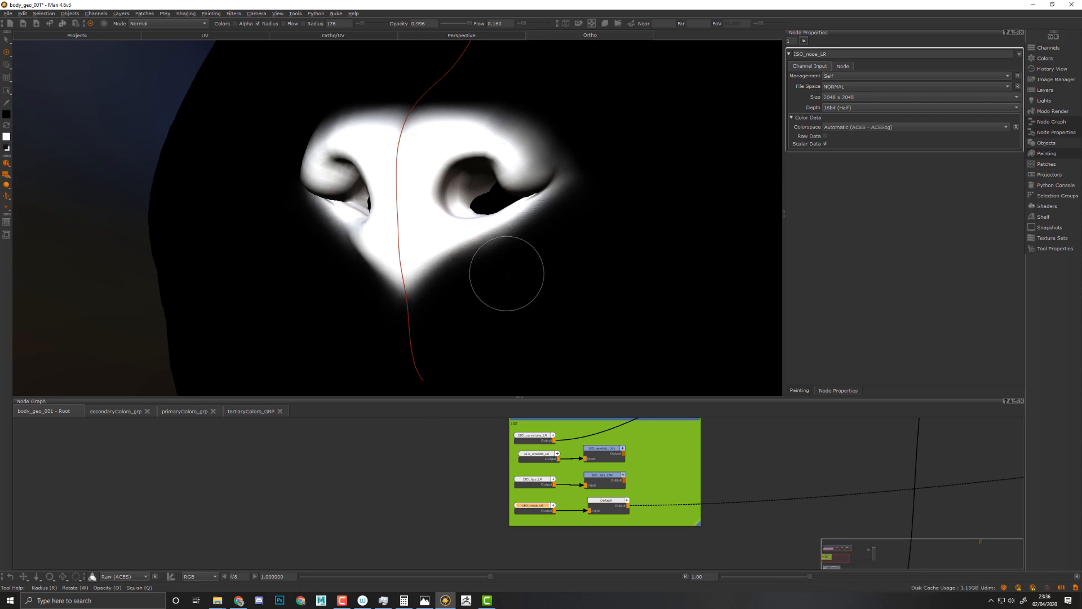
- Paint white over the outer nostril wing from the side to strengthen the nose mask there
mouse_move(520, 273)
middle_mouse_down()
mouse_move(599, 294)
mouse_move(510, 285)
mouse_move(647, 376)
middle_mouse_up()
left_click_drag(518, 264, 511, 299, "alt")
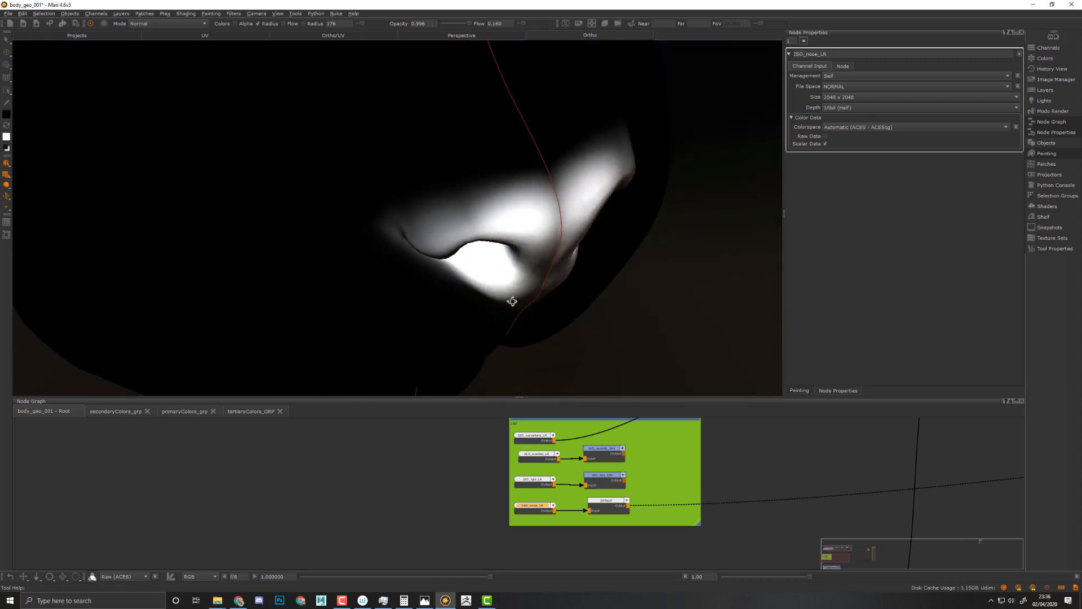
middle_click_drag(512, 299, 647, 354, "alt")
mouse_move(512, 261)
left_mouse_down("alt")
mouse_move(500, 245)
mouse_move(500, 253)
mouse_move(519, 239)
left_mouse_up("alt")
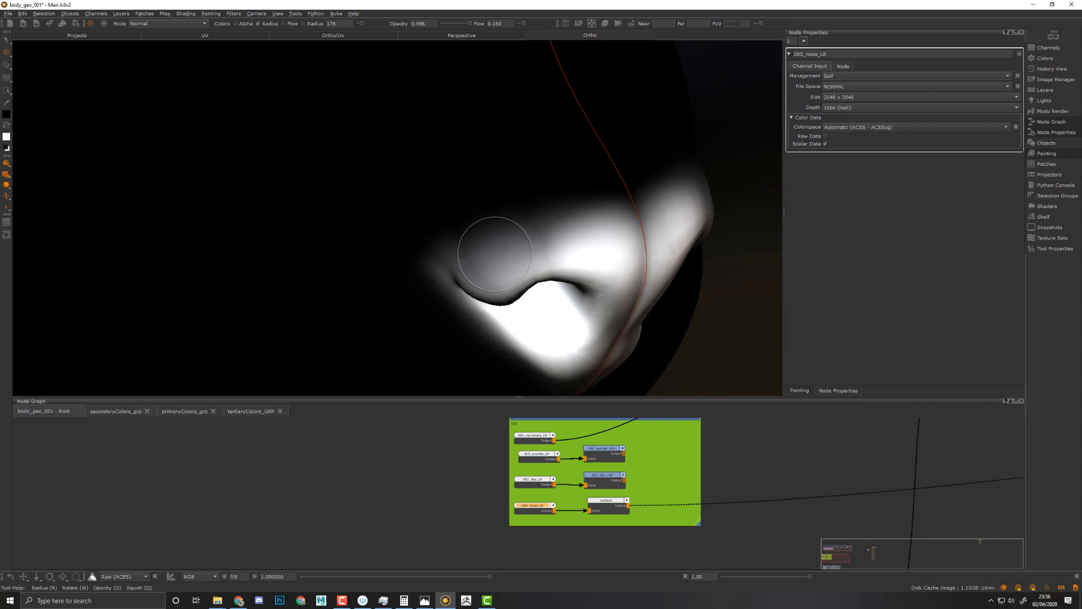
mouse_move(493, 257)
left_mouse_down()
mouse_move(592, 234)
mouse_move(638, 244)
mouse_move(535, 240)
mouse_move(495, 262)
mouse_move(489, 213)
left_mouse_up()
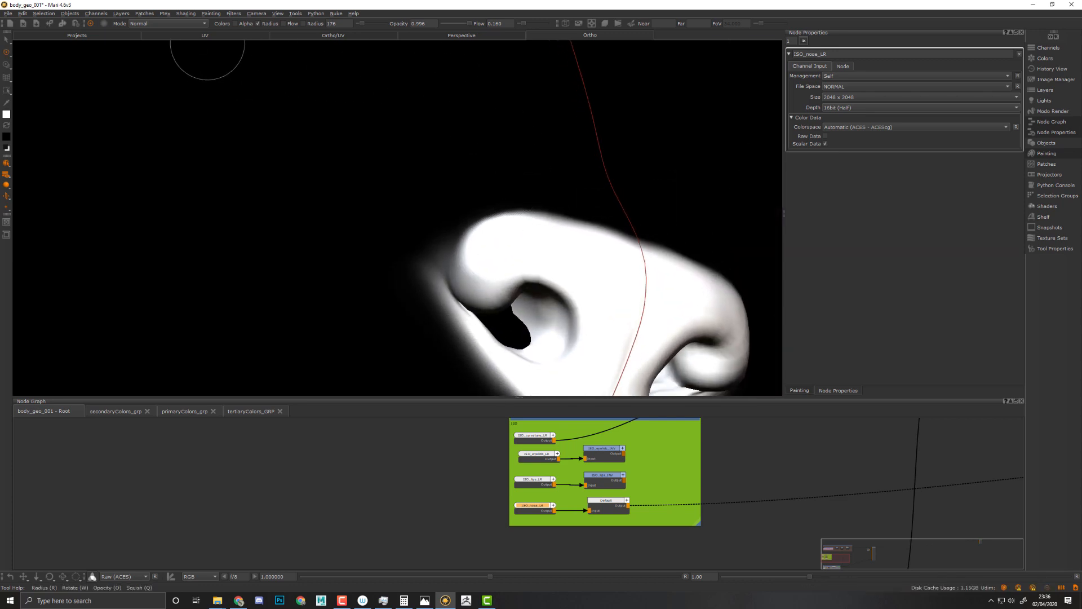
- Fill the remaining grey areas of both nose halves with white in the UV view
left_click(209, 37)
middle_click_drag(450, 305, 492, 296, "alt")
mouse_move(492, 297)
right_mouse_down("alt")
mouse_move(587, 274)
mouse_move(551, 189)
right_mouse_up("alt")
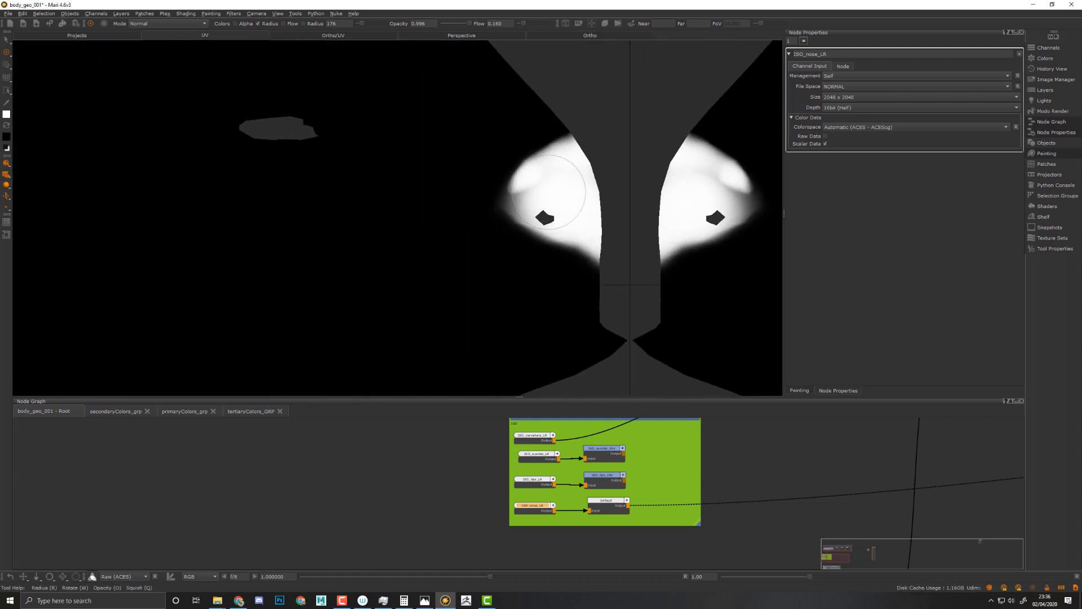
mouse_move(548, 189)
left_mouse_down()
mouse_move(535, 189)
mouse_move(544, 187)
left_mouse_up()
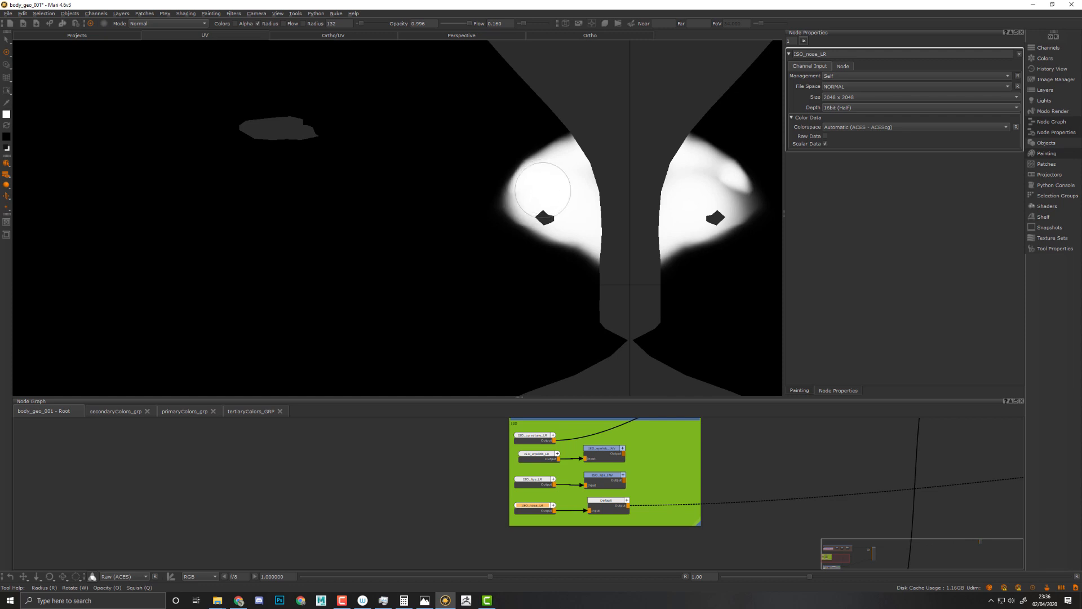
mouse_move(708, 186)
left_mouse_down()
mouse_move(735, 192)
mouse_move(686, 187)
left_mouse_up()
key("b")
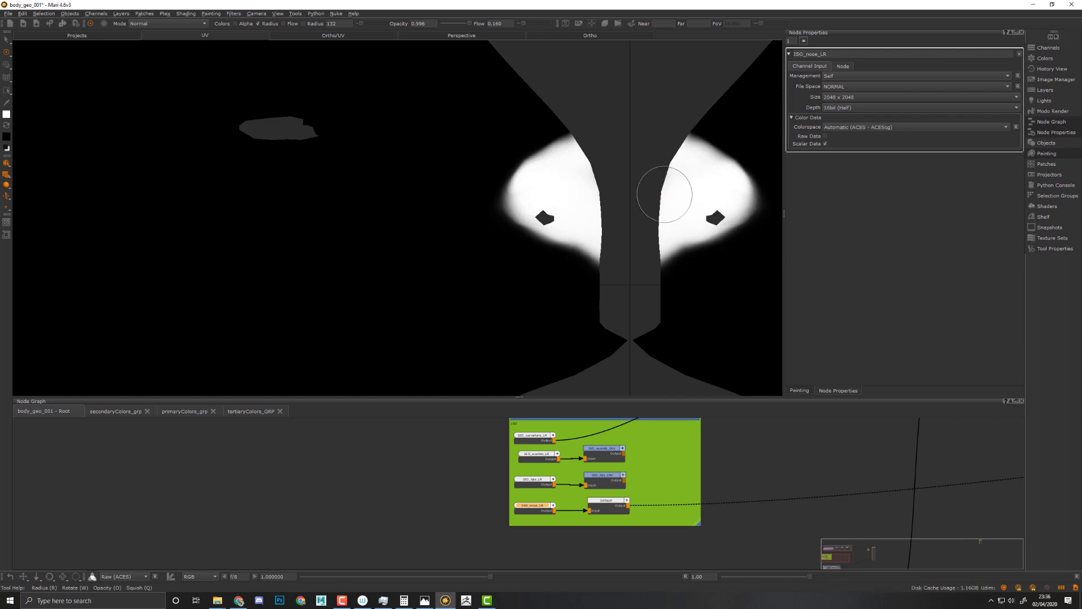
- Paint the two separate nostril-interior UV islands white with a larger brush
right_click_drag(656, 199, 494, 186, "alt")
middle_click_drag(499, 263, 549, 193, "alt")
right_click_drag(548, 194, 619, 269, "alt")
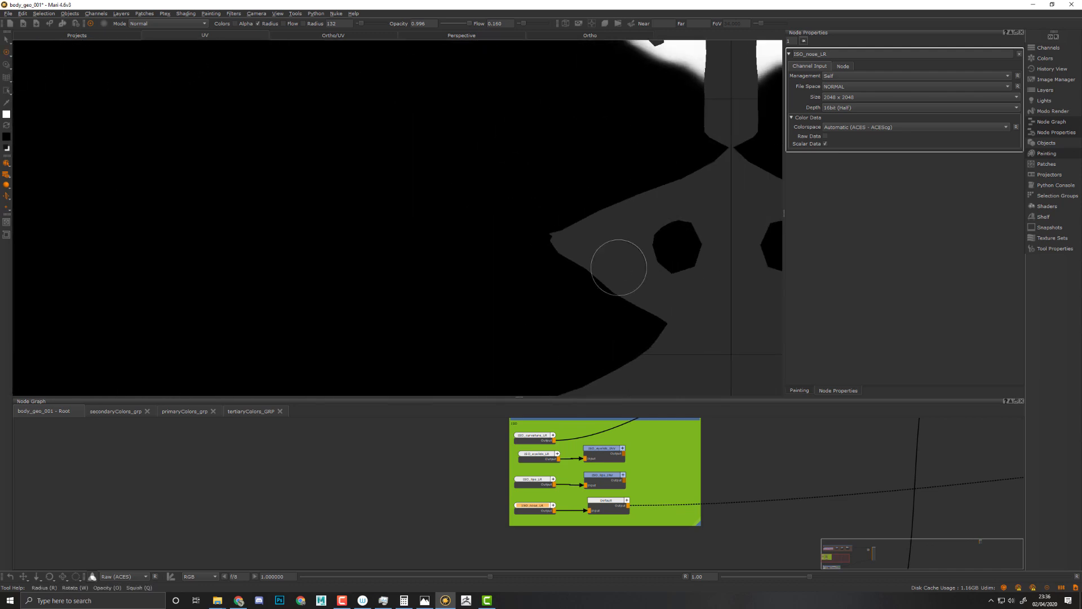
middle_click_drag(662, 263, 440, 265, "alt")
key("r")
left_click_drag(469, 261, 483, 259)
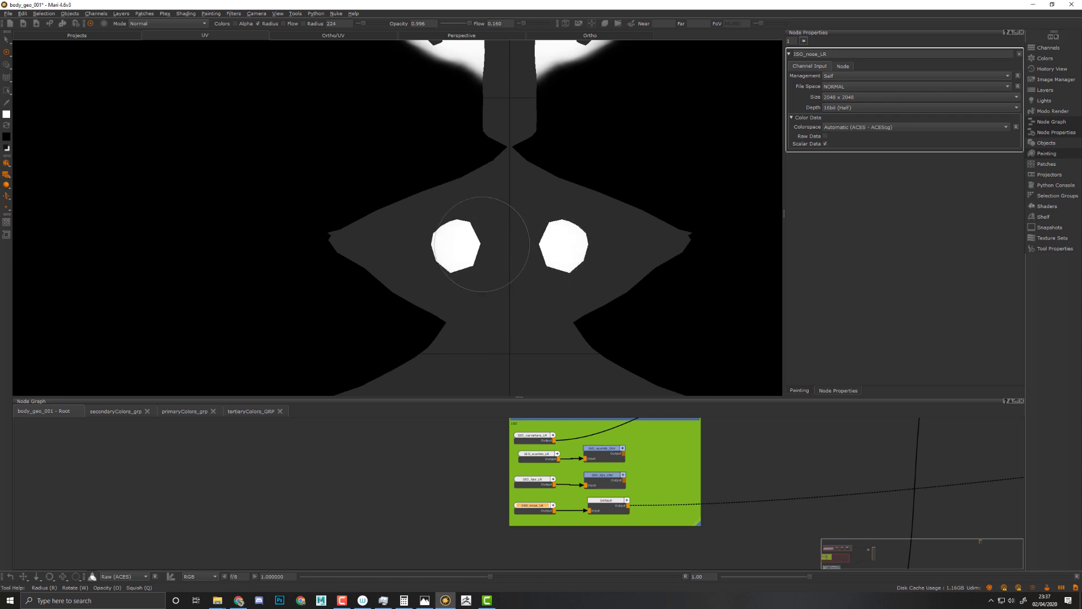
- Trim the soft spill beside the outer nostril with black in the Ortho view
left_click(608, 35)
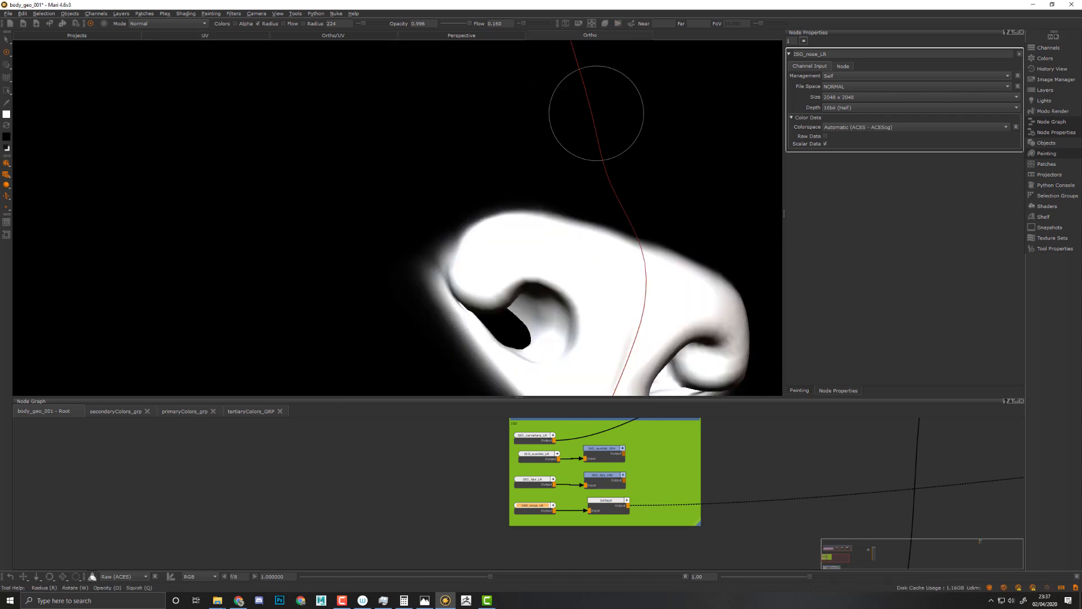
right_click_drag(618, 215, 534, 239, "alt")
left_click_drag(533, 239, 434, 251, "alt")
left_click_drag(527, 259, 551, 230, "alt")
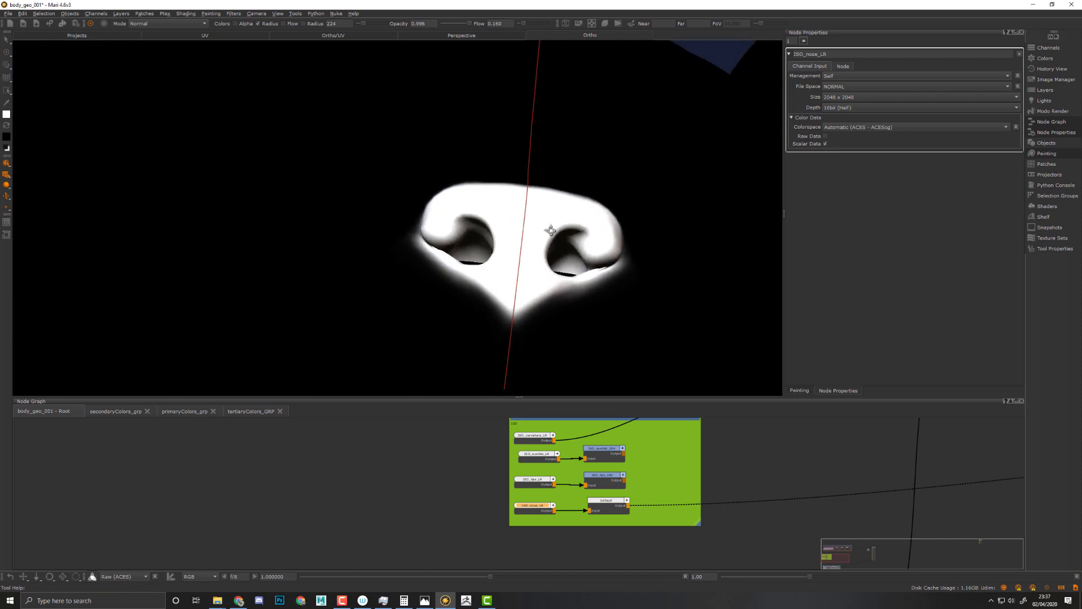
right_click_drag(551, 231, 587, 253, "alt")
mouse_move(586, 254)
left_mouse_down("alt")
mouse_move(531, 300)
mouse_move(526, 273)
mouse_move(642, 267)
mouse_move(629, 257)
left_mouse_up("alt")
right_click_drag(629, 256, 512, 236, "alt")
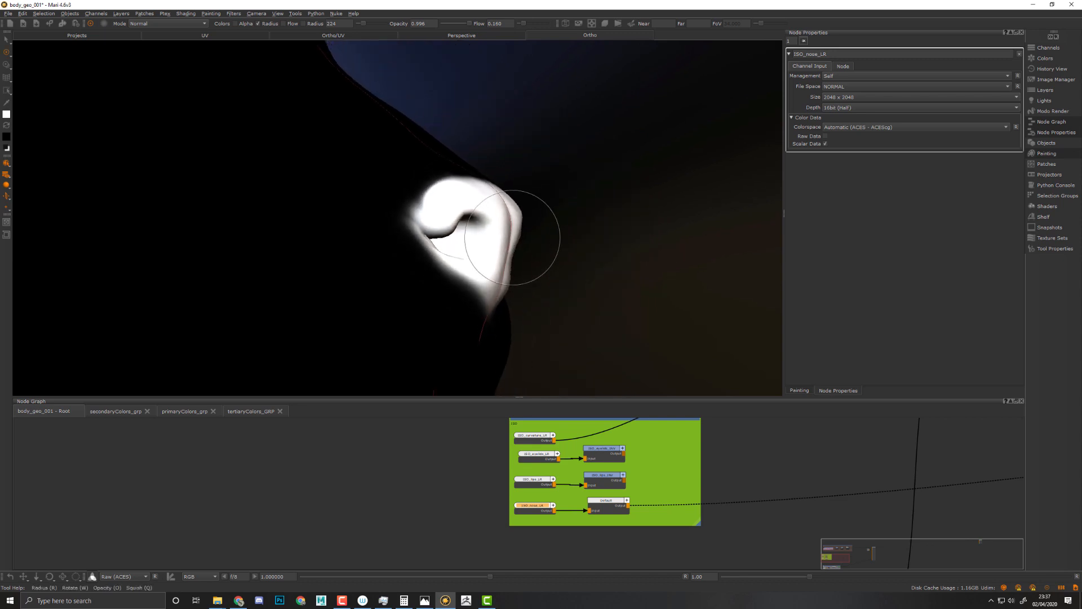
middle_click_drag(513, 236, 566, 236, "alt")
right_click_drag(555, 240, 502, 257, "alt")
left_click_drag(498, 259, 465, 248, "alt")
middle_click_drag(464, 267, 454, 305, "alt")
right_click_drag(454, 304, 504, 296, "alt")
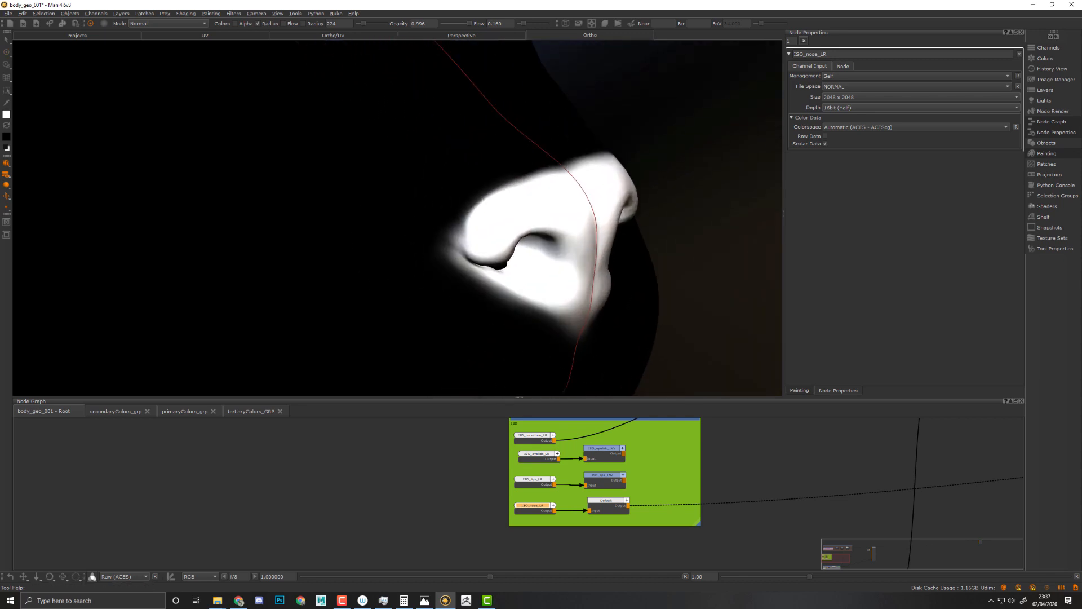
middle_click_drag(435, 218, 393, 219, "alt")
right_click_drag(393, 218, 437, 213, "alt")
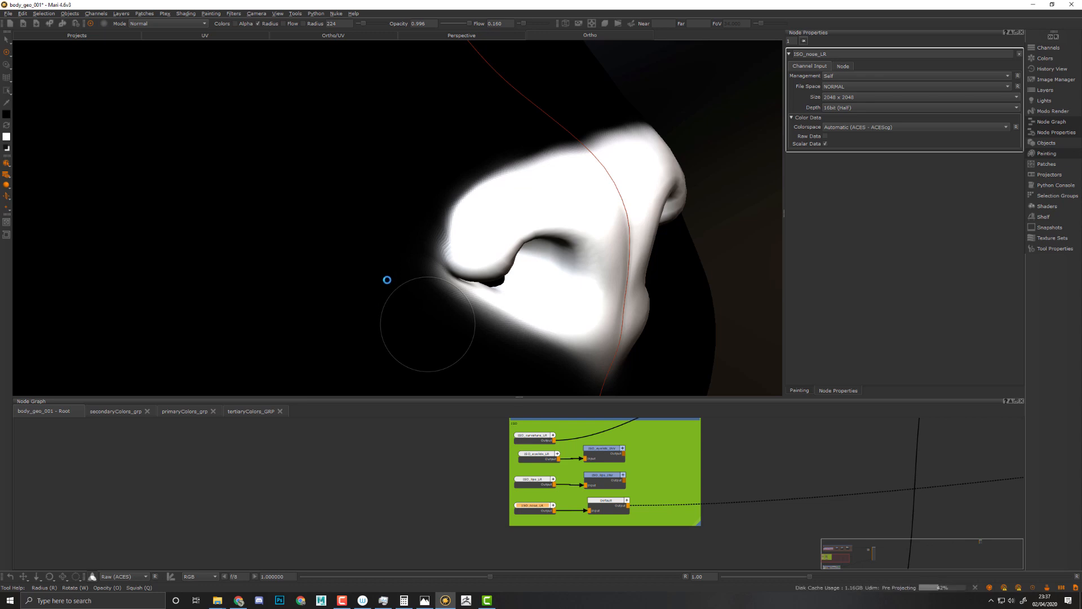
- Switch the viewport to full lighting and extend the nose mask in white down the groove toward the upper lip
right_click_drag(533, 228, 374, 193, "alt")
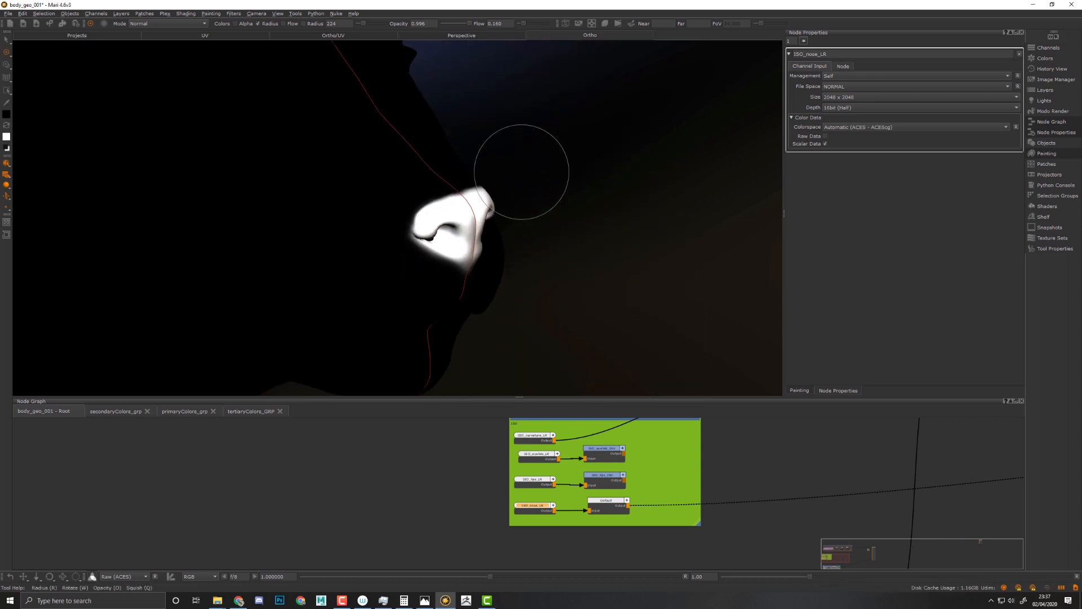
key("F3")
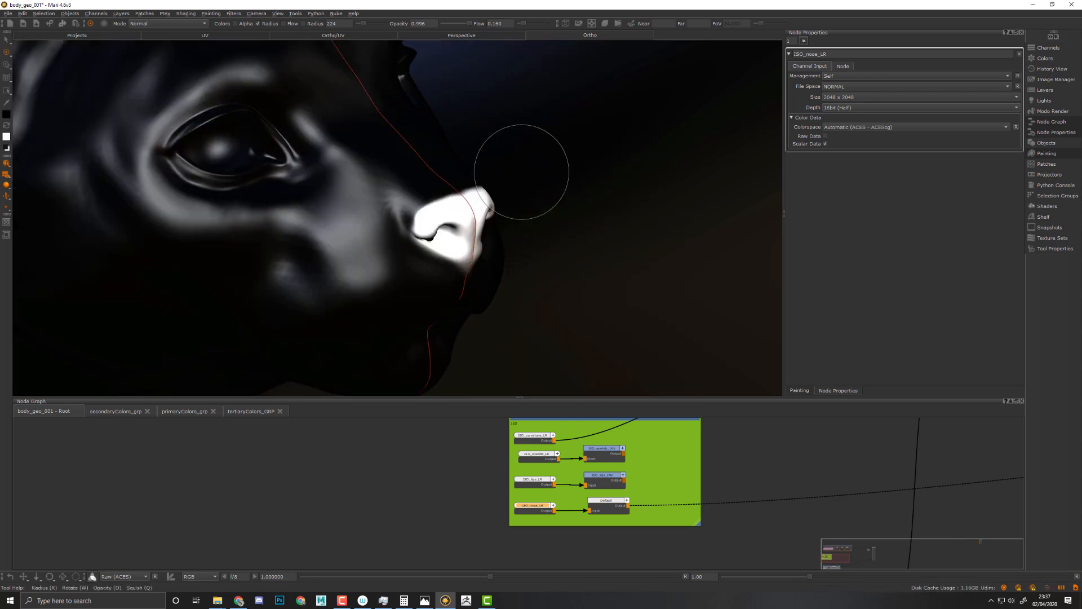
mouse_move(583, 271)
left_mouse_down("alt")
mouse_move(428, 241)
mouse_move(451, 234)
mouse_move(563, 261)
mouse_move(467, 233)
mouse_move(473, 217)
left_mouse_up("alt")
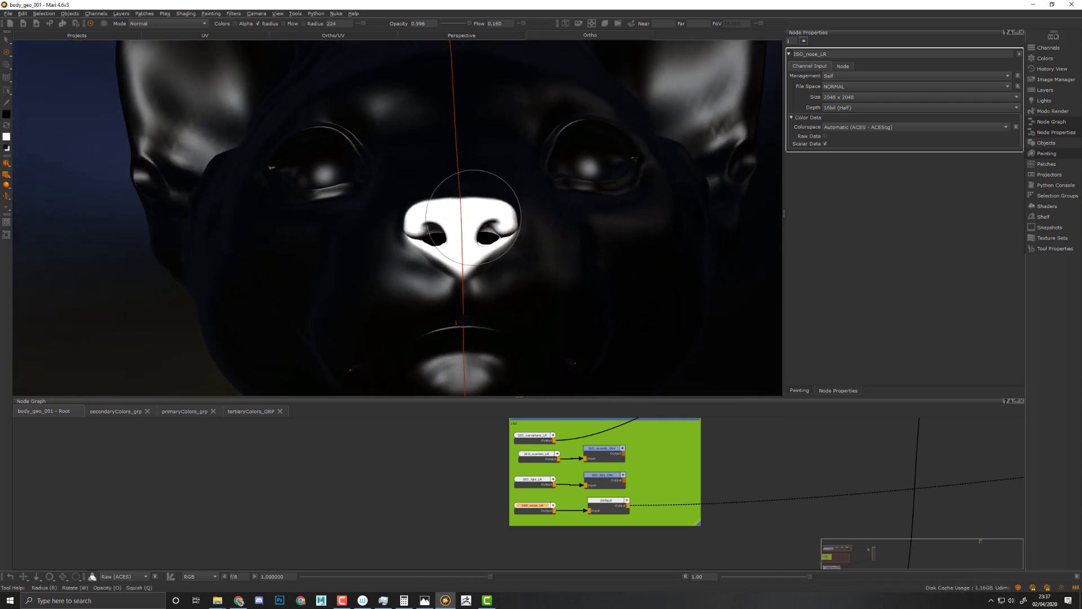
scroll(530, 282, "up", 5)
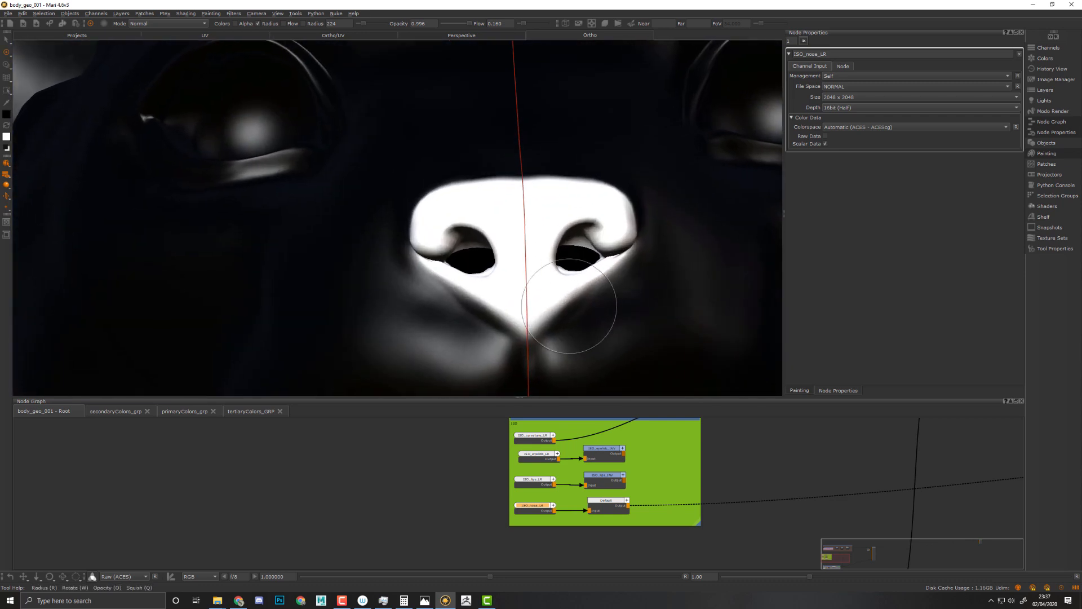
key("r")
mouse_move(508, 253)
left_mouse_down()
mouse_move(477, 254)
mouse_move(484, 319)
left_mouse_up()
key("ctrl+z")
key("x")
key("ctrl+z")
- Narrow the nose mask's strip above the lip by painting black along its sides with a small brush
key("r")
left_click_drag(492, 278, 547, 226)
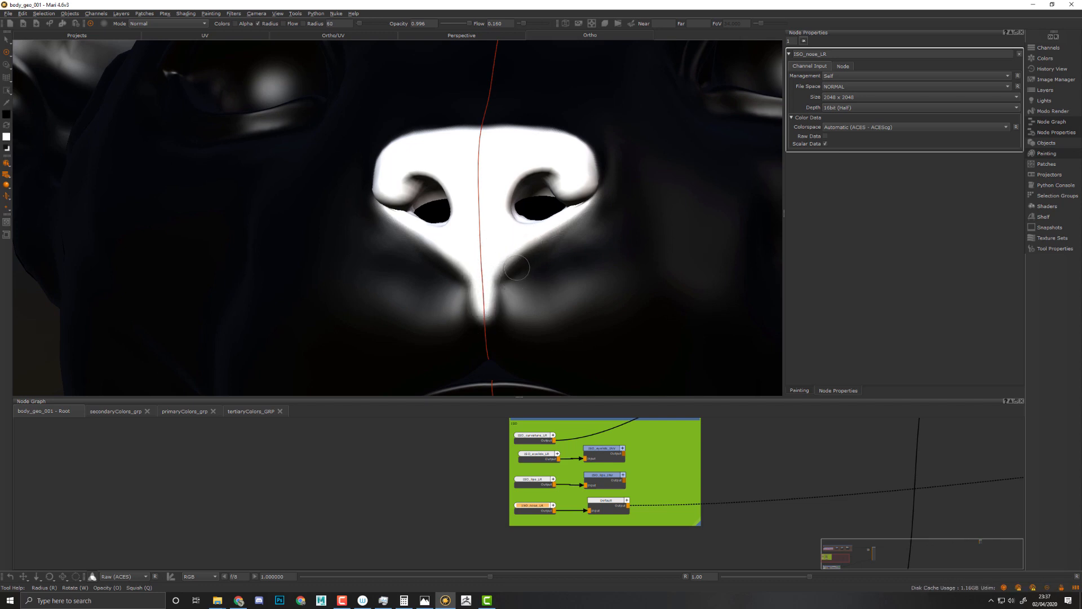
left_click_drag(503, 279, 499, 320)
key("b")
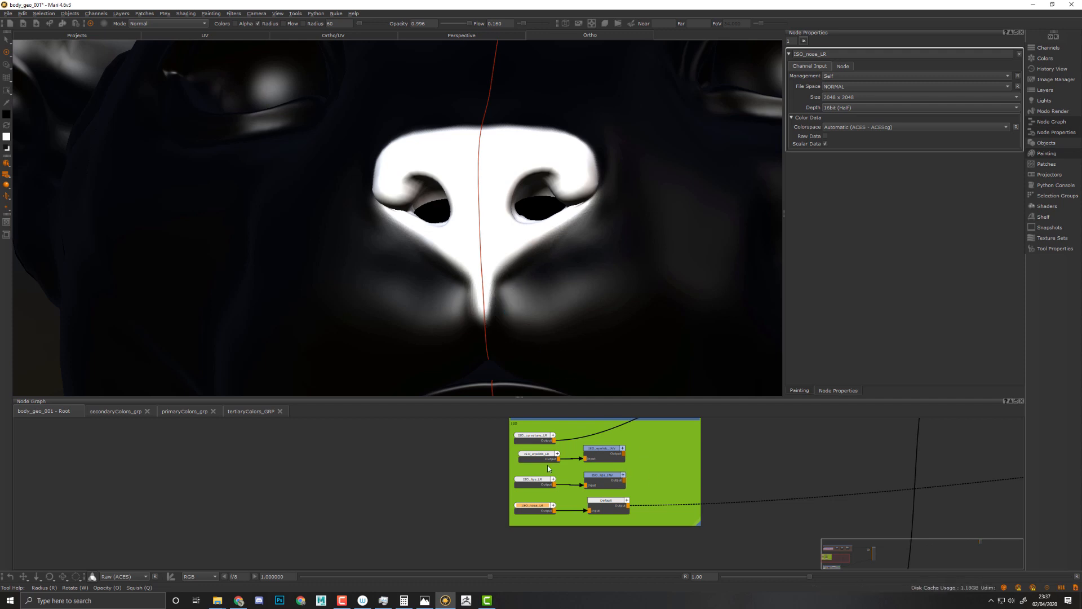
- Display the lip mask and paint a white strip on ISO_lips_LR up the centre groove toward the nose
left_click(601, 483)
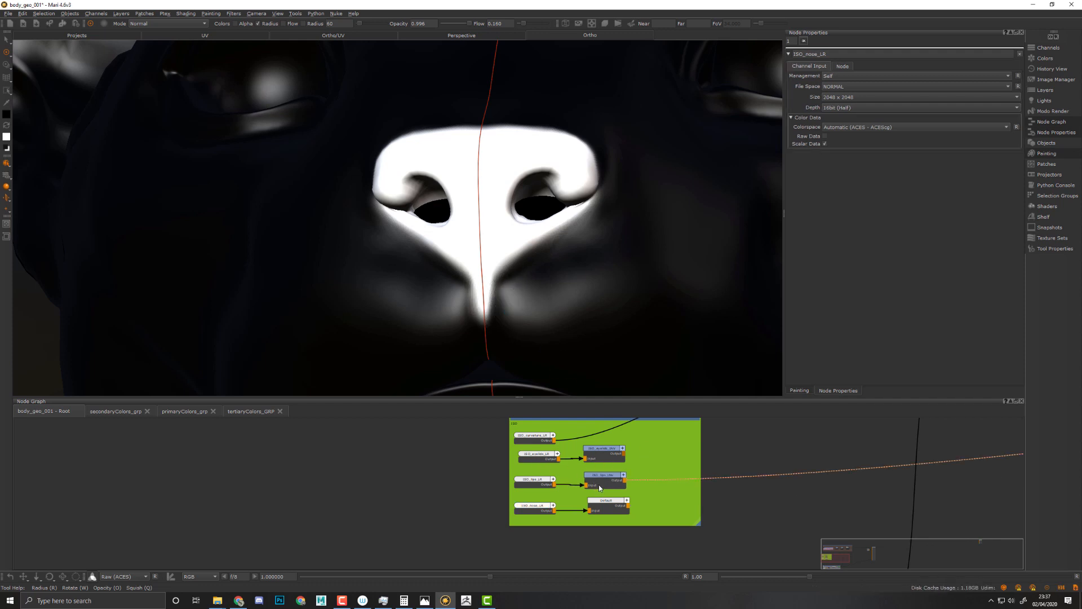
left_click(536, 486)
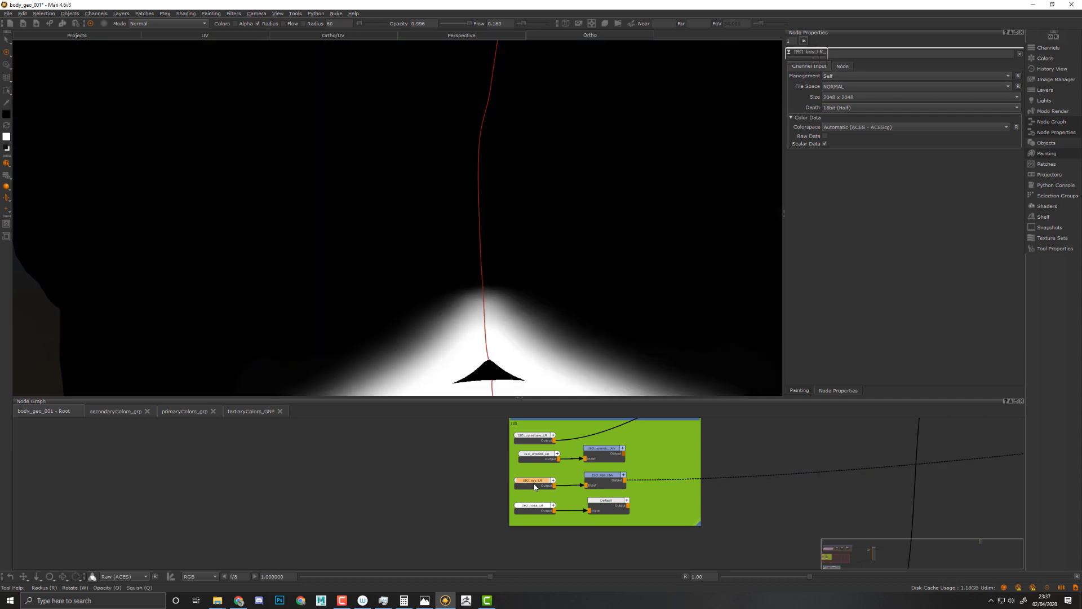
mouse_move(471, 269)
left_mouse_down()
mouse_move(474, 277)
mouse_move(478, 253)
mouse_move(456, 322)
mouse_move(491, 255)
mouse_move(458, 328)
left_mouse_up()
- Trim the lip mask's soft spill on both sides of the centre groove with a larger black brush
key("r")
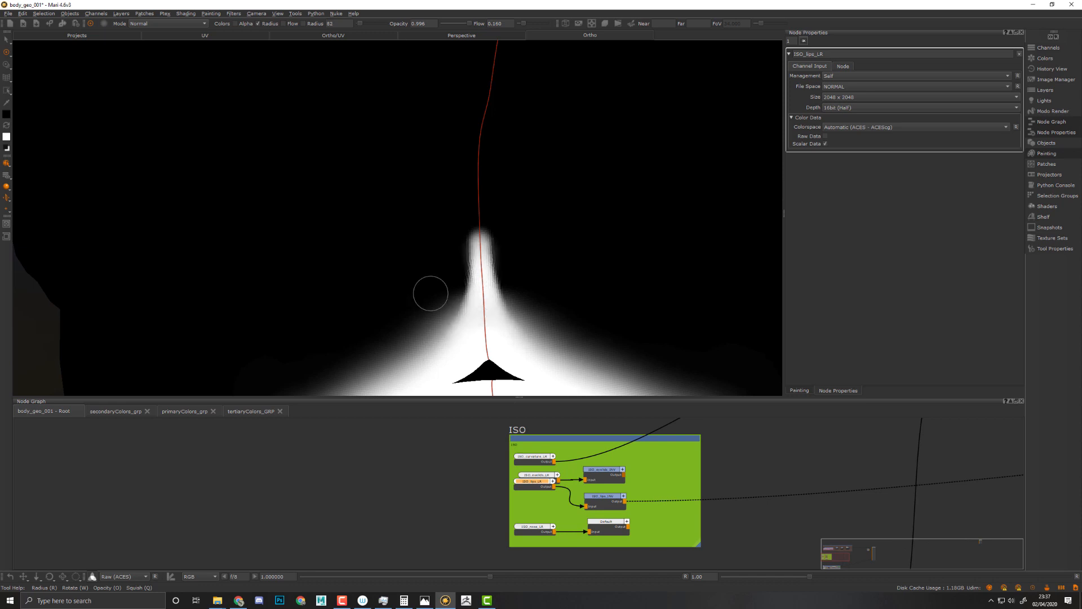
mouse_move(431, 293)
left_mouse_down()
mouse_move(449, 282)
mouse_move(447, 242)
mouse_move(405, 341)
mouse_move(333, 355)
left_mouse_up()
key("x")
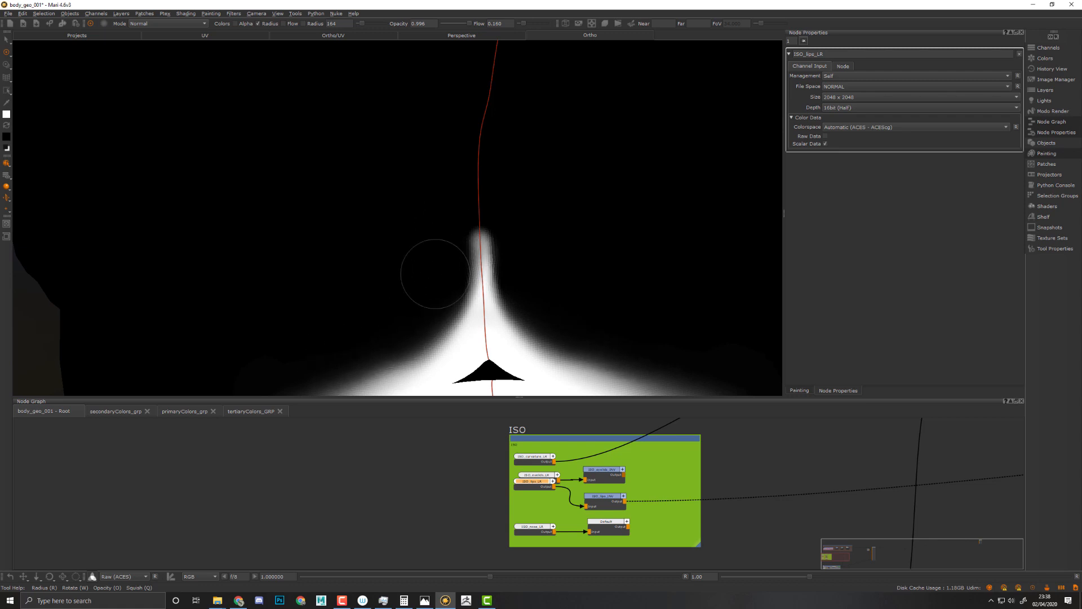
key("x")
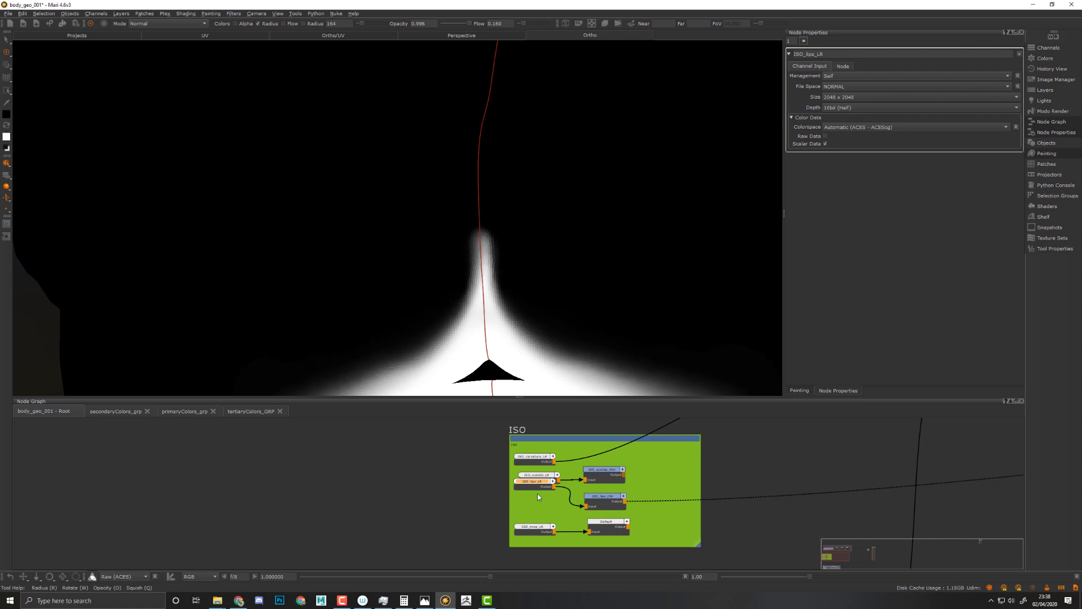
- Open the Arnold Standard Surface node's properties and expand its Clearcoat settings
middle_click_drag(771, 464, 509, 516)
scroll(624, 475, "down", 3)
scroll(617, 483, "up", 3)
left_click(709, 448)
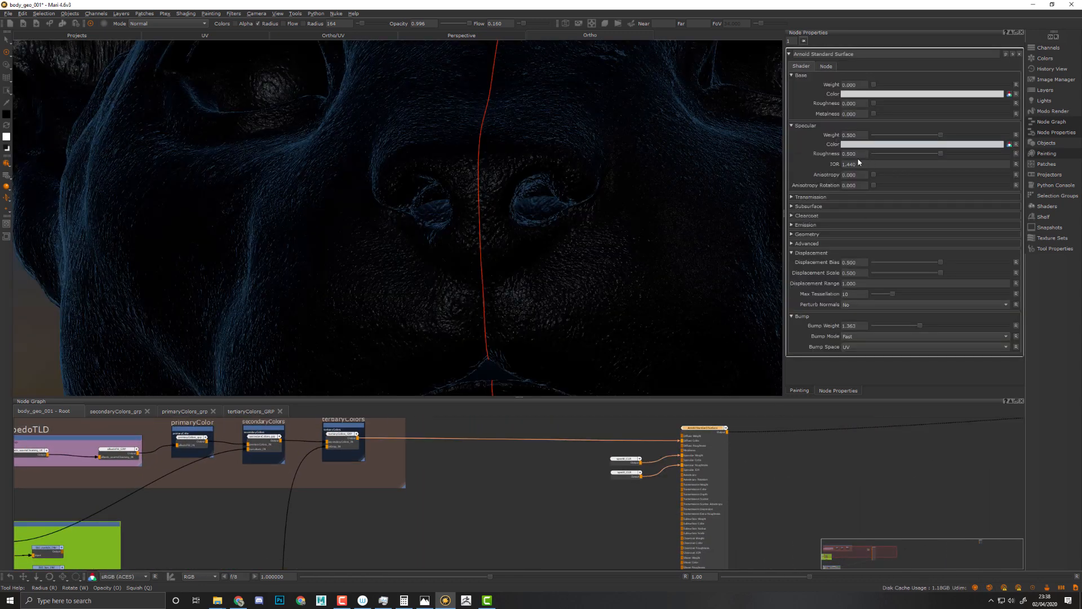
left_click(825, 216)
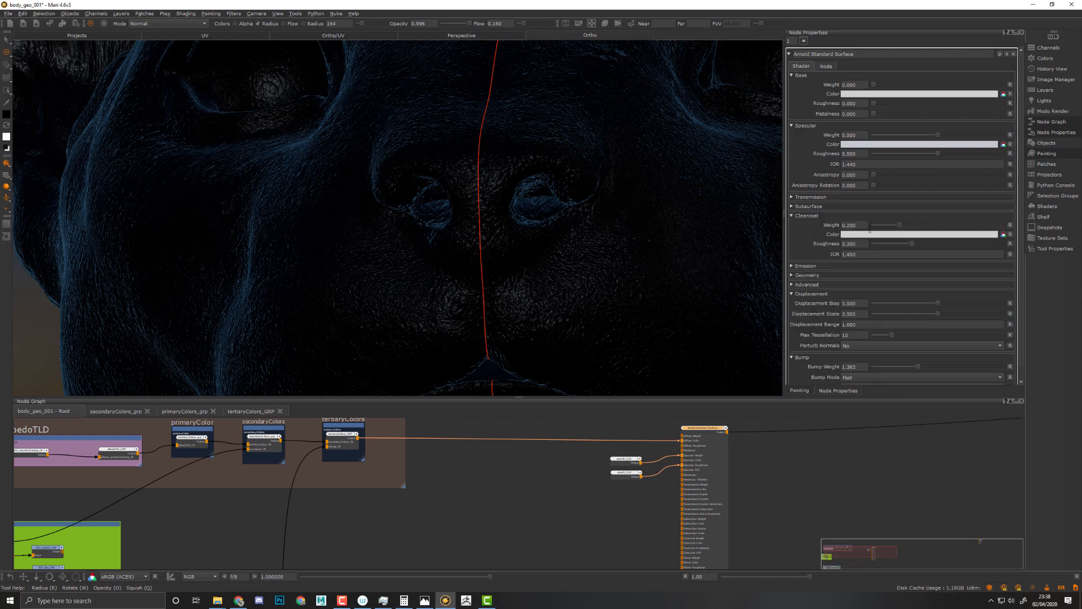
- Create a Color node and place it beside the ISO group
middle_click_drag(597, 494, 914, 475)
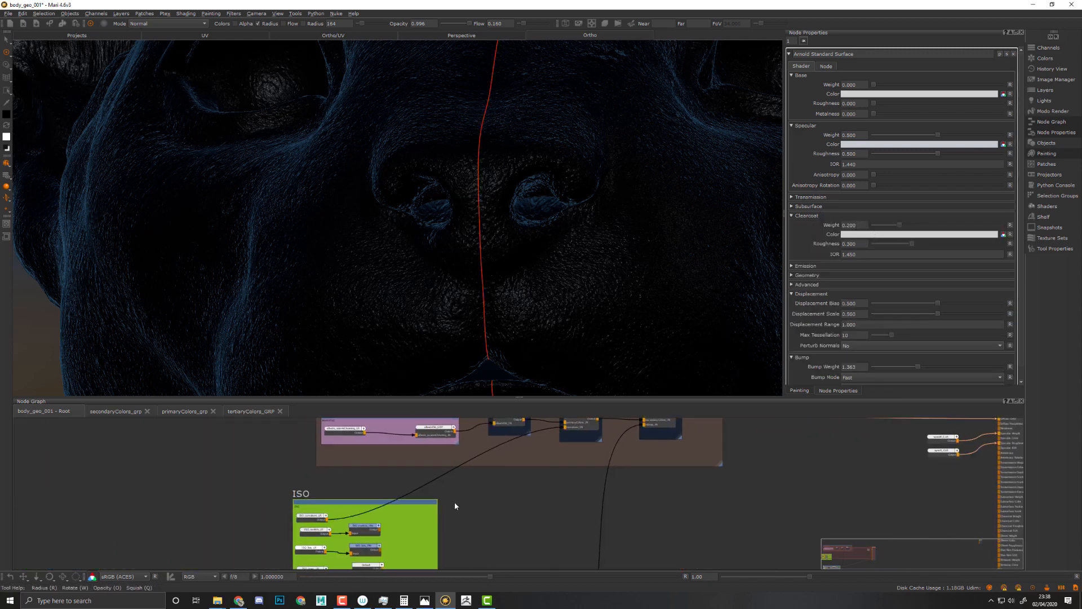
scroll(456, 503, "up", 2)
middle_click_drag(484, 476, 501, 427)
key("Tab")
type("c")
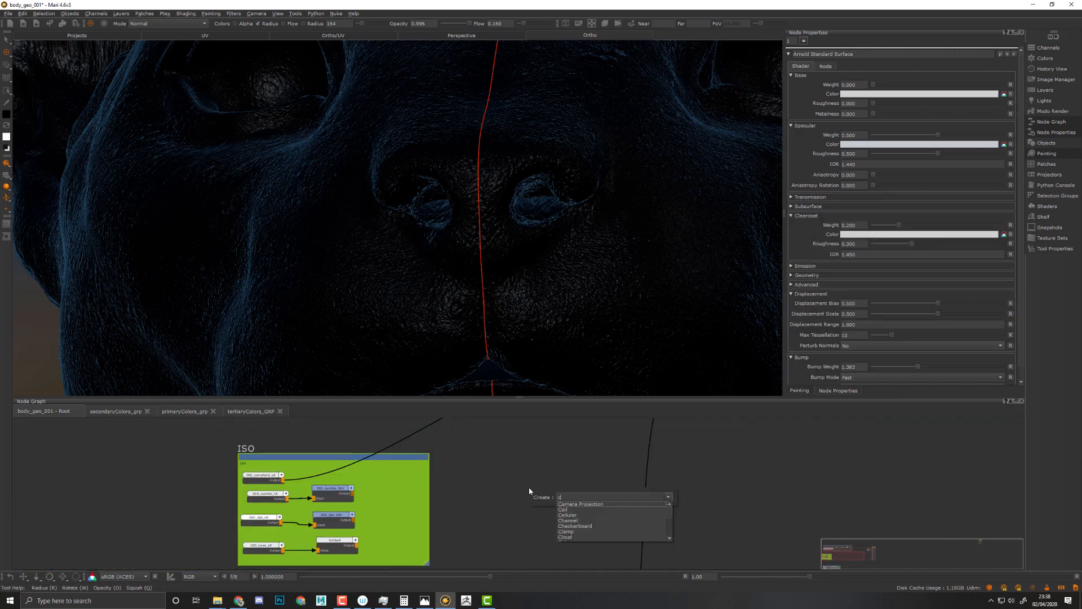
type("olor")
key("Return")
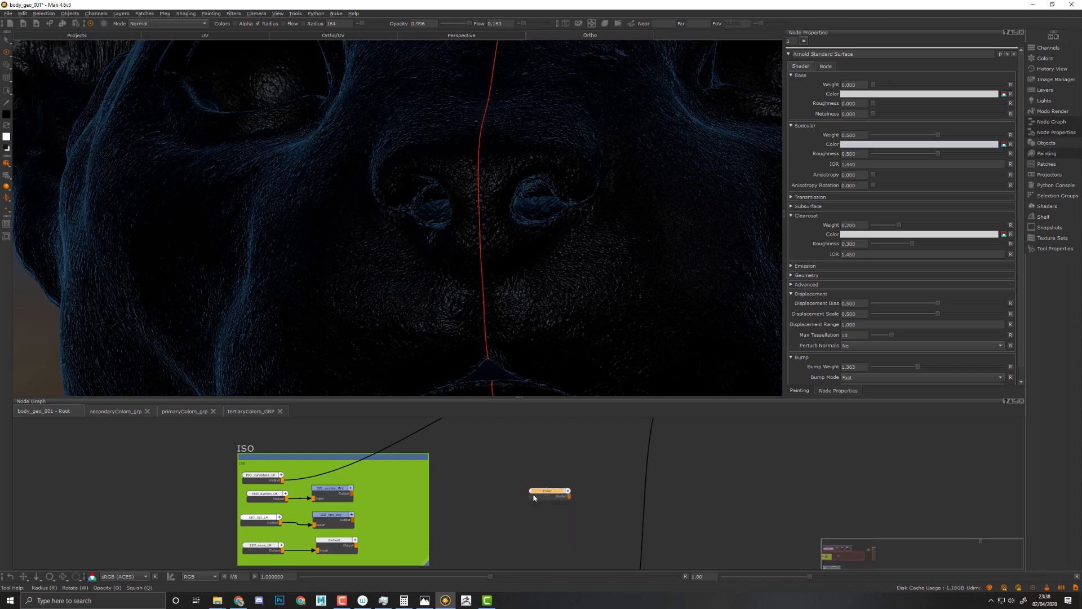
left_click_drag(505, 496, 509, 496)
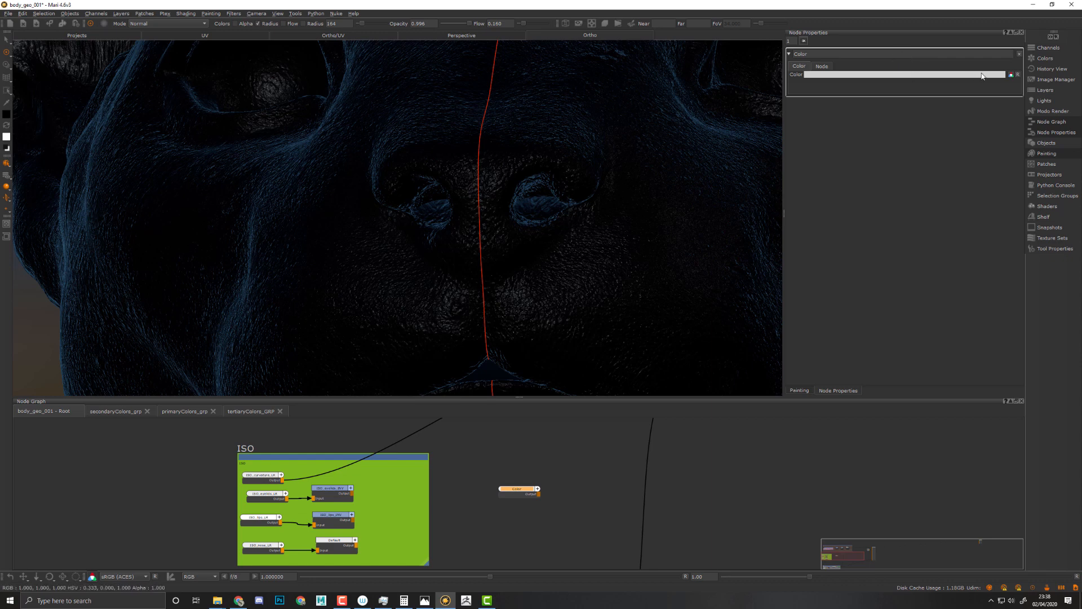
- Change the new Color node's colour from white to a dark grey
left_click(1012, 75)
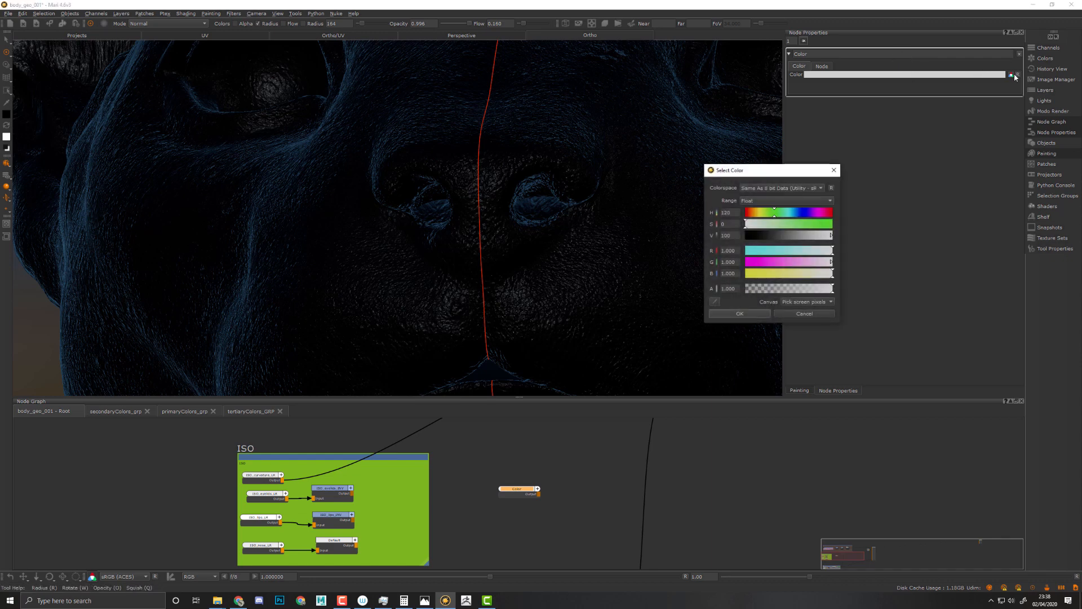
key("Escape")
key("Return")
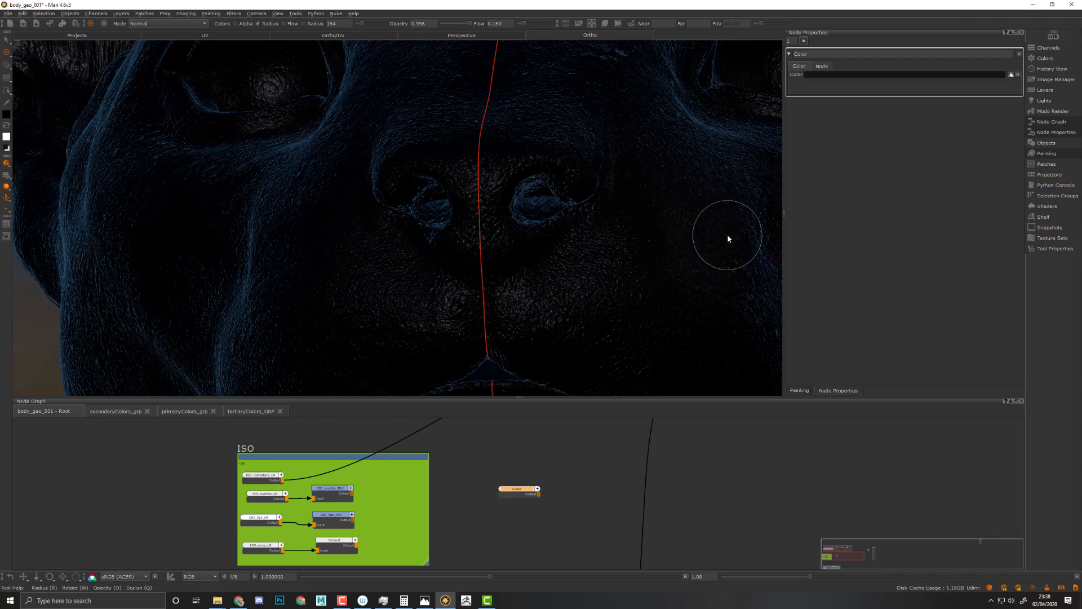
- Rename the Color node coatW_CLR, move it closer to the ISO group and preview it on the model
double_click(828, 53)
middle_click_drag(511, 491, 551, 441)
left_click_drag(531, 445, 512, 446)
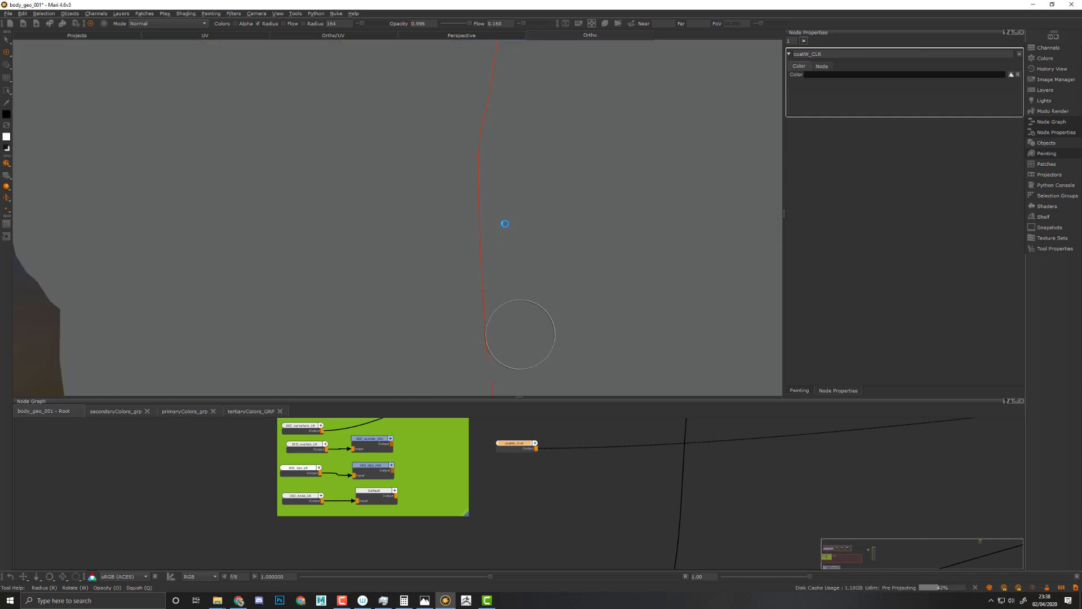
middle_click_drag(501, 253, 493, 200, "alt")
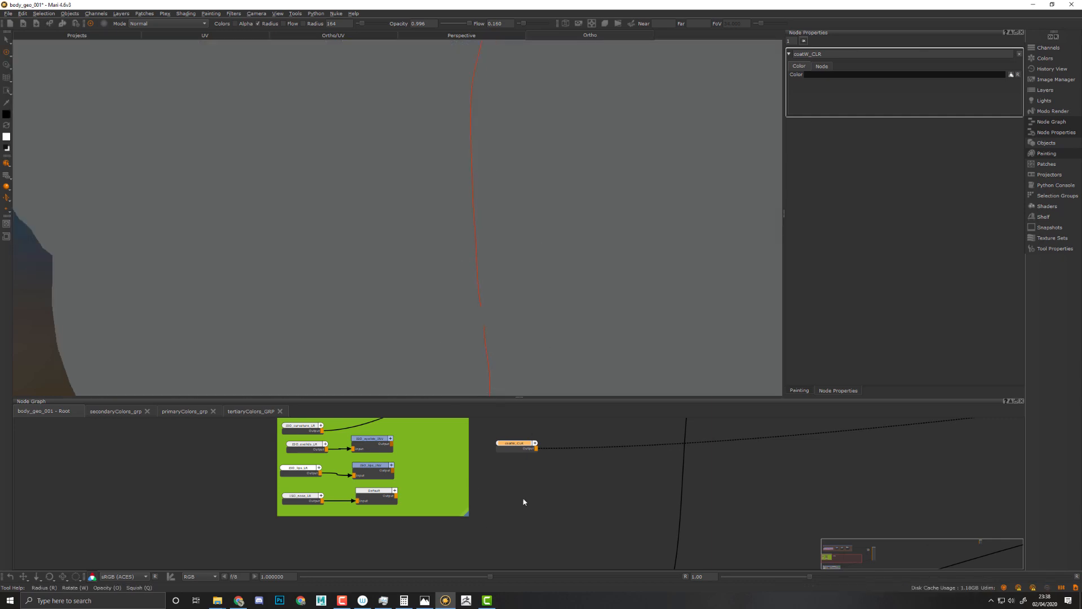
- Reposition the coatW_CLR node beside the ISO group, roughly level with its curvature node
middle_click_drag(528, 476, 506, 506)
left_click_drag(488, 477, 485, 463)
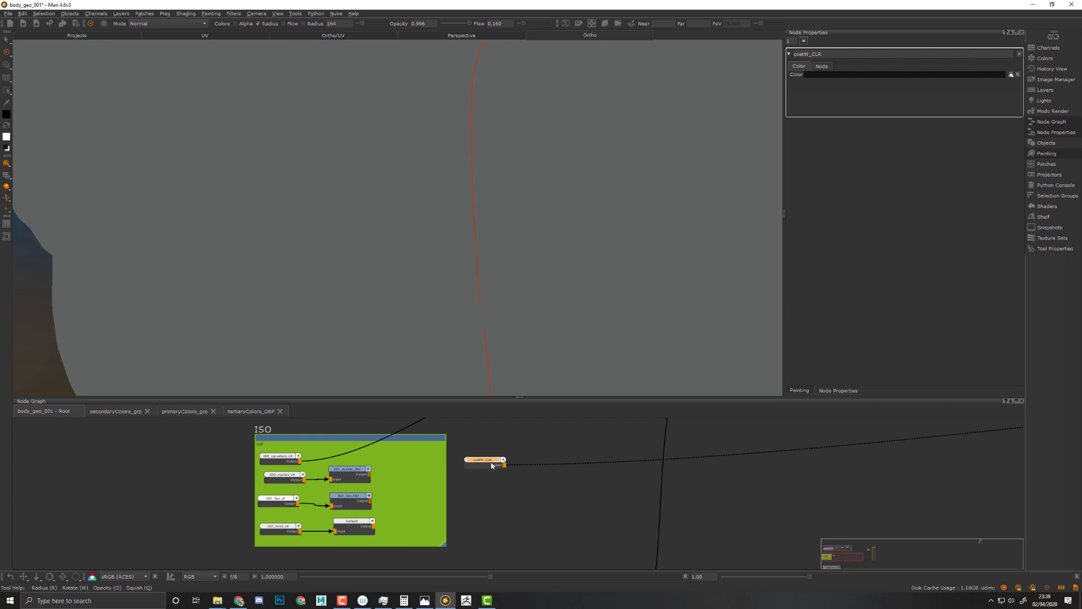
left_click_drag(494, 464, 501, 469)
middle_click_drag(498, 459, 458, 477)
left_click_drag(456, 490, 463, 481)
left_click(464, 511)
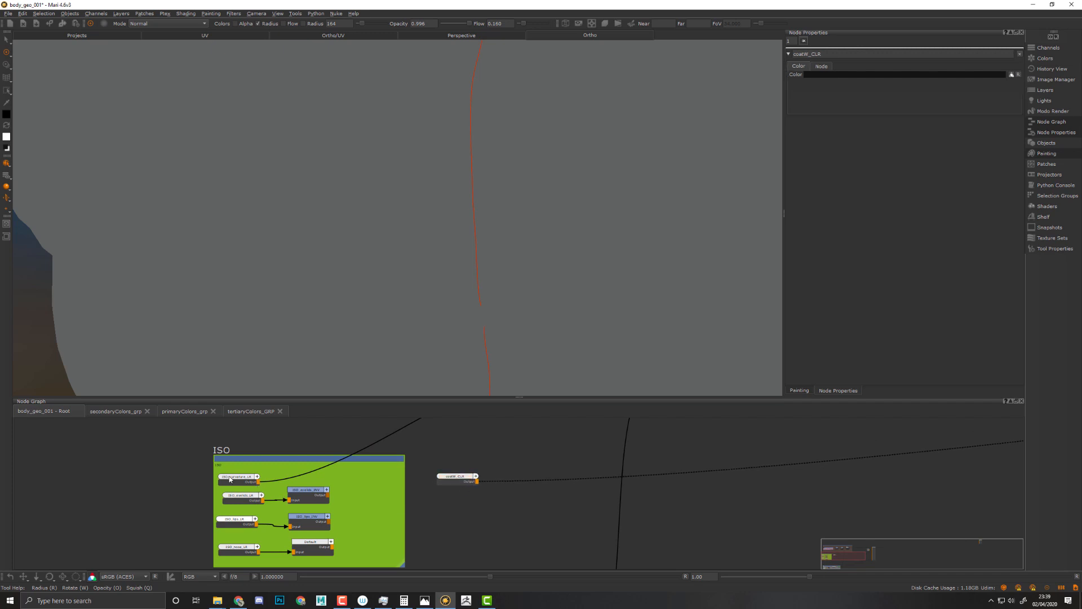
- Create a Merge node beside coatW_CLR, with coatW_CLR feeding its Base input and the ISO curvature node its Over input
left_click_drag(230, 478, 237, 473)
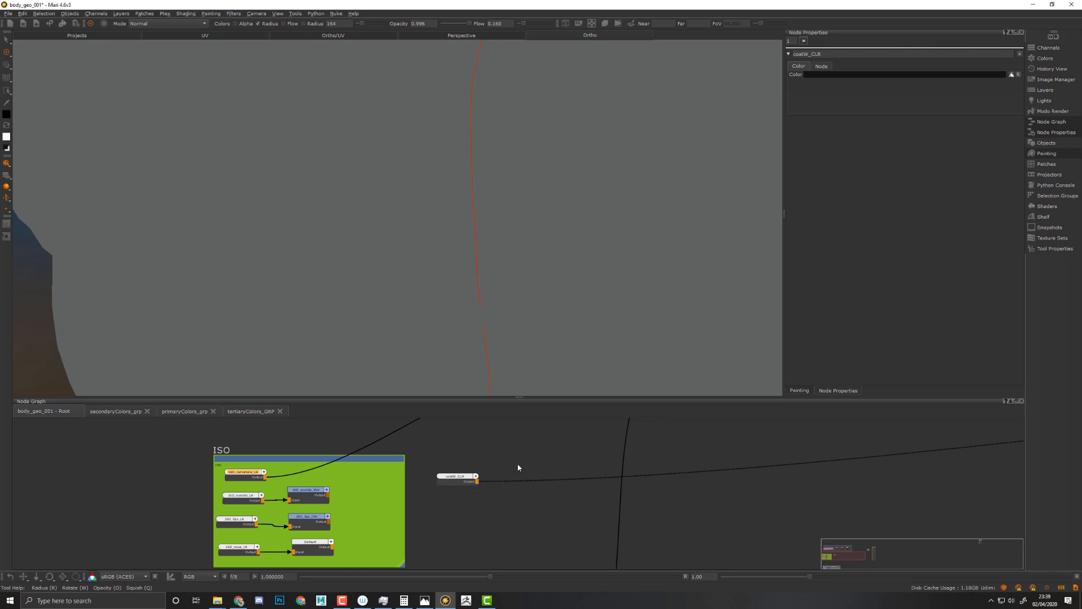
key("m")
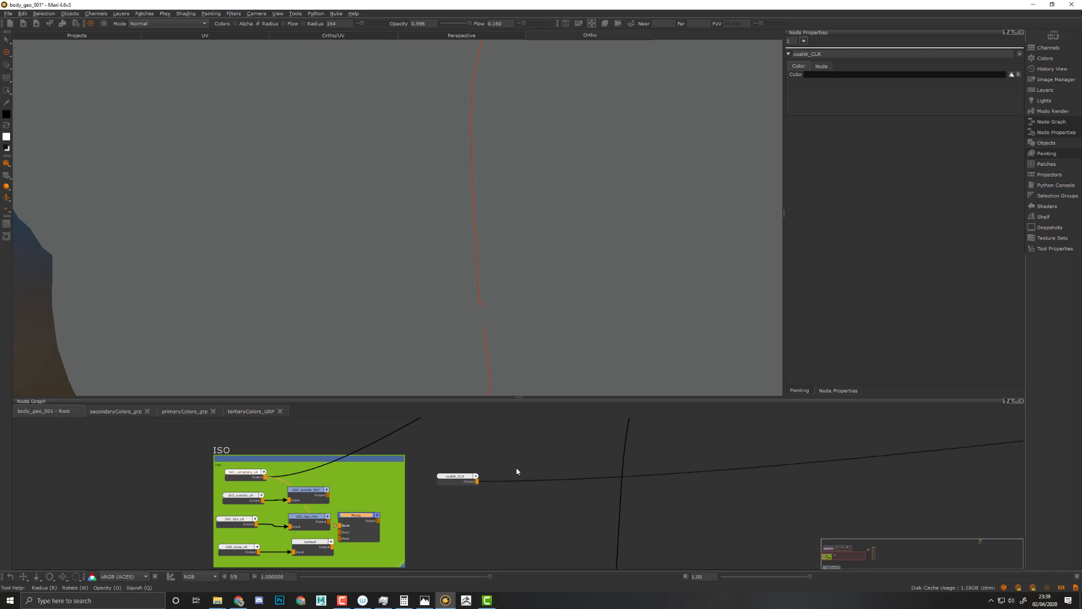
left_click_drag(378, 519, 517, 489)
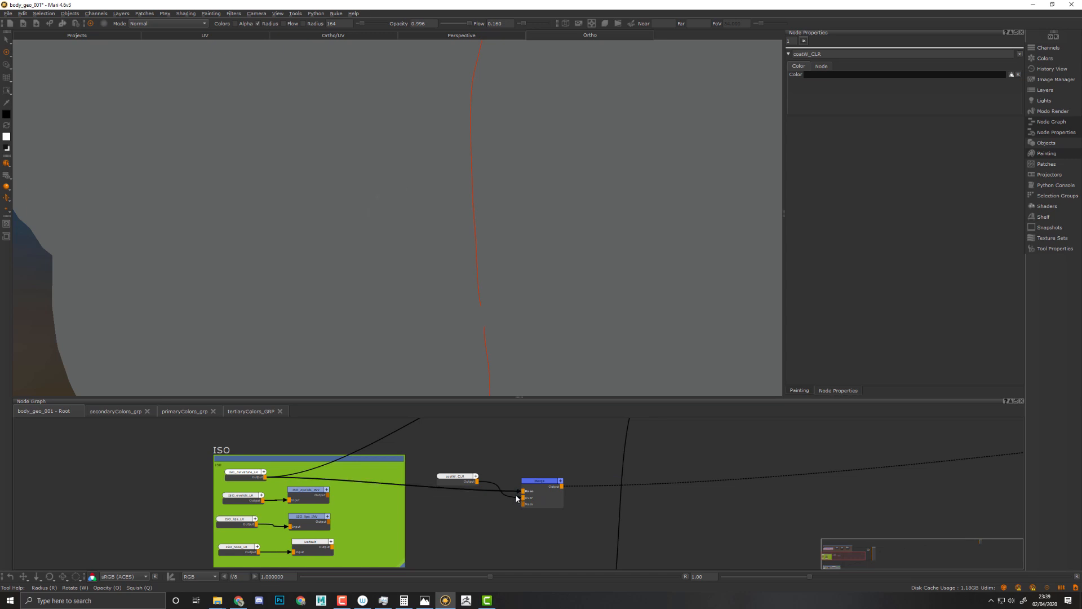
mouse_move(517, 491)
left_mouse_down()
mouse_move(522, 499)
mouse_move(507, 488)
mouse_move(527, 493)
mouse_move(528, 479)
left_mouse_up()
left_click(538, 500)
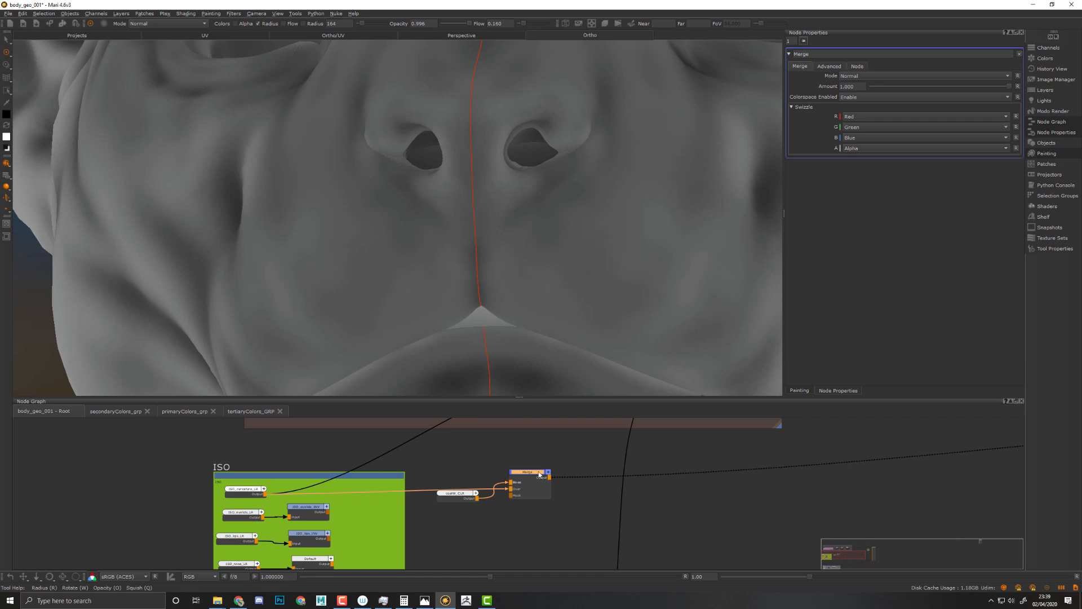
left_click_drag(533, 472, 534, 498)
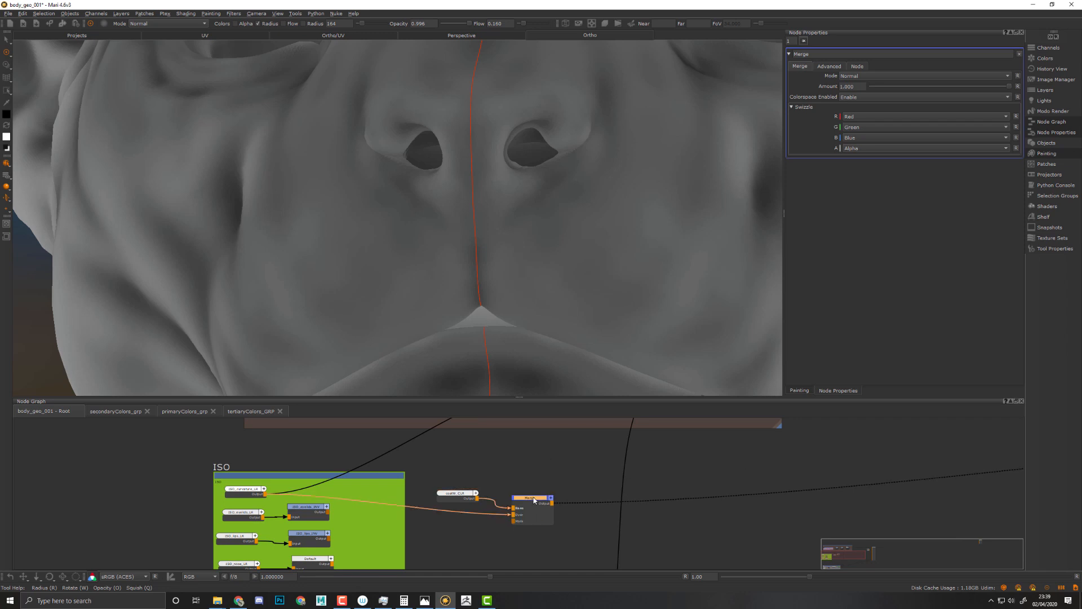
- Set the Merge node's blending mode to Overlay and its Colorspace Enabled option to Disable
left_click(918, 77)
mouse_move(891, 114)
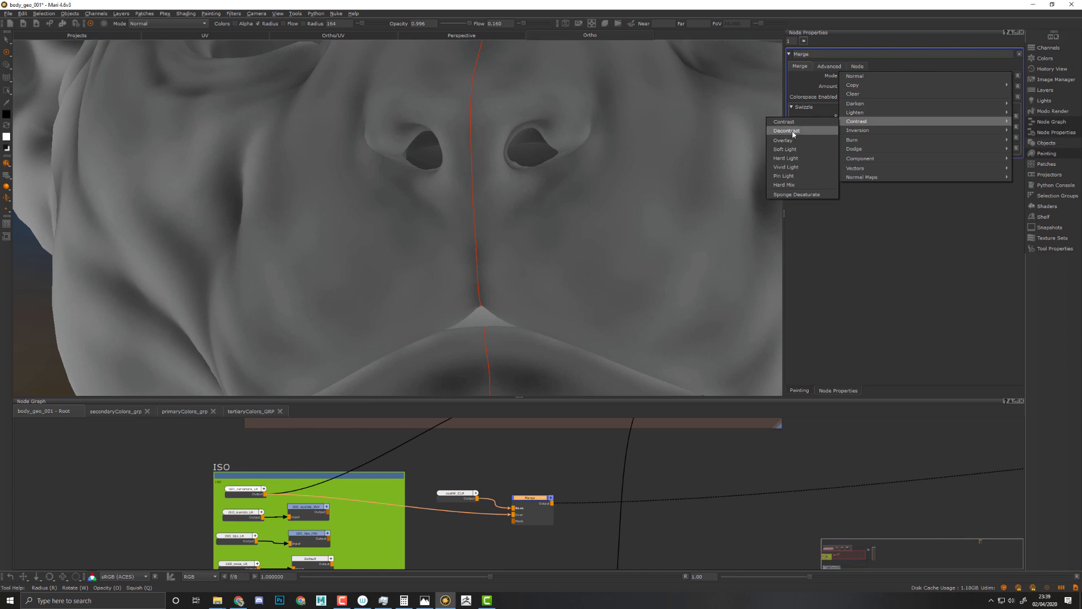
left_click(794, 141)
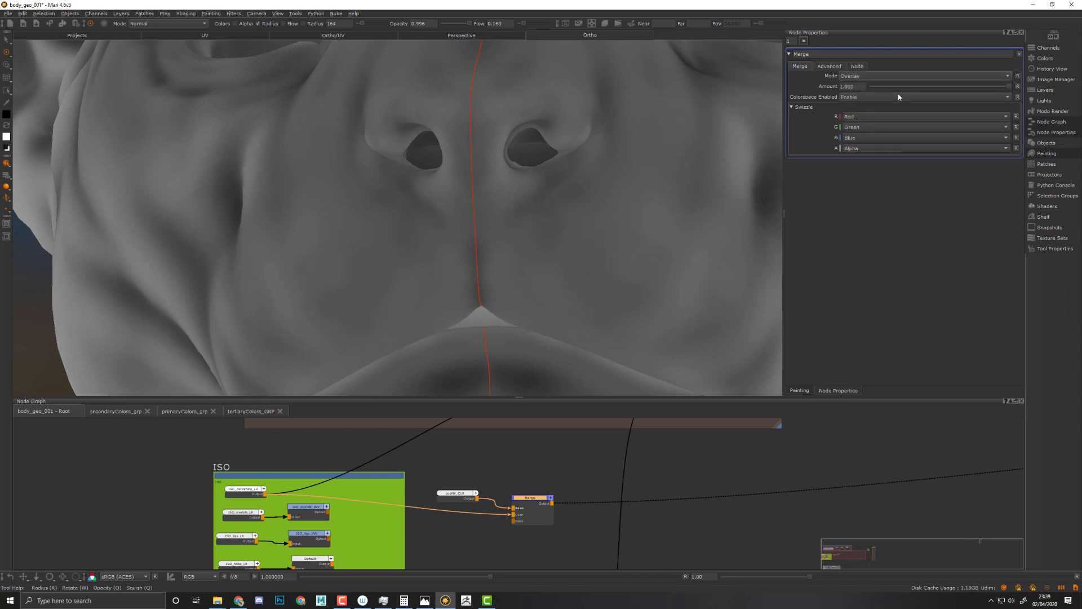
left_click(862, 97)
left_click(864, 91)
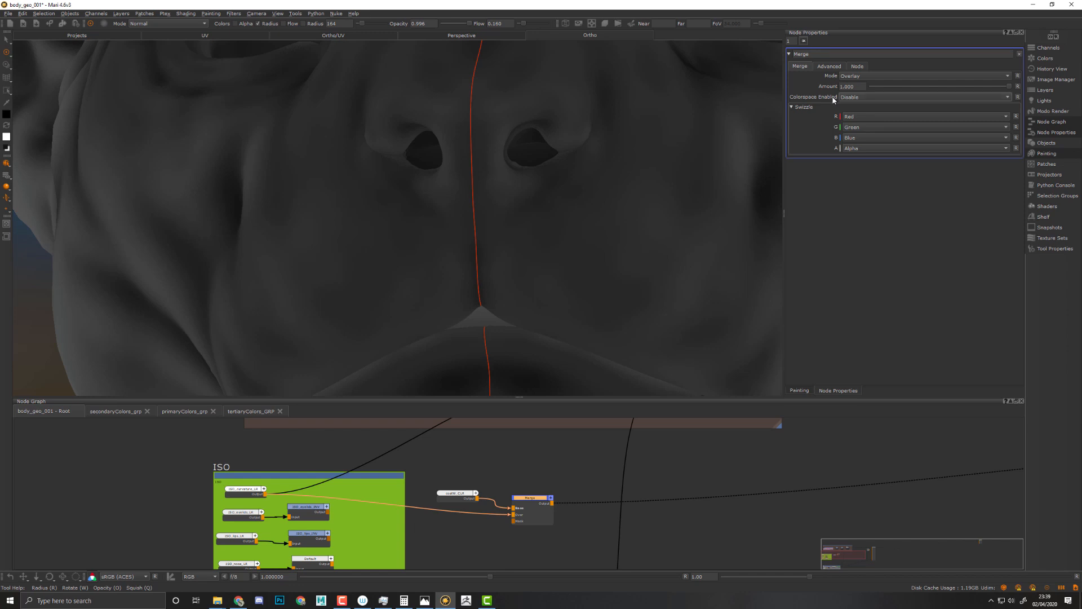
right_click_drag(575, 189, 623, 191, "alt")
left_click_drag(623, 190, 659, 204, "alt")
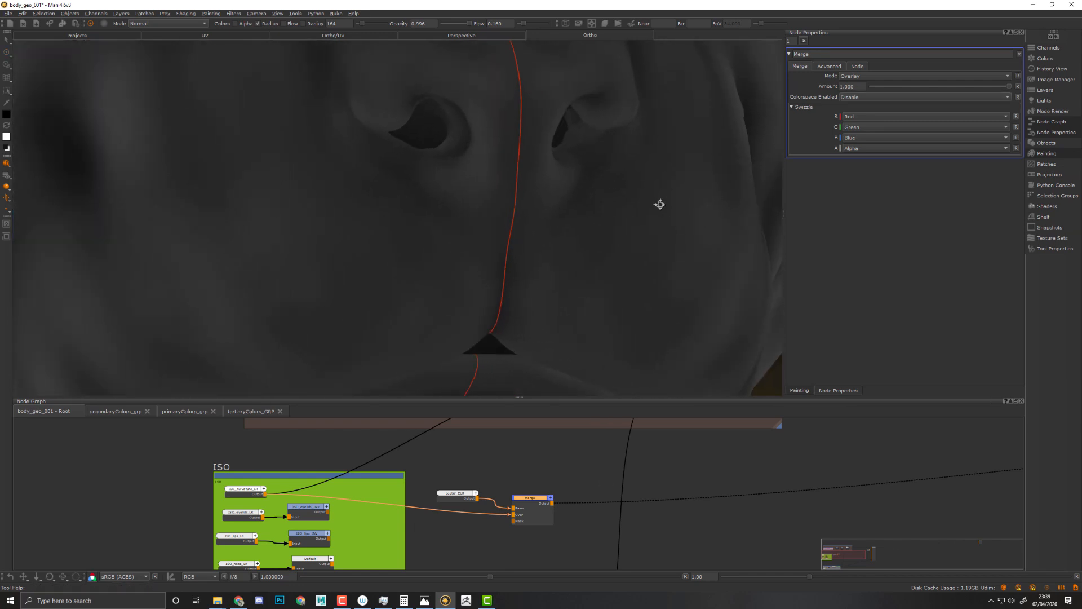
- Insert a Brightness Lookup node between the ISO curvature node and the Merge's Over input, placing it below coatW_CLR
left_click_drag(529, 504, 536, 501)
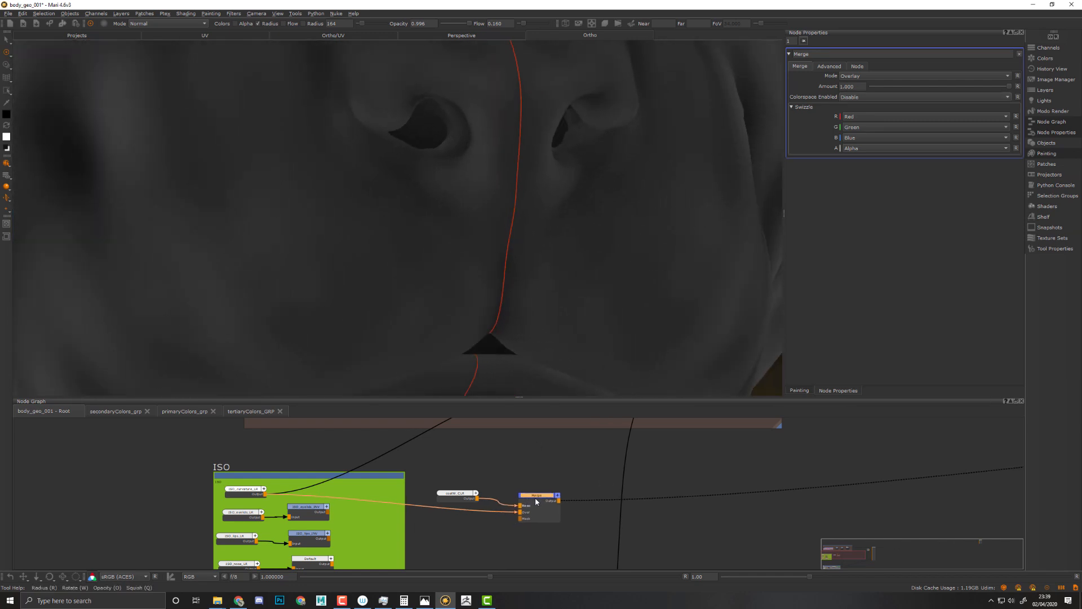
left_click(467, 522)
key("Tab")
type("br")
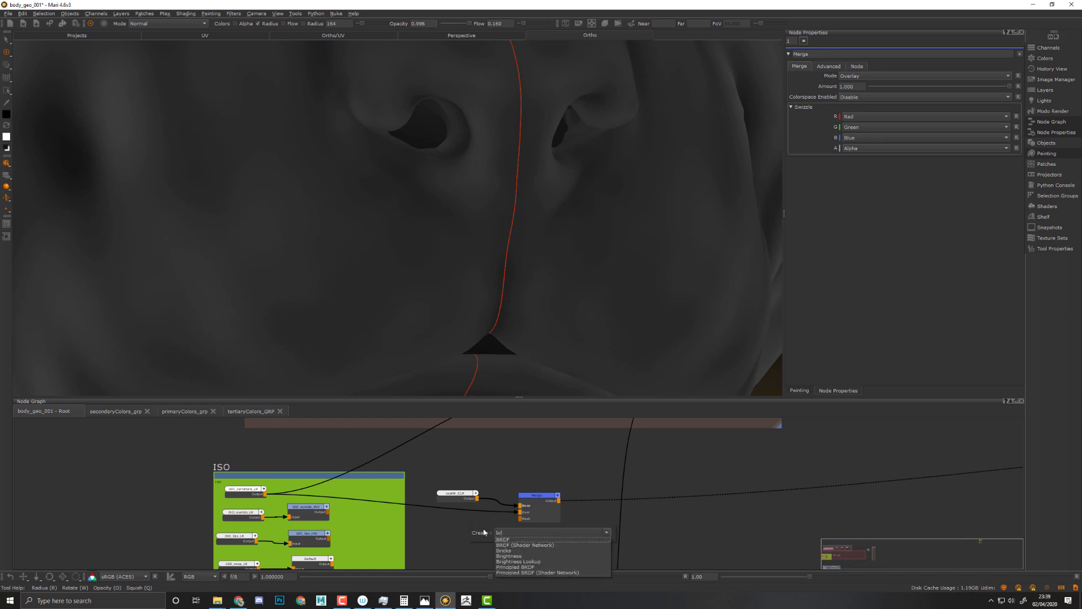
left_click(525, 562)
left_click_drag(474, 521, 457, 518)
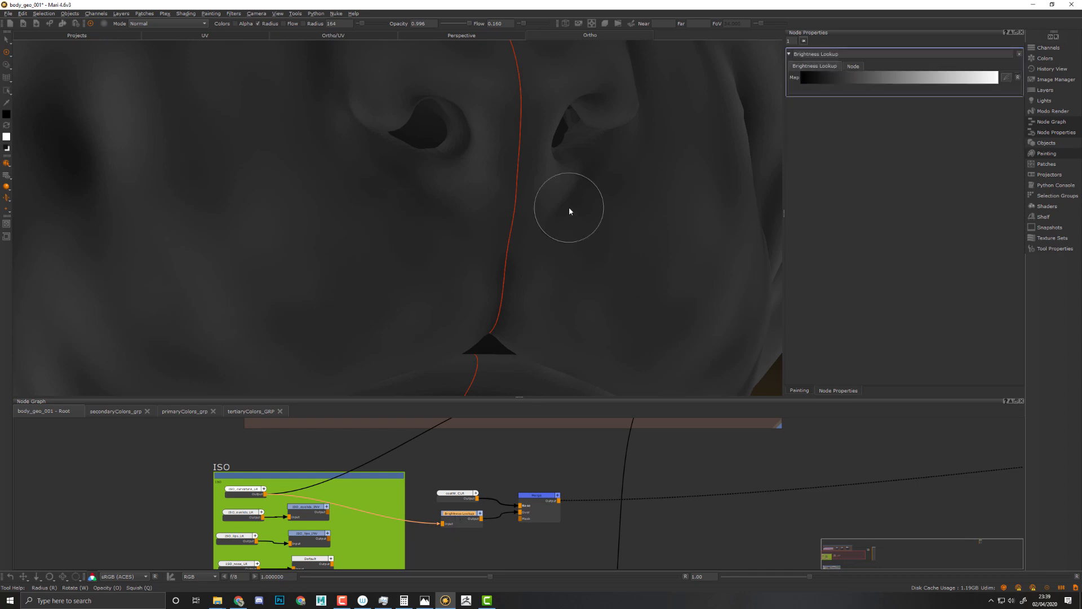
- Invert the Brightness Lookup's map so its gradient runs from white to black
middle_click_drag(570, 210, 505, 213)
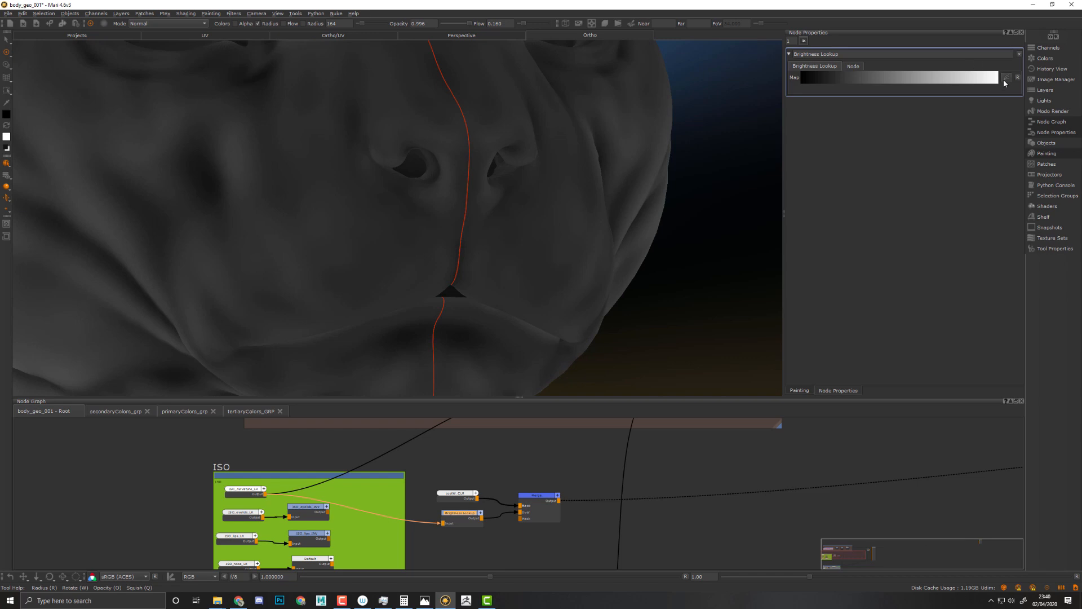
right_click(993, 80)
left_click(1009, 95)
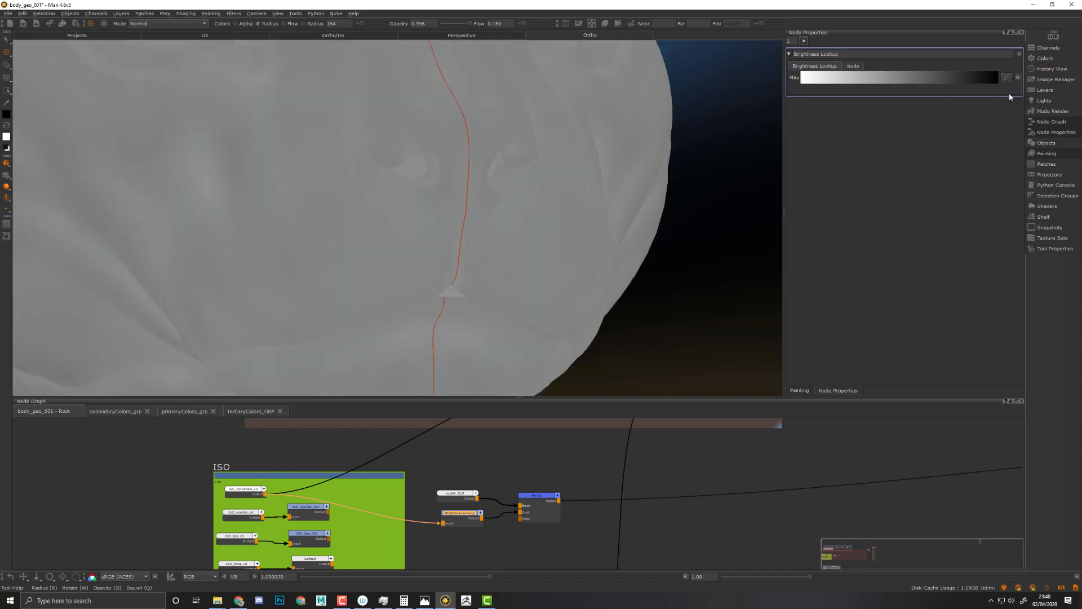
- Bend the inverted lookup curve downward by lowering its two middle points, and inspect the effect on the face
left_click(1007, 79)
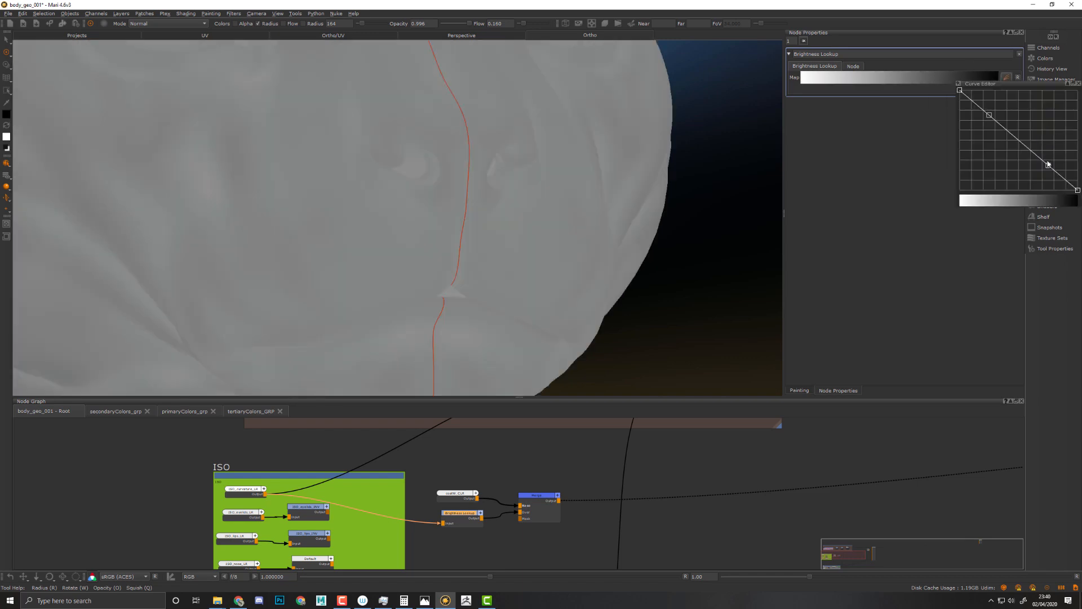
left_click_drag(1049, 168, 1027, 176)
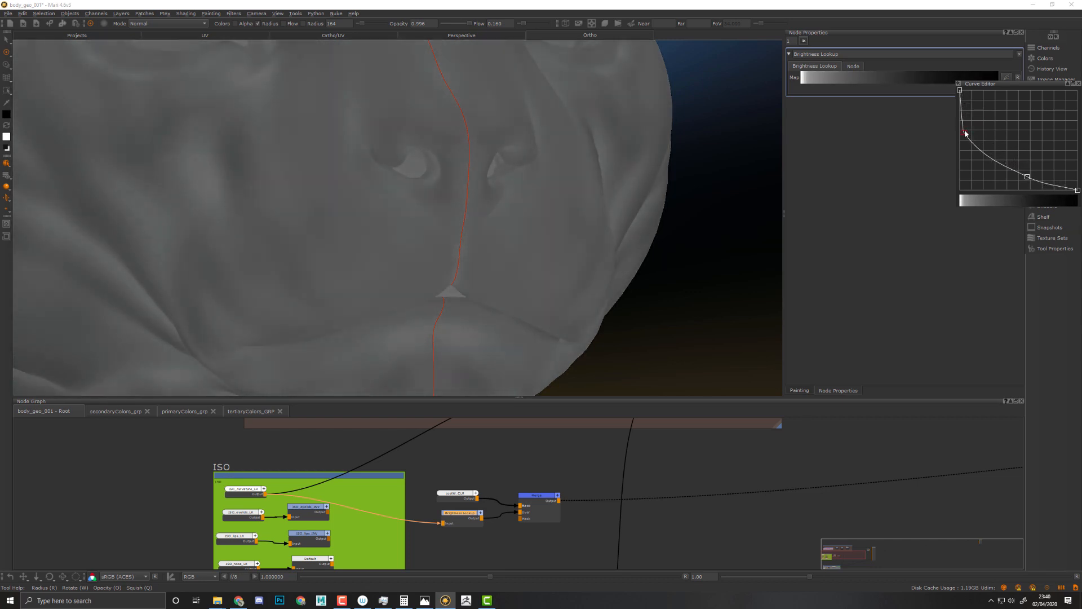
left_click_drag(976, 127, 972, 141)
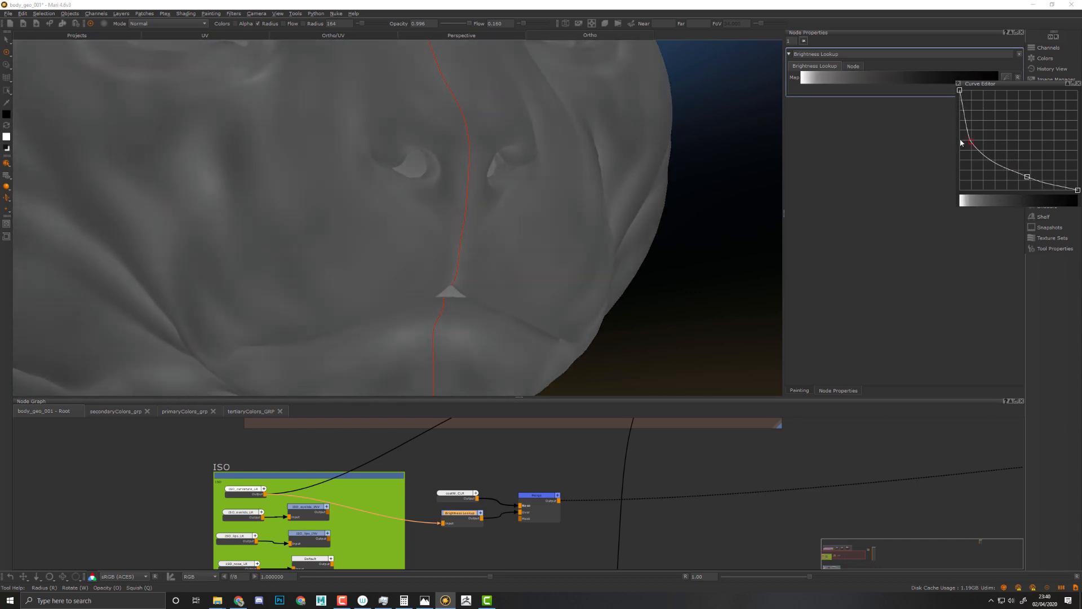
right_click_drag(587, 186, 512, 179, "alt")
middle_click_drag(492, 179, 531, 203, "alt")
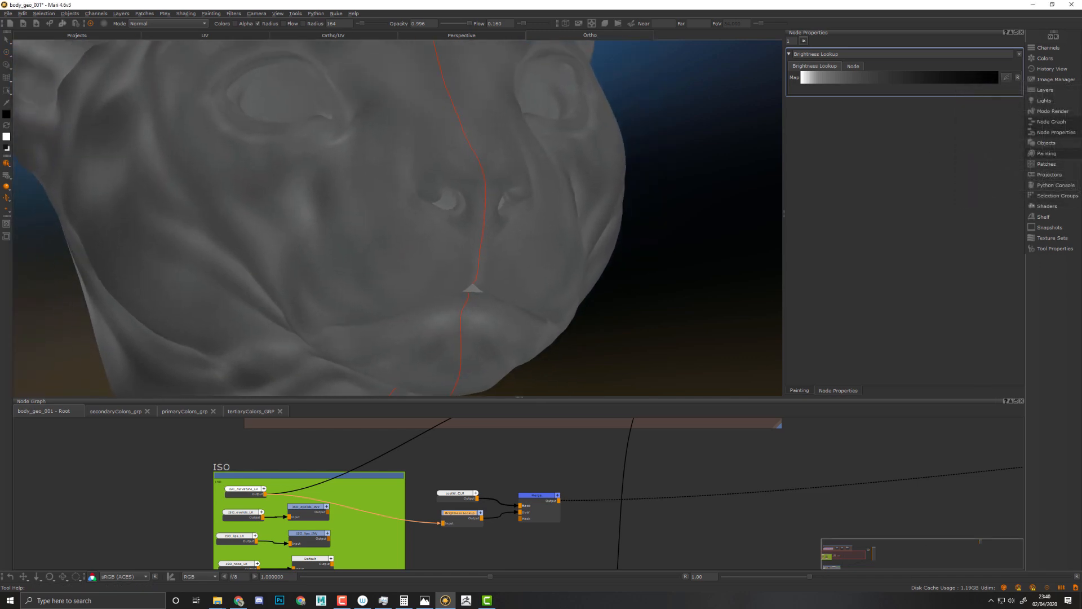
right_click_drag(531, 203, 476, 183, "alt")
mouse_move(475, 183)
left_mouse_down("alt")
mouse_move(553, 193)
mouse_move(449, 189)
mouse_move(468, 180)
left_mouse_up("alt")
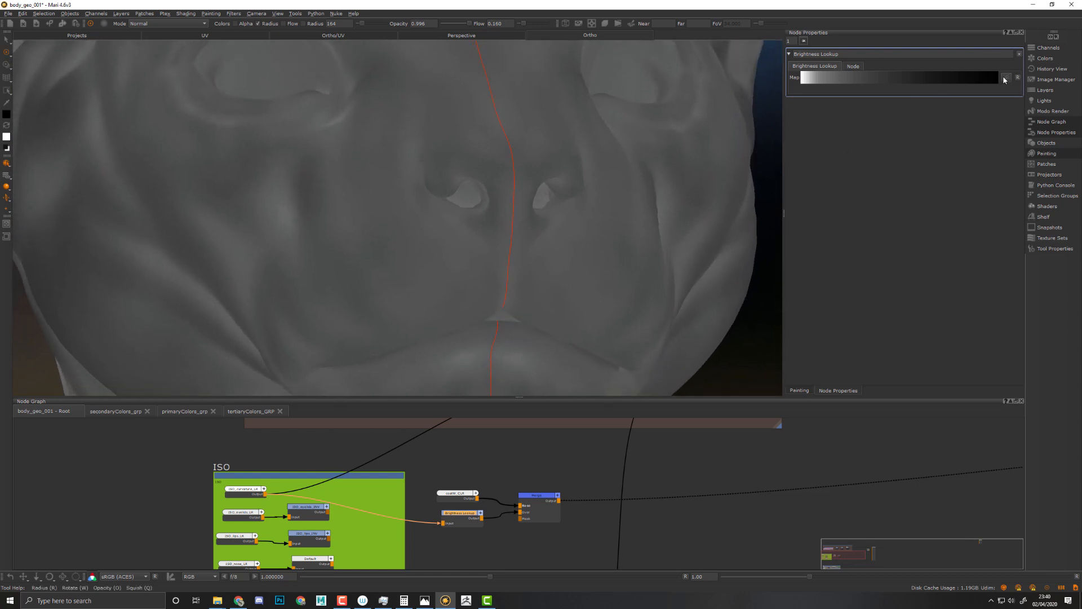
- Fine-tune the lookup curve by nudging its two middle points, and check the curvature contrast around the nose and cheek
left_click(1005, 78)
left_click_drag(1027, 172, 1019, 178)
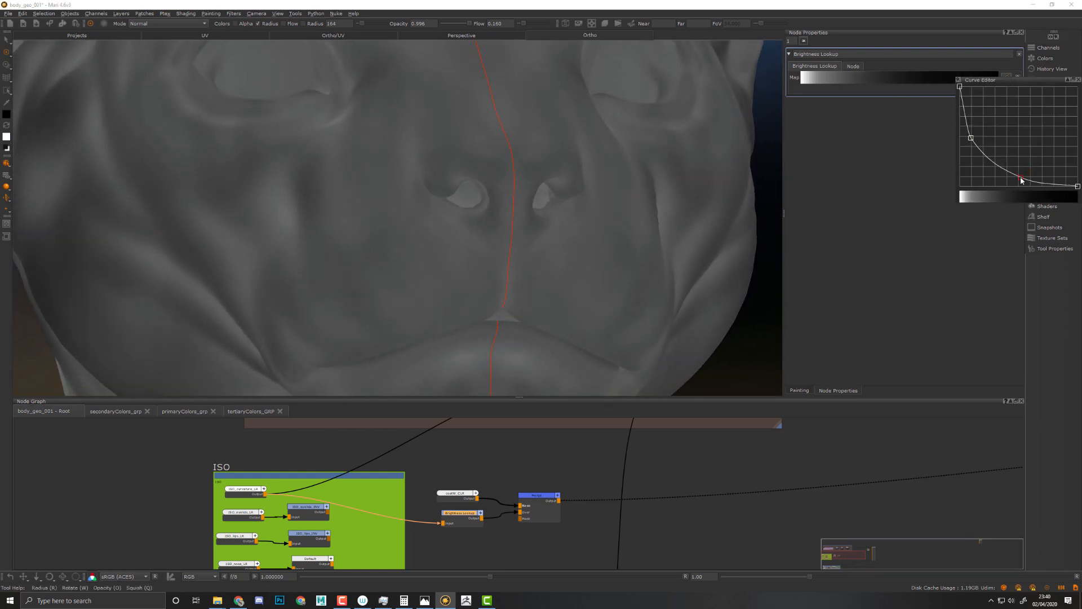
left_click_drag(972, 140, 975, 144)
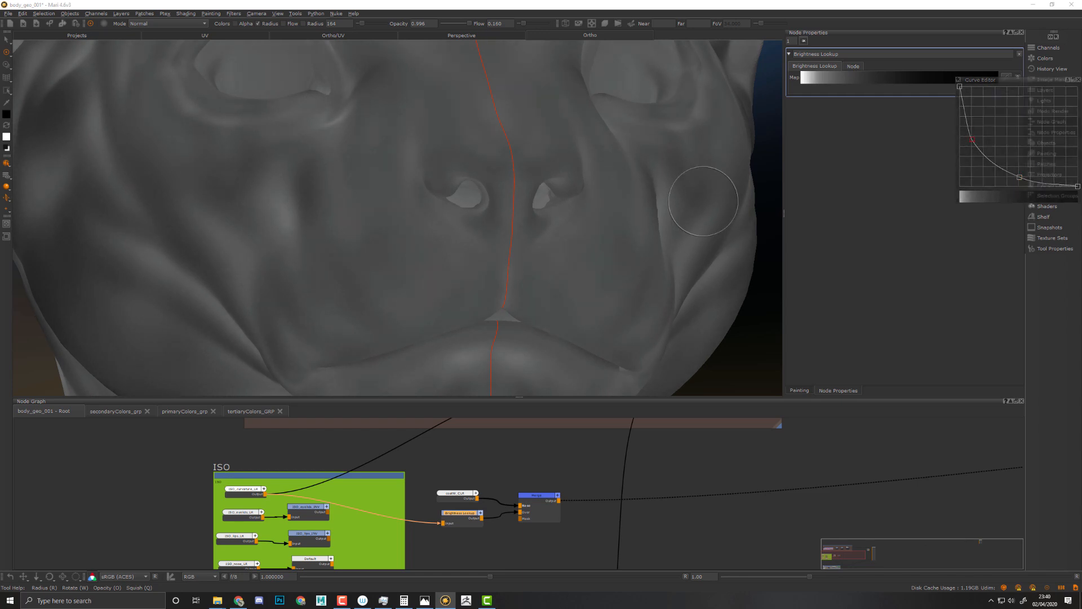
right_click_drag(606, 187, 522, 182, "alt")
mouse_move(624, 217)
left_mouse_down("alt")
mouse_move(558, 223)
mouse_move(615, 219)
left_mouse_up("alt")
middle_click_drag(596, 235, 616, 248, "alt")
left_click_drag(570, 244, 640, 253, "alt")
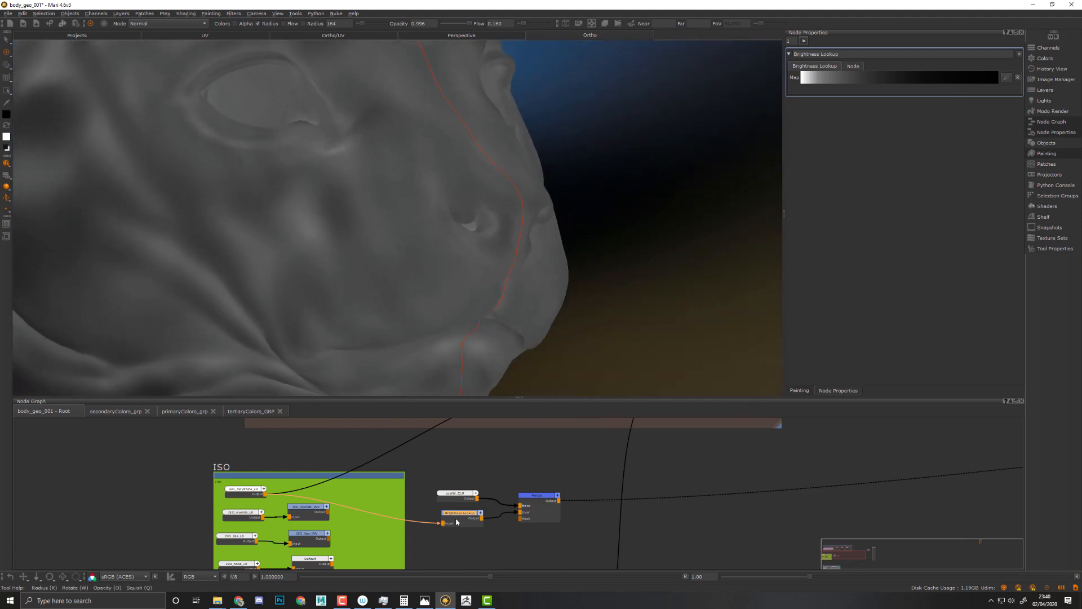
- Rename the Brightness Lookup node coat_curvature_BLU
double_click(851, 53)
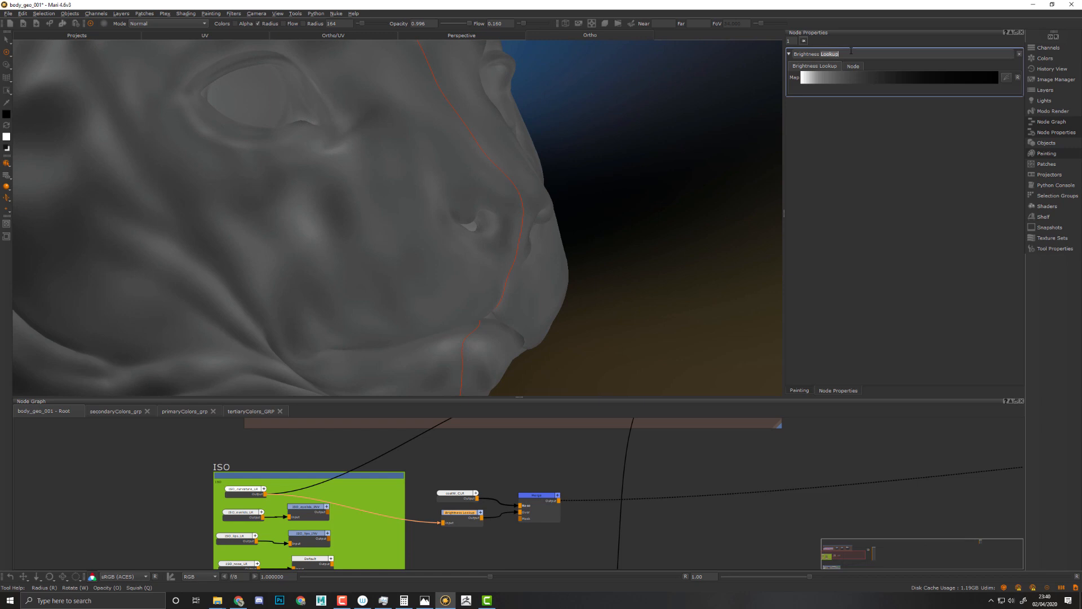
key("ctrl+a")
type("coat_curvature_VB")
key("Return")
- Shift the Merge node slightly away from its inputs and rename it coat_curvature_MRG
left_click_drag(534, 499, 542, 494)
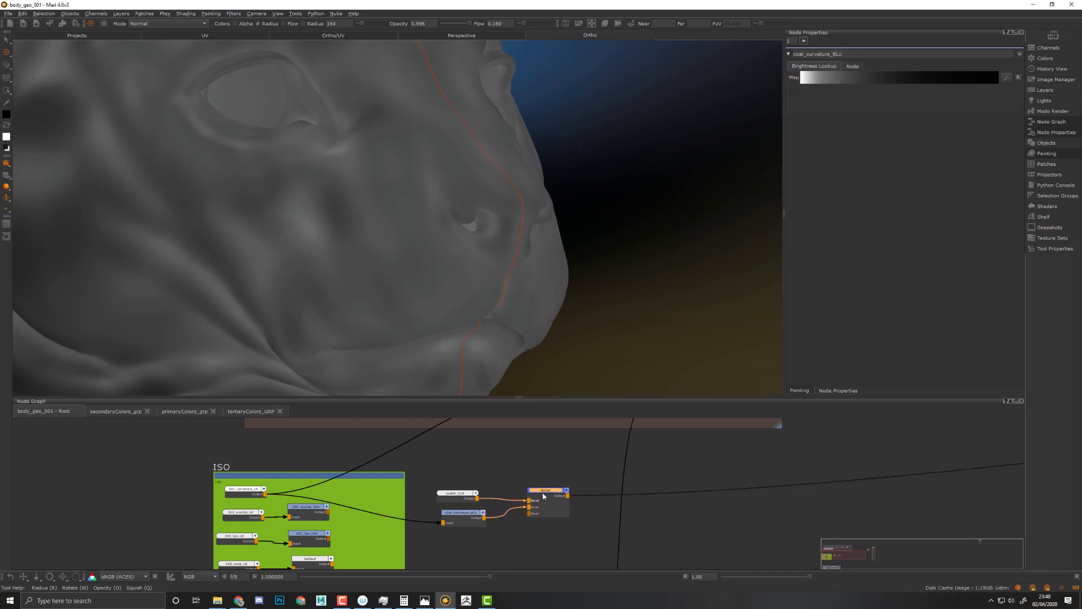
double_click(542, 492)
double_click(857, 51)
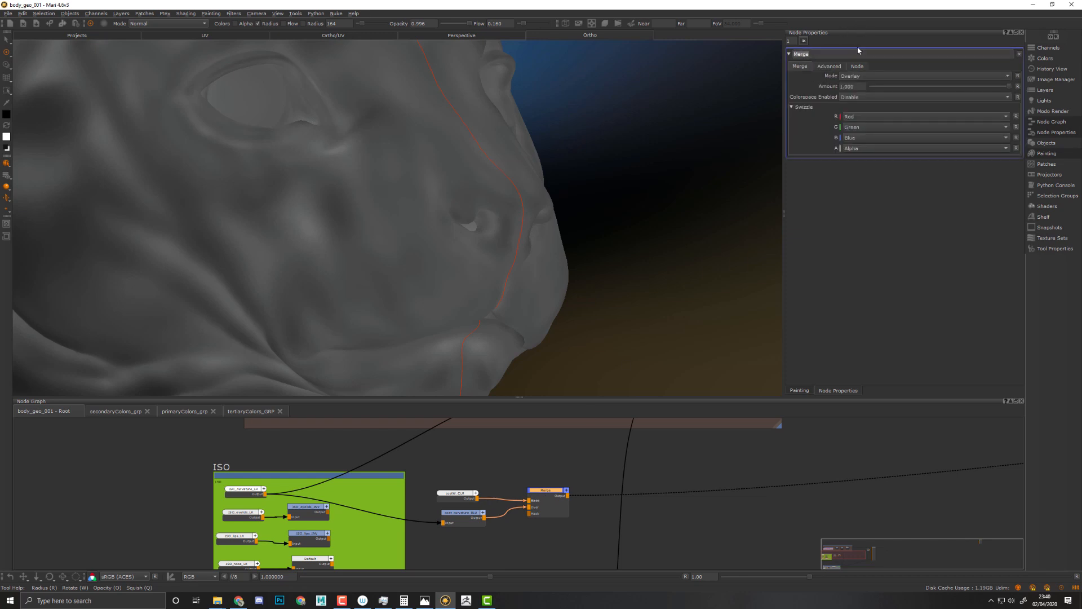
type("coat_curvature_MRG")
key("Return")
middle_click_drag(574, 539, 492, 503)
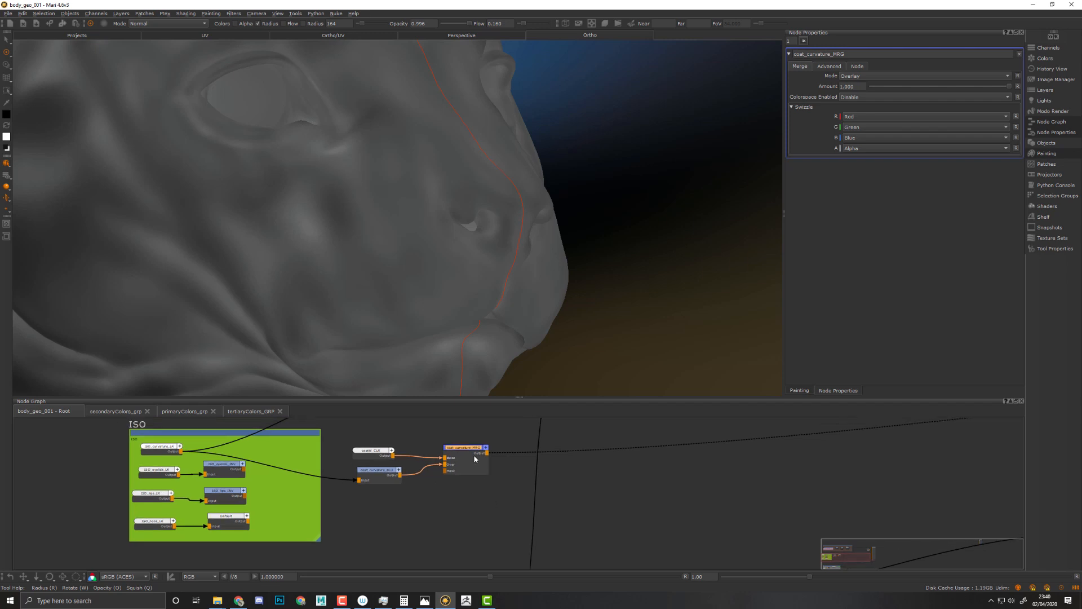
left_click_drag(474, 459, 478, 458)
key("m")
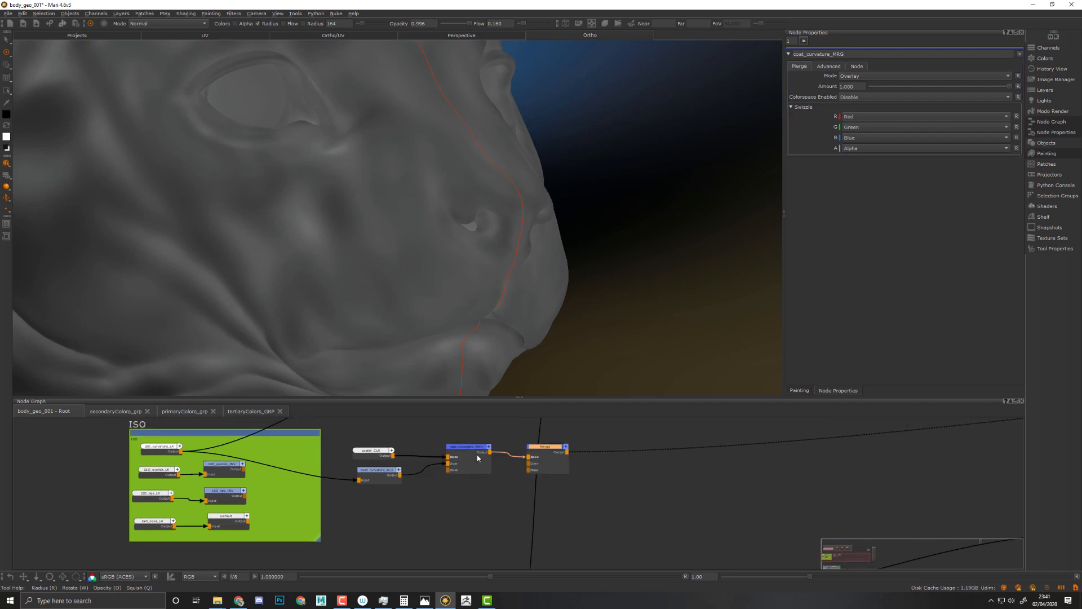
left_click_drag(556, 457, 594, 455)
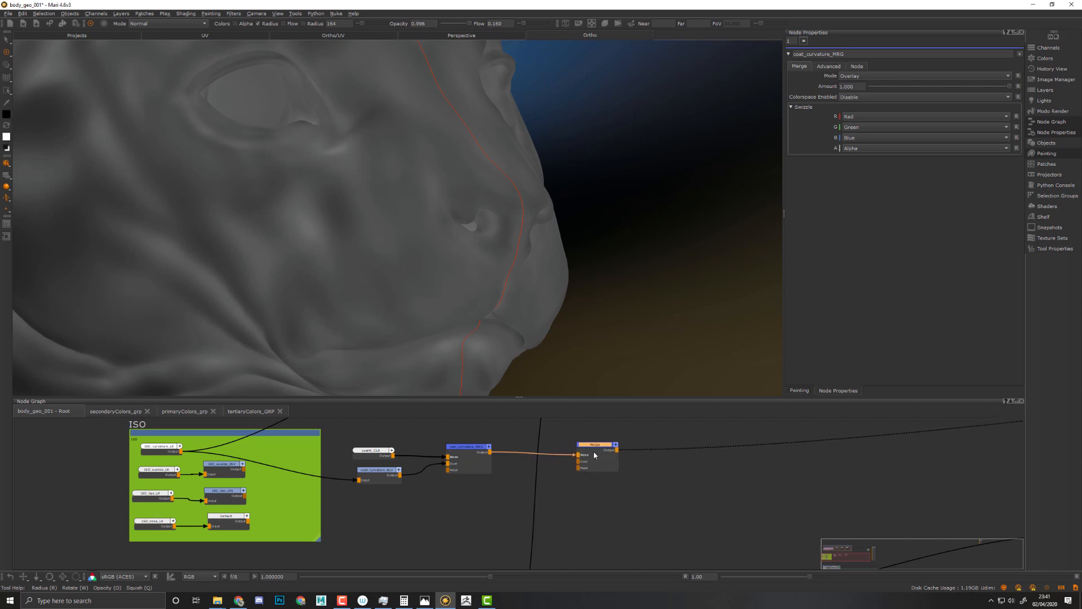
key("Delete")
- Add a MergeNoAlpha node with coat_curvature_MRG feeding its Base input, and place it farther along the chain
left_click(471, 451)
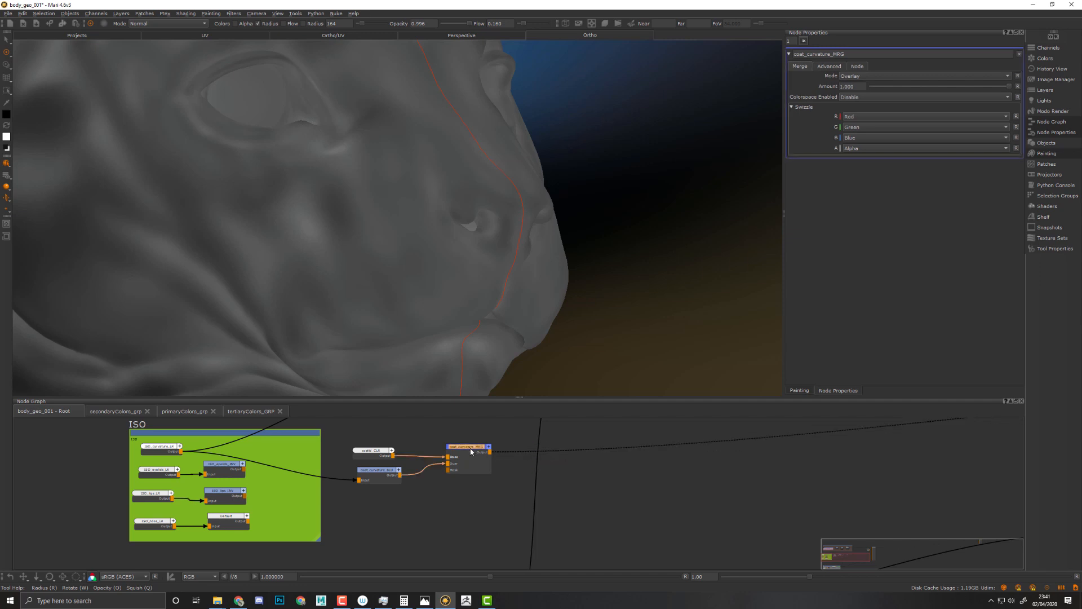
key("Tab")
type("d")
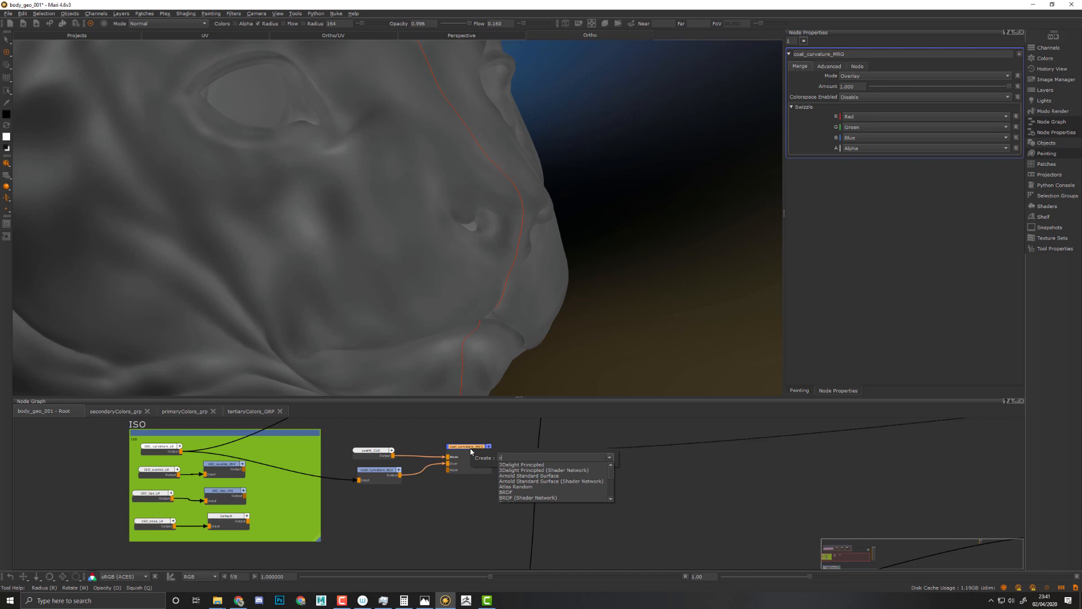
key("BackSpace")
type("m")
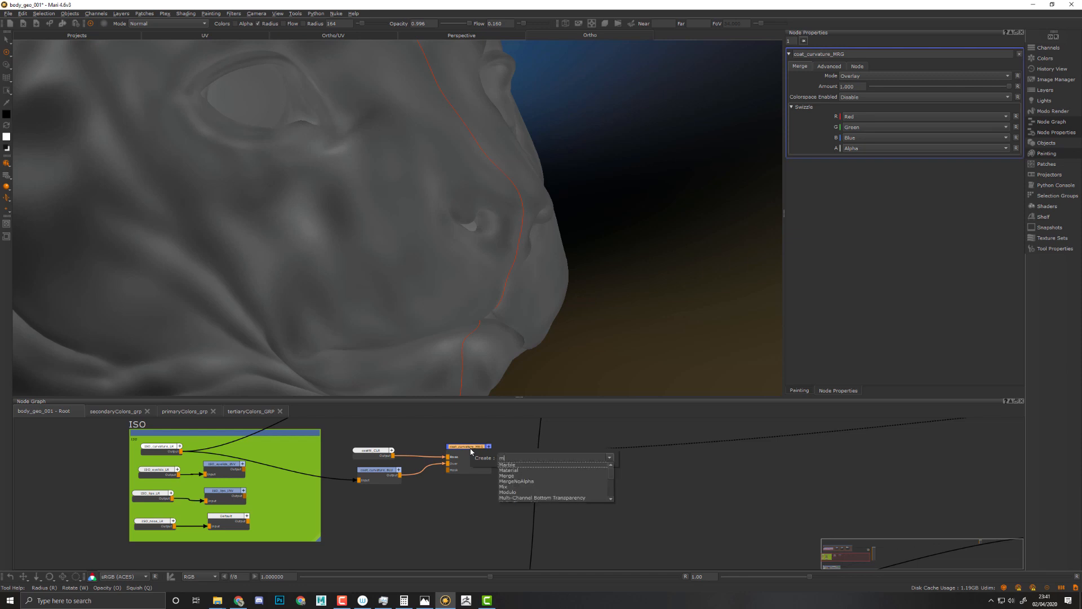
key("Down")
key("Down")
key("Down")
key("Down")
key("Return")
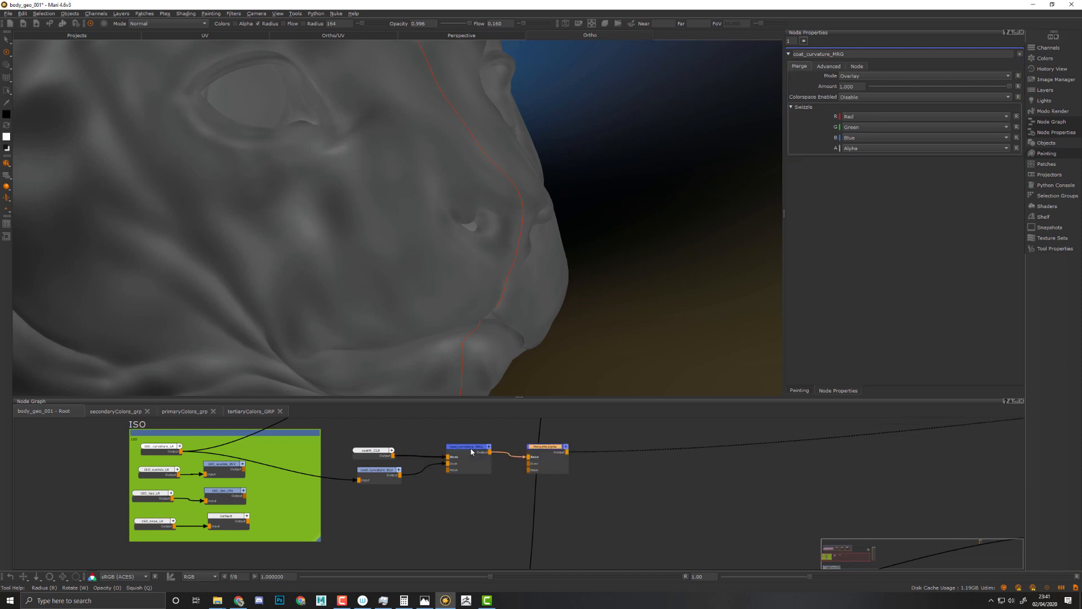
left_click_drag(545, 454, 609, 448)
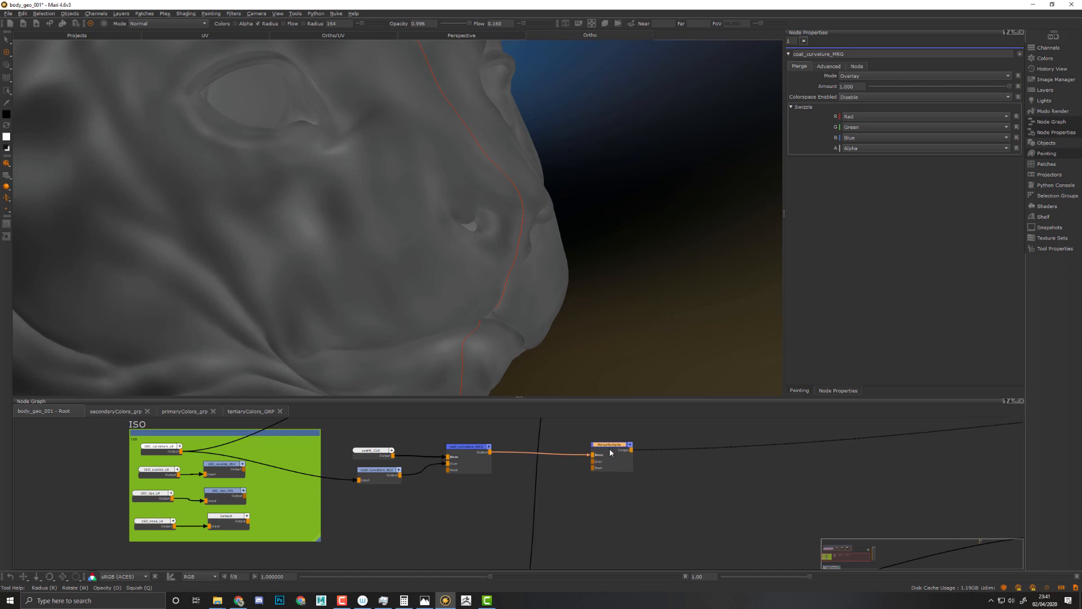
- Add a Brightness node in the empty space below the link between coat_curvature_MRG and the MergeNoAlpha node
left_click(520, 498)
key("Tab")
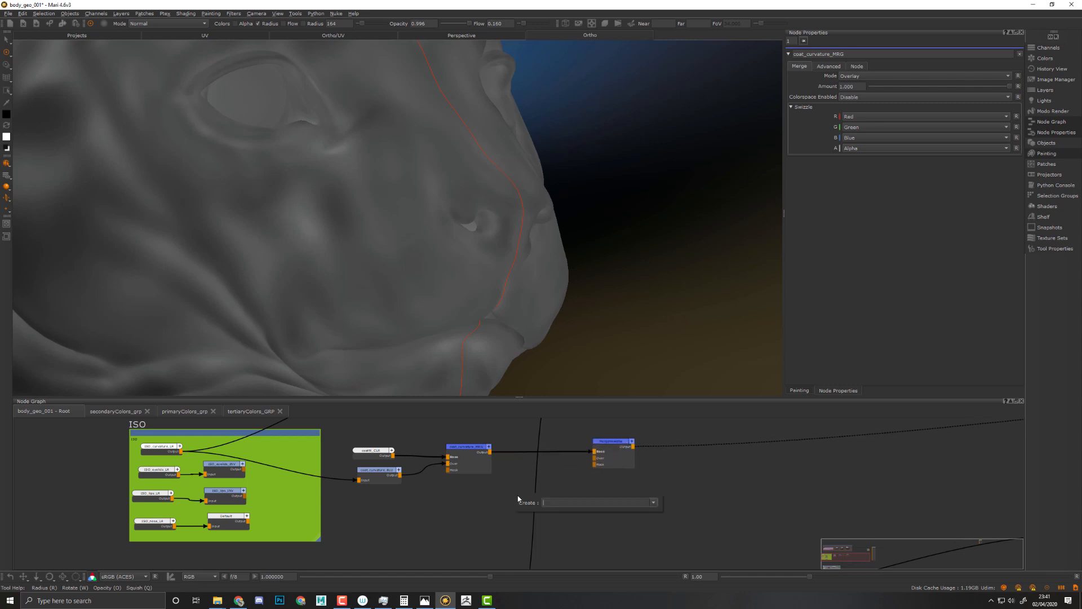
type("br")
key("Down")
key("Down")
key("Down")
key("Down")
key("Return")
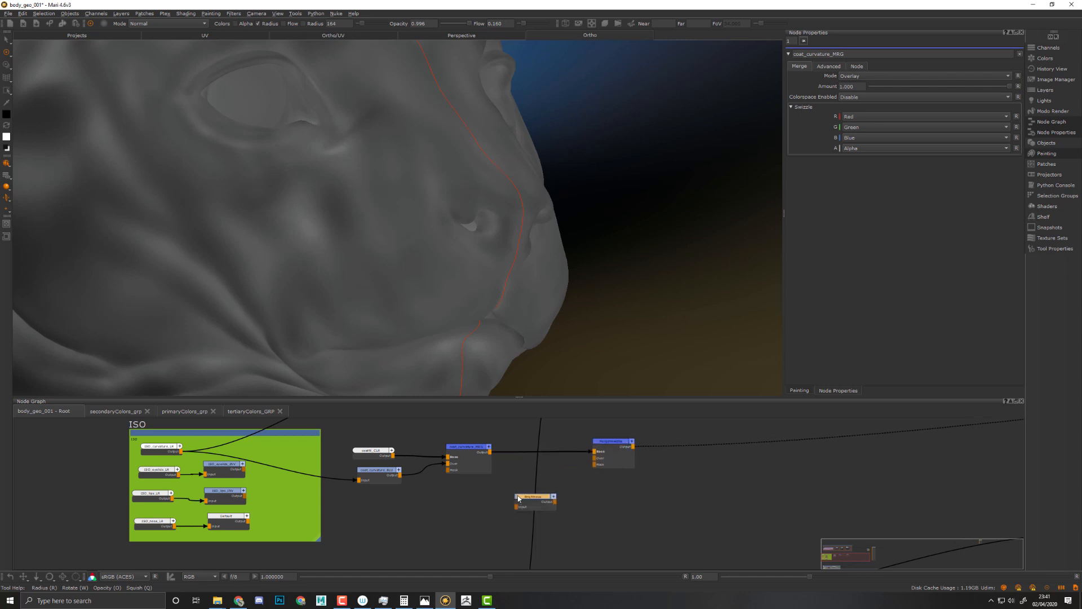
- Feed coat_curvature_MRG through the Brightness node into the MergeNoAlpha's Over input, and display the merge result on the model
scroll(501, 495, "up", 1)
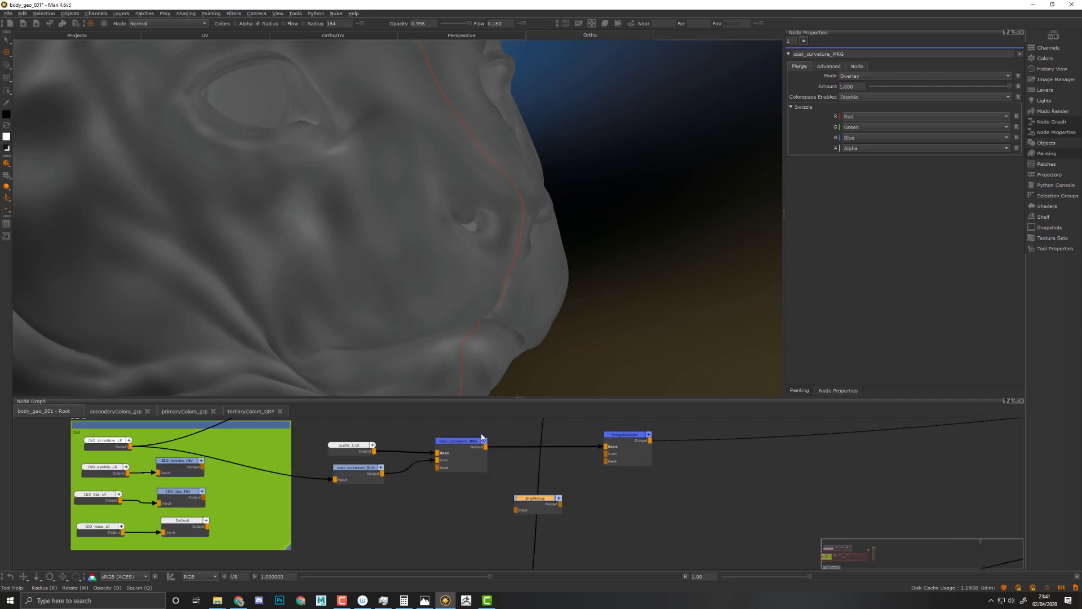
left_click_drag(486, 447, 616, 455)
left_click_drag(532, 503, 535, 476)
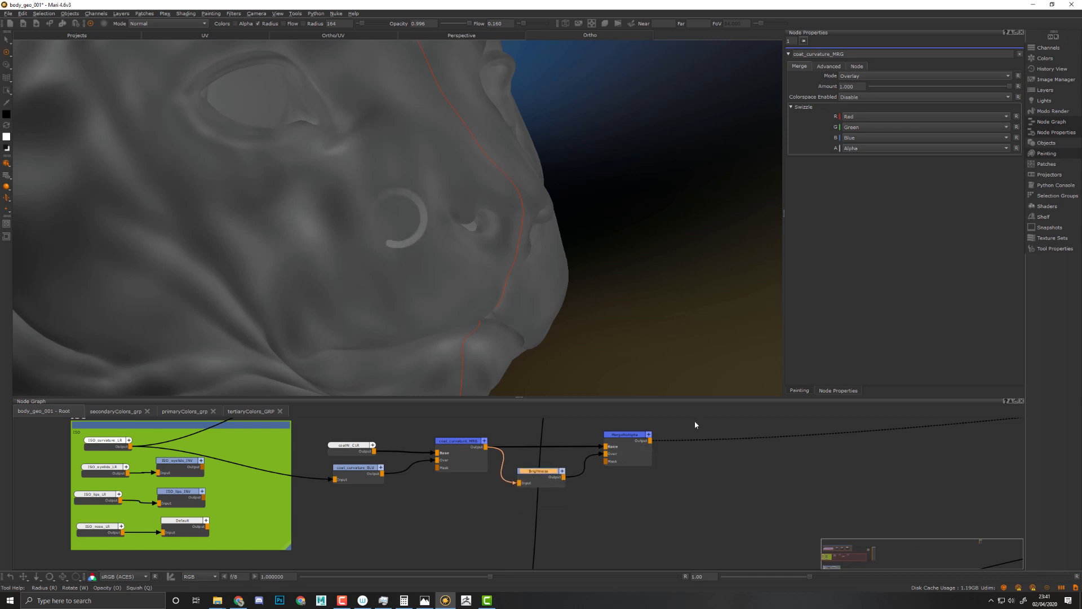
left_click(632, 444)
key("v")
middle_click_drag(577, 523, 610, 516)
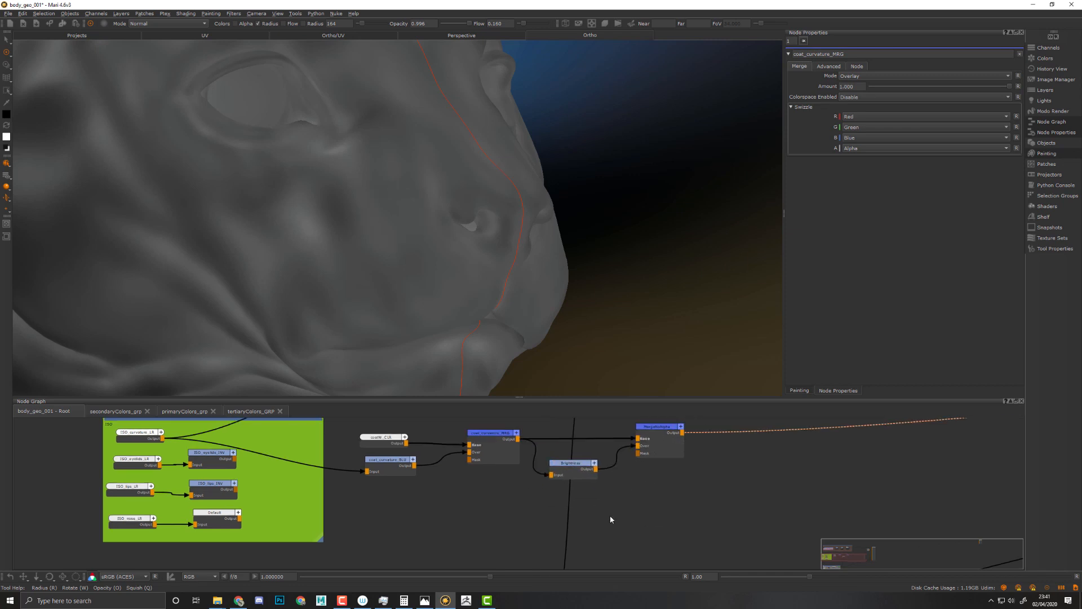
left_click_drag(235, 460, 637, 453)
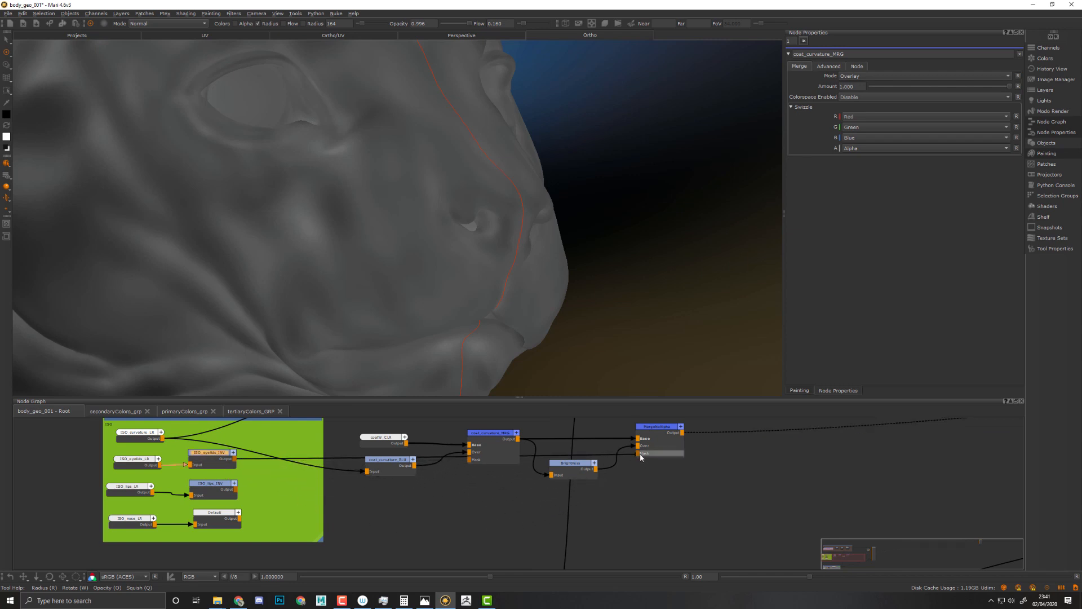
right_click(637, 460)
left_click(604, 489)
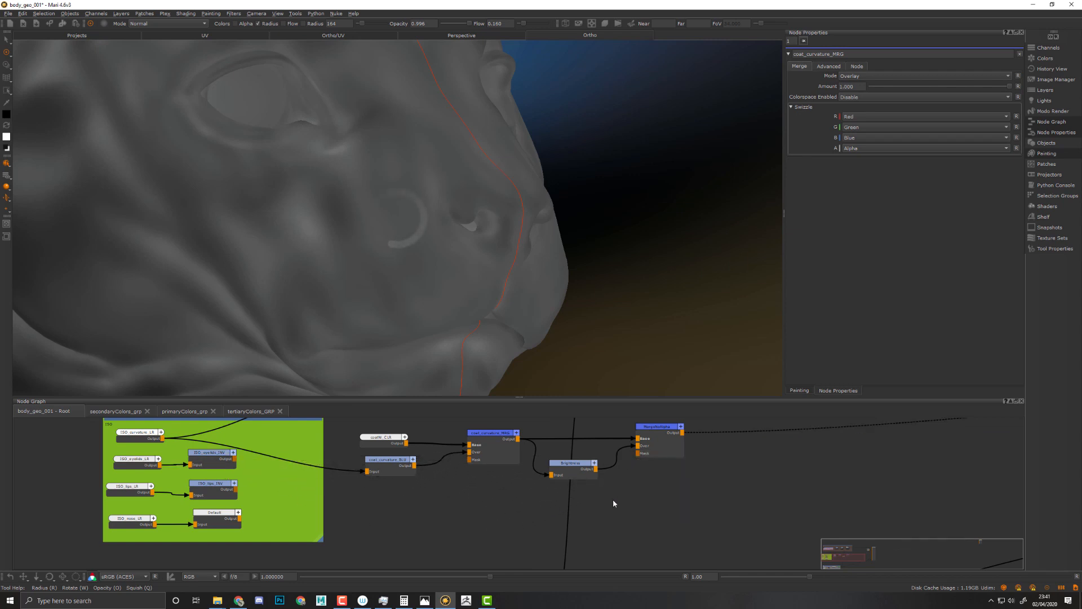
- Connect the inverted eyelid isolation to the MergeNoAlpha's Mask input and set the Brightness node to about 0.871
left_click_drag(235, 459, 637, 454)
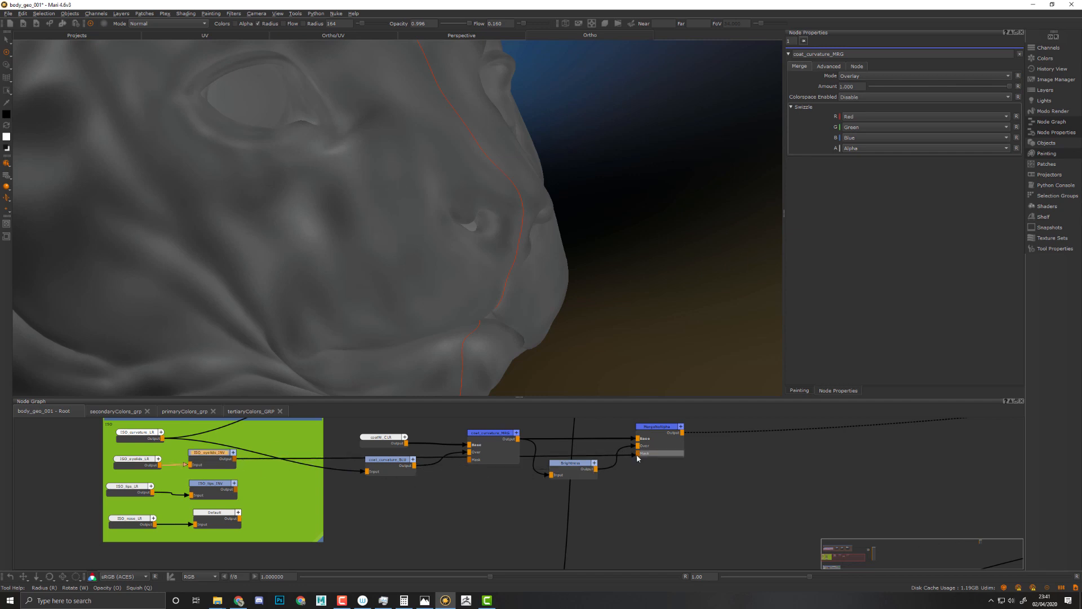
left_click(575, 471)
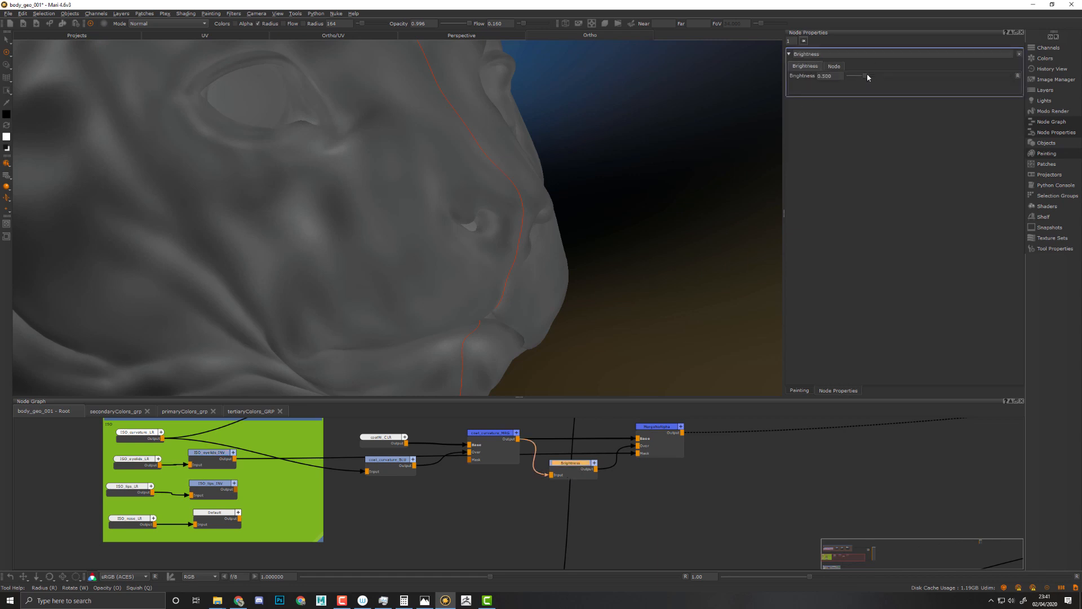
left_click_drag(868, 75, 874, 75)
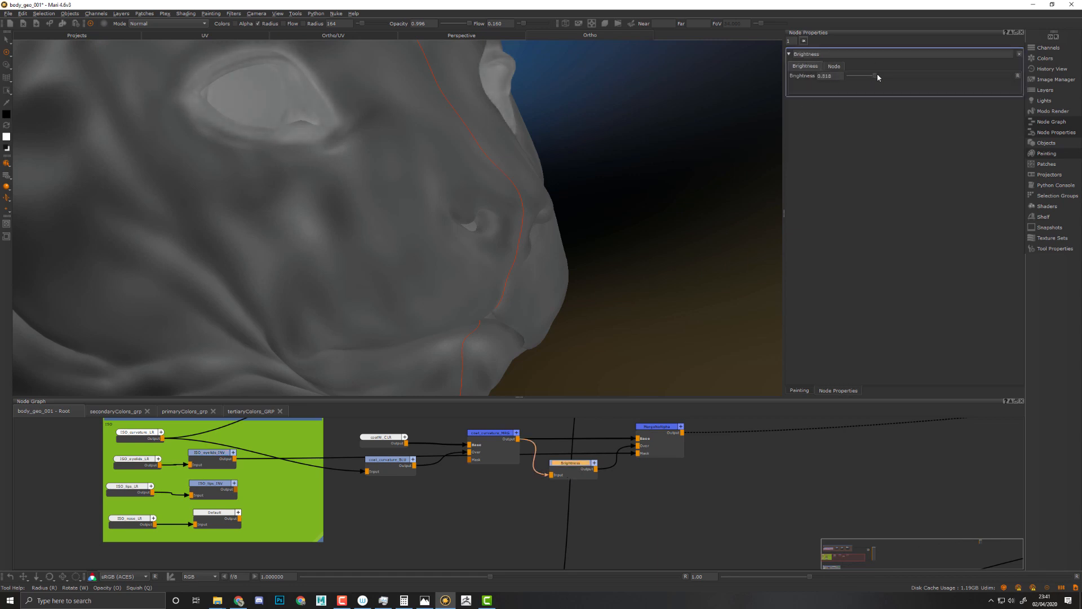
- Touch up the ISO_eyelids_LR mask around the inner corner of the eye, alternating between the two paint colours
left_click(143, 463)
middle_click_drag(351, 108, 404, 191)
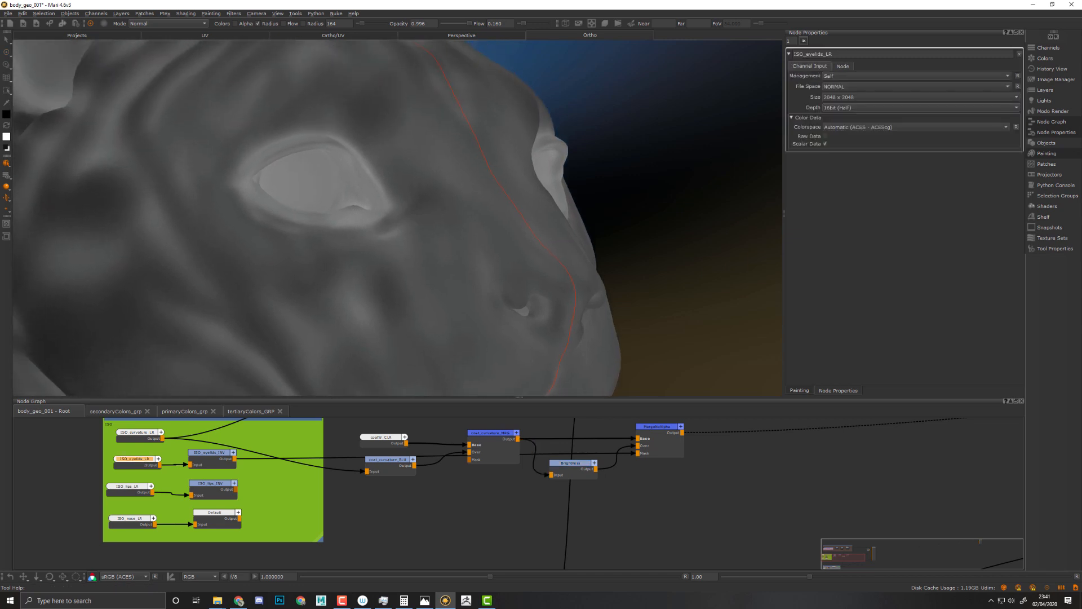
left_click_drag(405, 190, 290, 234, "alt")
right_click_drag(298, 233, 389, 253, "alt")
left_click_drag(372, 253, 434, 237, "alt")
right_click_drag(395, 236, 452, 245, "alt")
left_click_drag(451, 244, 452, 259, "alt")
key("x")
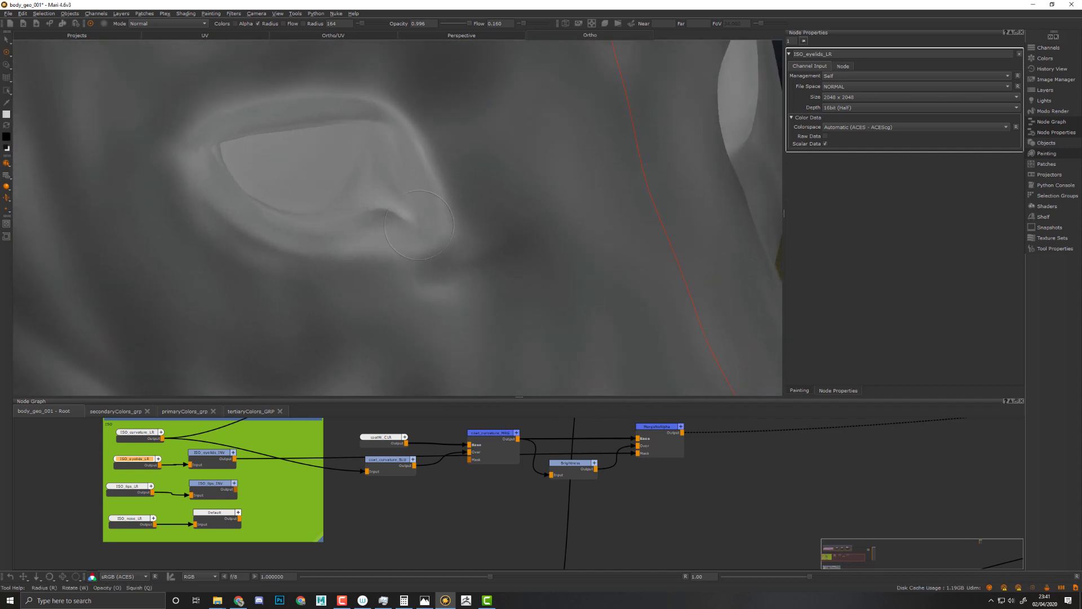
key("x")
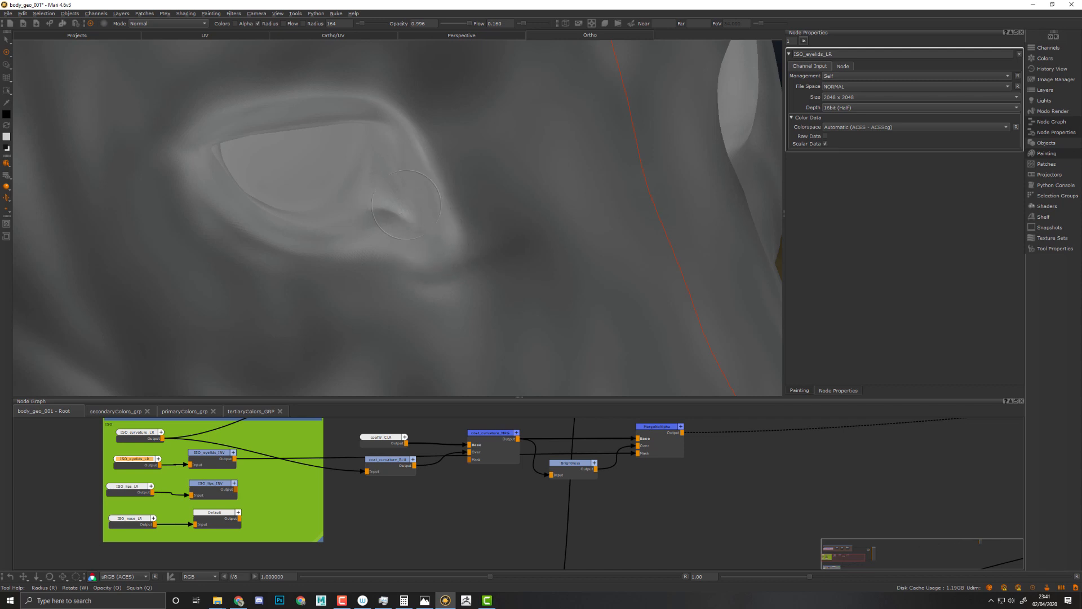
left_click(423, 229)
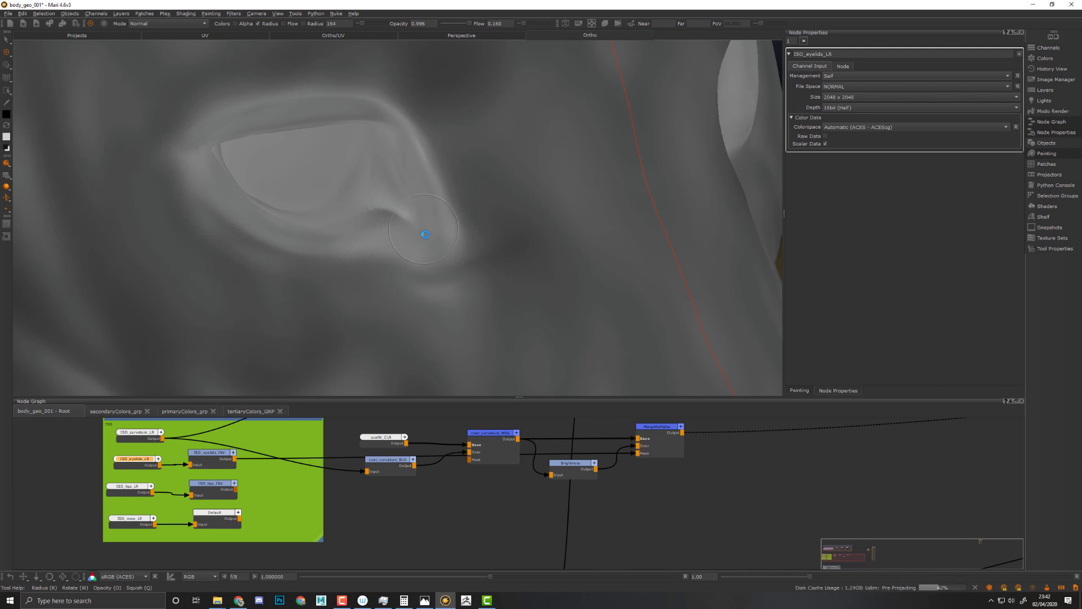
- Rename the Brightness node eyeLid_BGT
left_click(561, 471)
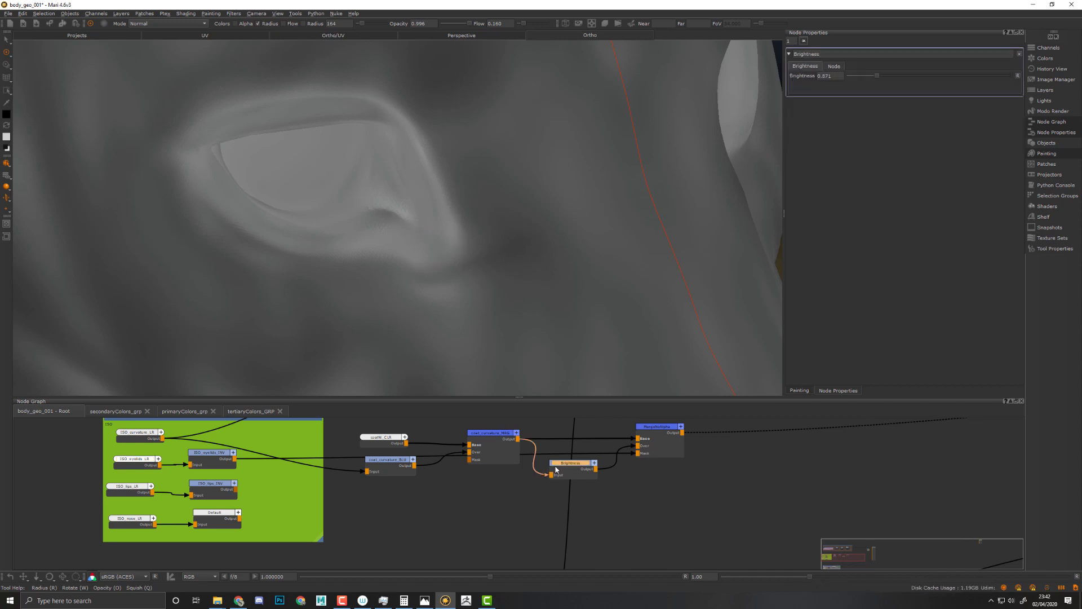
double_click(871, 54)
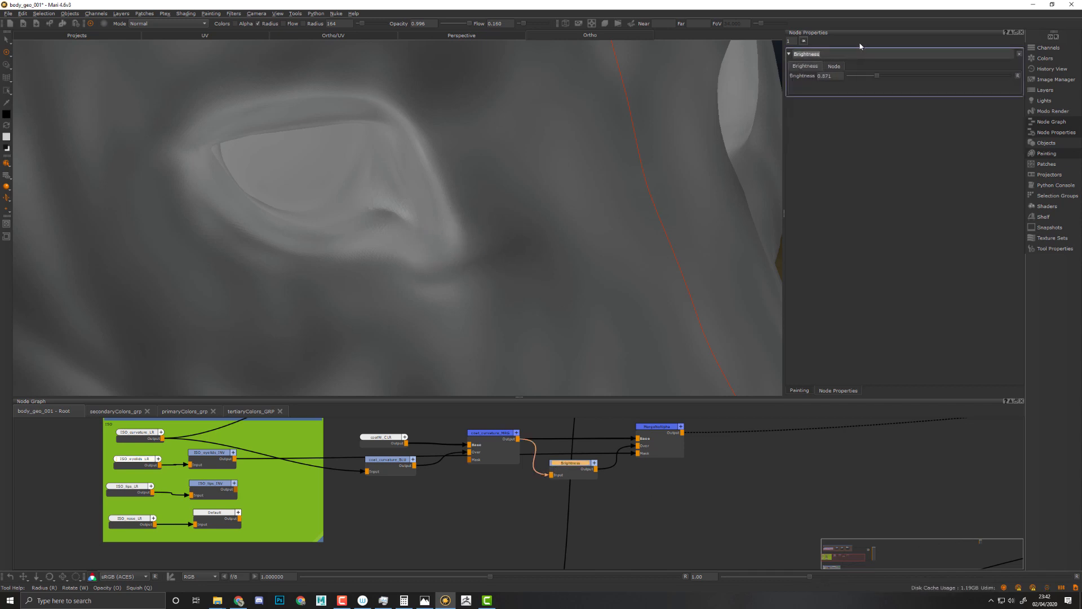
type("eyeLid_BGT")
key("Return")
- Rename the MergeNoAlpha node eyeLid_MRG
left_click(657, 427)
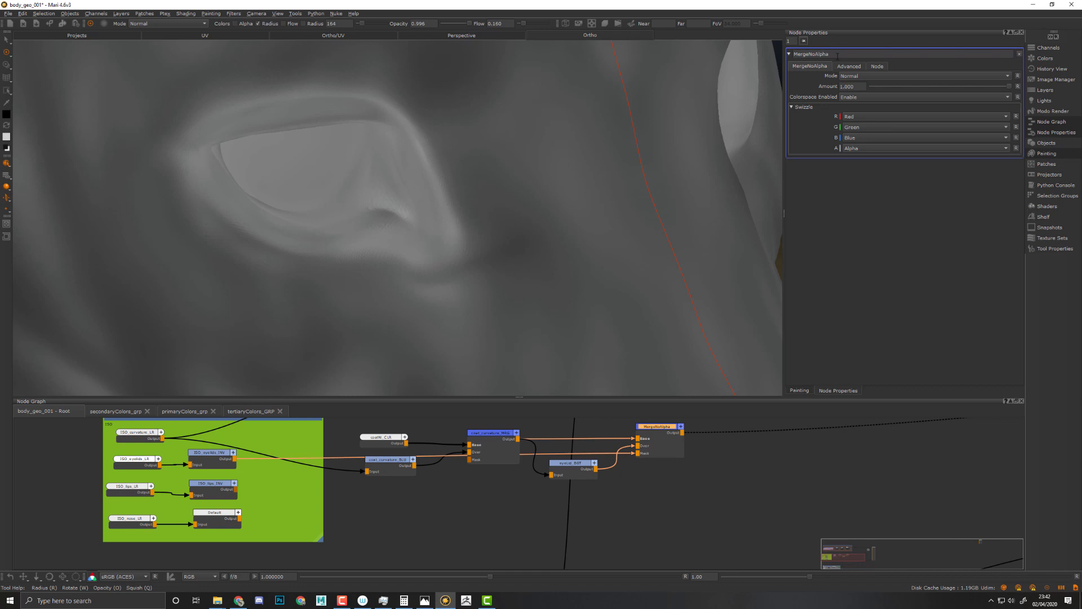
mouse_move(830, 54)
left_mouse_down()
mouse_move(792, 54)
mouse_move(814, 54)
left_mouse_up()
type("eyeLid_BGT")
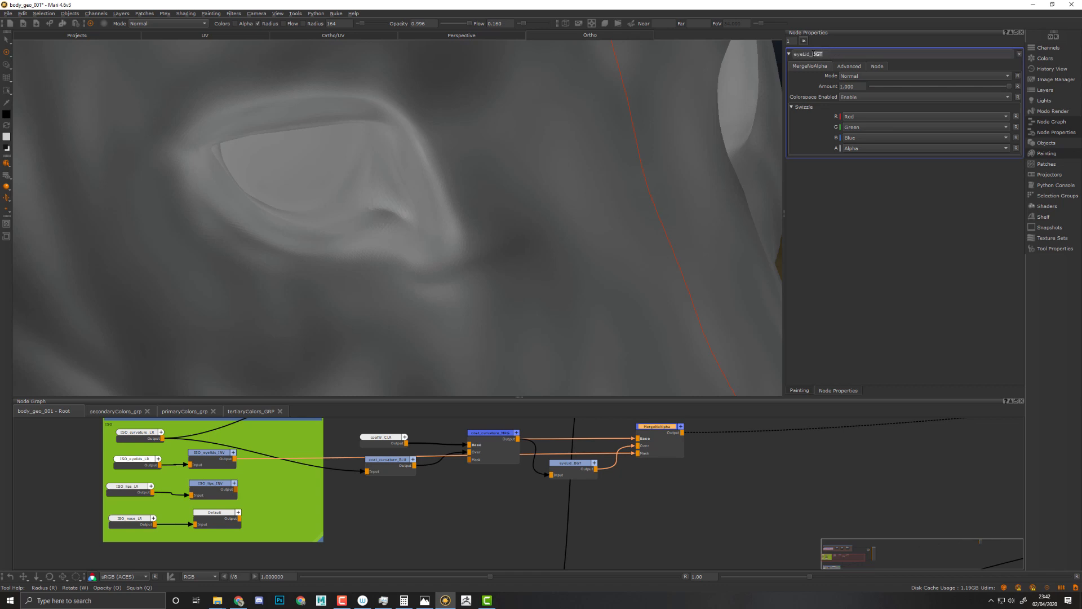
type("m")
- Duplicate eyeLid_BGT and eyeLid_MRG and chain the copies after eyeLid_MRG, feeding both the new Brightness input and the new merge's Base
middle_click_drag(715, 452, 599, 481)
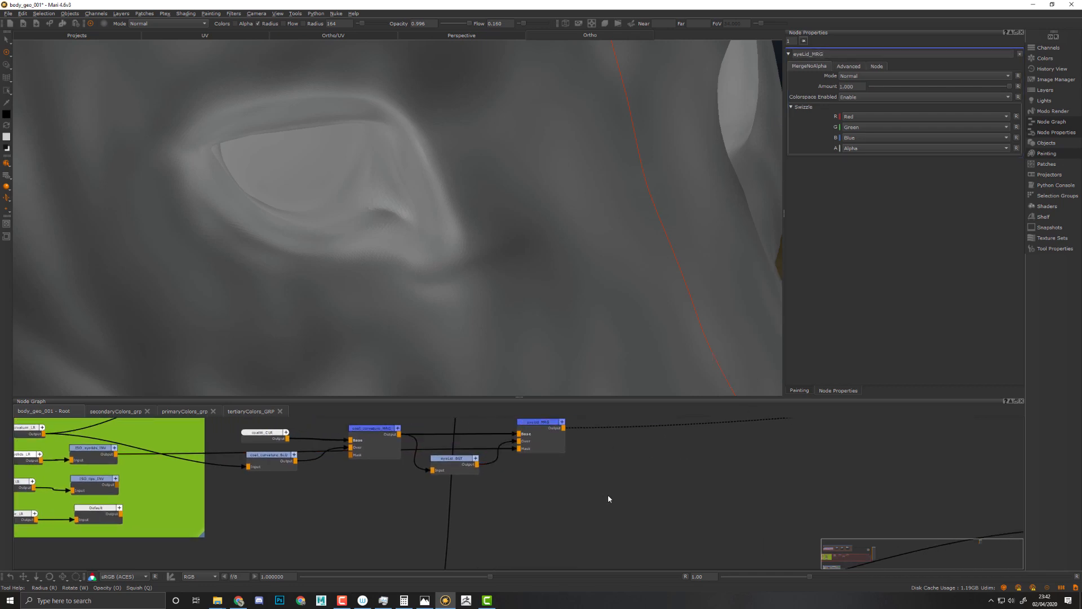
left_click_drag(608, 495, 459, 428)
key("ctrl+v")
left_click_drag(644, 489, 726, 464)
left_click_drag(564, 475, 623, 512)
- Connect the inverted lips isolation to the duplicated merge's Mask input and check the effect around the cat's mouth
middle_click_drag(301, 540, 415, 505)
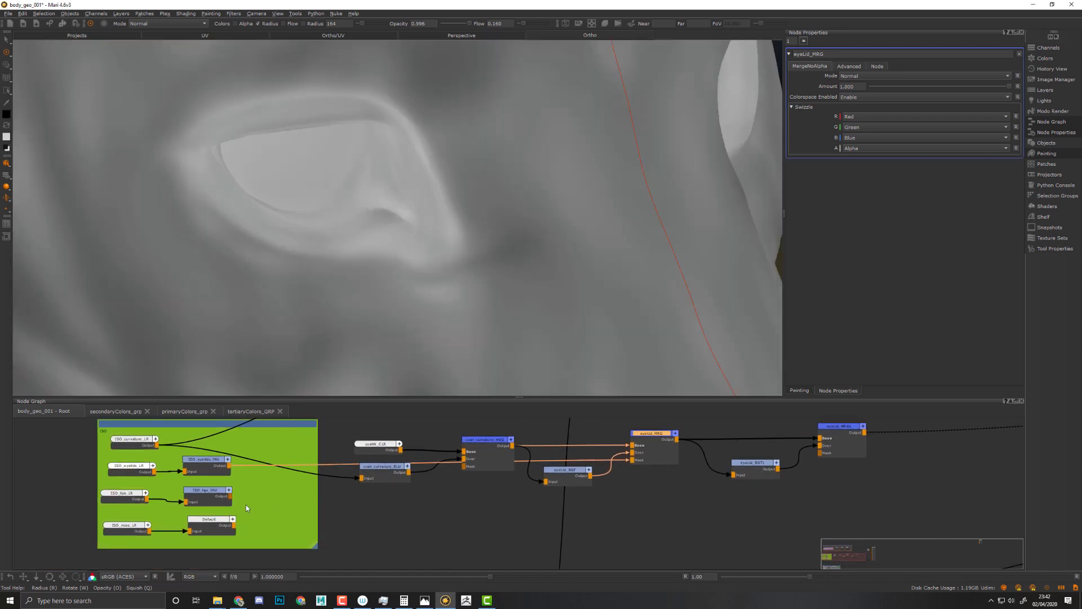
left_click_drag(230, 496, 820, 453)
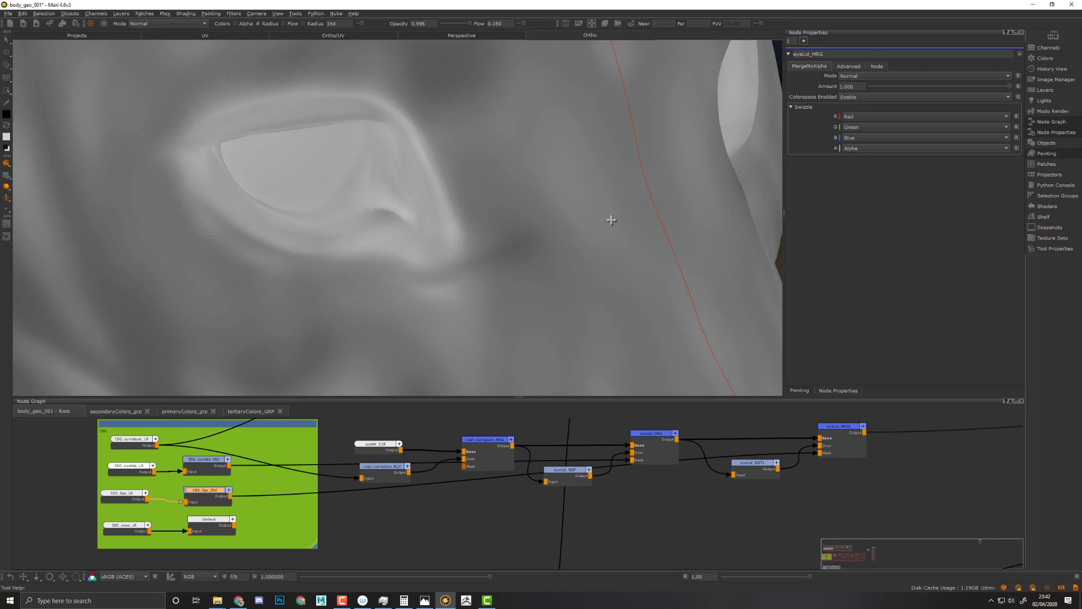
middle_click_drag(578, 181, 616, 232, "alt")
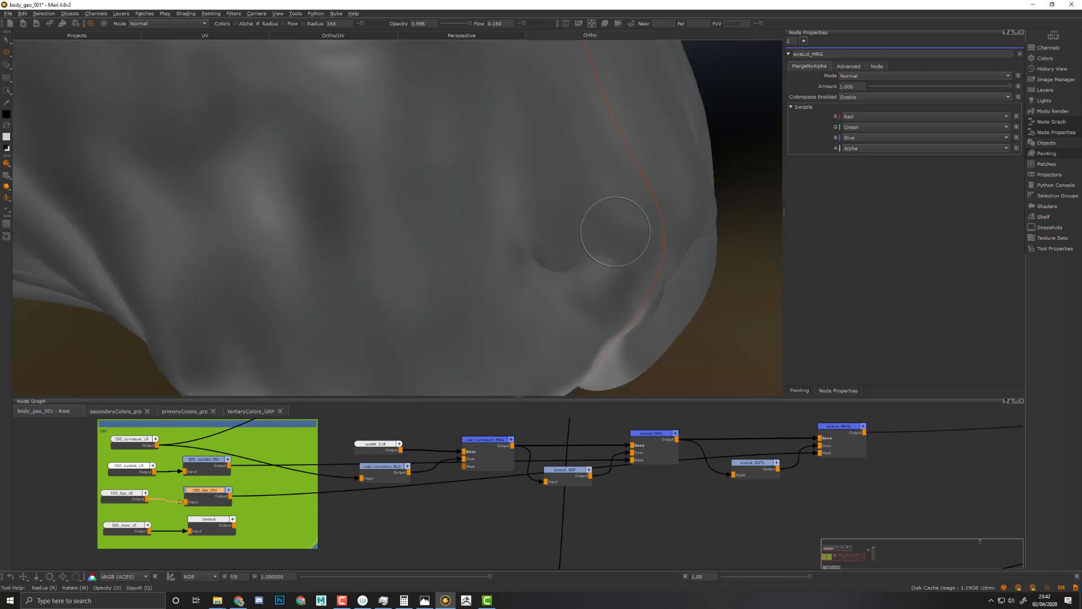
right_click_drag(616, 231, 362, 114, "alt")
mouse_move(615, 180)
left_mouse_down("alt")
mouse_move(438, 160)
mouse_move(521, 198)
left_mouse_up("alt")
middle_click_drag(521, 197, 529, 170, "alt")
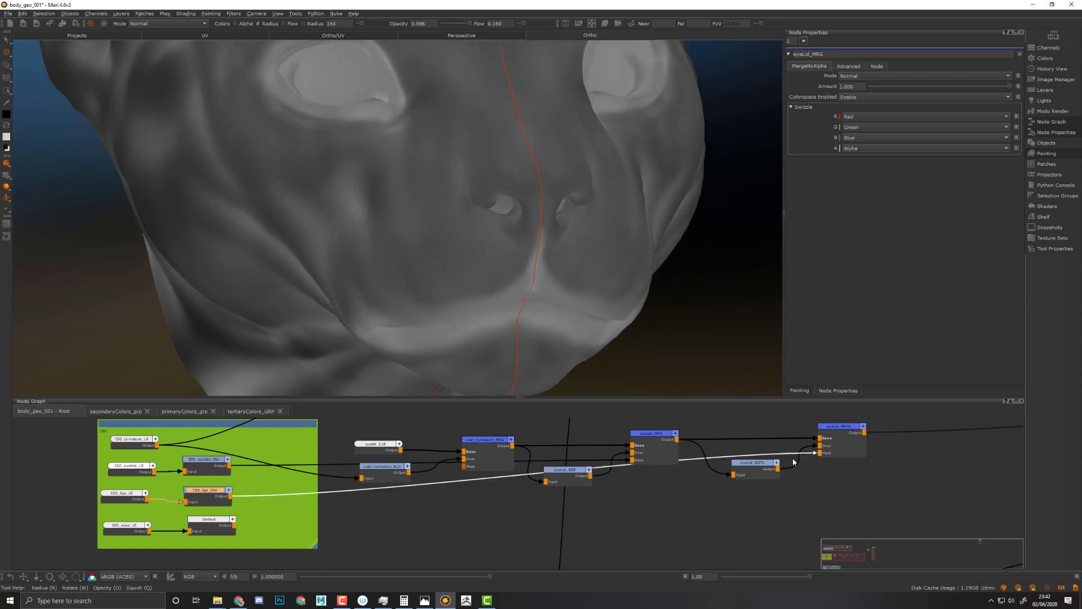
- Rename the duplicated Brightness node lips_BGT and the duplicated merge lips_MRG
left_click(758, 477)
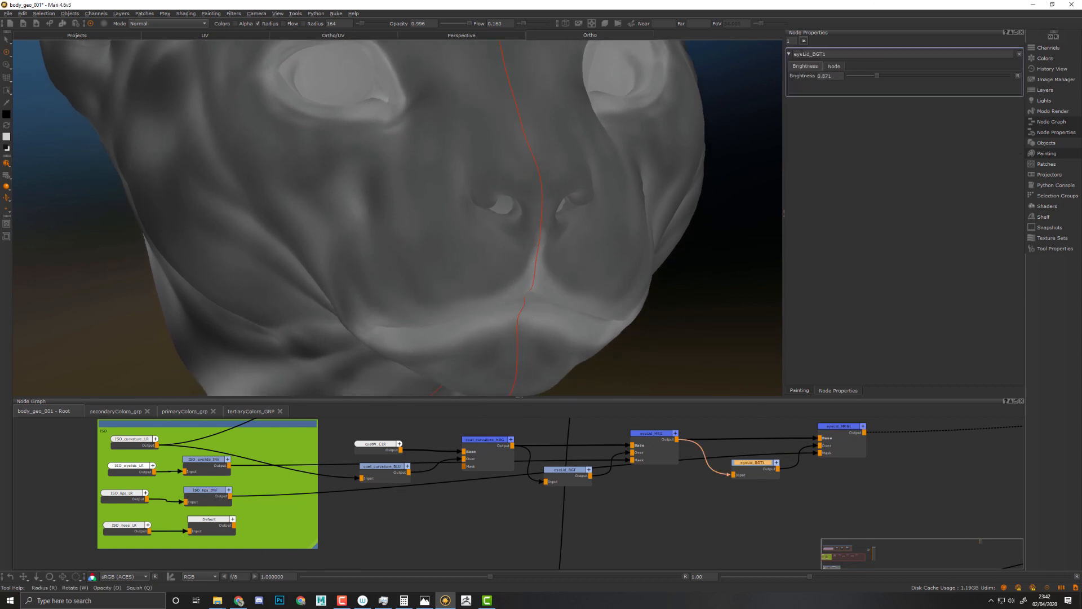
double_click(802, 54)
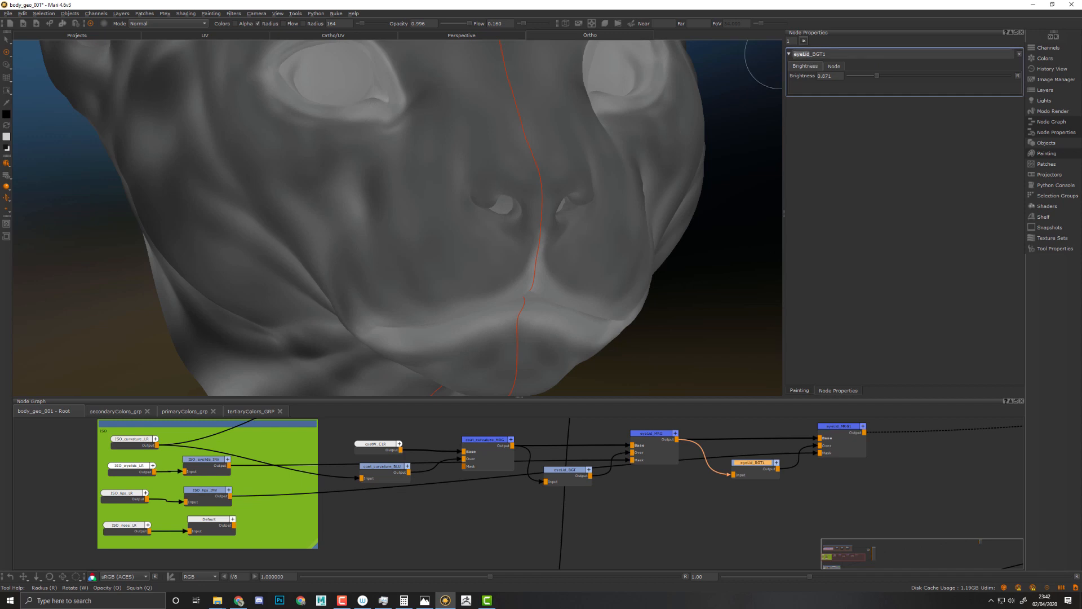
type("lips")
double_click(799, 53)
left_click(795, 54)
left_click(837, 427)
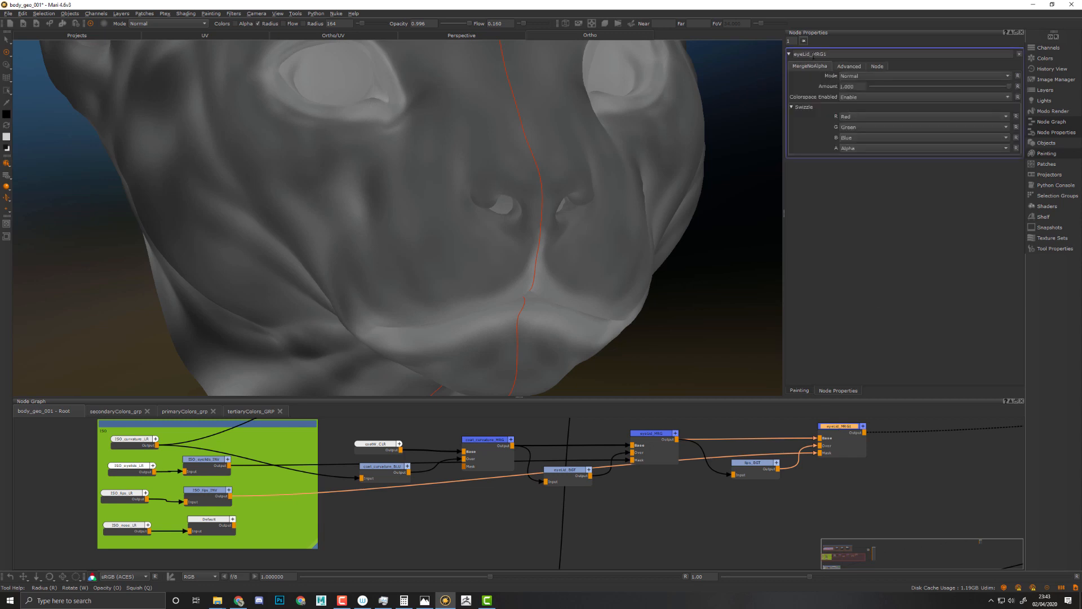
left_click_drag(814, 55, 743, 62)
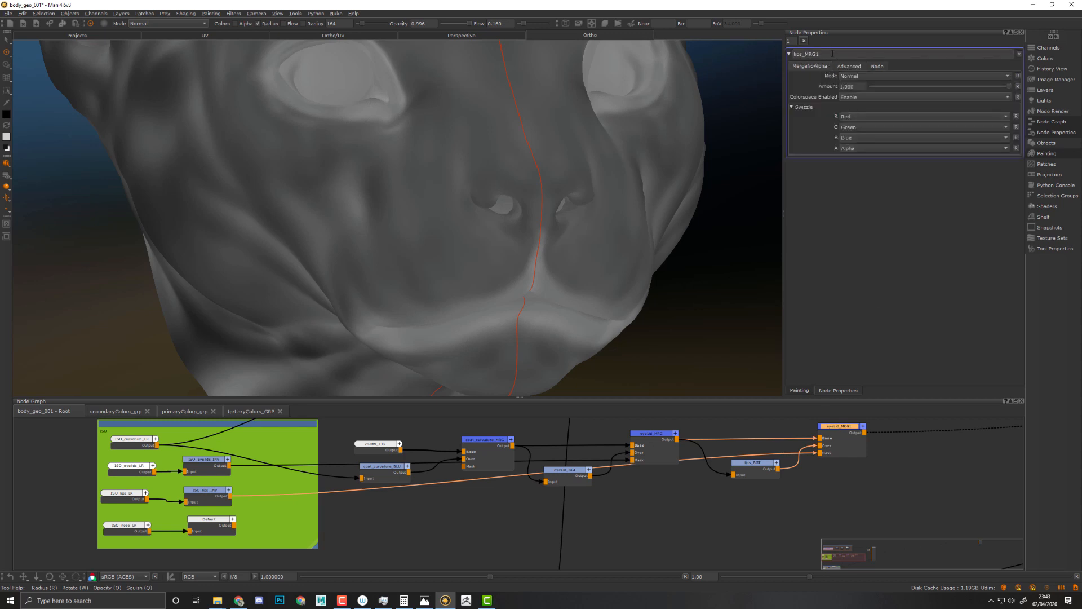
- Duplicate lips_BGT and lips_MRG, insert the copied merge after lips_MRG, and connect lips_MRG to the copied Brightness node's input
middle_click_drag(742, 453, 689, 420)
middle_click_drag(816, 475, 845, 518)
left_click_drag(852, 429, 733, 482)
middle_click_drag(910, 462, 743, 454)
key("ctrl+v")
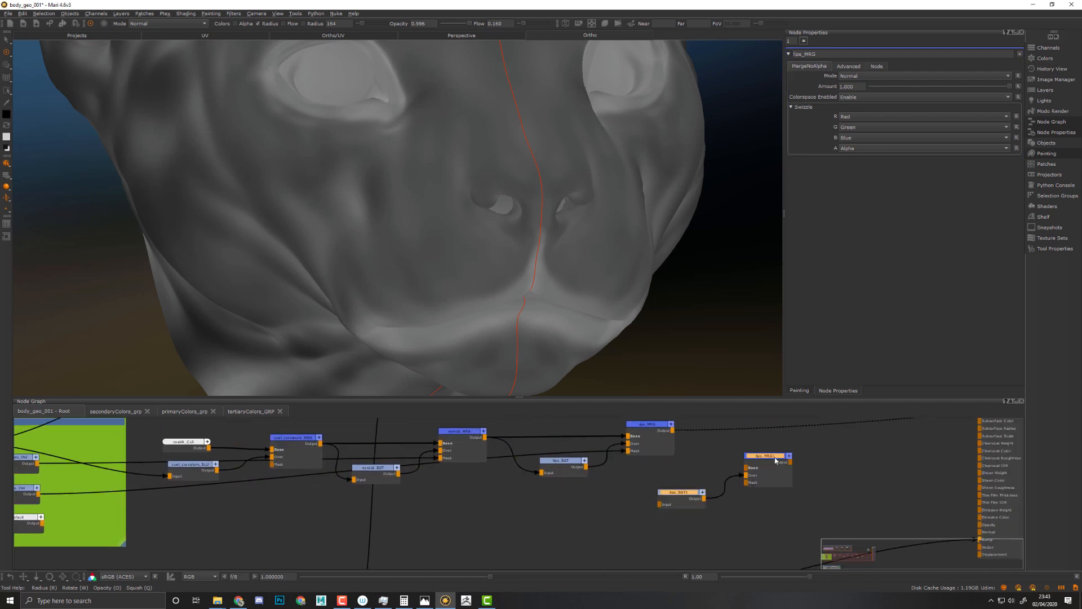
left_click_drag(774, 460, 814, 460)
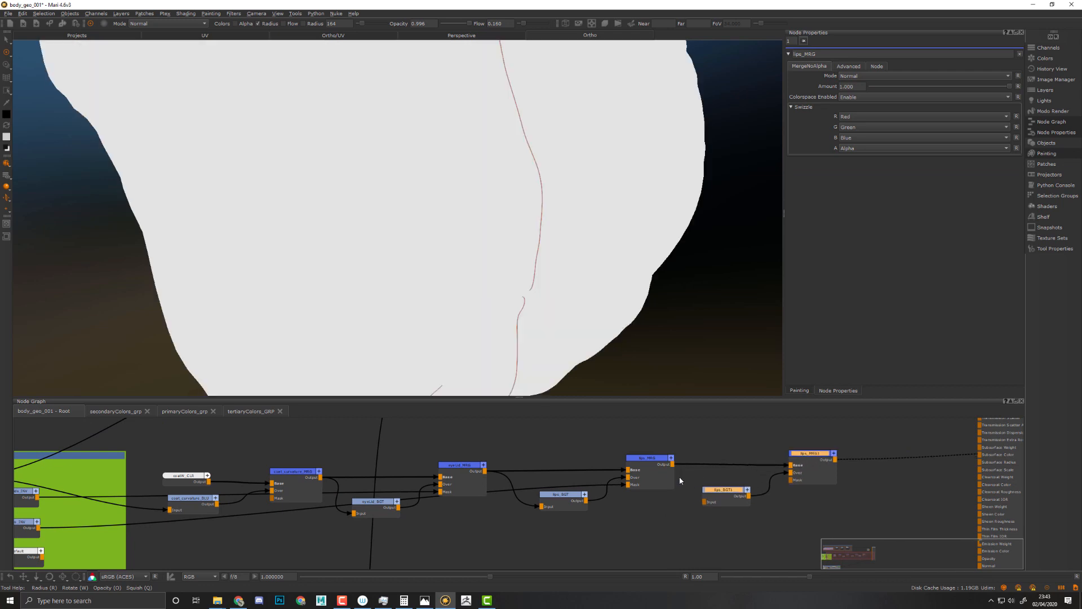
left_click_drag(673, 464, 706, 502)
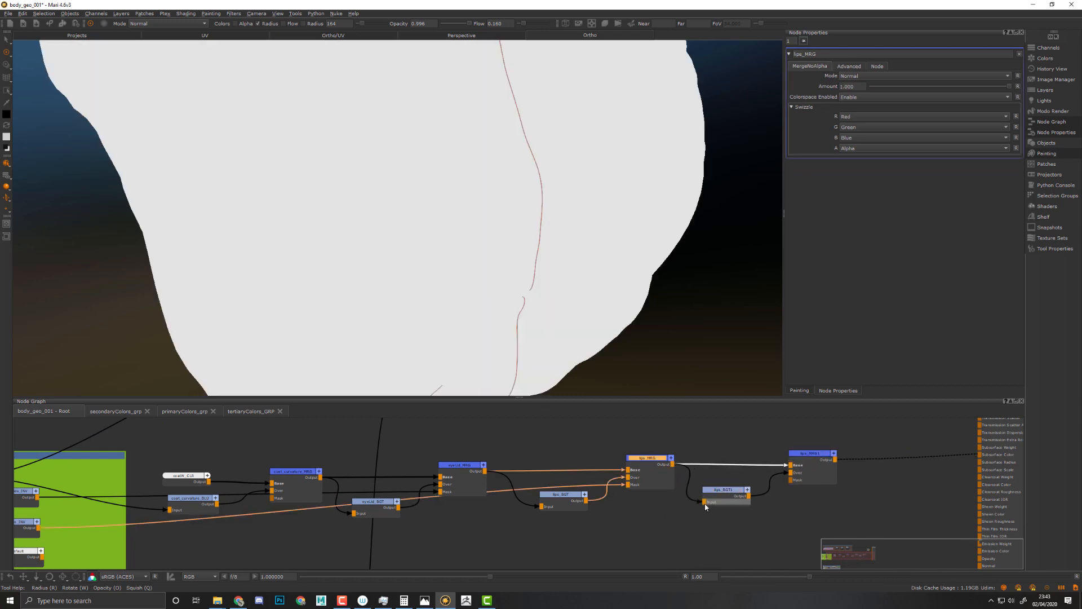
- Shift the Default node down slightly in the ISO group and connect ISO_nose_LR to the newest merge's Mask input
middle_click_drag(726, 528, 687, 514)
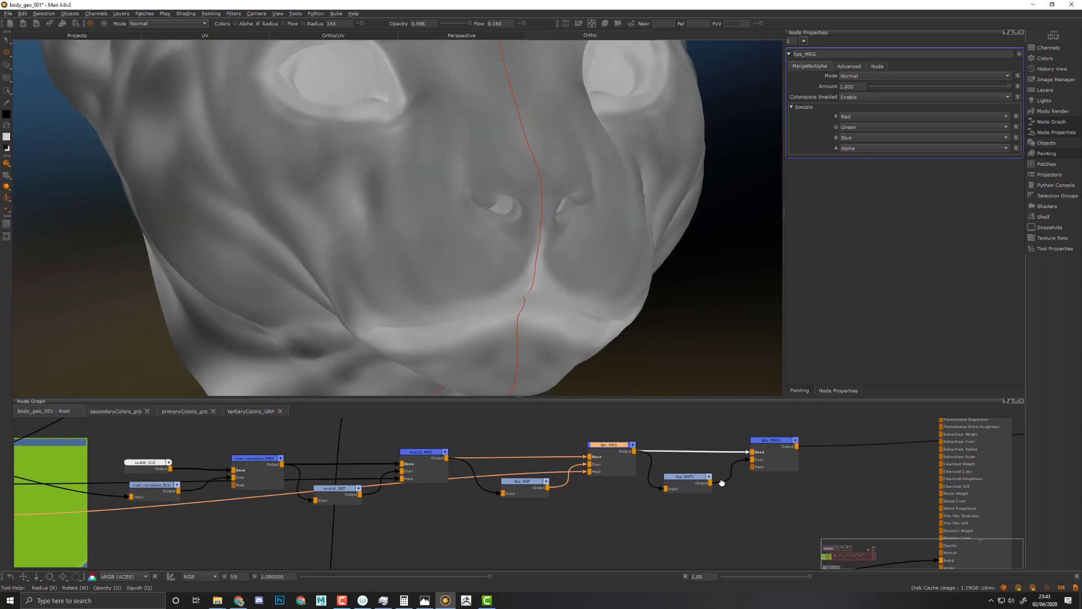
middle_click_drag(293, 546, 449, 507)
mouse_move(343, 529)
middle_mouse_down()
mouse_move(422, 523)
mouse_move(353, 539)
middle_mouse_up()
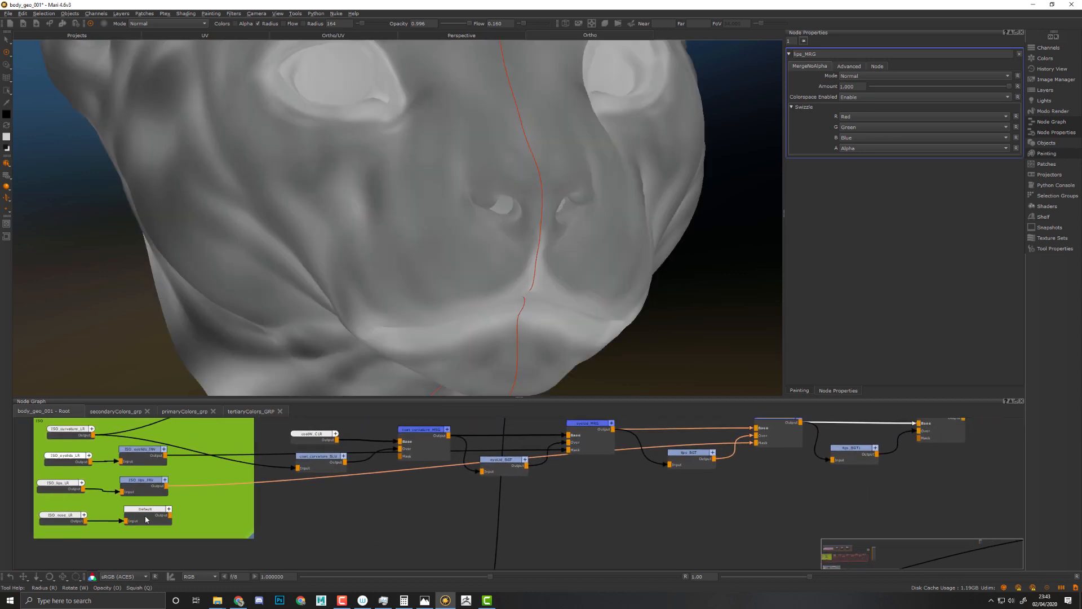
left_click_drag(145, 519, 143, 535)
left_click(89, 523)
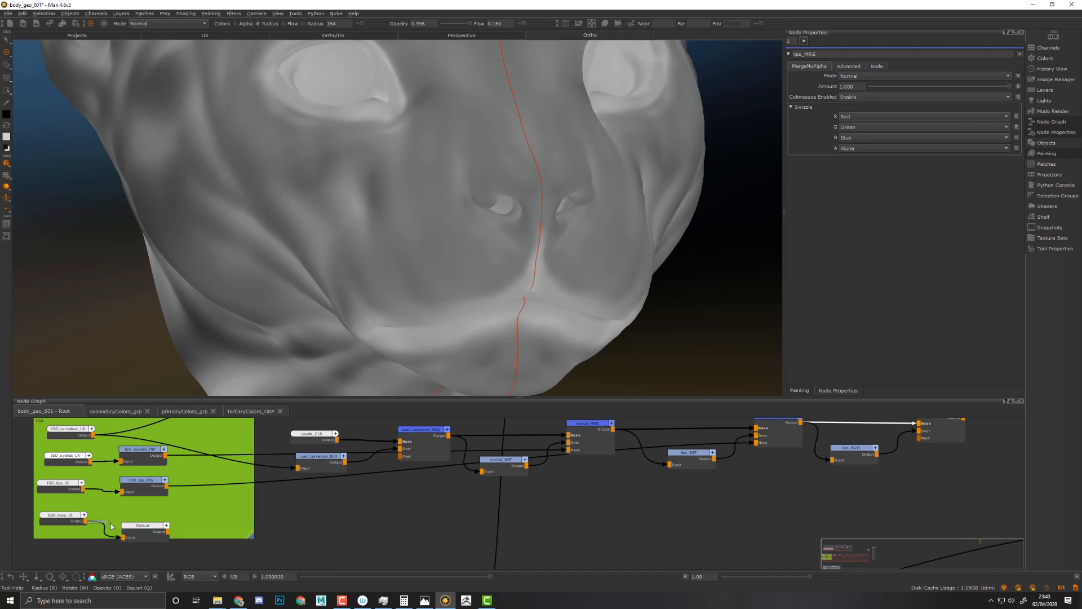
left_click_drag(86, 523, 921, 439)
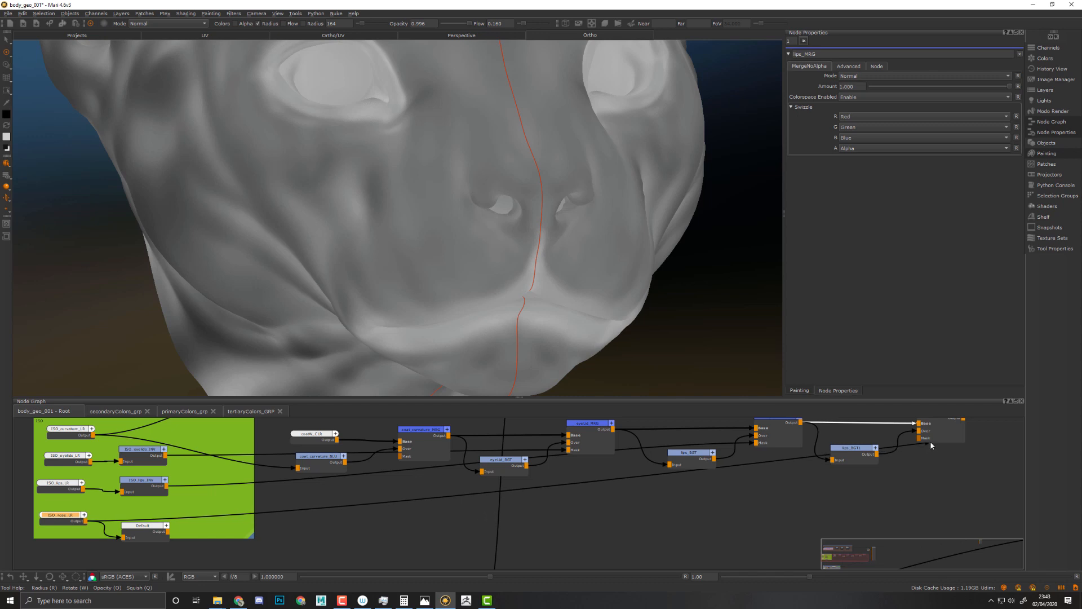
middle_click_drag(961, 475, 660, 486)
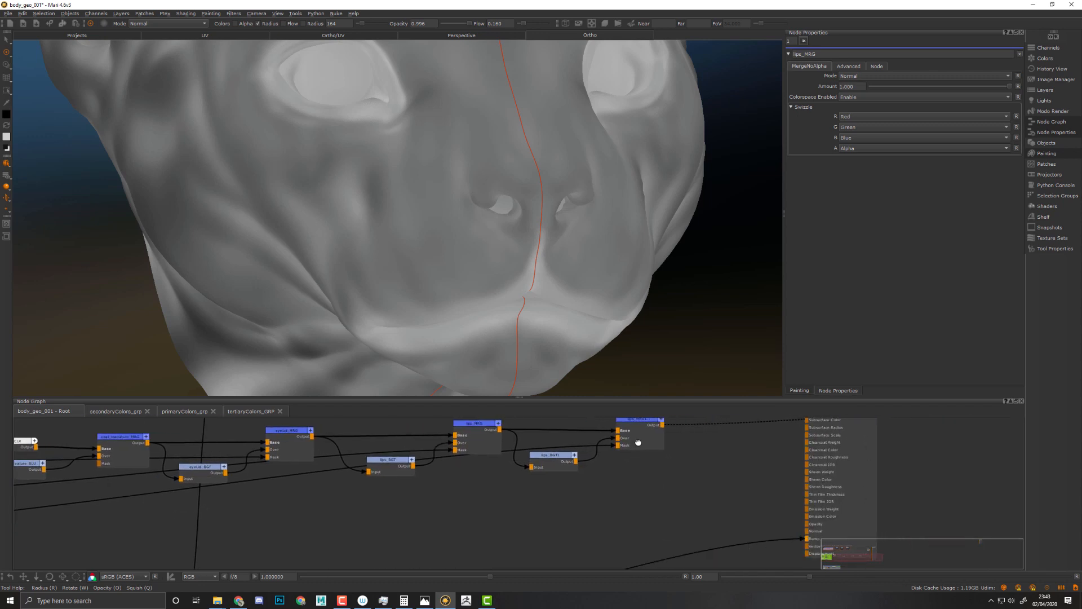
- Move the lips_MRG1 node farther from lips_BGT1 and lower in the graph to clear space in the chain
left_click(649, 451)
left_click_drag(671, 451, 673, 437)
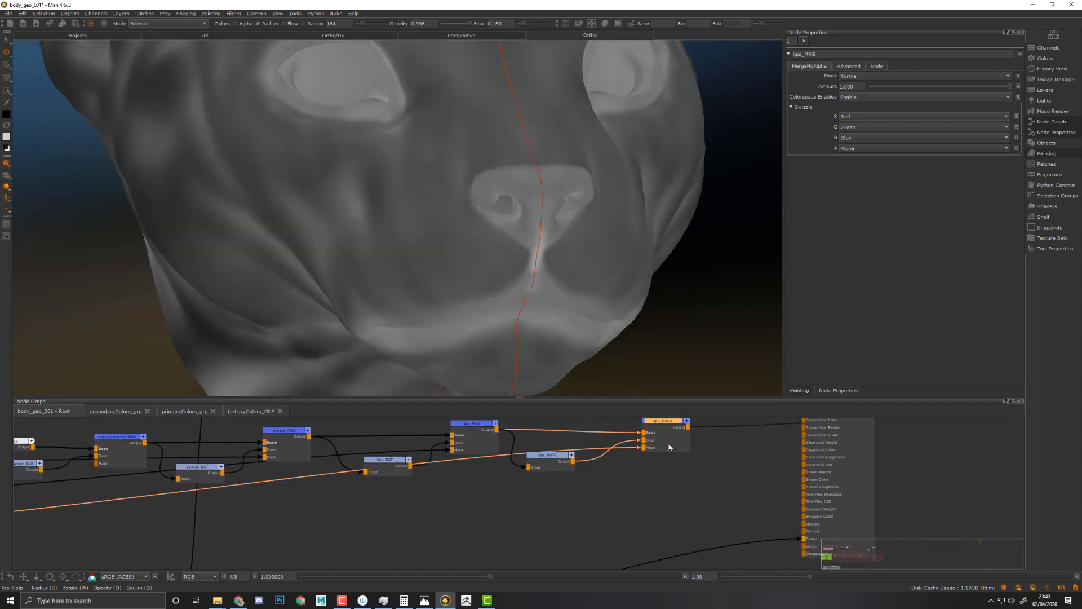
double_click(673, 430)
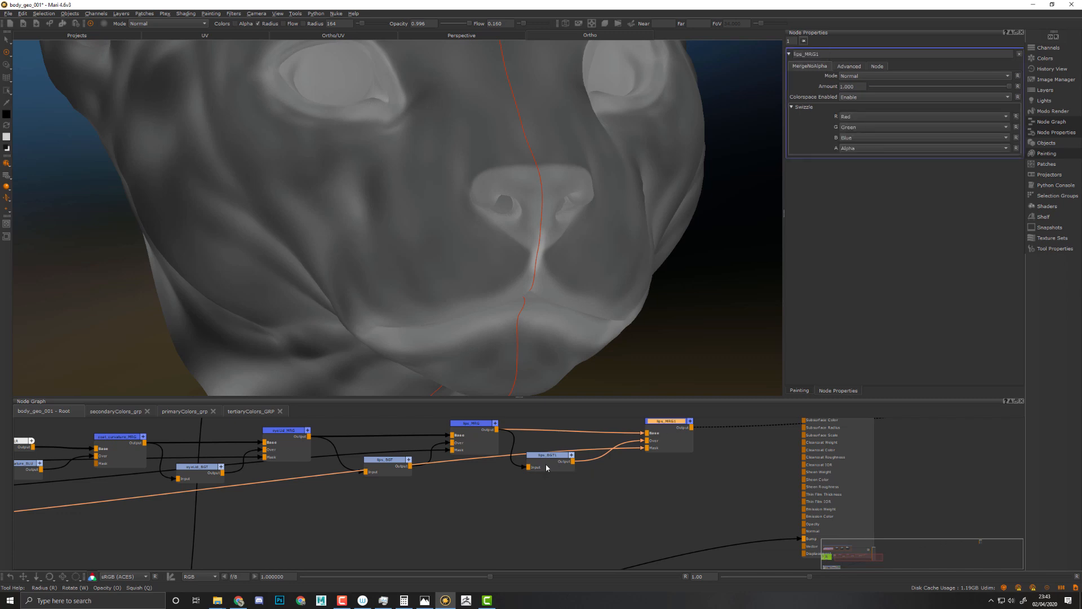
left_click_drag(671, 424, 703, 495)
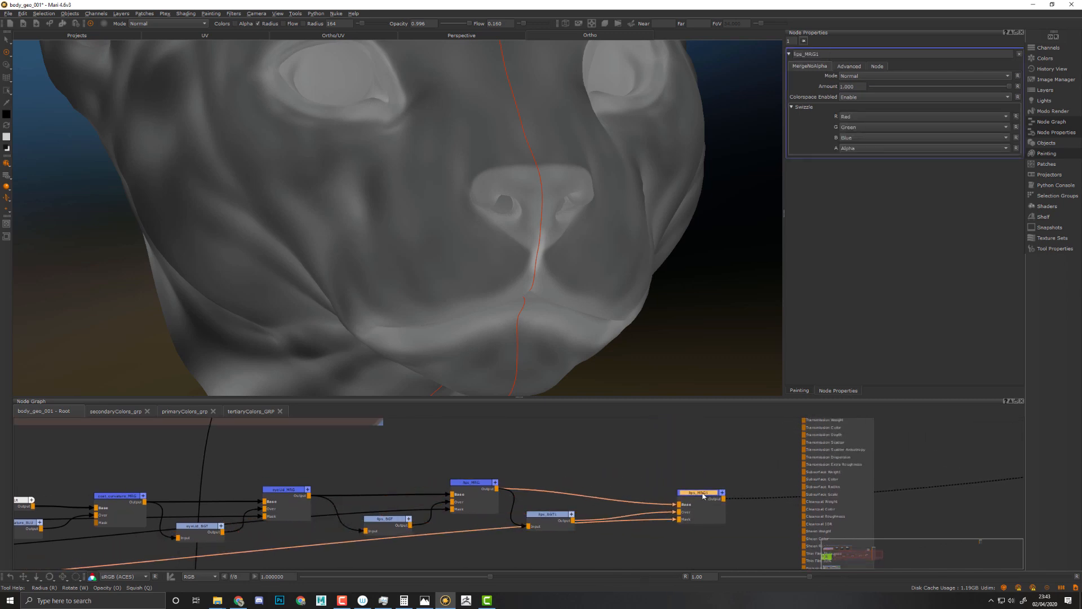
- Raise the Brightness of lips_BGT1 to about 1.1 and nudge the lips_MRG1 node
double_click(550, 522)
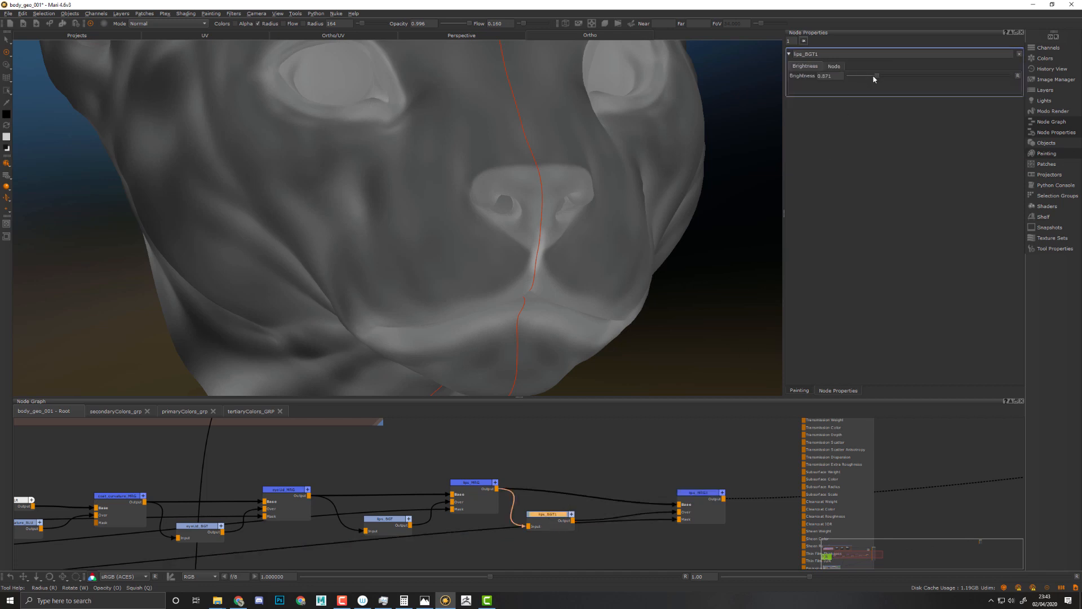
left_click_drag(884, 78, 885, 78)
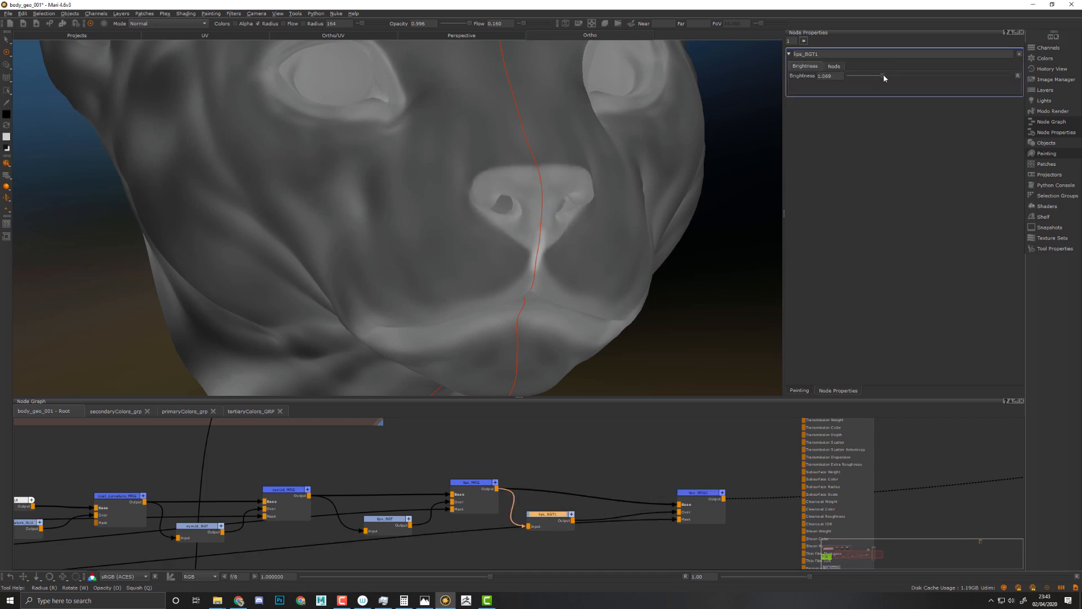
left_click_drag(703, 492, 707, 486)
- Paint white on ISO_lips_LR along the groove between the cat's nose and upper lip, and bake the strokes
middle_click_drag(590, 570, 893, 497)
middle_click_drag(305, 528, 557, 482)
scroll(439, 513, "up", 3)
middle_click_drag(440, 515, 454, 562)
left_click(391, 542)
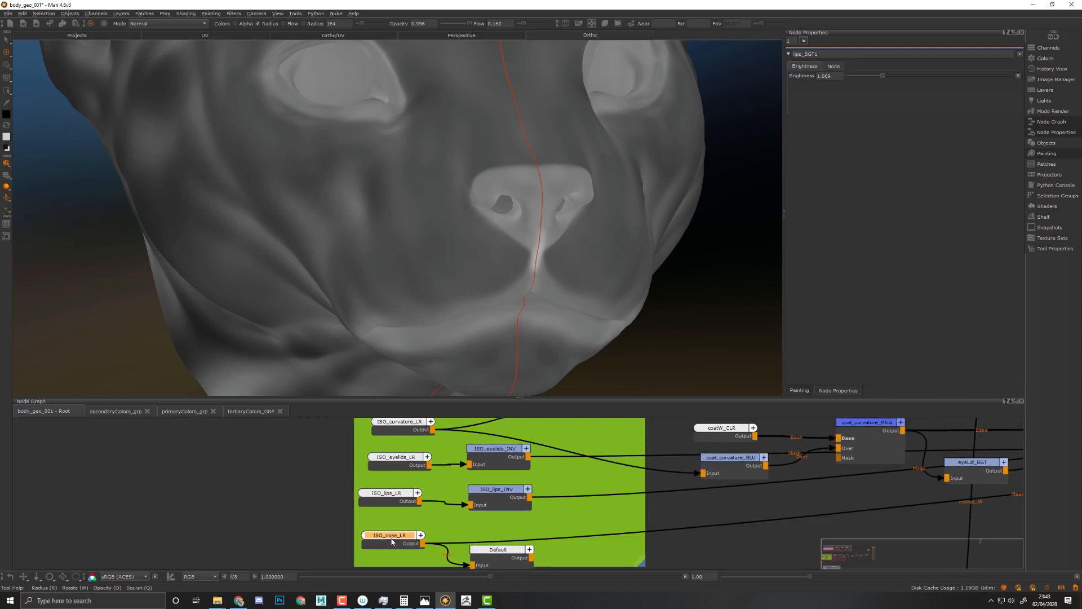
left_click_drag(560, 242, 500, 246, "alt")
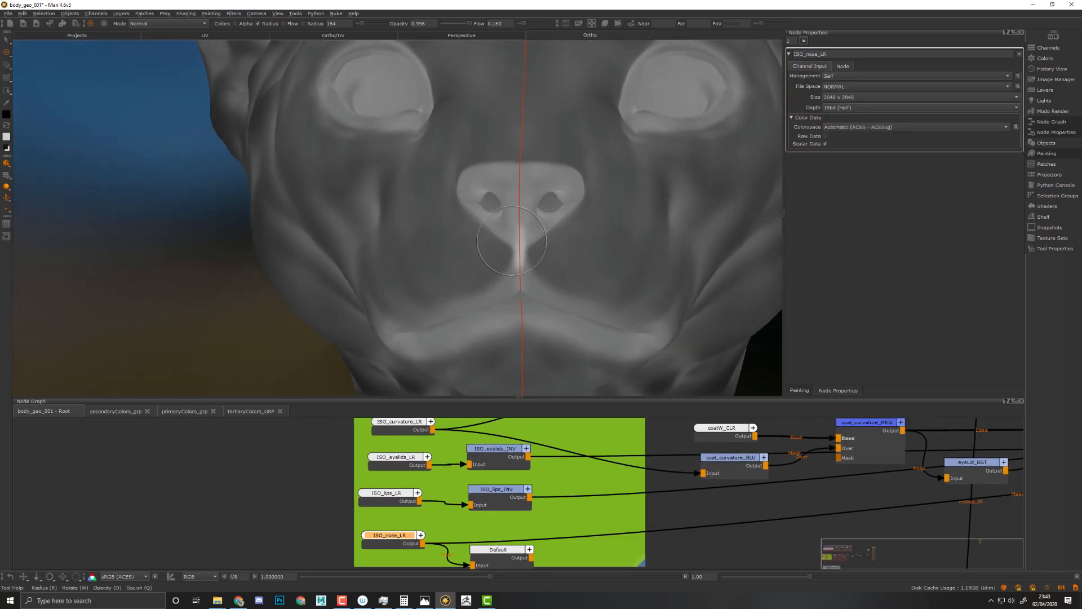
right_click_drag(500, 246, 599, 340, "alt")
left_click(386, 493)
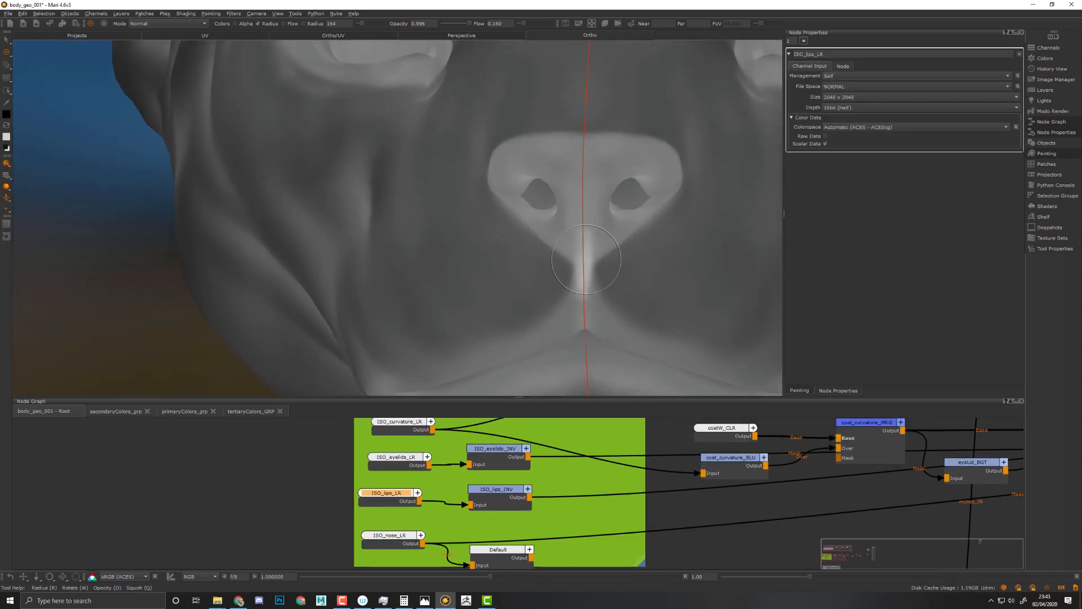
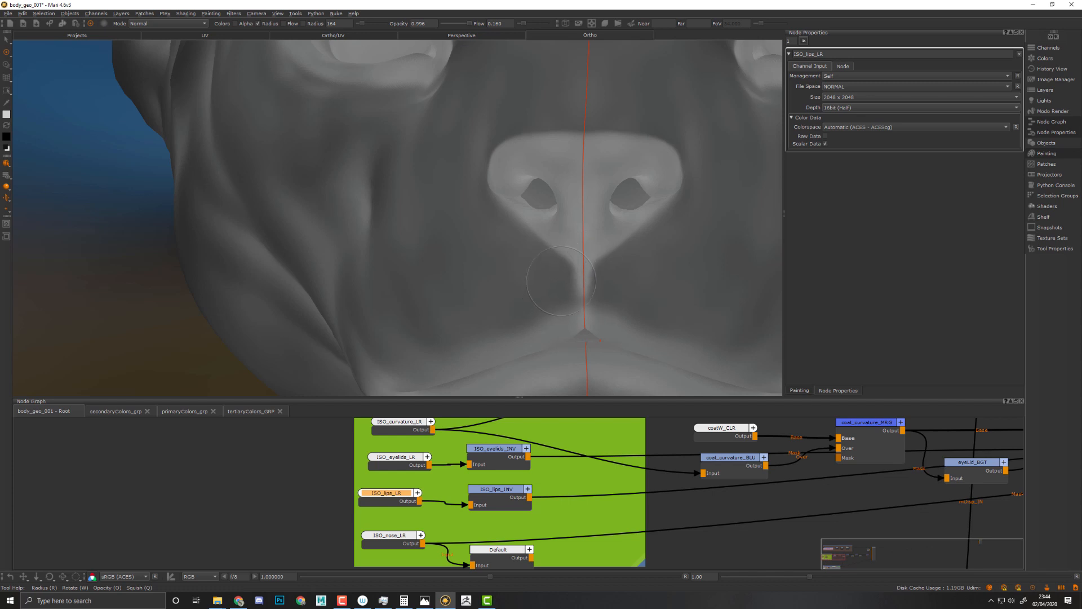
key("b")
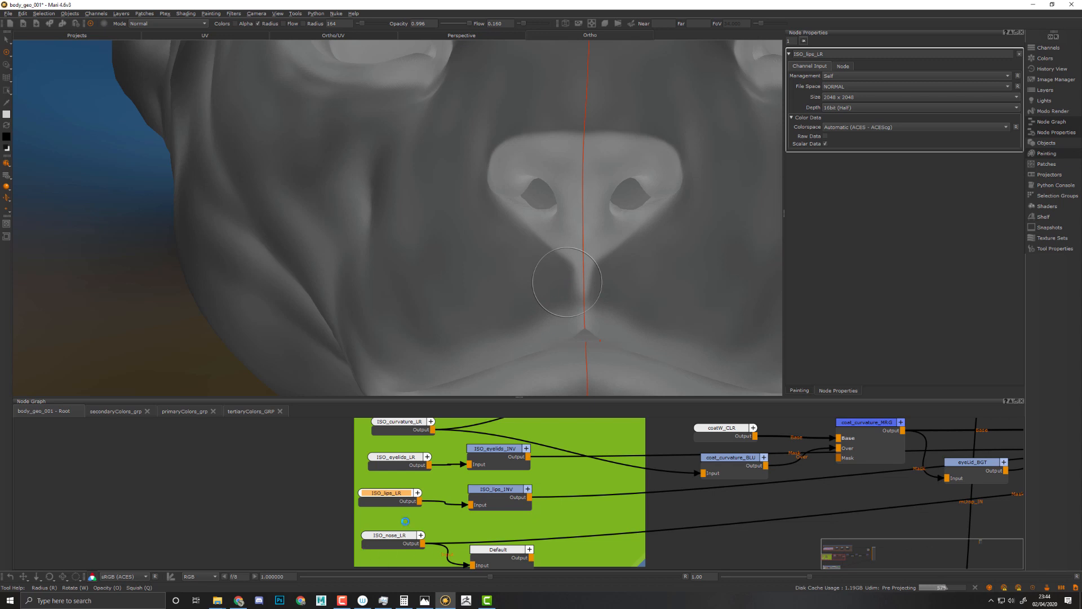
- Move the lips_BGT1 node slightly and rename it nose_BGT
middle_click_drag(737, 476, 391, 464)
middle_click_drag(709, 512, 513, 556)
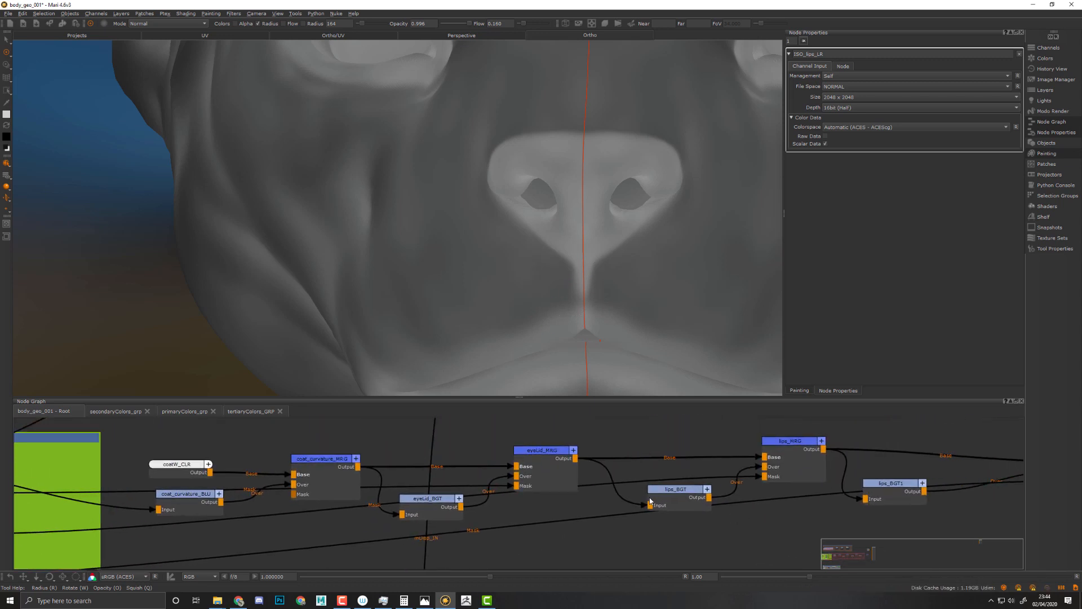
middle_click_drag(650, 500, 339, 510)
left_click_drag(583, 502, 617, 510)
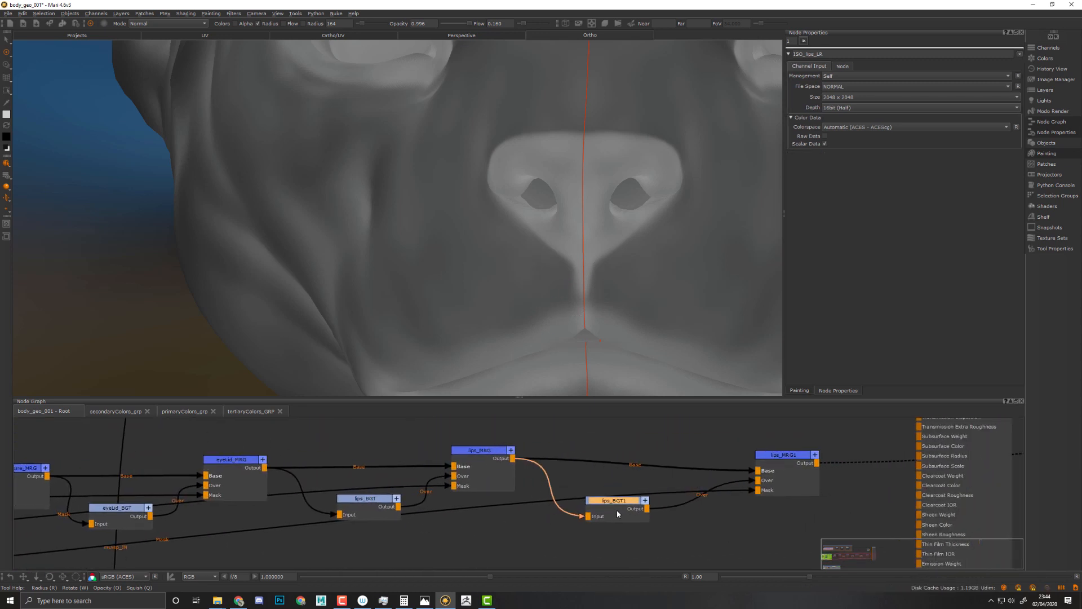
double_click(617, 510)
left_click_drag(803, 53, 794, 54)
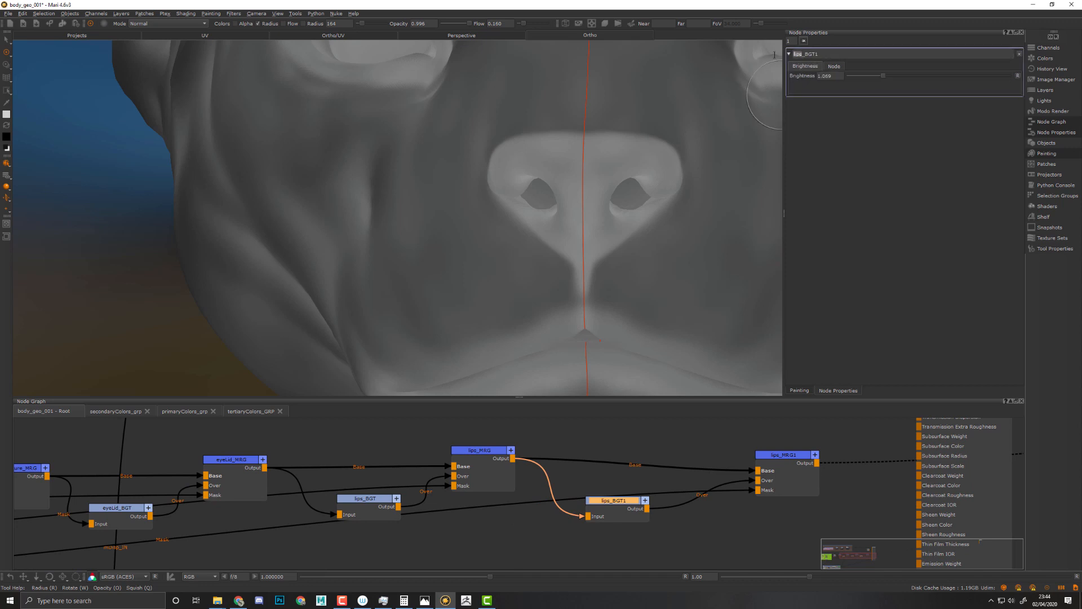
type("nose")
key("Return")
- Rename the lips_MRG1 merge node nose_MRG
left_click(796, 454)
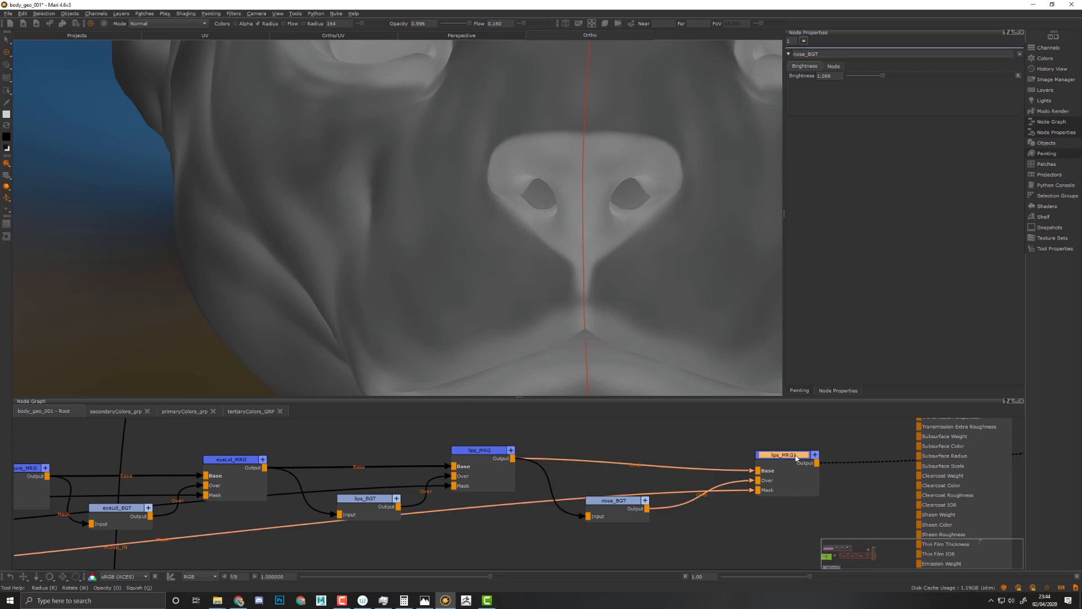
left_click_drag(803, 55, 793, 54)
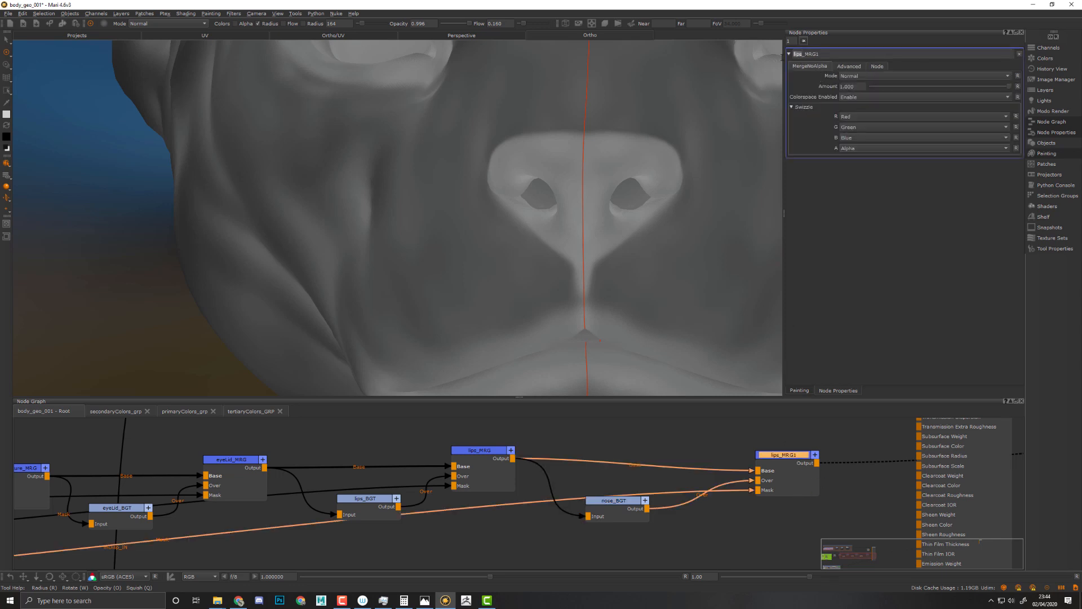
type("nos")
key("BackSpace")
key("Return")
- Select the coat weight nodes from coatW_CLR to nose_MRG and auto-arrange them into an evenly spaced chain
scroll(558, 548, "down", 3)
middle_click_drag(557, 548, 652, 509)
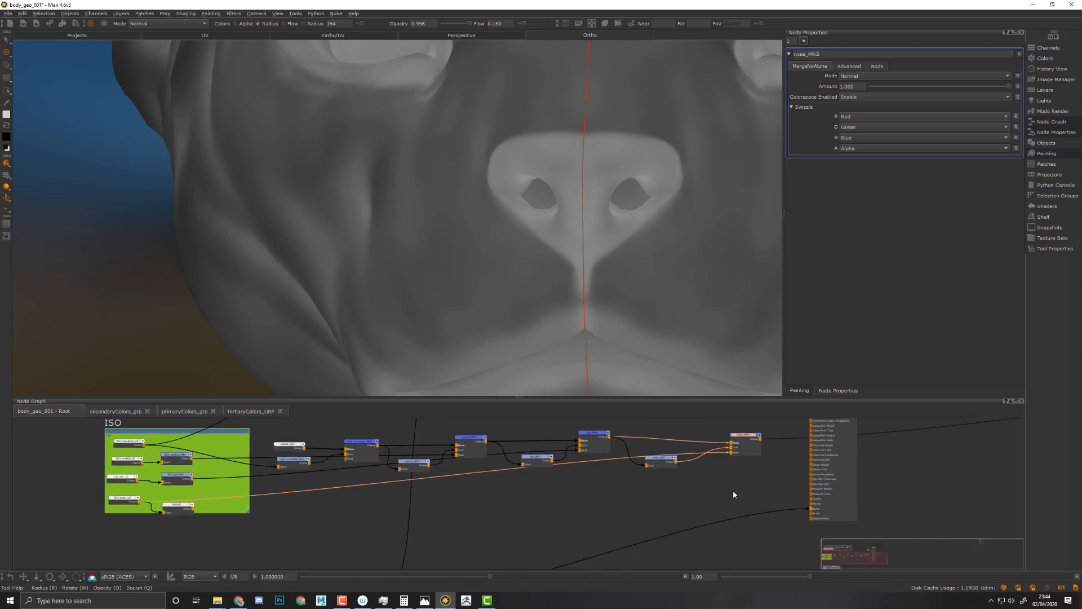
left_click_drag(756, 486, 273, 437)
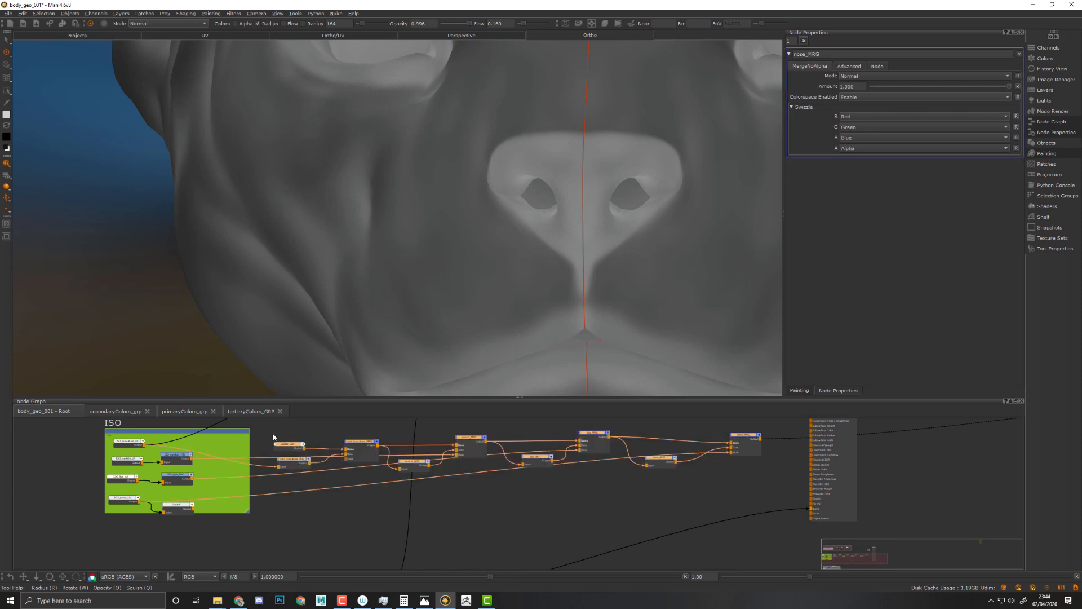
key("l")
key("f")
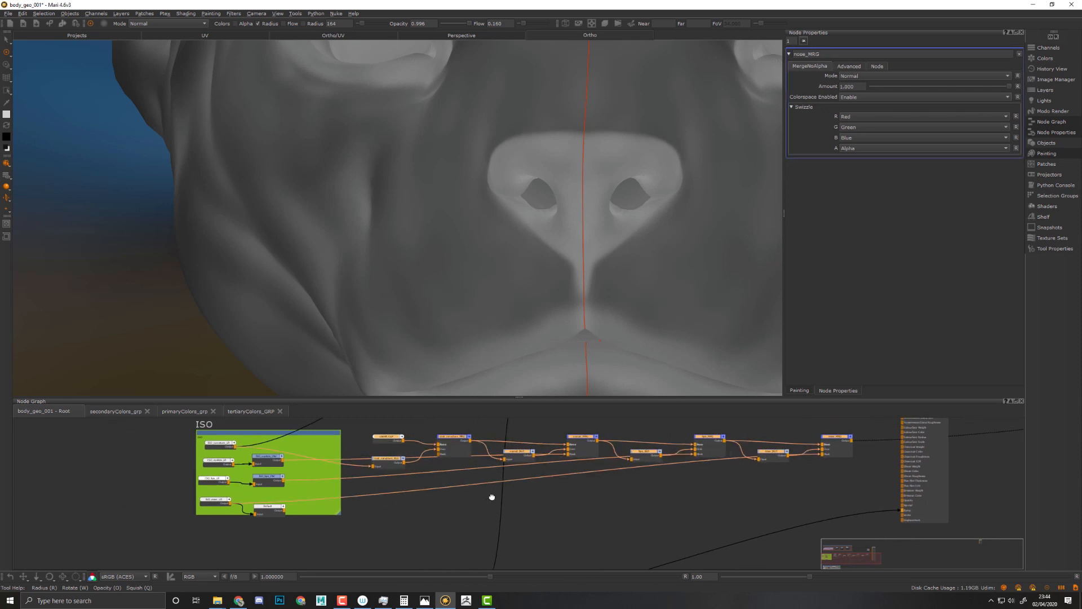
- Move the mDisp group farther down the graph, and shift the ISO group with its coat node chain down from the albedo group
left_click_drag(731, 472, 826, 464)
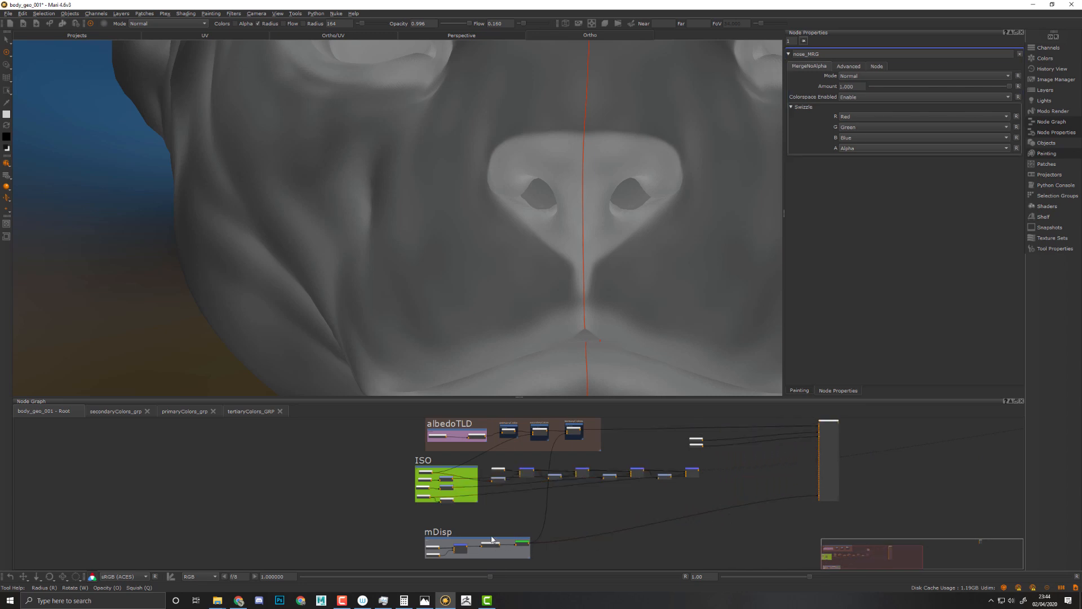
mouse_move(497, 538)
left_mouse_down()
mouse_move(506, 566)
mouse_move(495, 544)
left_mouse_up()
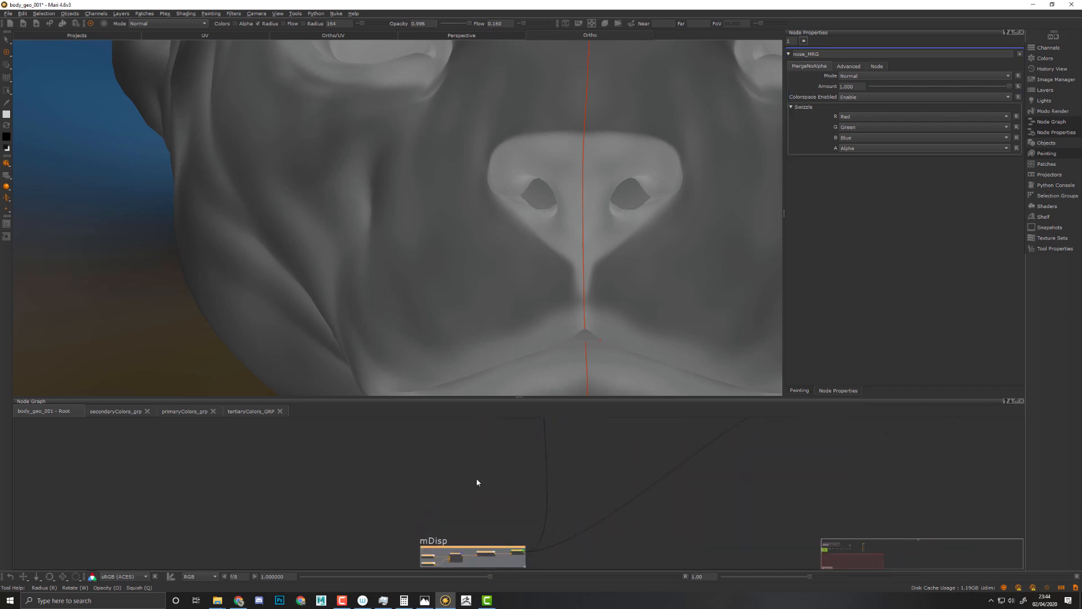
middle_click_drag(463, 458, 448, 512)
left_click_drag(343, 519, 676, 451)
scroll(648, 460, "up", 3)
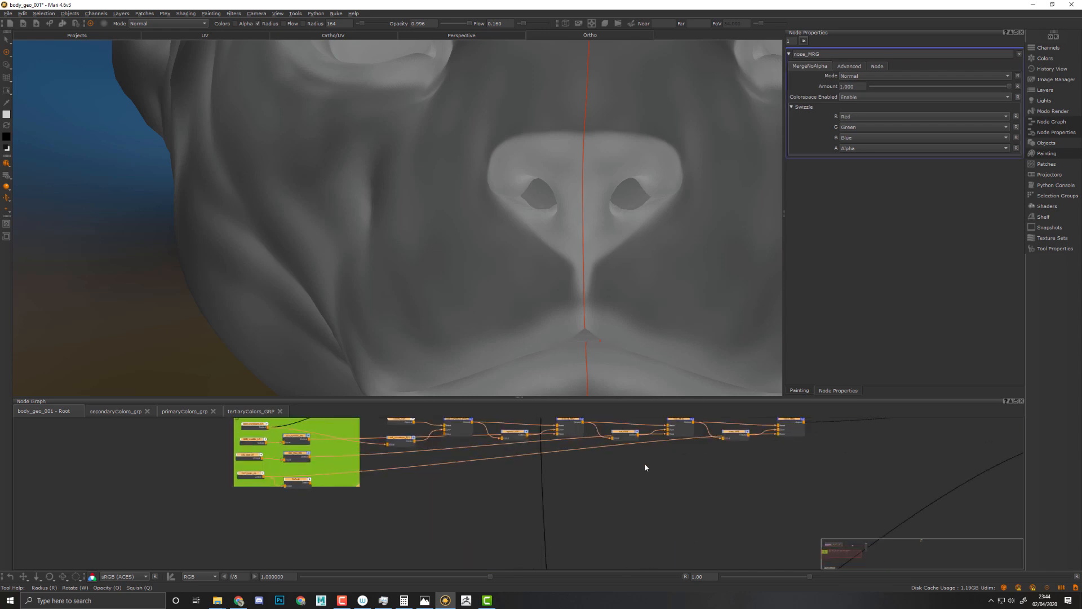
middle_click_drag(644, 462, 544, 536)
- Examine the node graph layout from the albedo and ISO groups through the coat chain to the shader inputs
left_click_drag(761, 431, 295, 535)
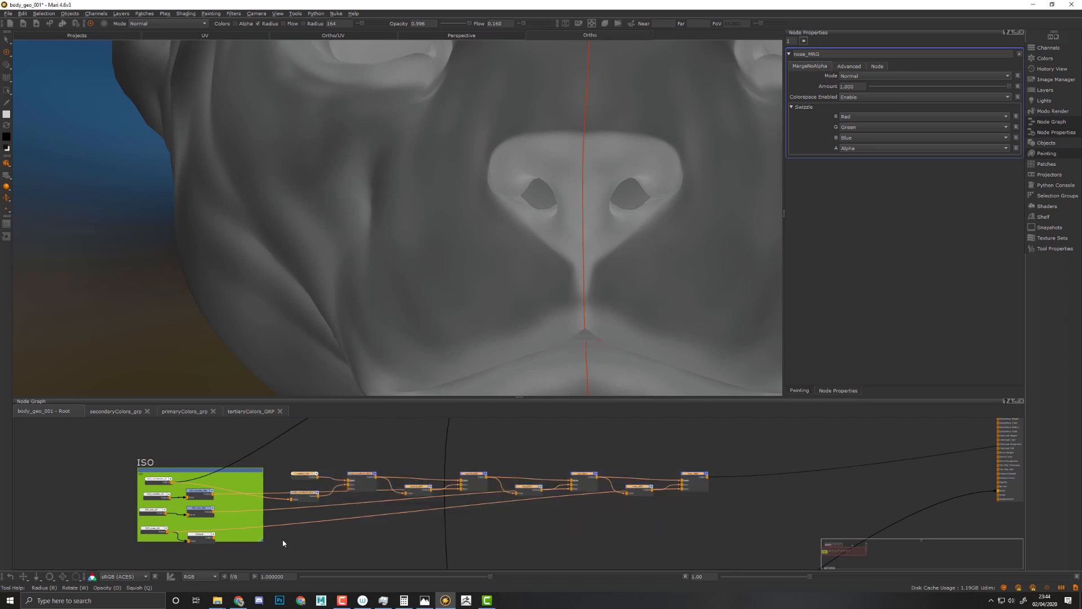
left_click(732, 499)
middle_click_drag(746, 465, 682, 481)
left_click(652, 492)
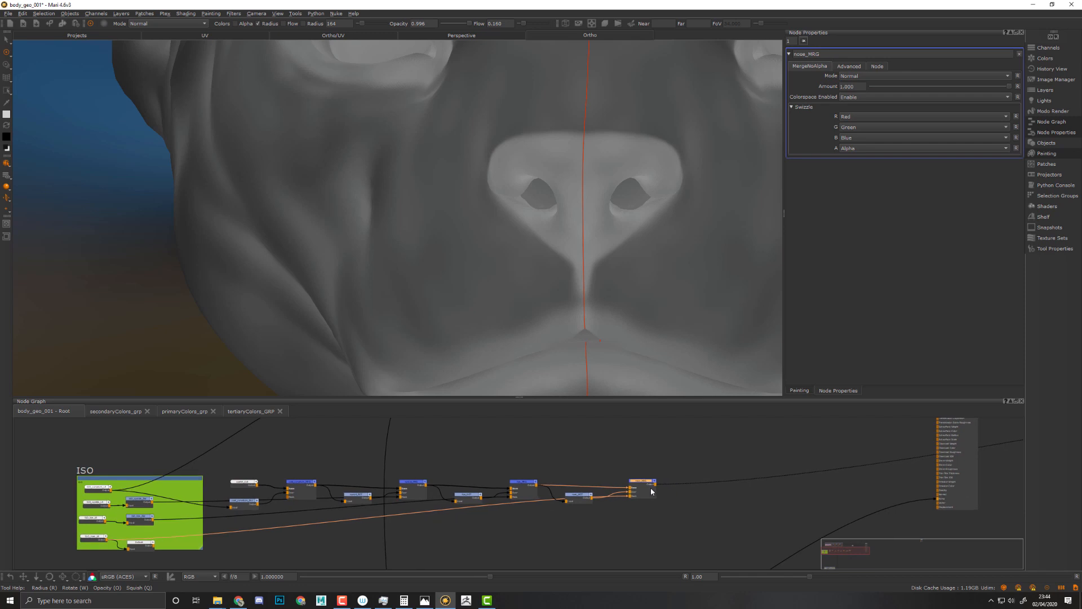
middle_click_drag(694, 503, 593, 451)
middle_click_drag(423, 501, 581, 403)
mouse_move(503, 500)
middle_mouse_down()
mouse_move(506, 318)
mouse_move(331, 595)
middle_mouse_up()
scroll(395, 502, "down", 6)
middle_click_drag(364, 453, 366, 496)
scroll(434, 465, "up", 4)
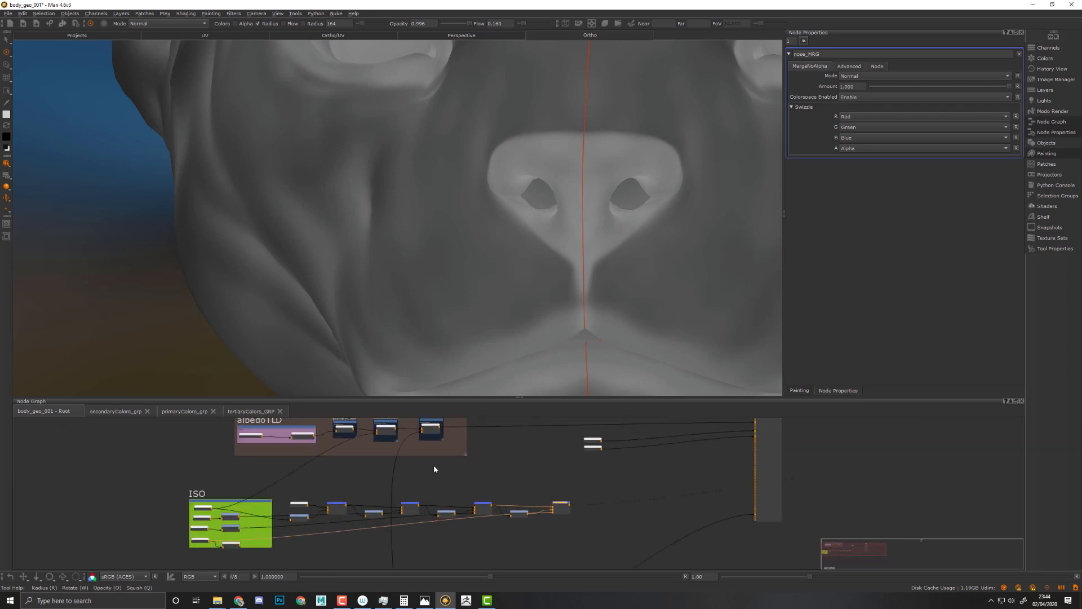
middle_click_drag(506, 438, 553, 505)
scroll(451, 478, "up", 4)
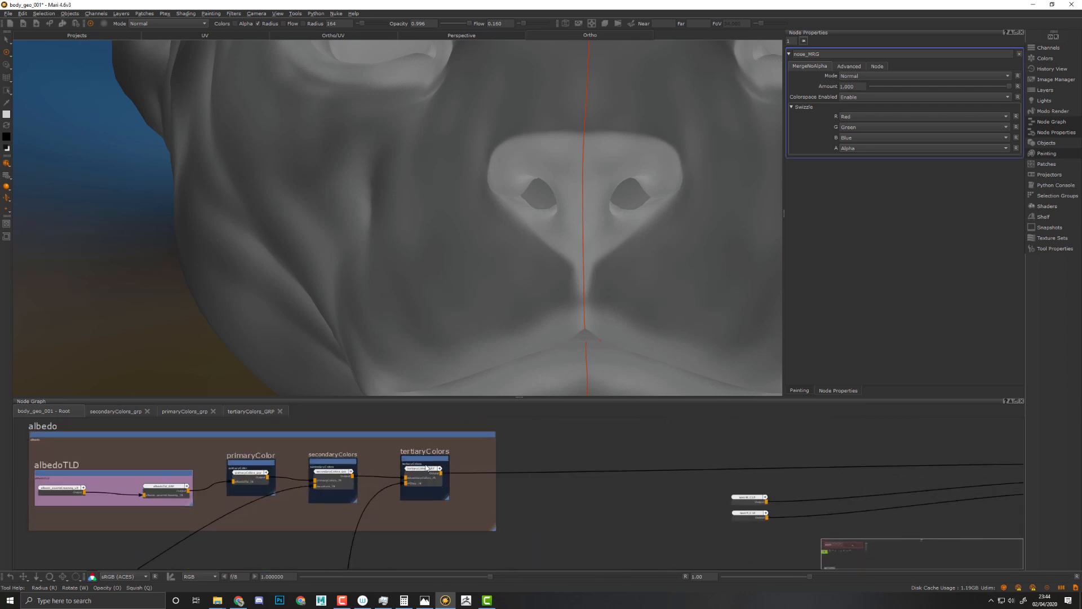
middle_click_drag(491, 474, 591, 483)
middle_click_drag(879, 490, 704, 376)
mouse_move(527, 544)
middle_mouse_down()
mouse_move(478, 488)
mouse_move(338, 417)
middle_mouse_up()
mouse_move(462, 501)
middle_mouse_down()
mouse_move(402, 492)
mouse_move(522, 486)
middle_mouse_up()
left_click_drag(488, 464, 483, 462)
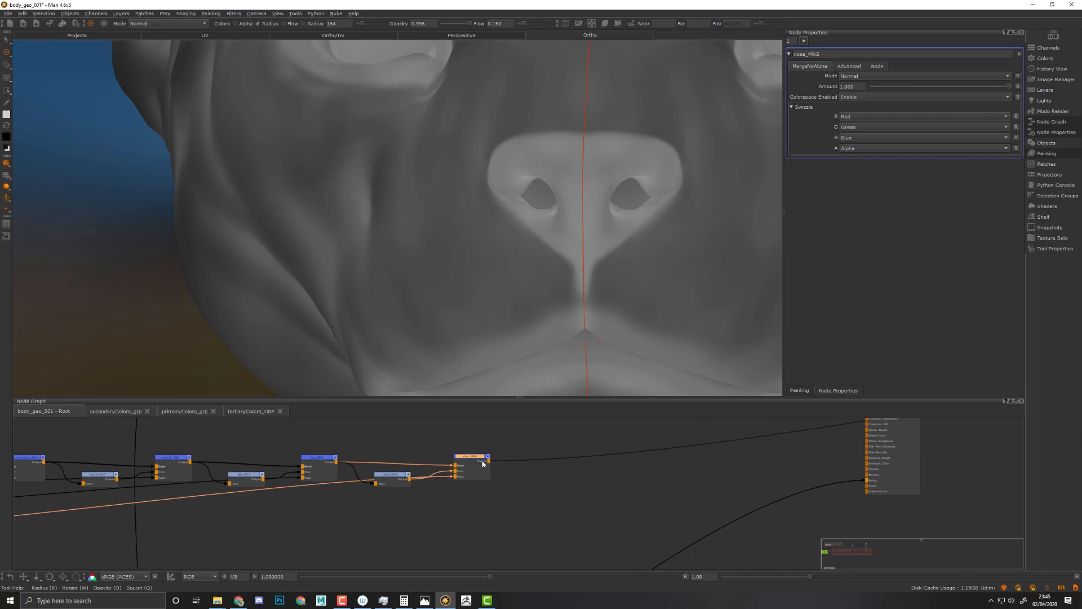
- Create a Brightness Lookup node near the mDisp group and save the project
mouse_move(449, 530)
middle_mouse_down()
mouse_move(727, 411)
mouse_move(587, 401)
mouse_move(358, 581)
middle_mouse_up()
scroll(487, 530, "down", 3)
middle_click_drag(488, 532, 536, 455)
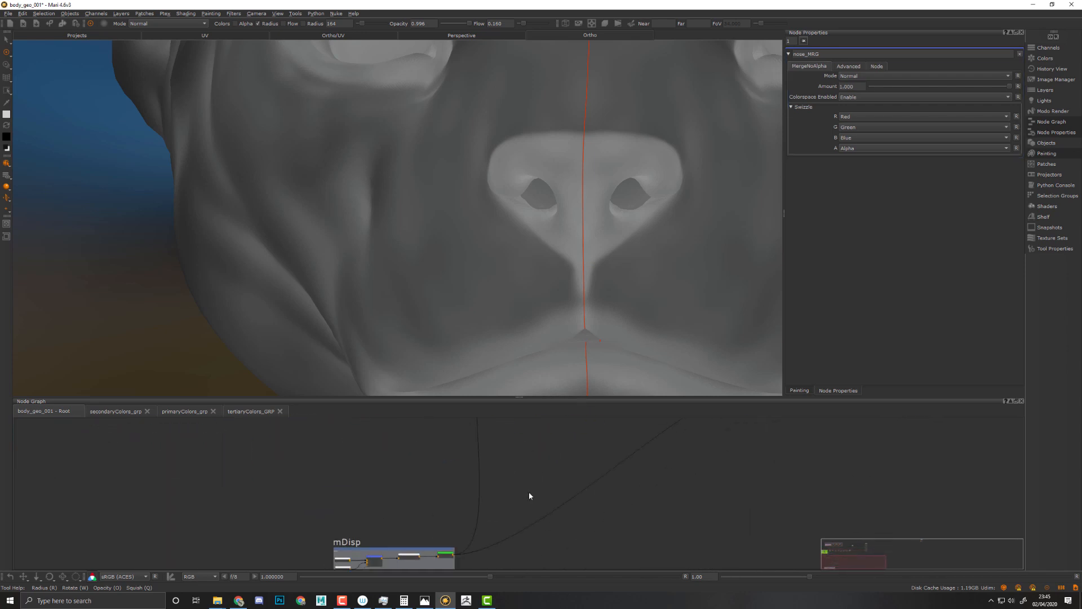
key("Tab")
type("br")
key("Down")
key("Down")
key("Down")
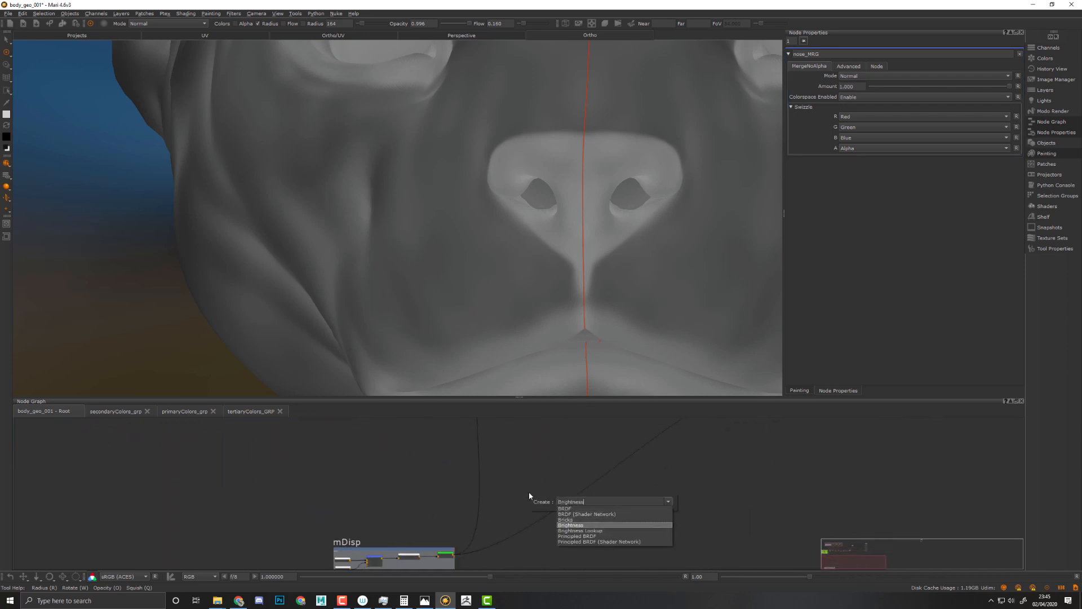
key("Return")
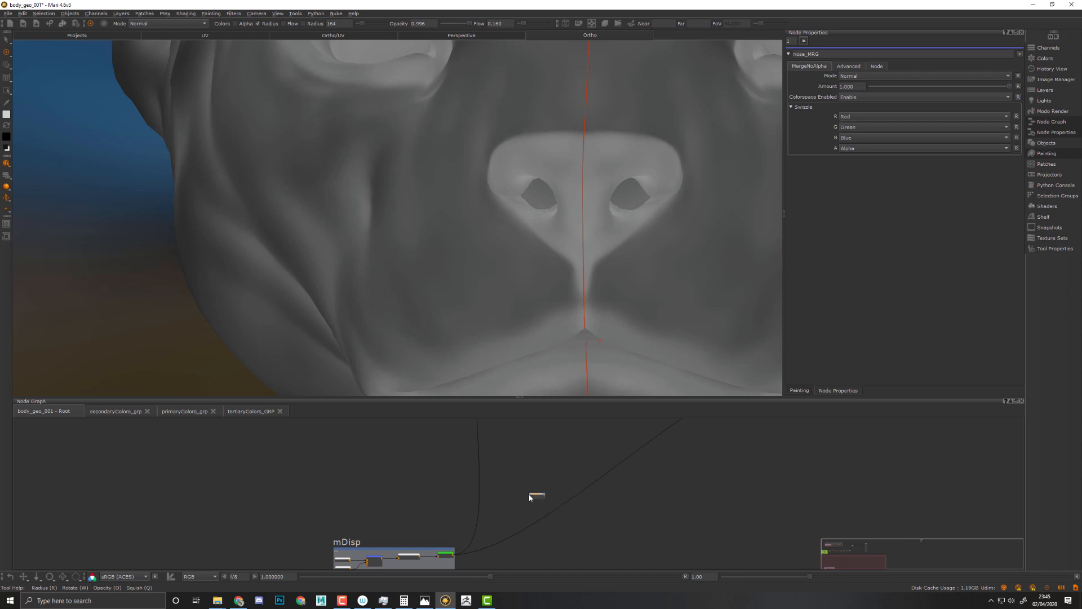
scroll(530, 498, "up", 3)
middle_click_drag(530, 498, 571, 416)
key("ctrl+s")
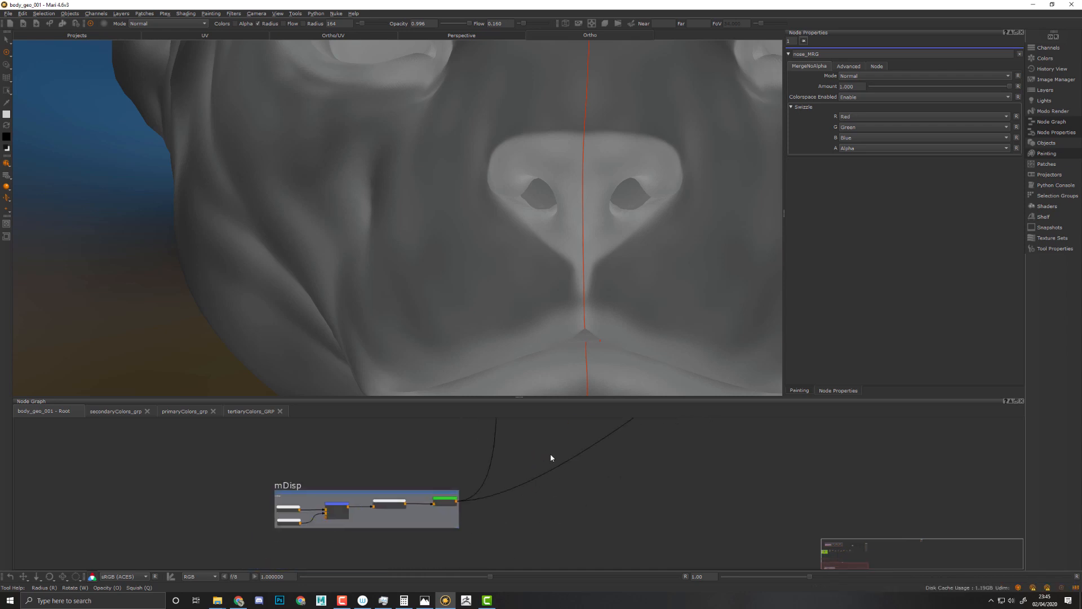
- Connect the mDisp output to the Brightness Lookup node's input and place the node below nose_MRG
middle_click_drag(551, 457, 430, 533)
left_click_drag(411, 549, 534, 464)
middle_click_drag(557, 467, 489, 523)
left_click_drag(472, 516, 590, 447)
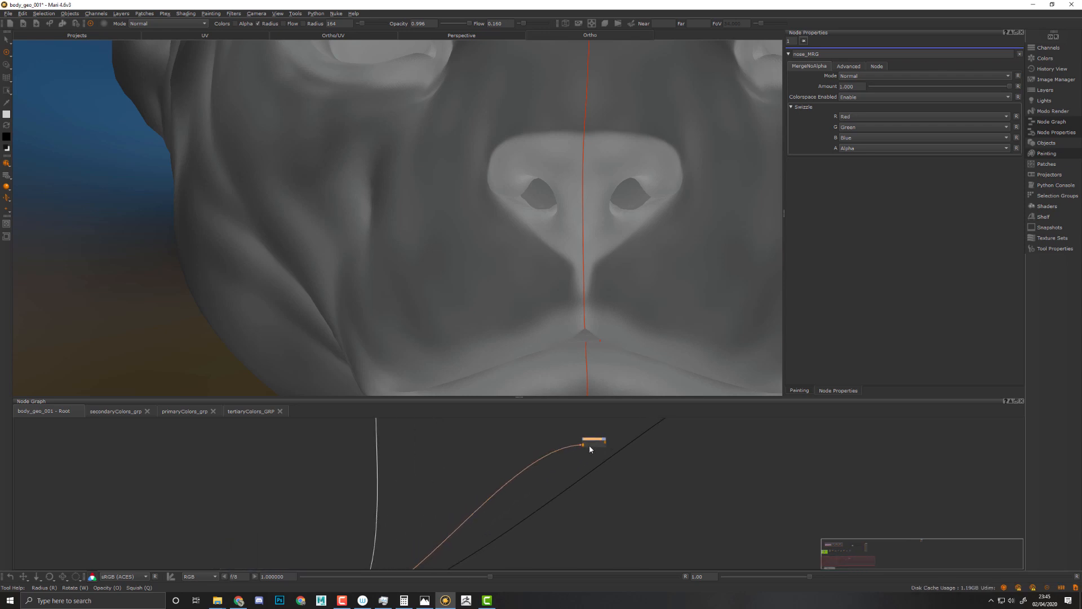
middle_click_drag(580, 485, 510, 589)
left_click_drag(522, 550, 516, 465)
middle_click_drag(527, 499, 527, 500)
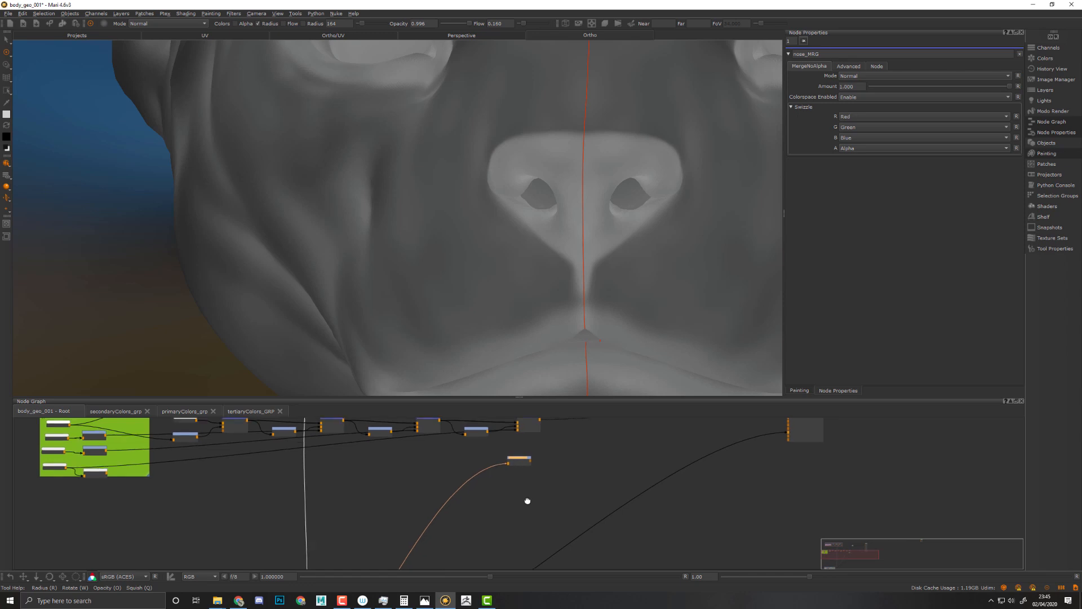
scroll(536, 485, "up", 5)
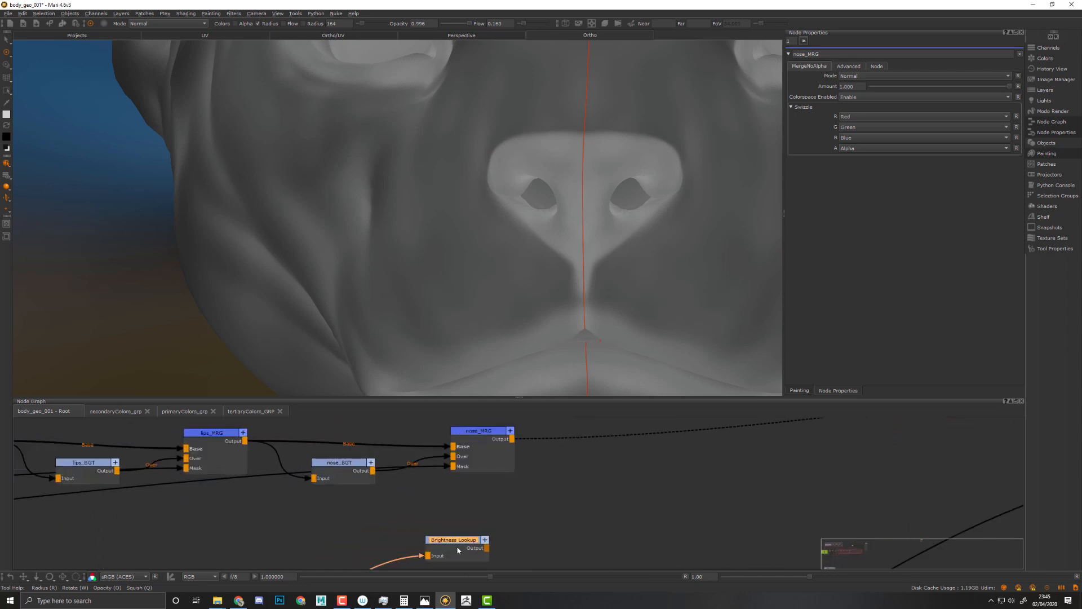
left_click_drag(458, 550, 519, 516)
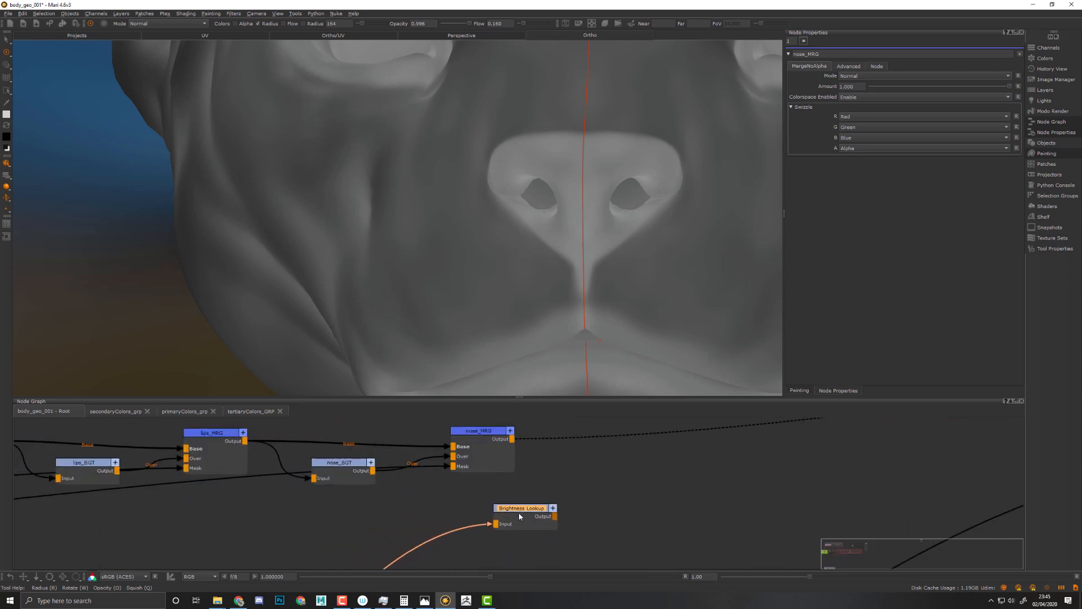
left_click(484, 437)
key("m")
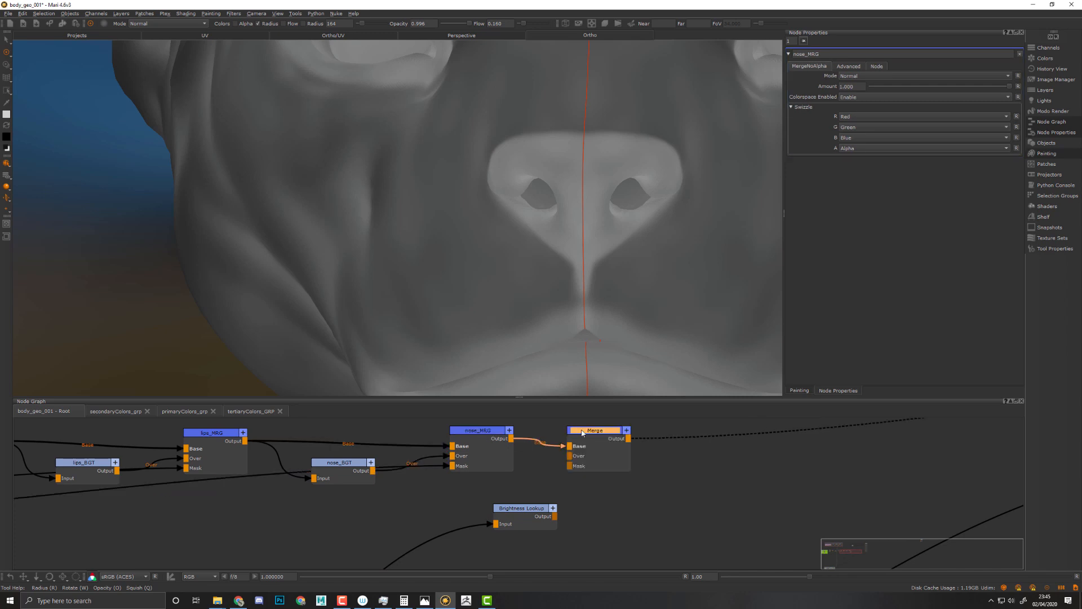
left_click_drag(607, 433, 605, 431)
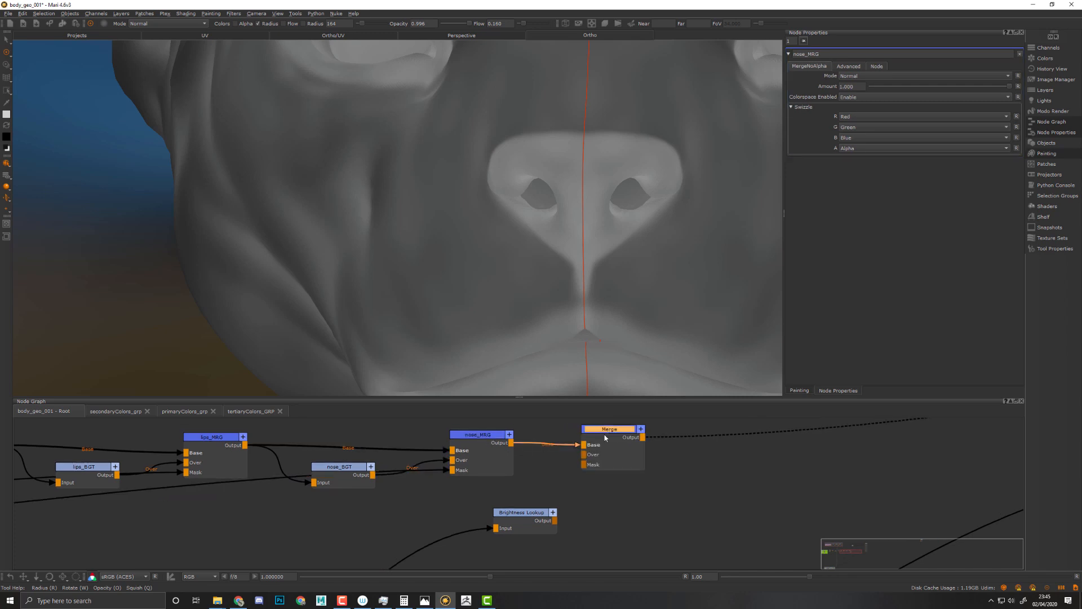
key("Delete")
left_click(476, 437)
key("Tab")
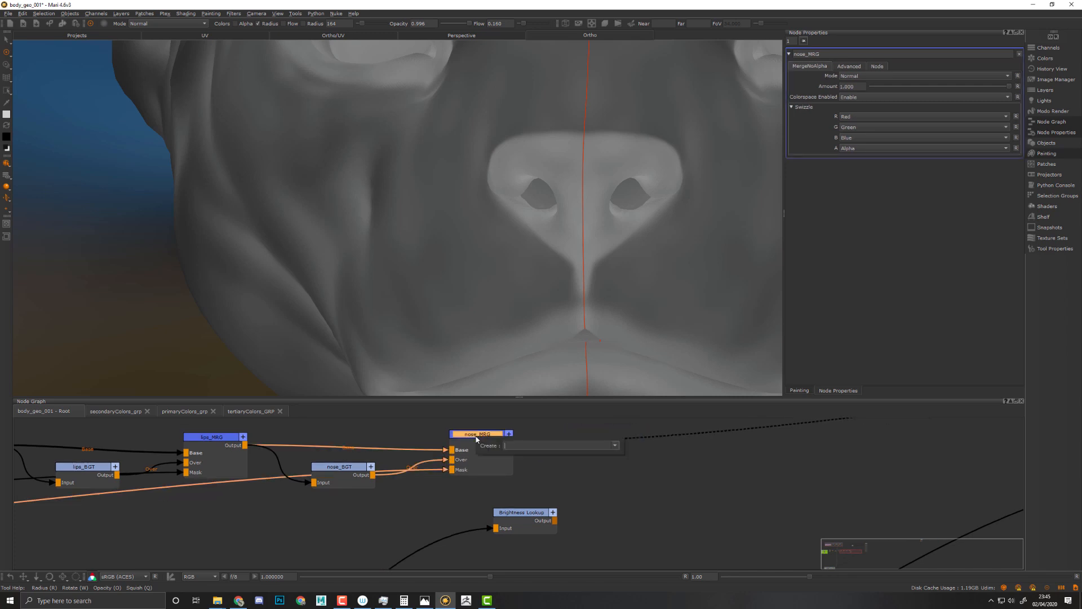
type("mer")
key("Down")
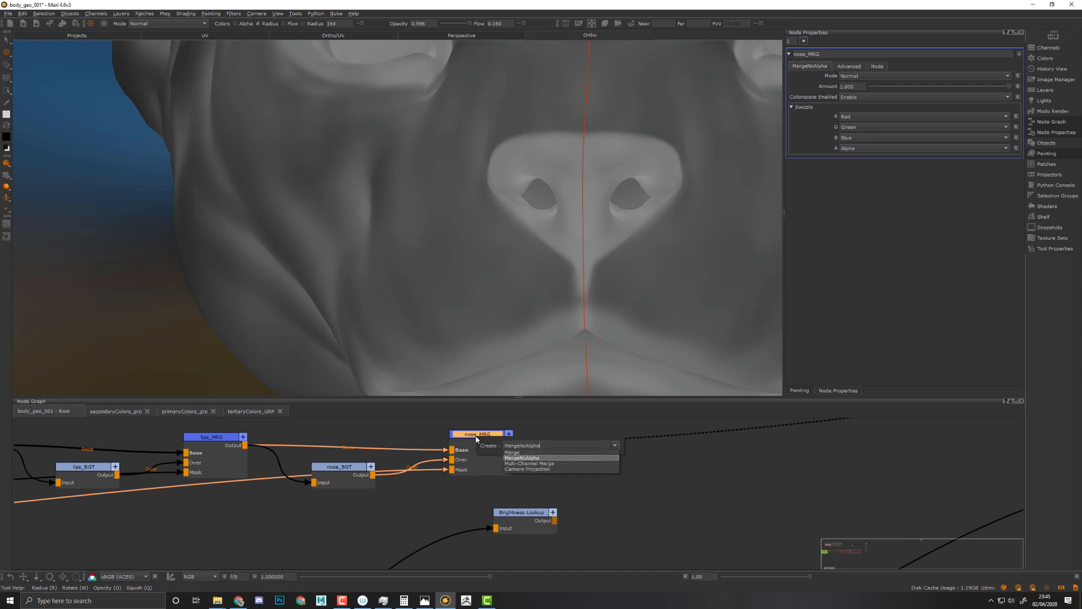
key("Return")
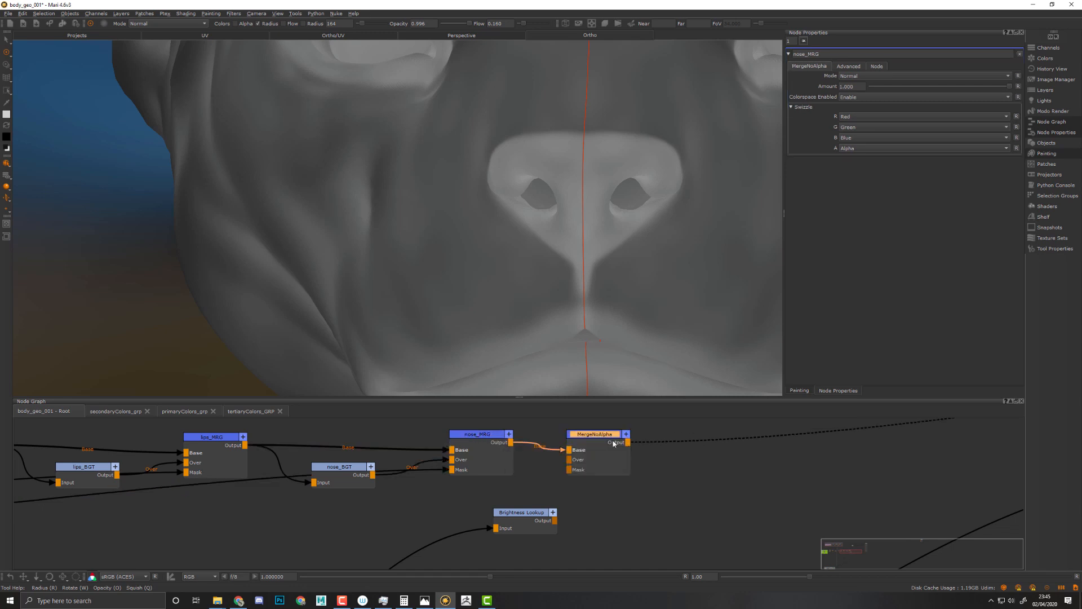
left_click_drag(596, 435, 667, 458)
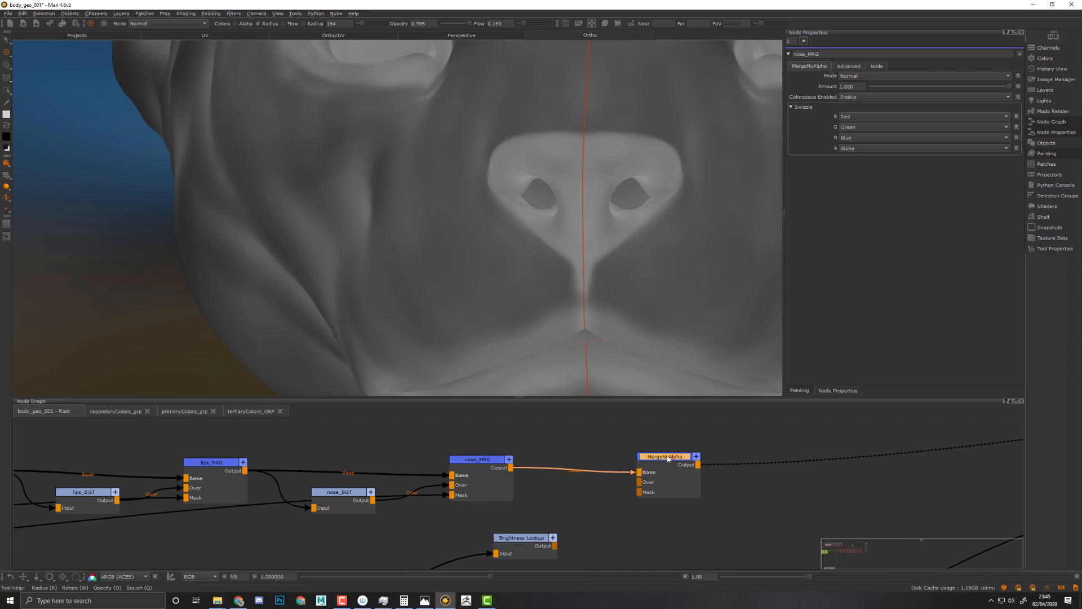
double_click(666, 457)
left_click(874, 98)
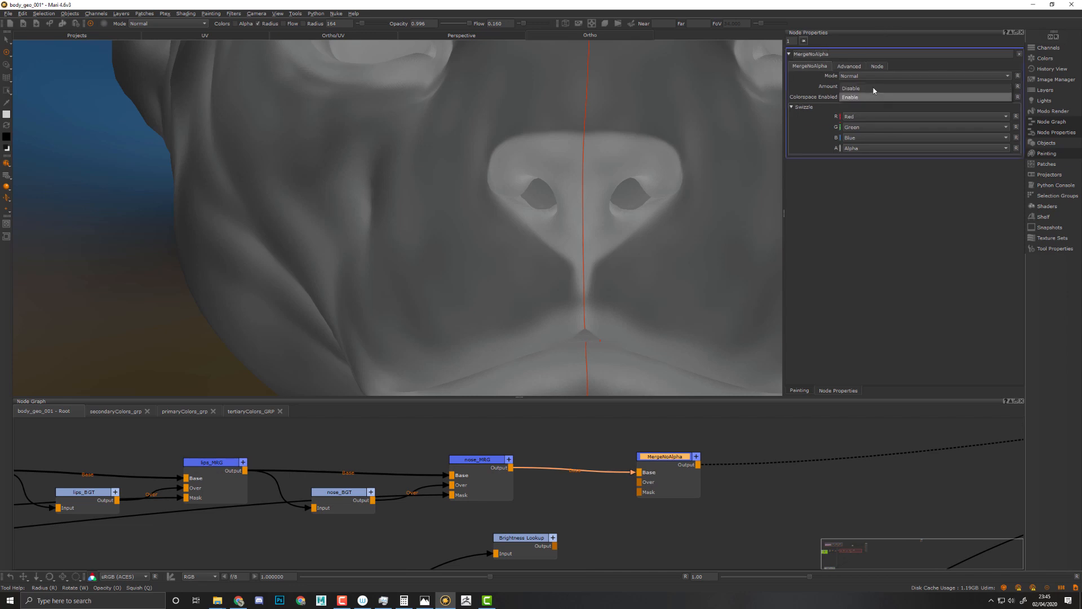
left_click(872, 88)
left_click(868, 97)
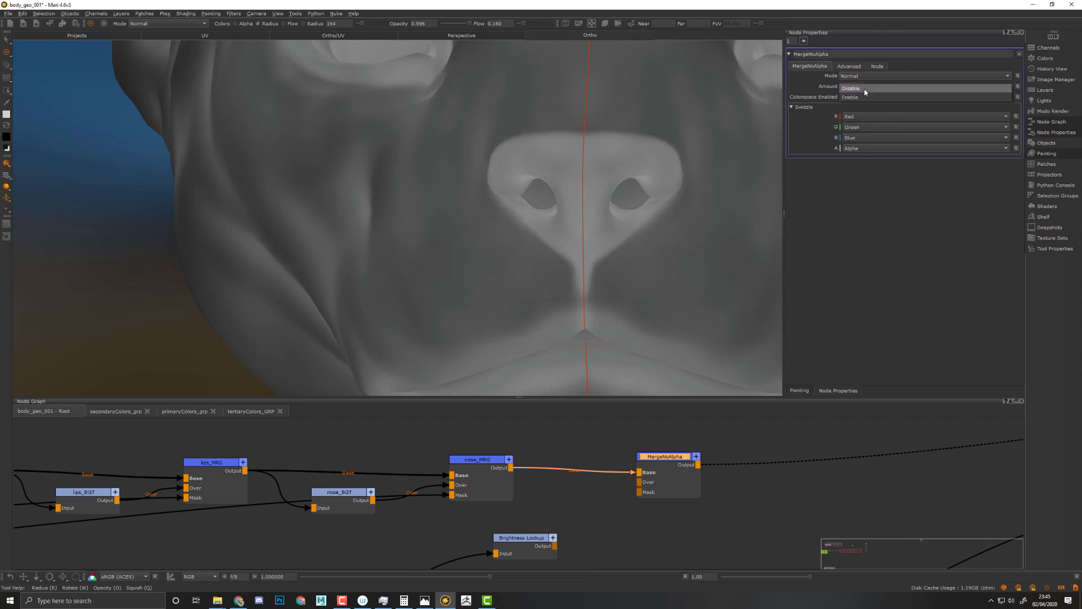
left_click(871, 88)
left_click(875, 77)
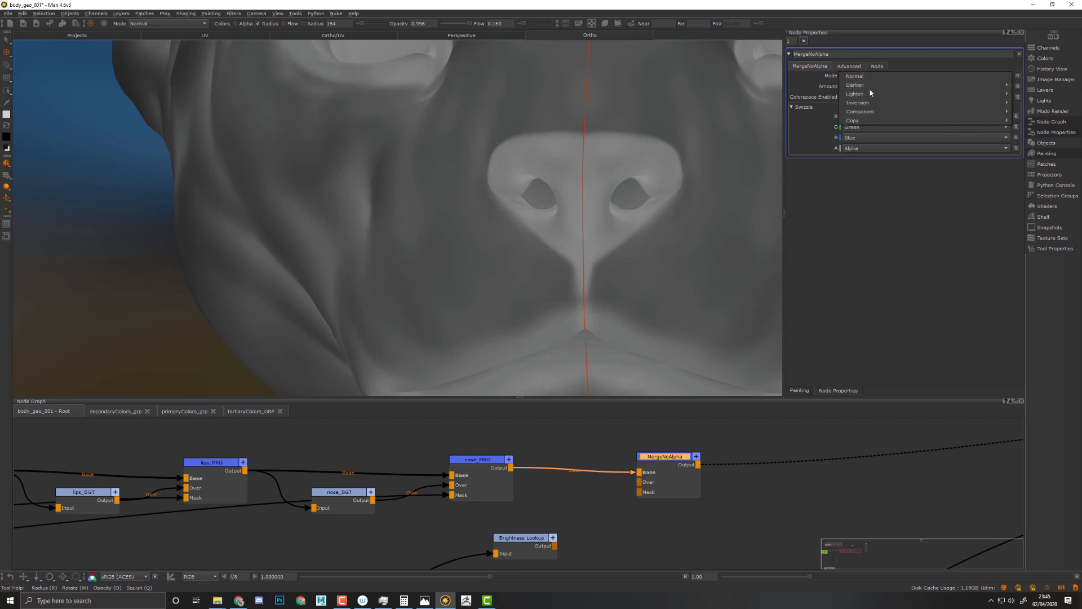
mouse_move(876, 104)
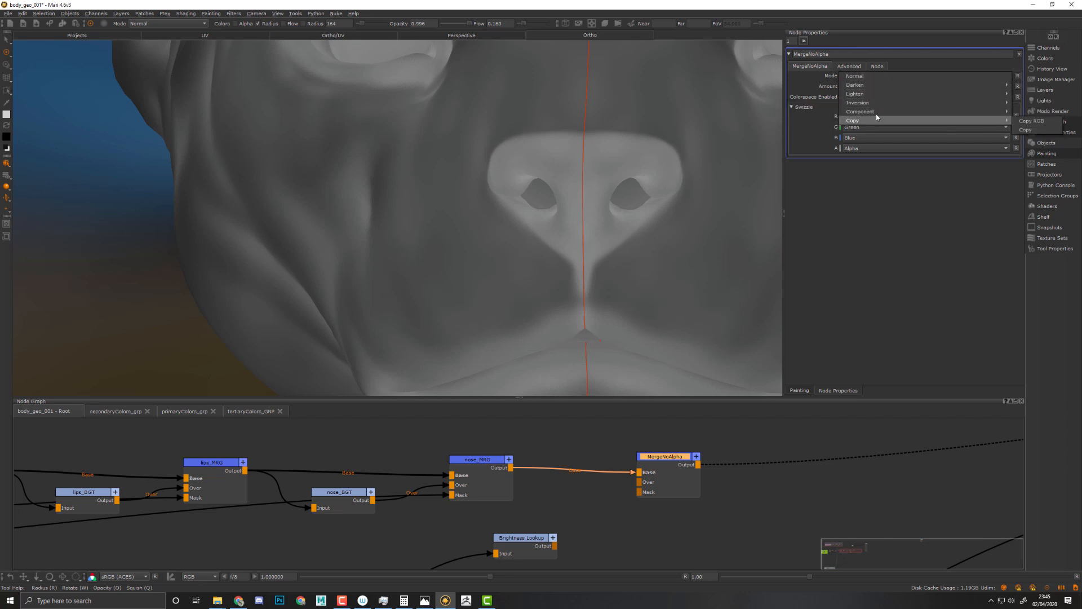
mouse_move(874, 85)
left_click(677, 438)
left_click(655, 467)
key("Delete")
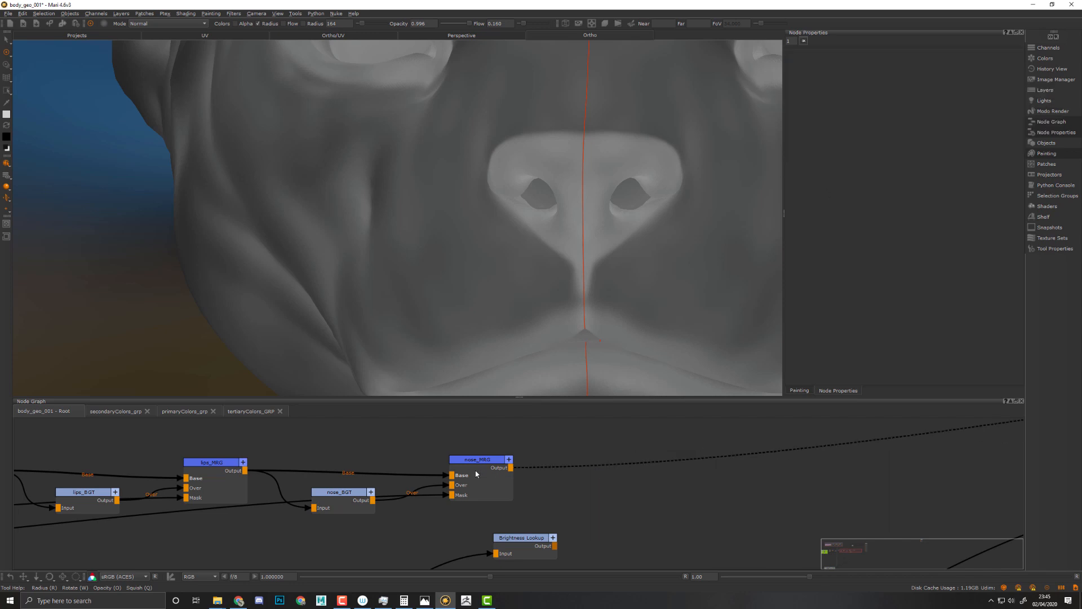
- Insert a Merge node after nose_MRG in the coat chain and space it farther along the graph
left_click_drag(476, 473, 486, 472)
key("m")
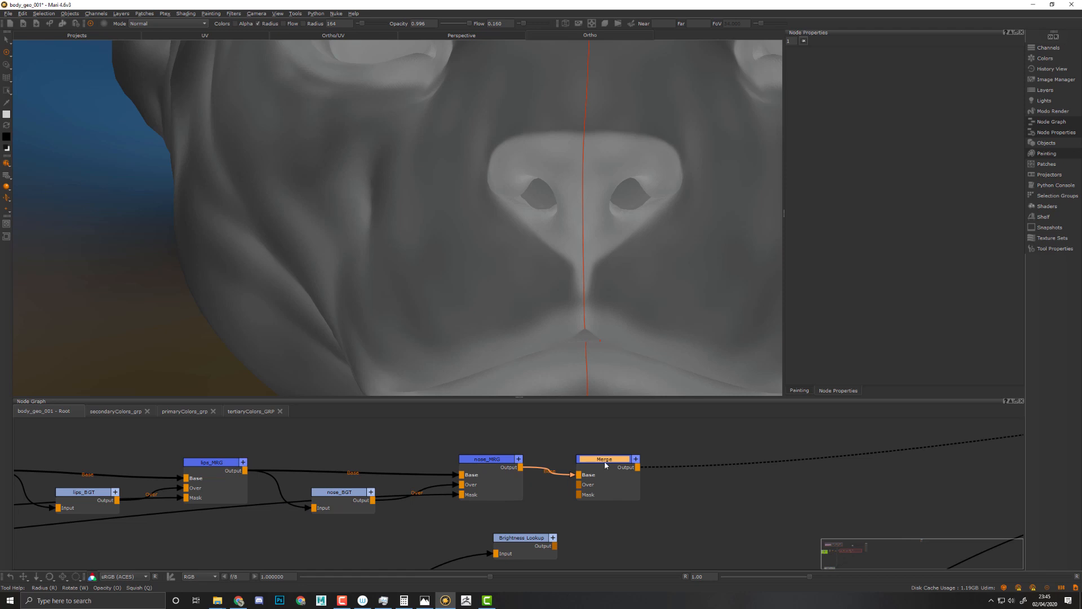
left_click_drag(606, 465, 703, 456)
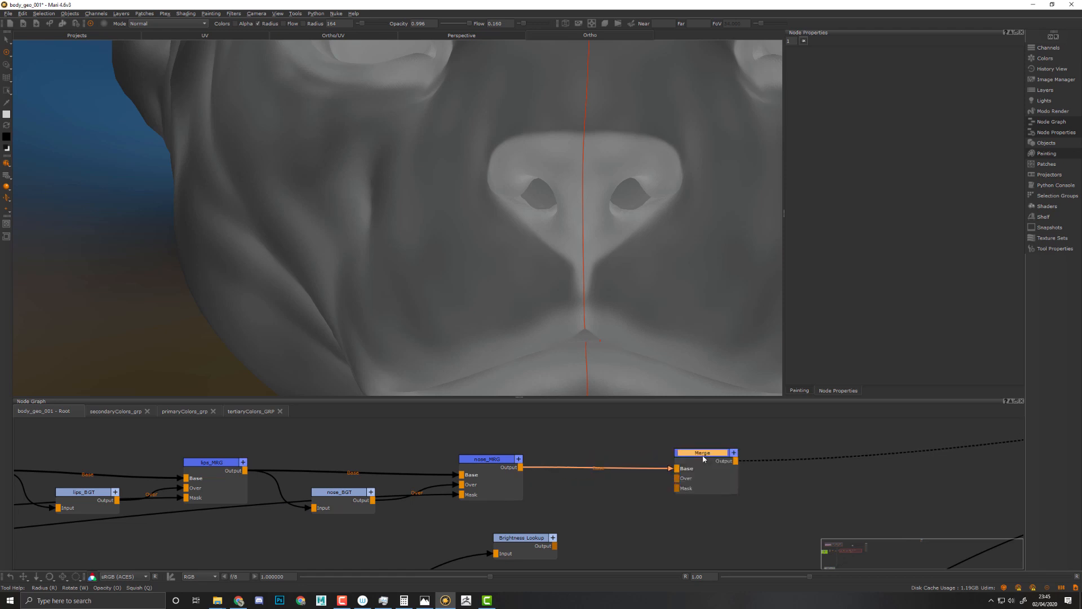
- Disable colorspace on the new Merge node and set its blend mode to Overlay
double_click(703, 459)
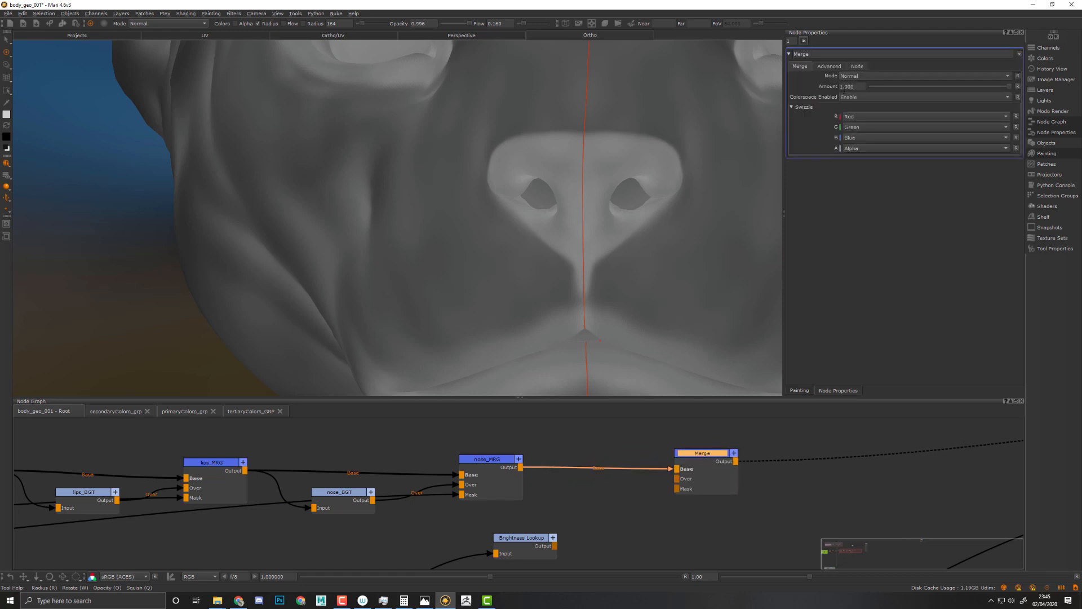
left_click(858, 100)
left_click(863, 92)
left_click(871, 78)
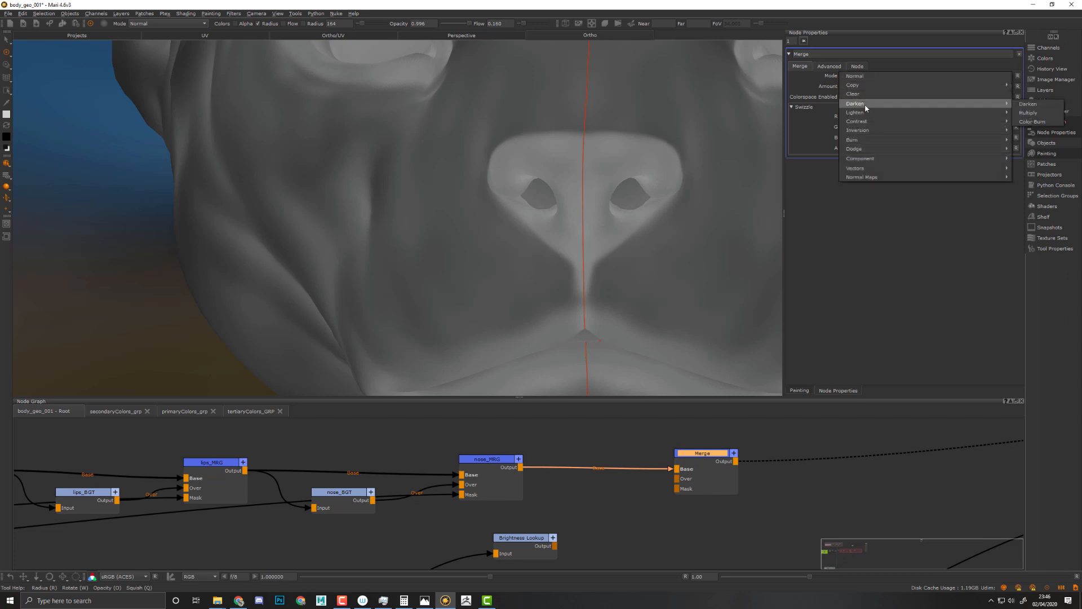
mouse_move(883, 123)
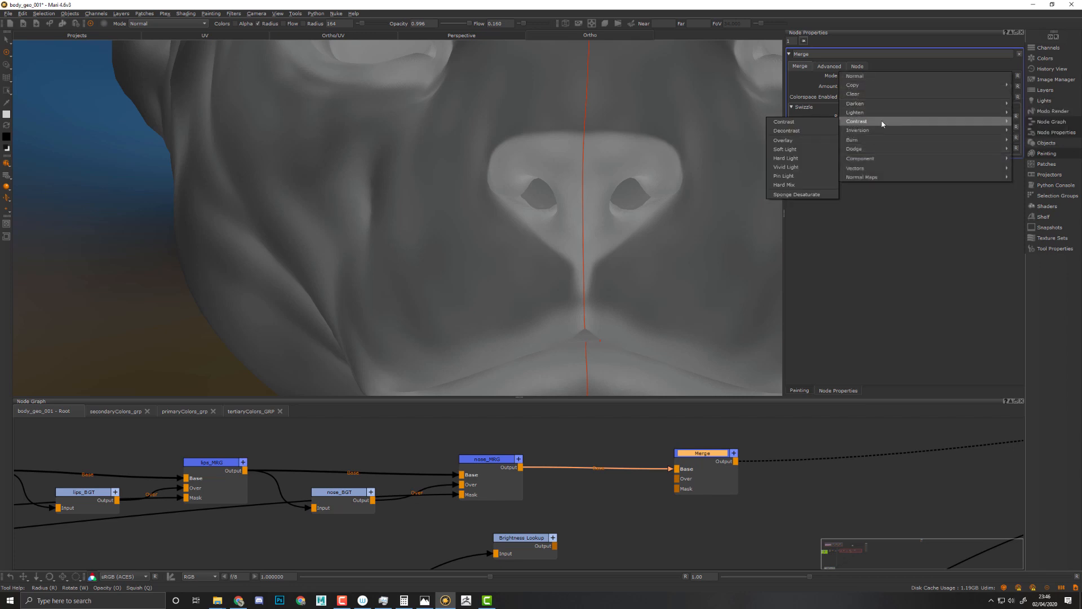
left_click(789, 141)
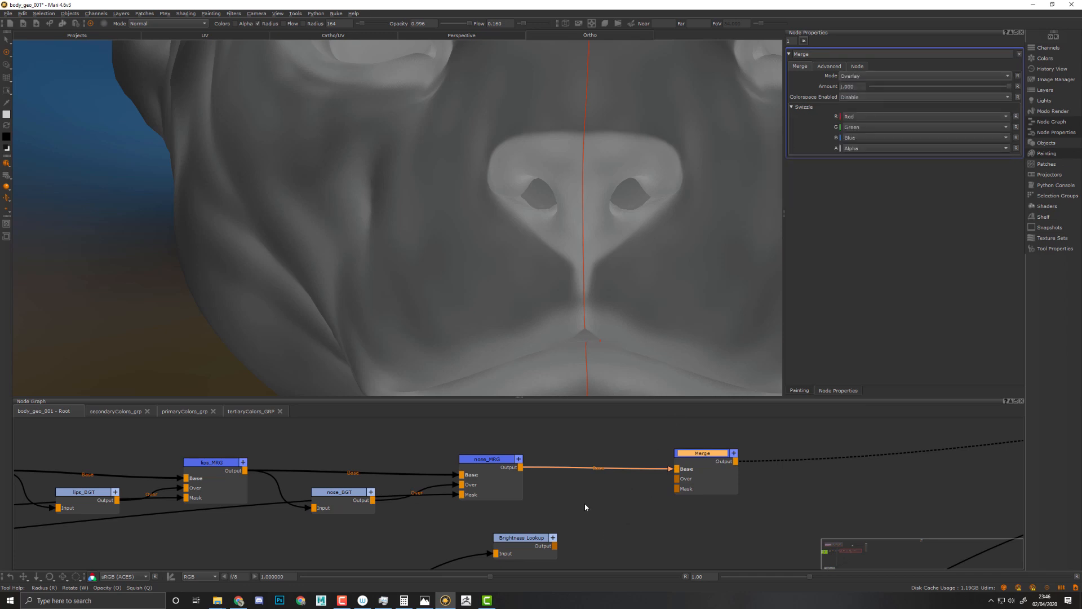
- Connect the Brightness Lookup output to the Merge node's Over input and place the lookup node below the chain
middle_click_drag(551, 528, 625, 494)
left_click_drag(596, 505, 720, 437)
left_click_drag(555, 510, 604, 493)
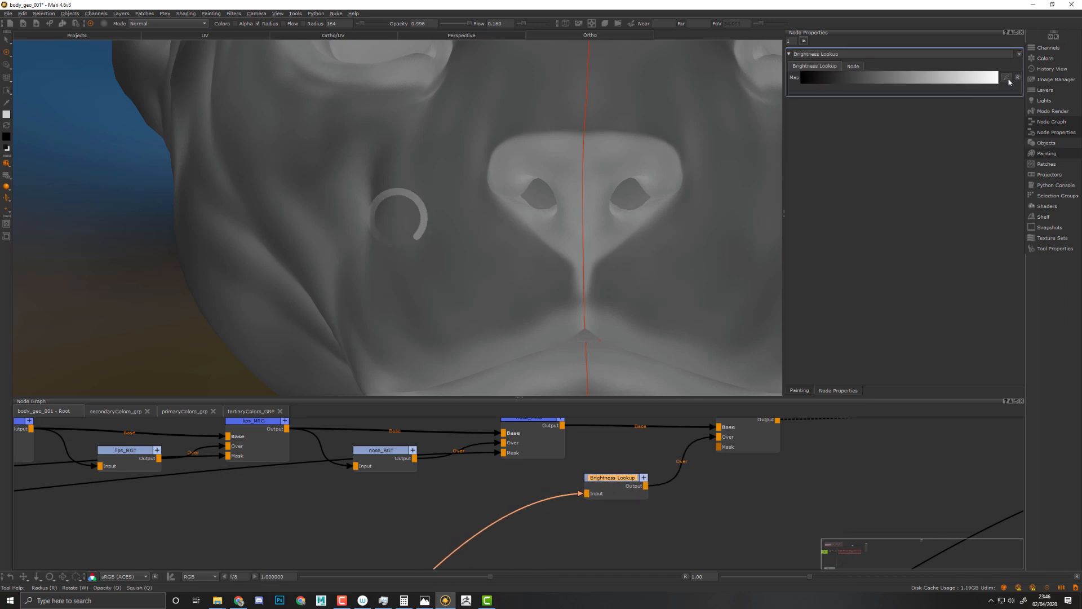
- Reshape the Brightness Lookup curve by pulling its lower point down to black and slightly lowering the upper point
left_click(1007, 78)
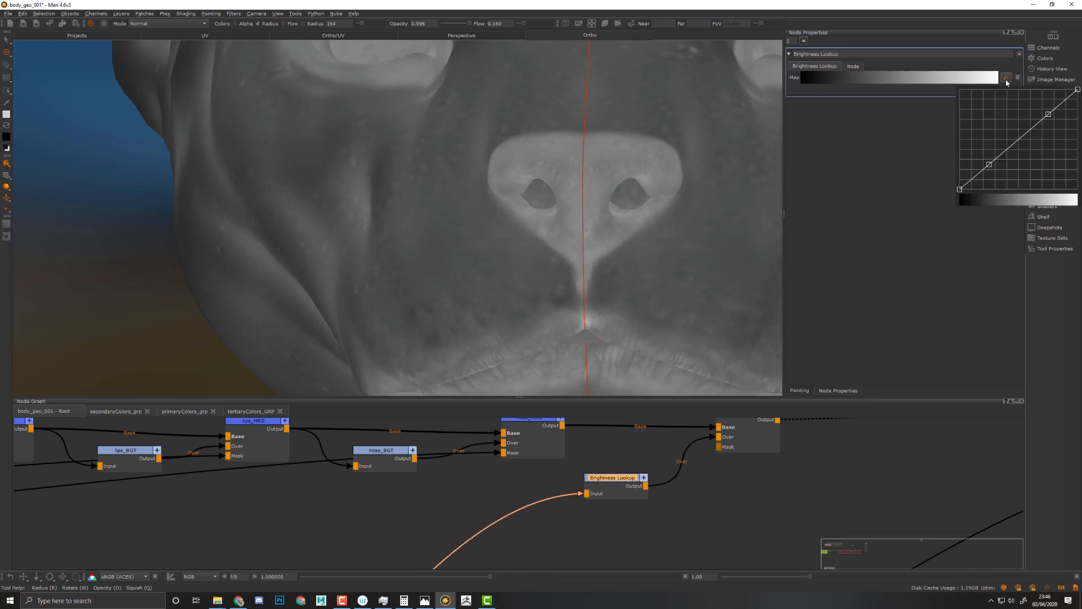
left_click_drag(990, 165, 999, 192)
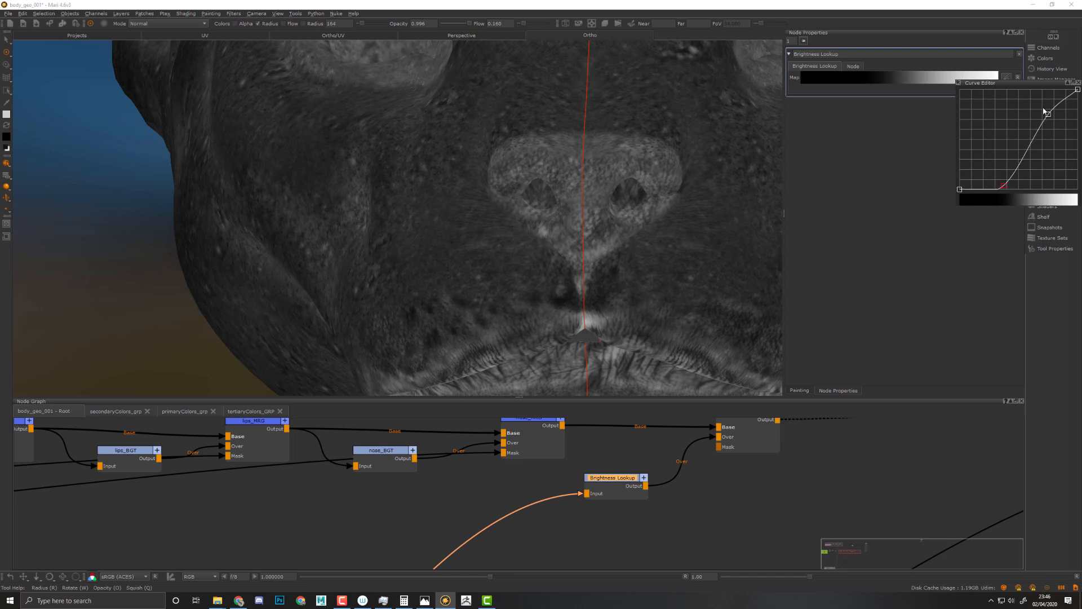
left_click_drag(1049, 117, 1049, 119)
right_click_drag(693, 186, 632, 195, "alt")
middle_click_drag(659, 204, 671, 203)
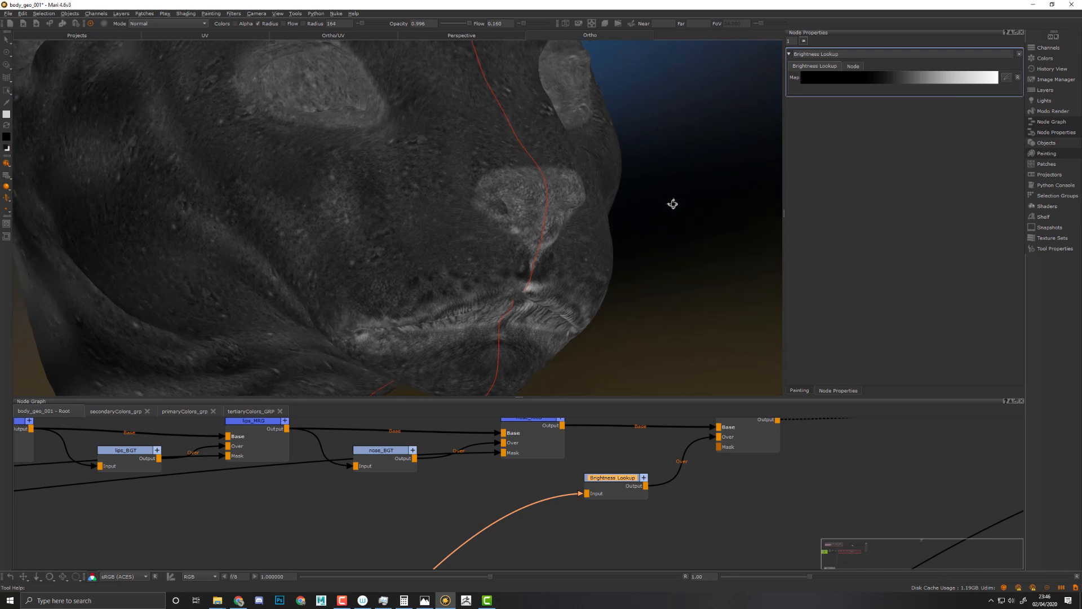
- Rename the Brightness Lookup node to coatW_mDisp_BLU and the Overlay Merge node to coatW_mDisp_MRG
middle_click_drag(750, 459, 698, 508)
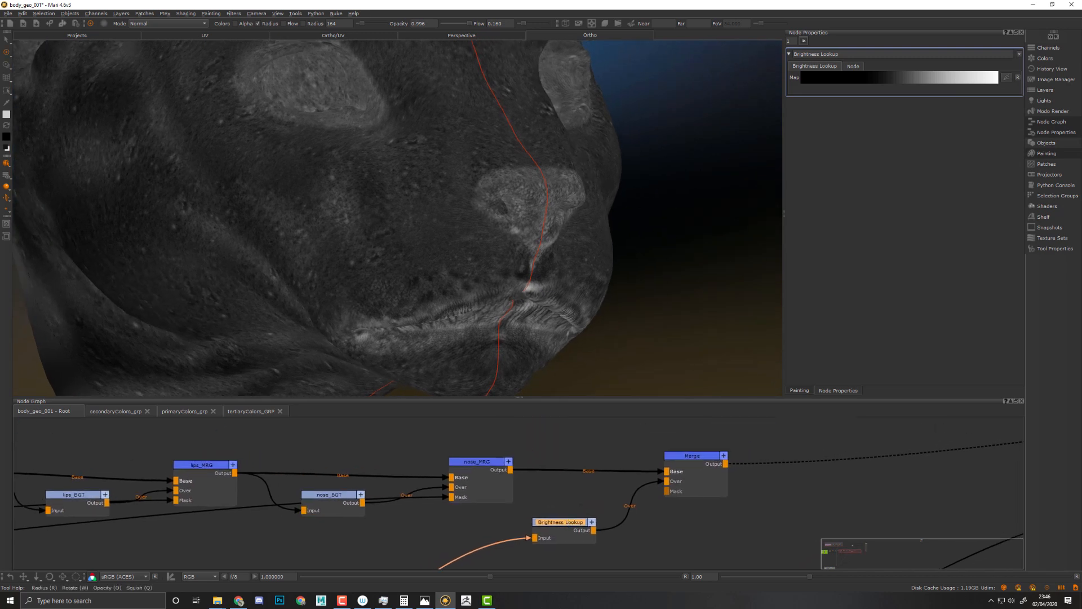
left_click_drag(843, 54, 734, 56)
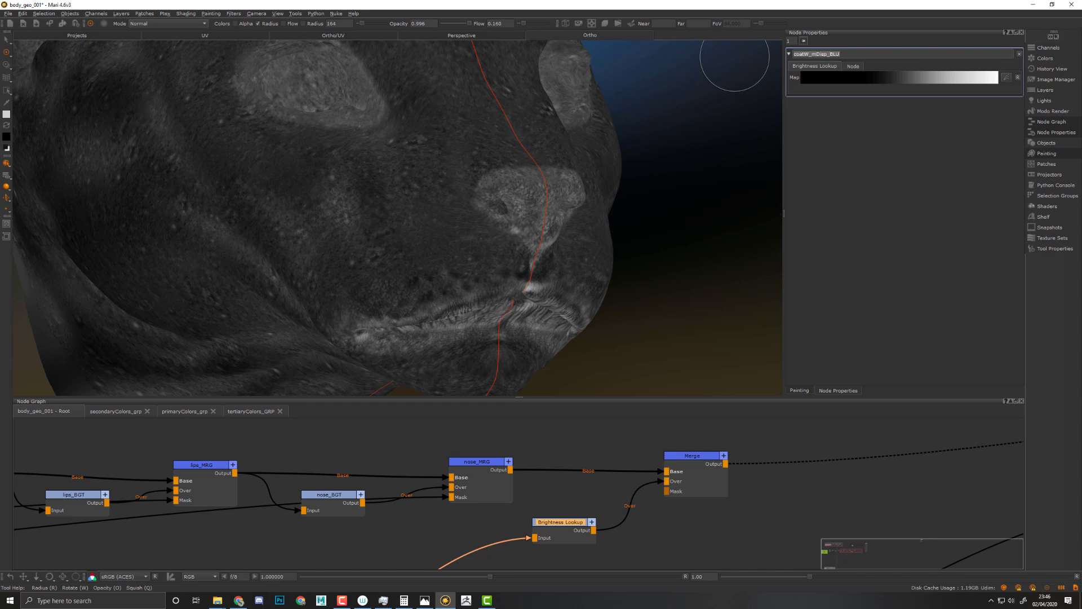
key("Return")
left_click(703, 464)
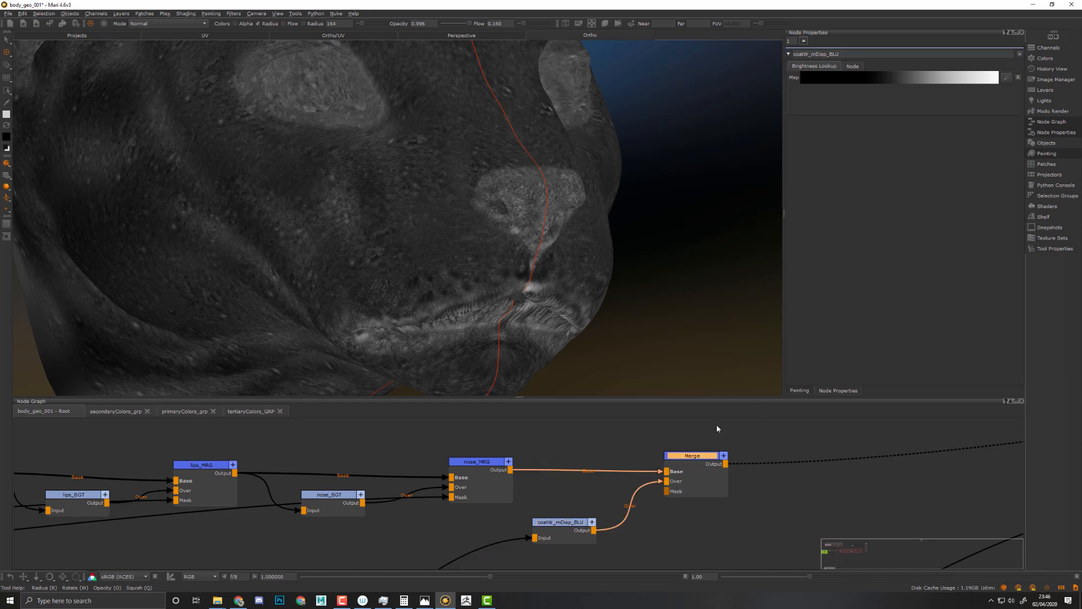
double_click(832, 53)
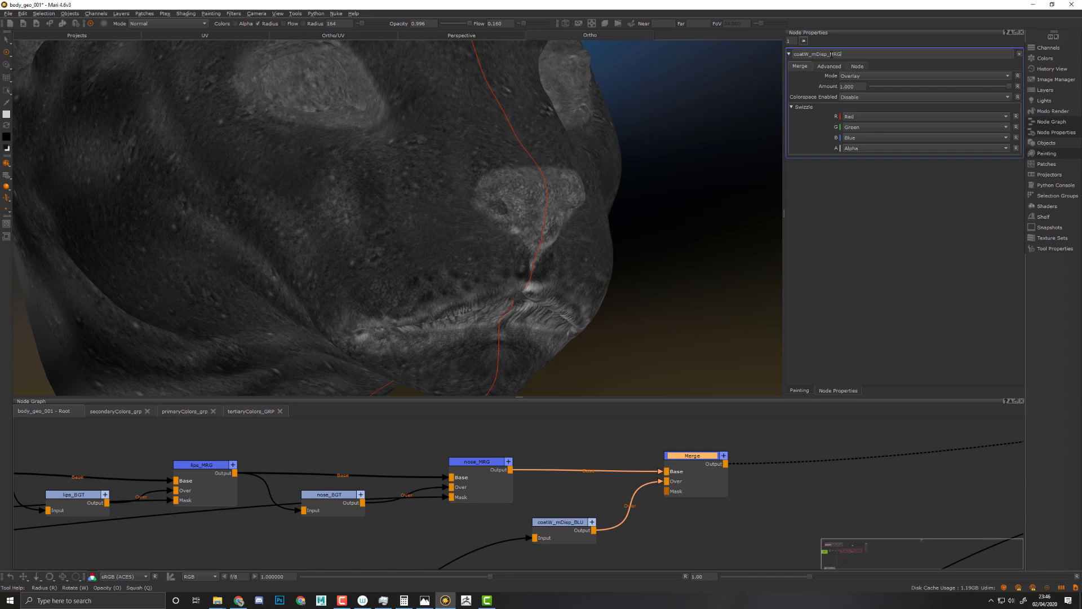
key("Return")
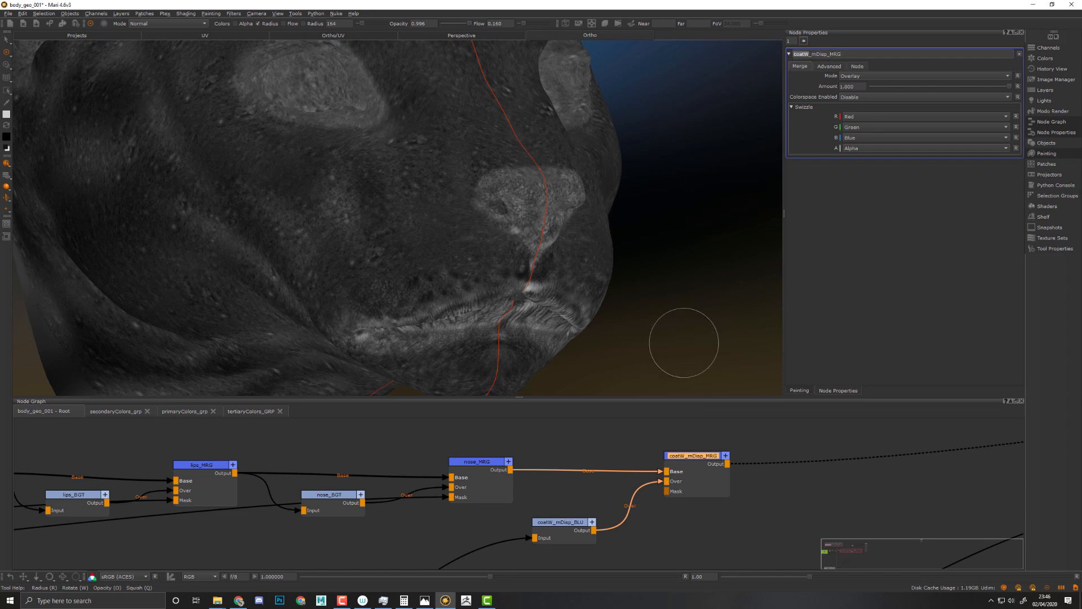
- Add the coatW_ prefix to the names of the nose_MRG and nose_BGT nodes
left_click(484, 462)
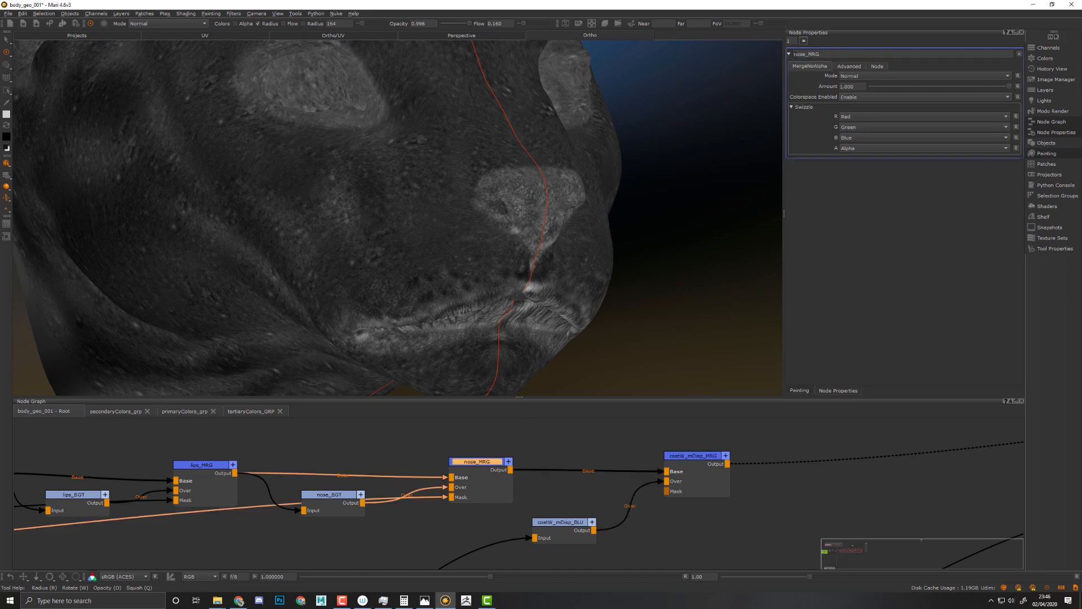
left_click(793, 54)
type("coatW_")
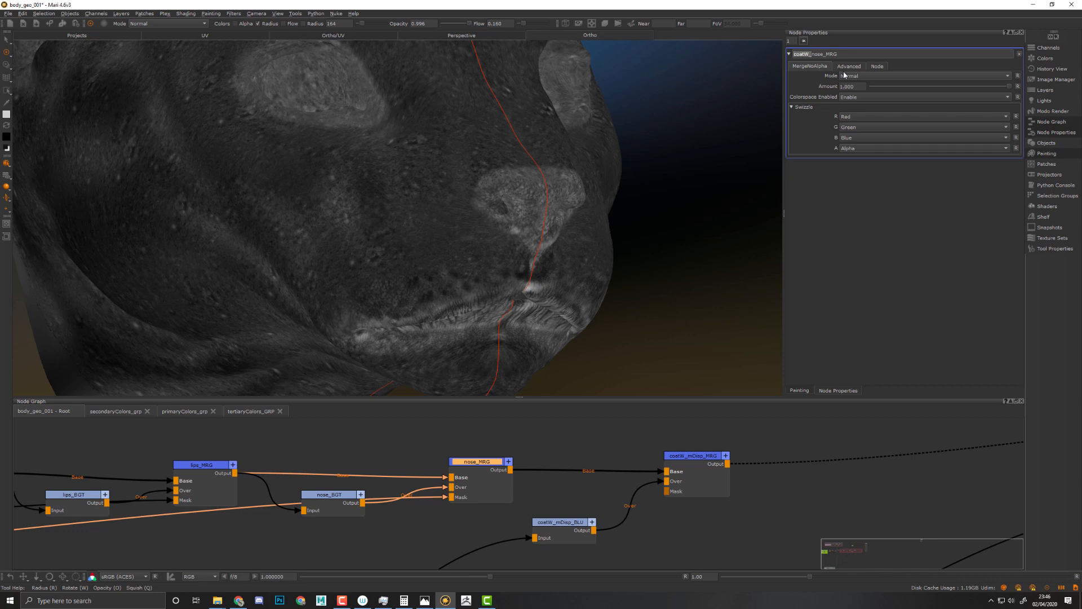
left_click(323, 508)
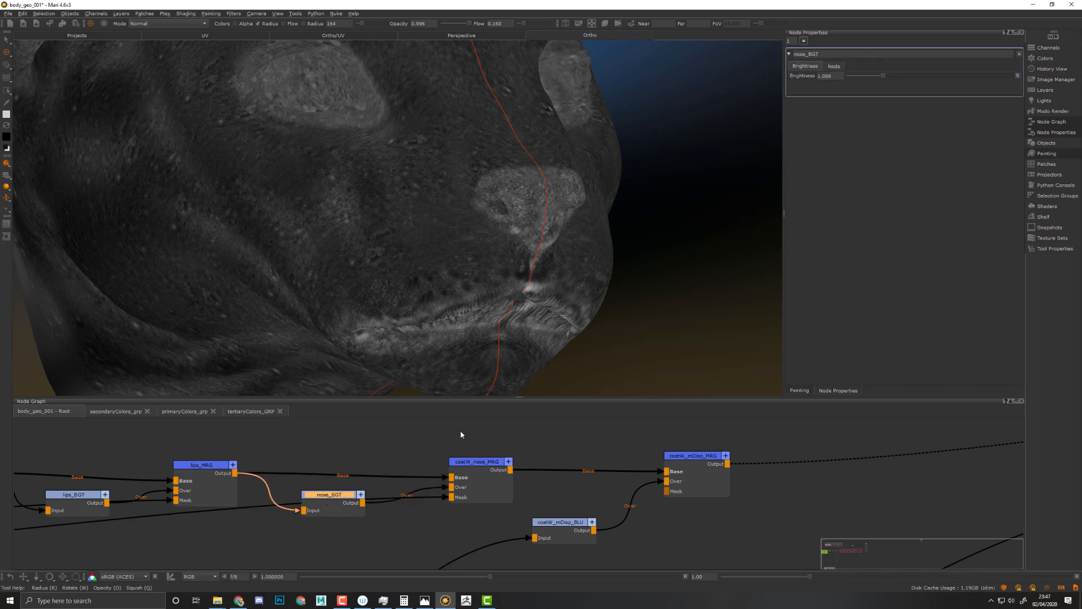
left_click(795, 54)
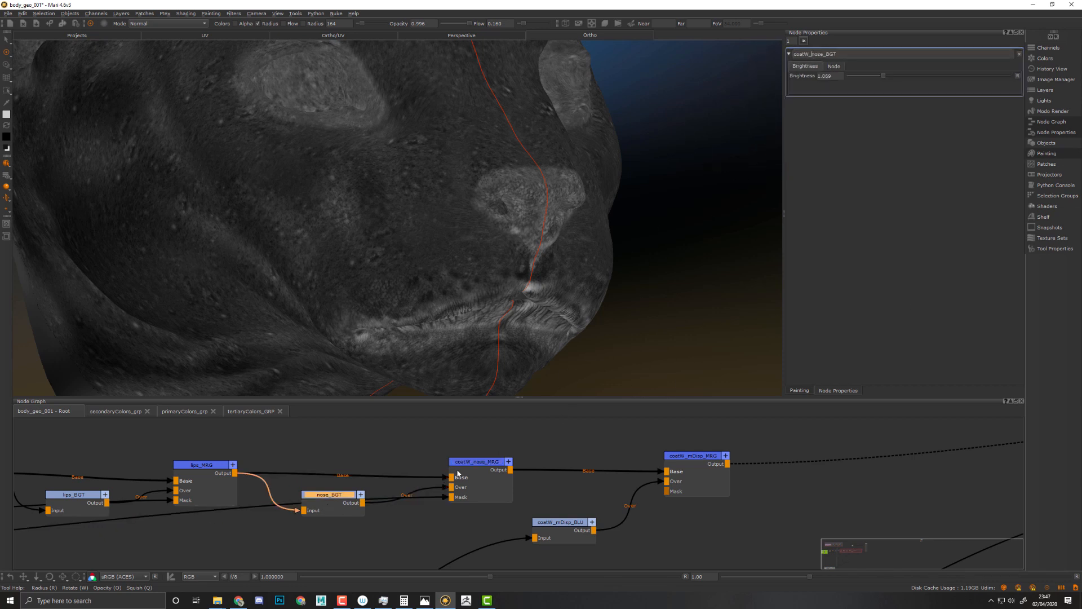
- Rename the lips_MRG and lips_BGT nodes to coatW_lips_MRG and coatW_lips_BGT
middle_click_drag(509, 453, 710, 445)
double_click(401, 466)
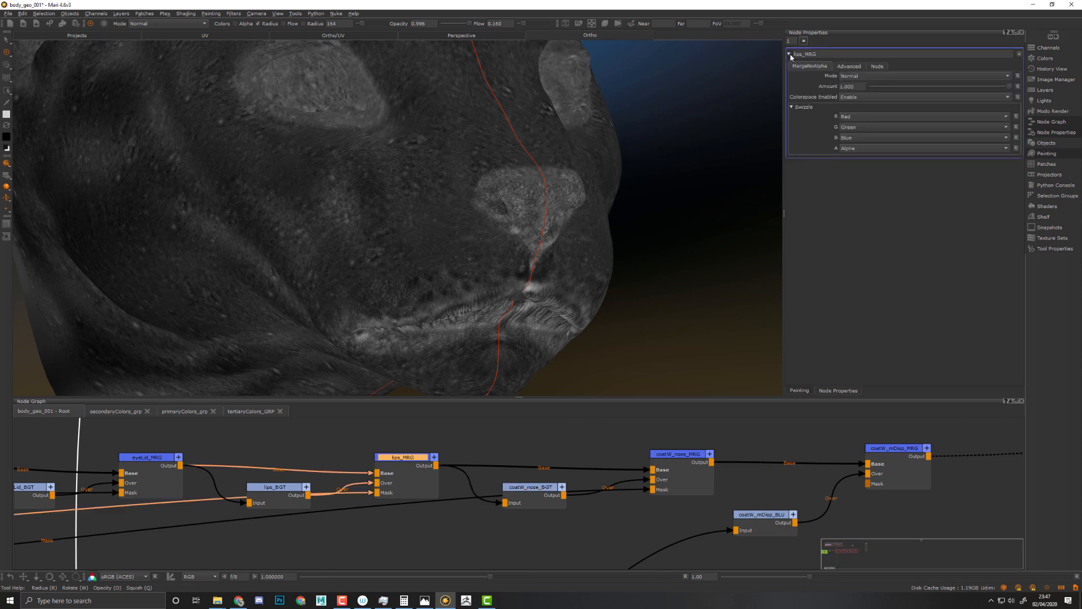
left_click(796, 54)
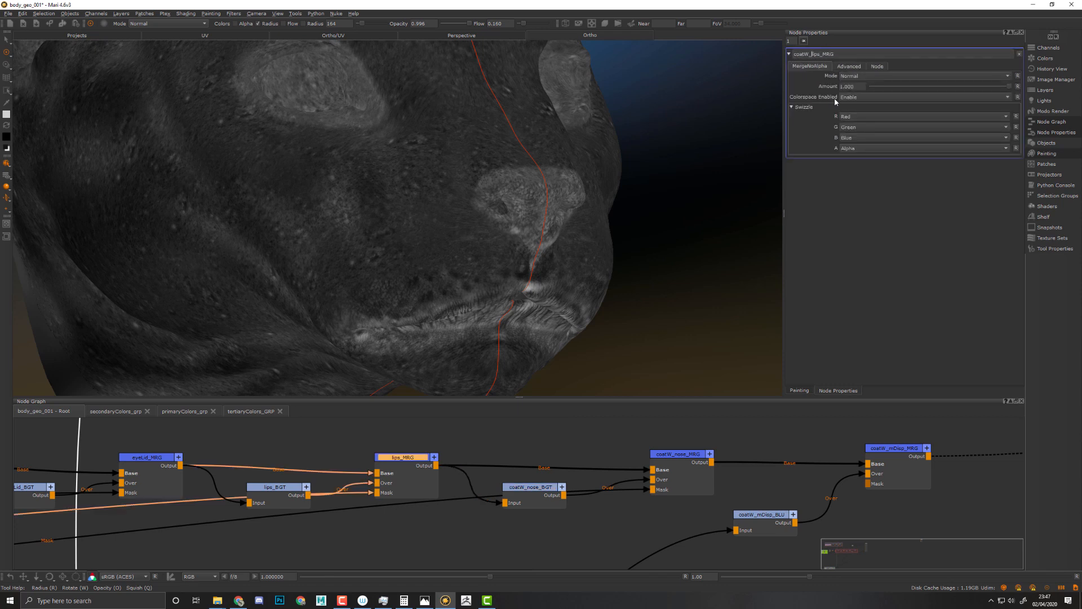
middle_click_drag(448, 479, 636, 470)
double_click(447, 481)
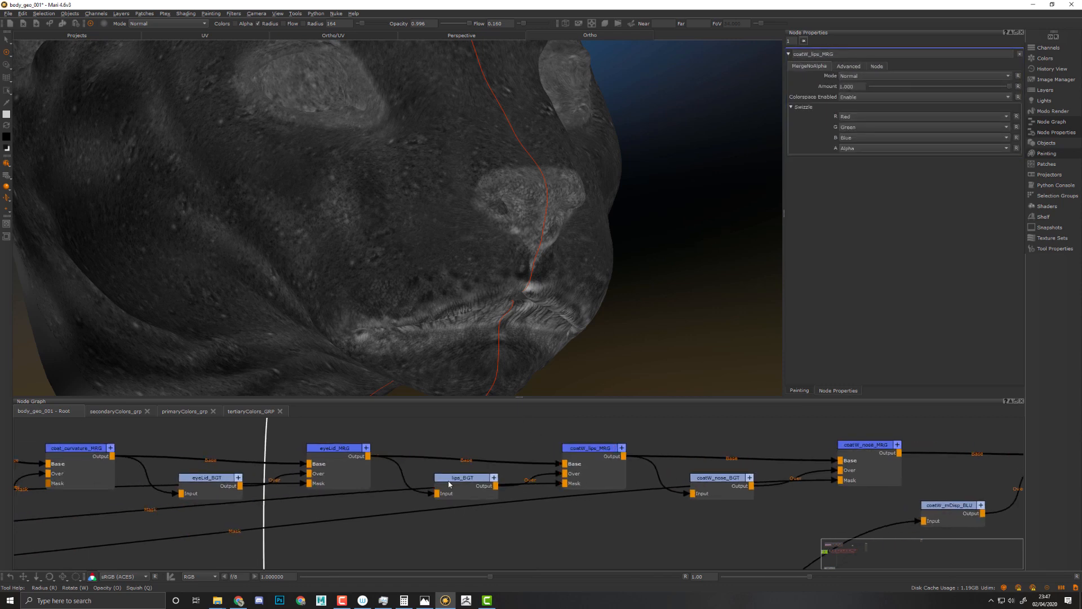
left_click(796, 54)
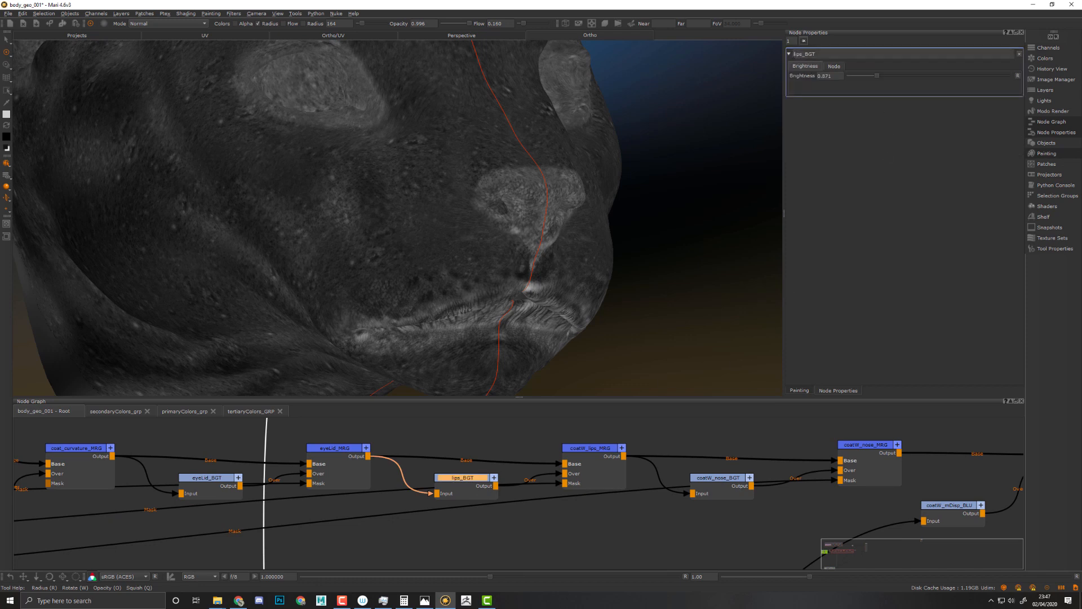
type("coatW_")
- Rename the eyeLid_MRG and eyeLid_BGT nodes to coatW_eyeLid_MRG and coatW_eyeLid_BGT
middle_click_drag(494, 468, 732, 459)
double_click(566, 455)
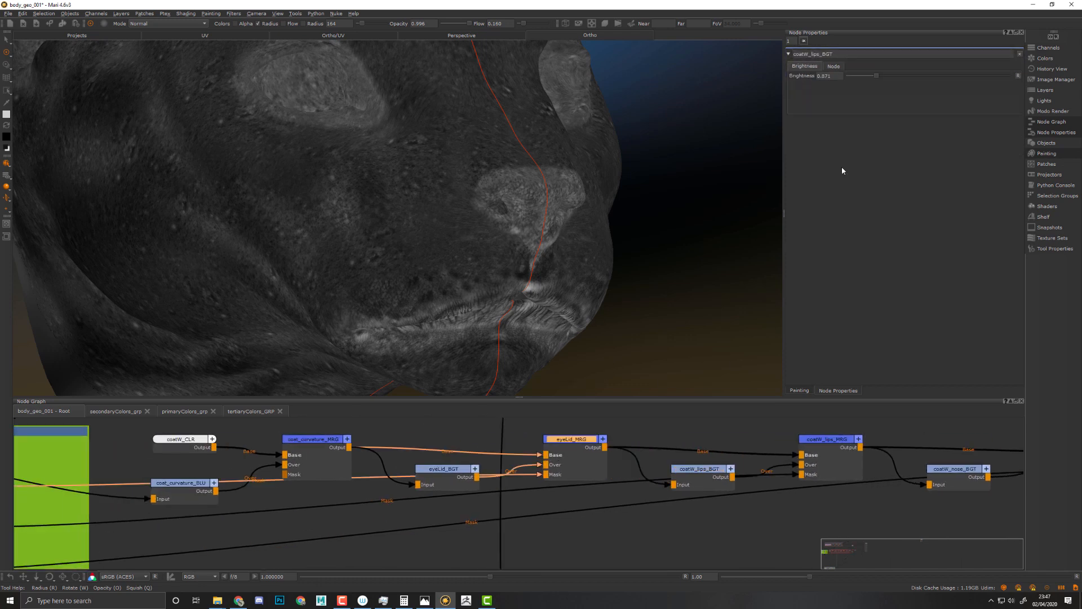
left_click(795, 55)
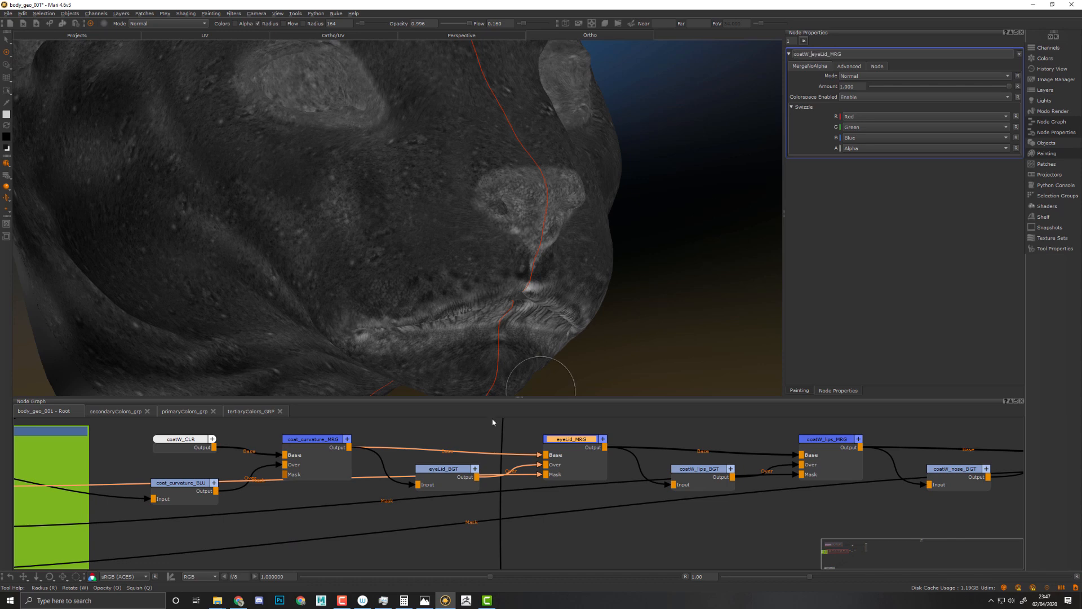
key("Return")
middle_click_drag(493, 421, 571, 423)
double_click(522, 484)
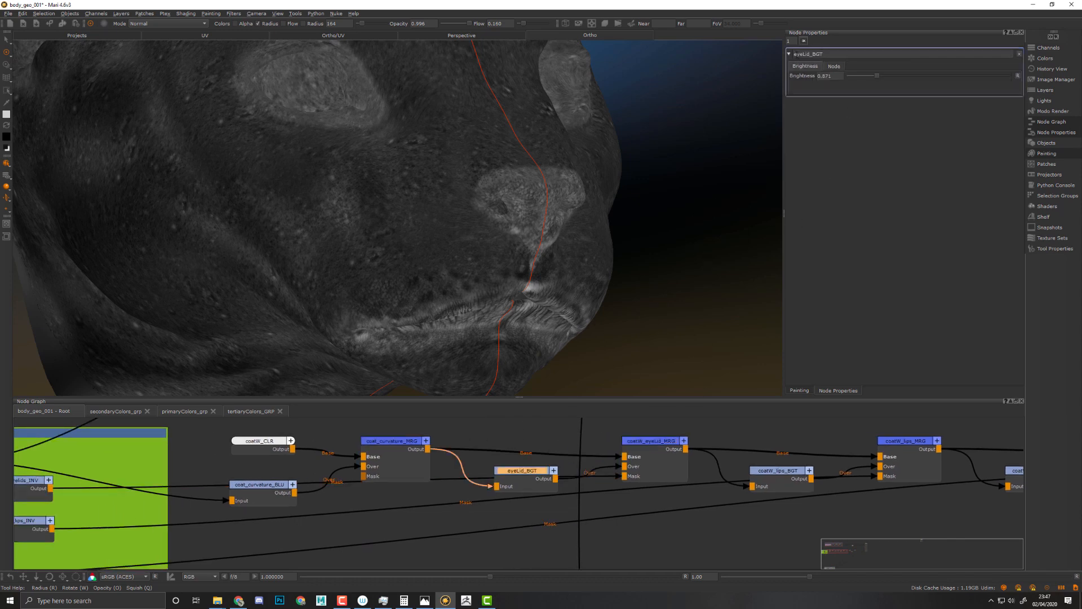
left_click(795, 54)
middle_click_drag(432, 486, 488, 492)
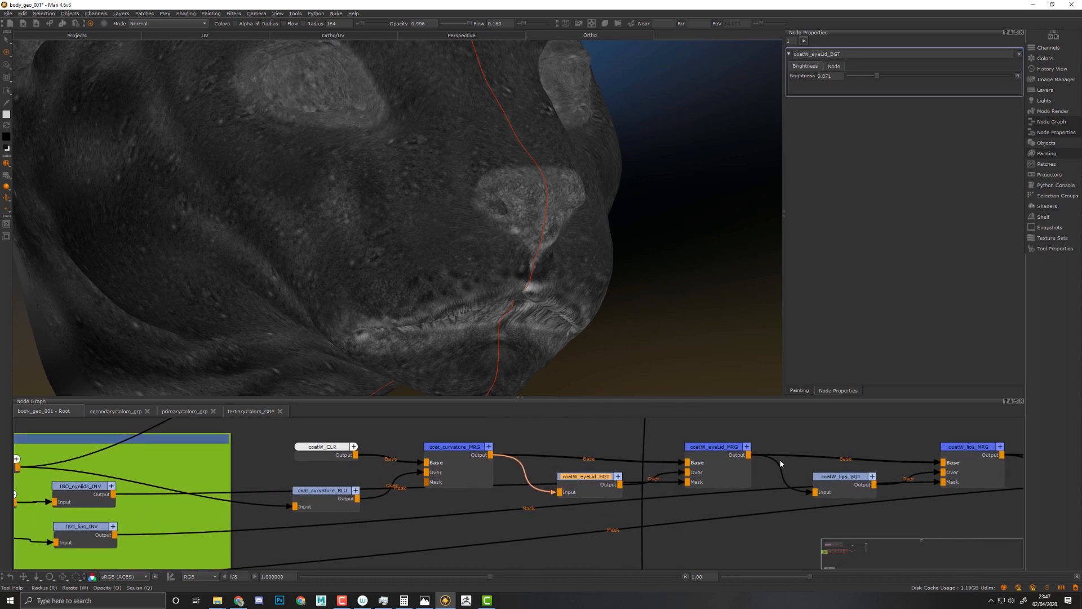
- Display the Arnold Standard Surface shader on the cat's head instead of the coat weight merge output
middle_click_drag(846, 487, 345, 488)
middle_click_drag(703, 505, 562, 480)
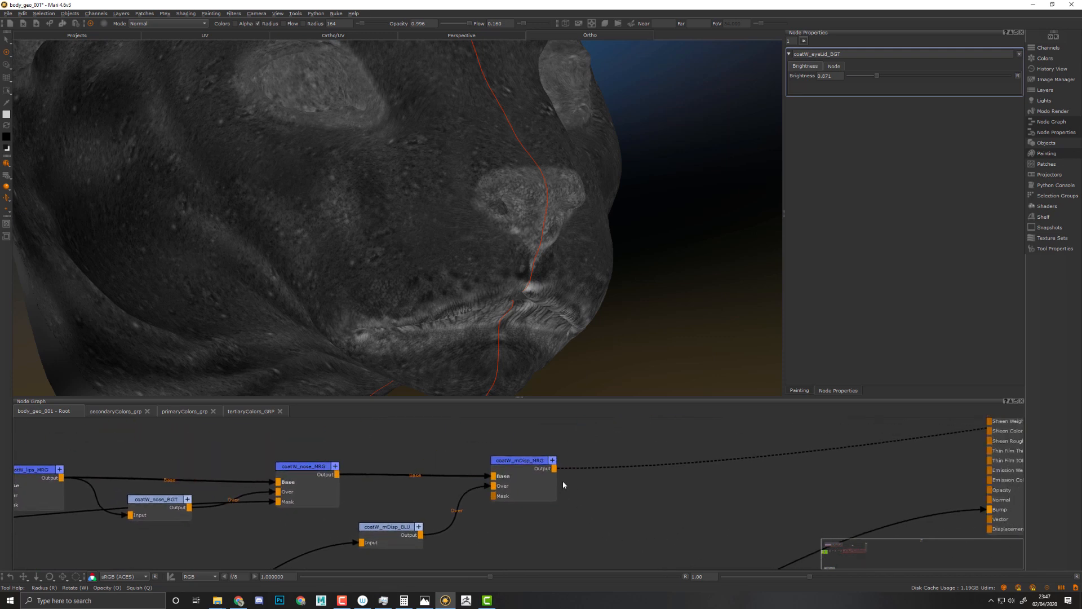
middle_click_drag(772, 489, 375, 558)
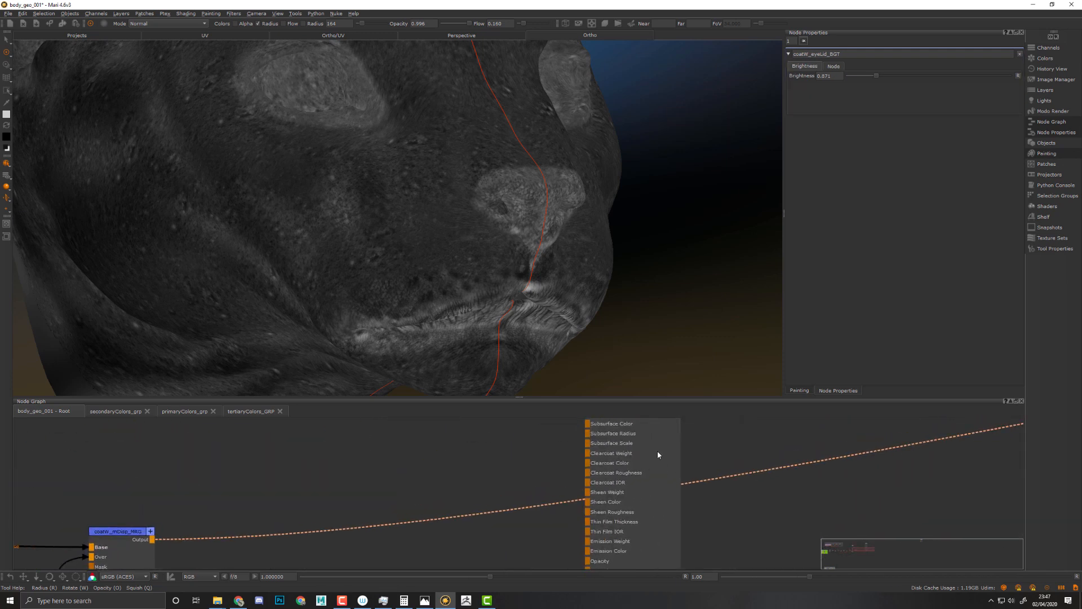
key("Delete")
middle_click_drag(744, 482, 690, 581)
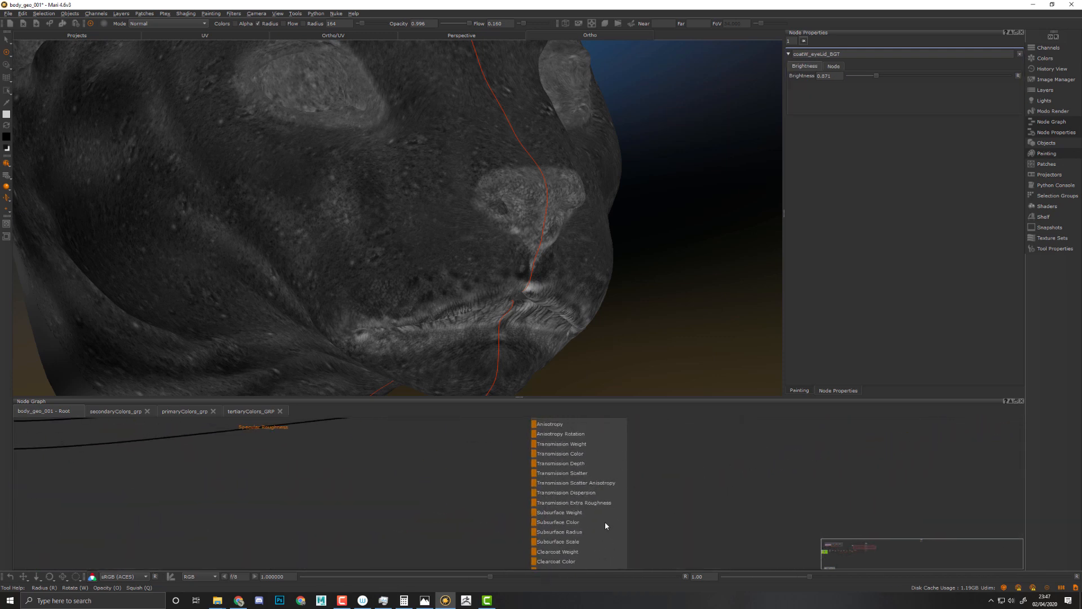
middle_click_drag(619, 443, 606, 546)
left_click(607, 508)
key("v")
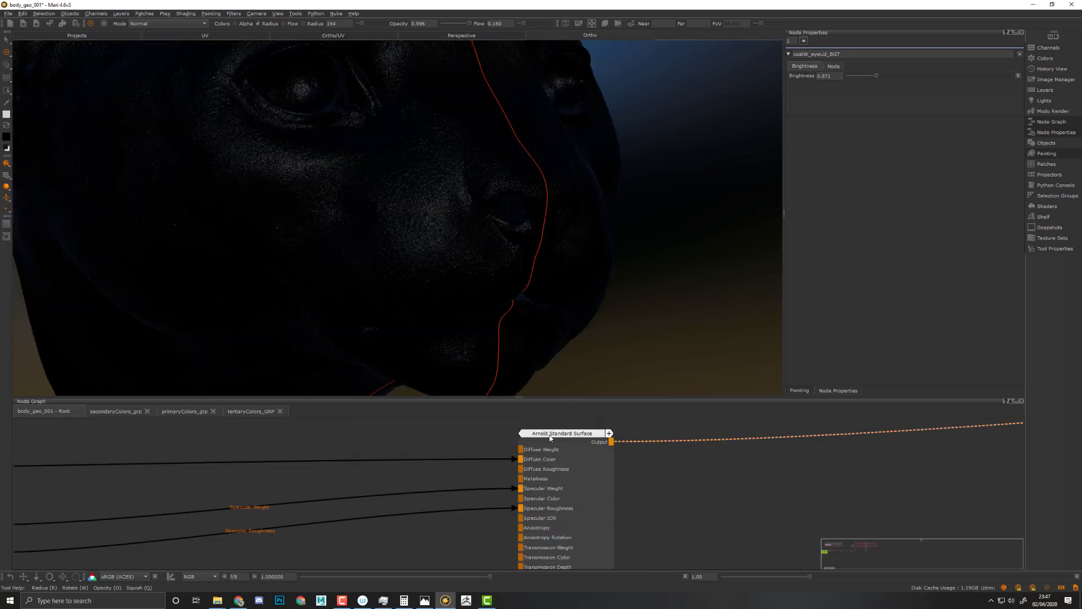
left_click_drag(550, 438, 567, 438)
scroll(624, 236, "up", 3)
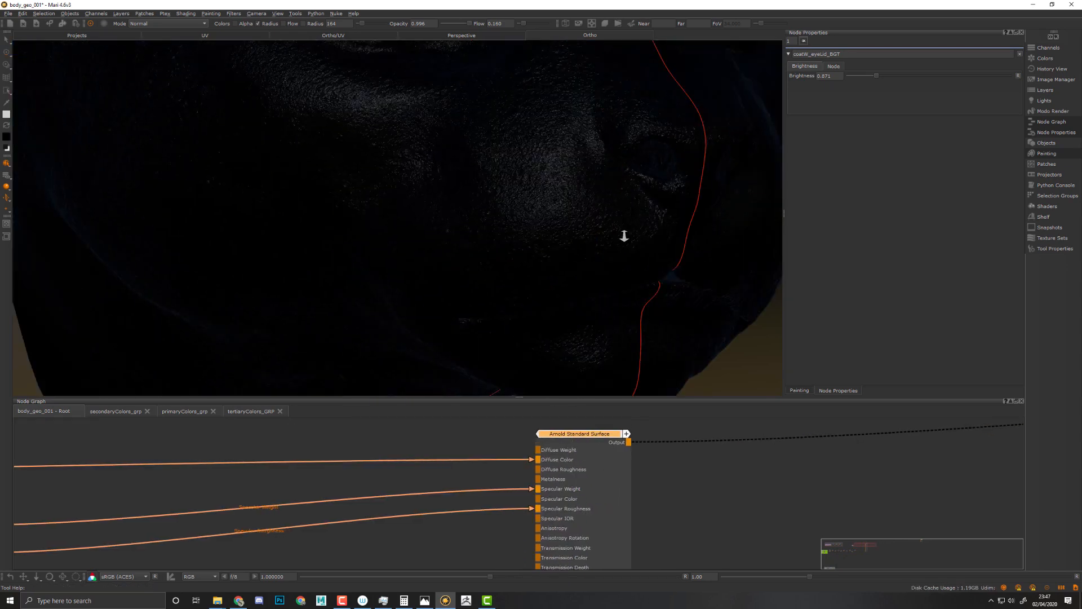
scroll(624, 236, "up", 2)
left_click_drag(654, 229, 614, 221, "alt")
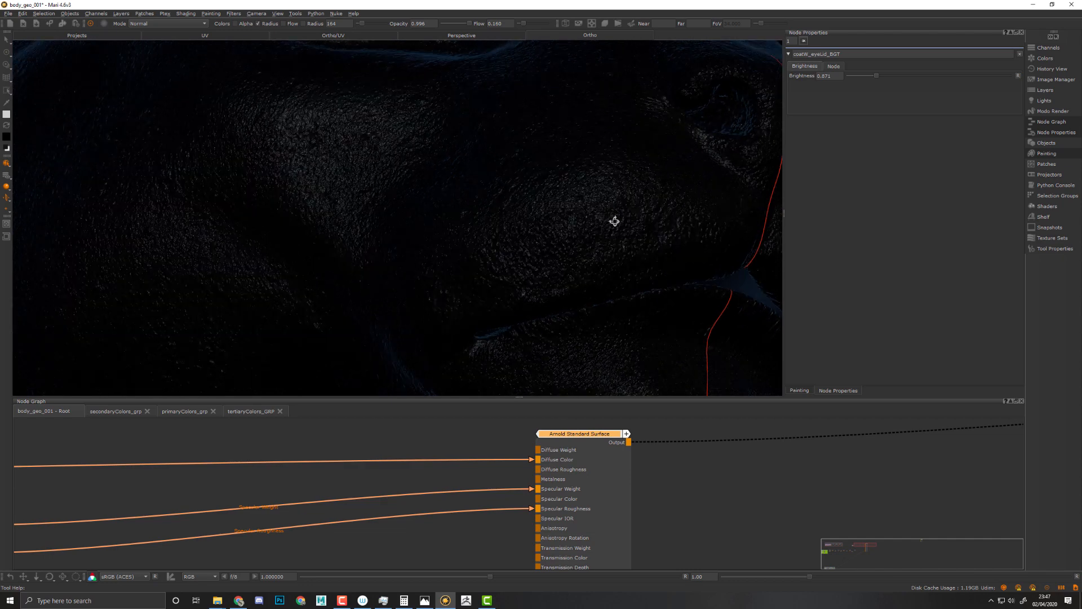
- Connect the coatW_mDisp_MRG output to the Clearcoat Weight input of the Arnold Standard Surface node
middle_click_drag(439, 533, 443, 430)
scroll(347, 518, "down", 2)
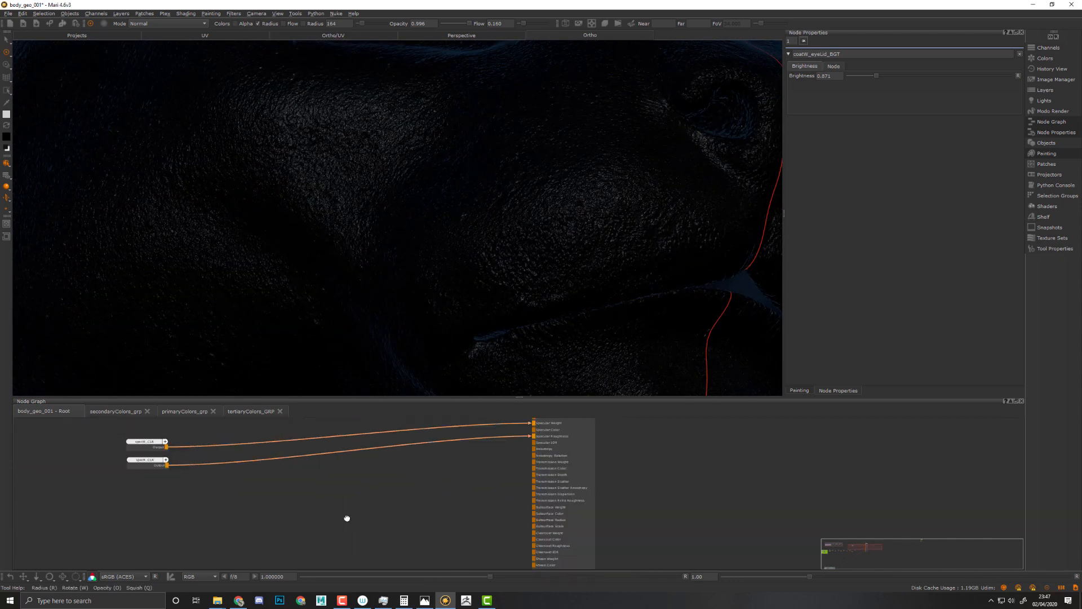
middle_click_drag(346, 518, 555, 458)
left_click_drag(482, 523, 781, 446)
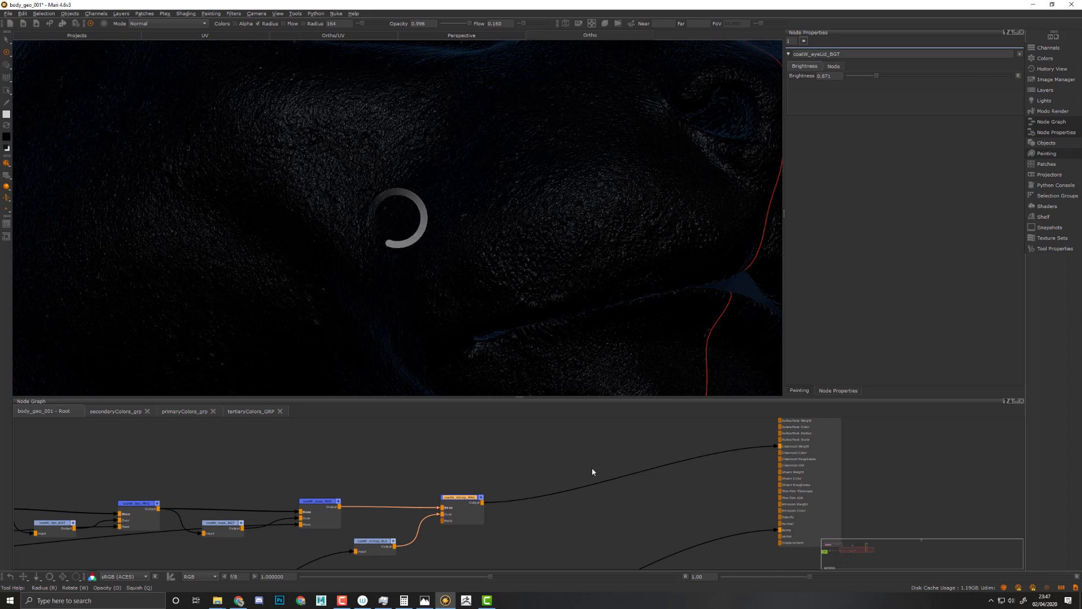
middle_click_drag(645, 449, 456, 532)
scroll(546, 462, "up", 3)
middle_click_drag(576, 465, 476, 535)
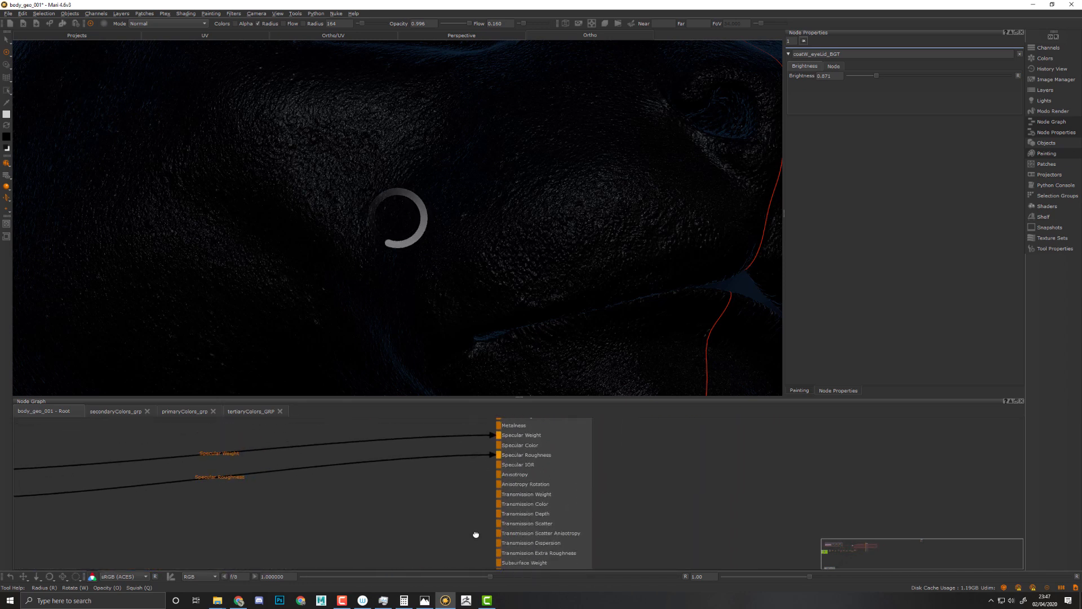
middle_click_drag(471, 496, 481, 509)
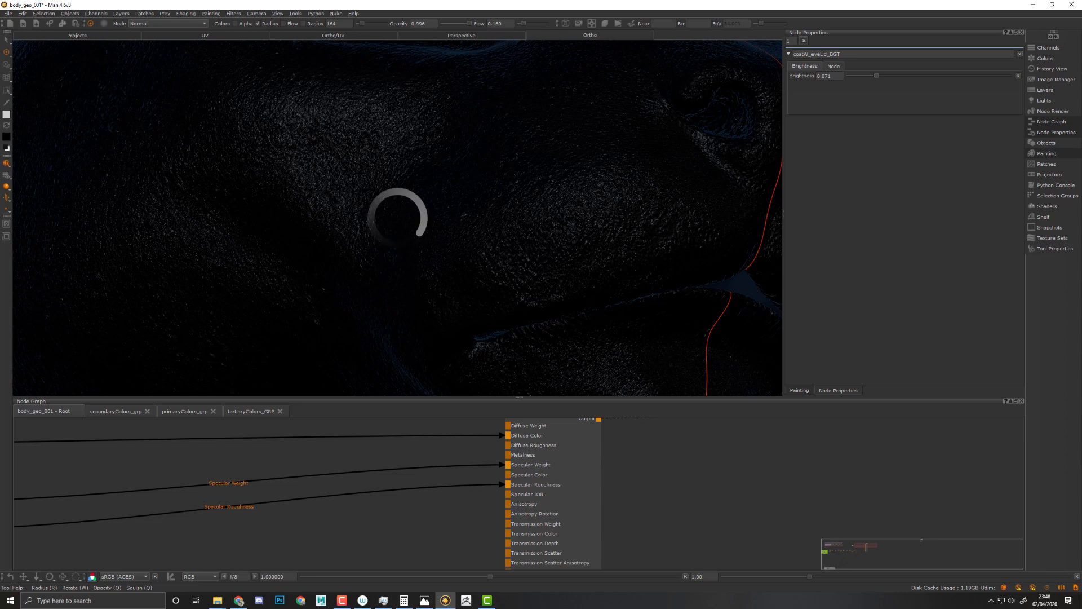
- Set the base weight of the Arnold Standard Surface shader to 1.000
middle_click_drag(611, 285, 606, 218)
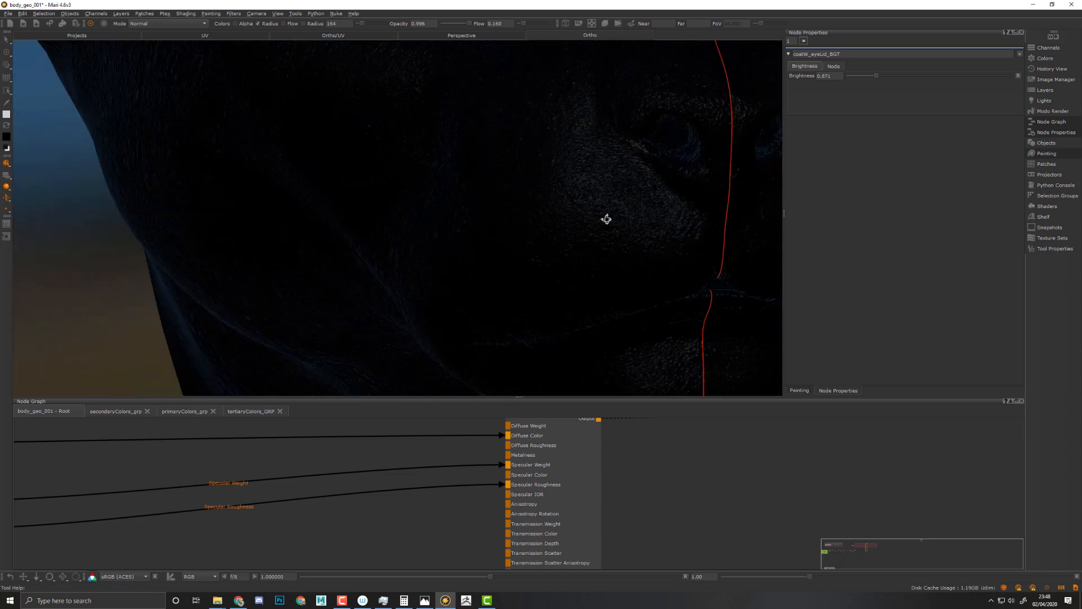
left_click_drag(630, 213, 512, 244, "alt")
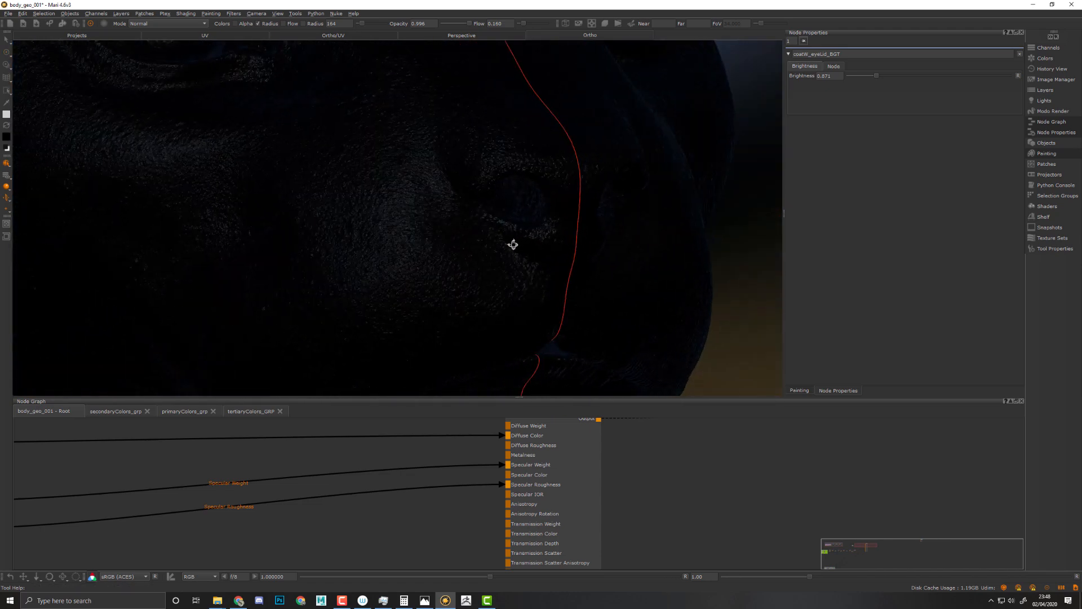
right_click_drag(519, 242, 424, 238, "alt")
left_click_drag(425, 238, 499, 198, "alt")
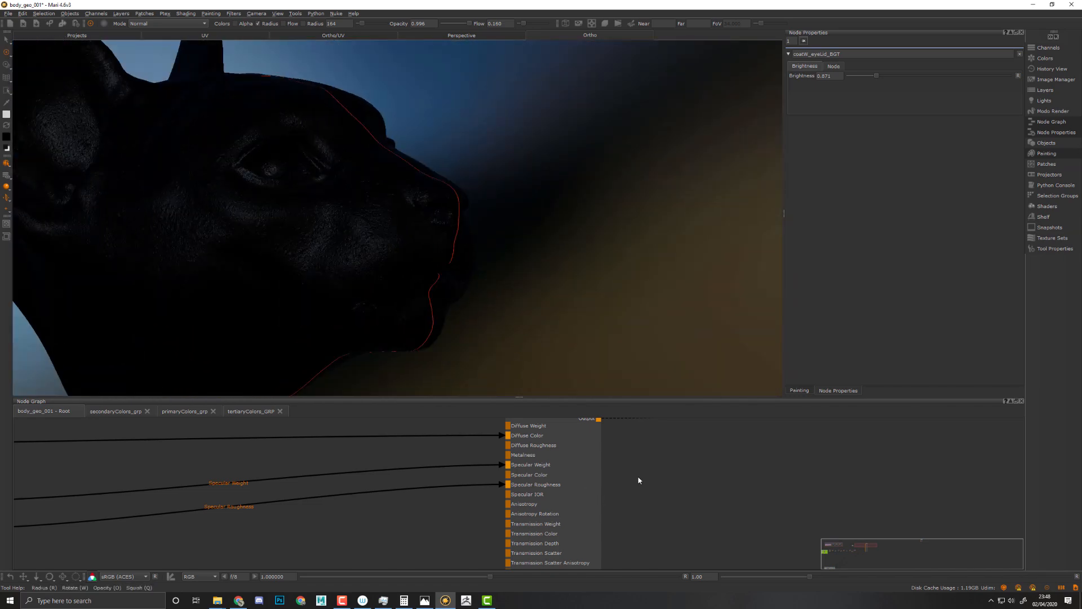
middle_click_drag(593, 453, 589, 512)
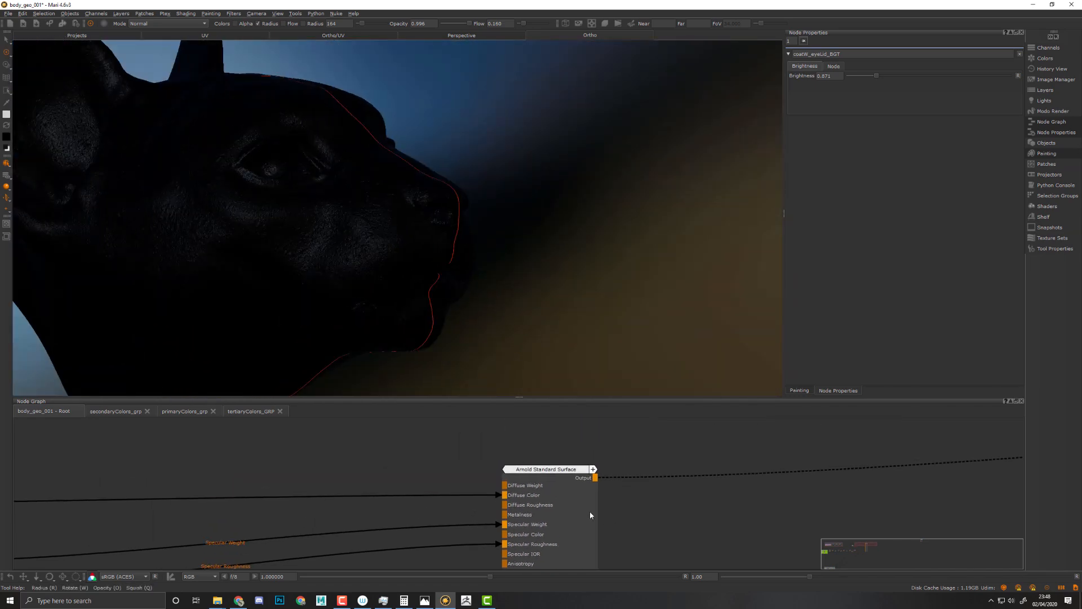
left_click(546, 475)
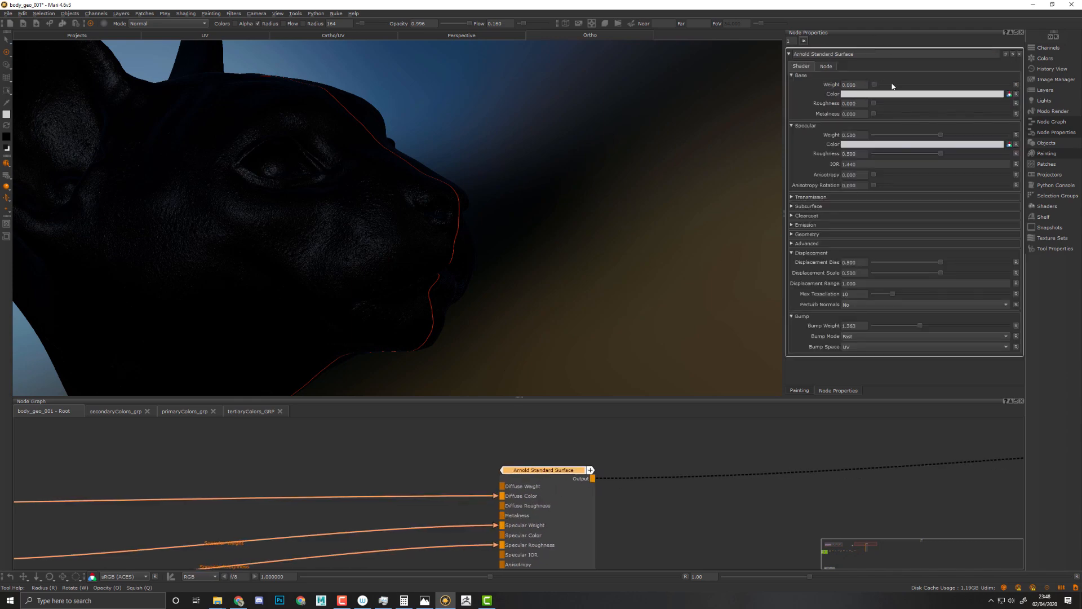
left_click_drag(892, 86, 1008, 84)
- Examine the shaded skin and its coat highlights around the cat's nose, eyes and forehead from several angles
left_click_drag(432, 308, 337, 295, "alt")
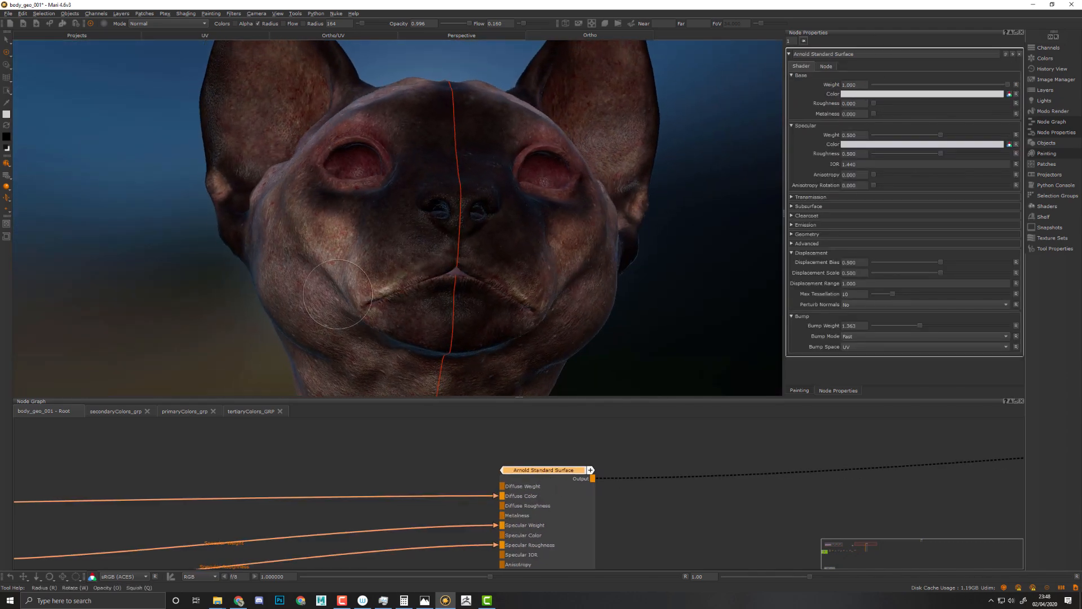
left_click_drag(440, 244, 530, 267, "alt")
middle_click_drag(507, 271, 539, 291, "alt")
right_click_drag(507, 293, 584, 306, "alt")
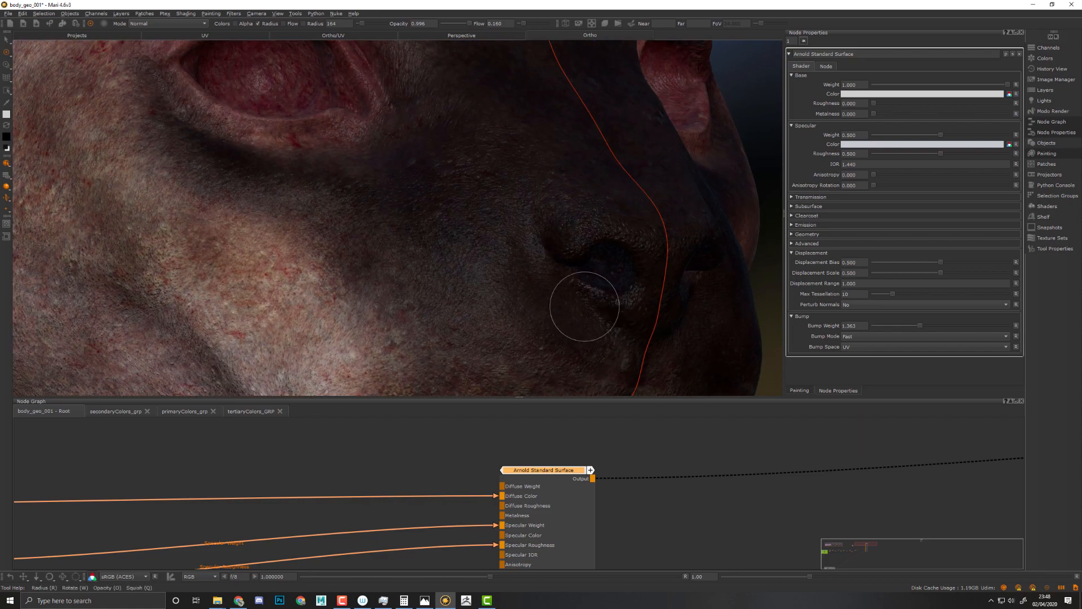
left_click_drag(585, 306, 489, 287, "alt")
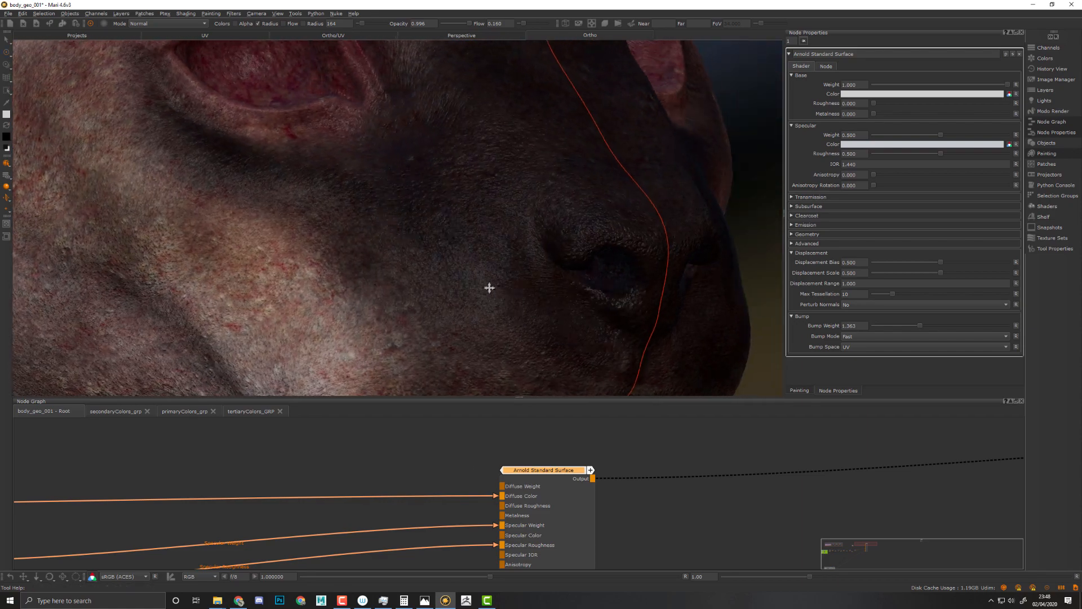
middle_click_drag(489, 288, 499, 305, "alt")
middle_click_drag(490, 163, 497, 301, "alt")
left_click_drag(457, 232, 455, 227, "alt")
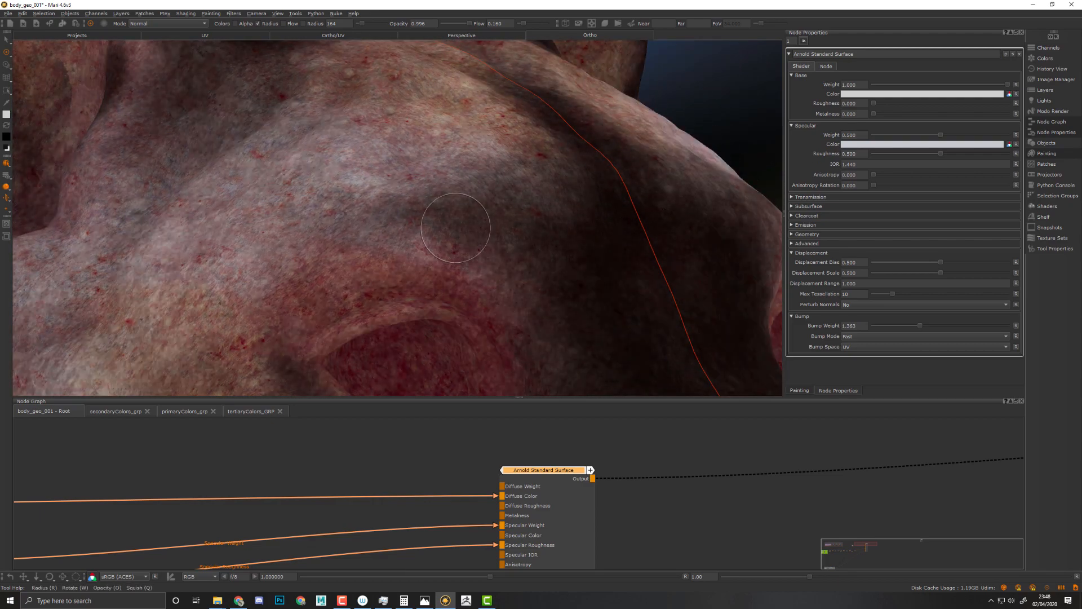
scroll(499, 222, "down", 3)
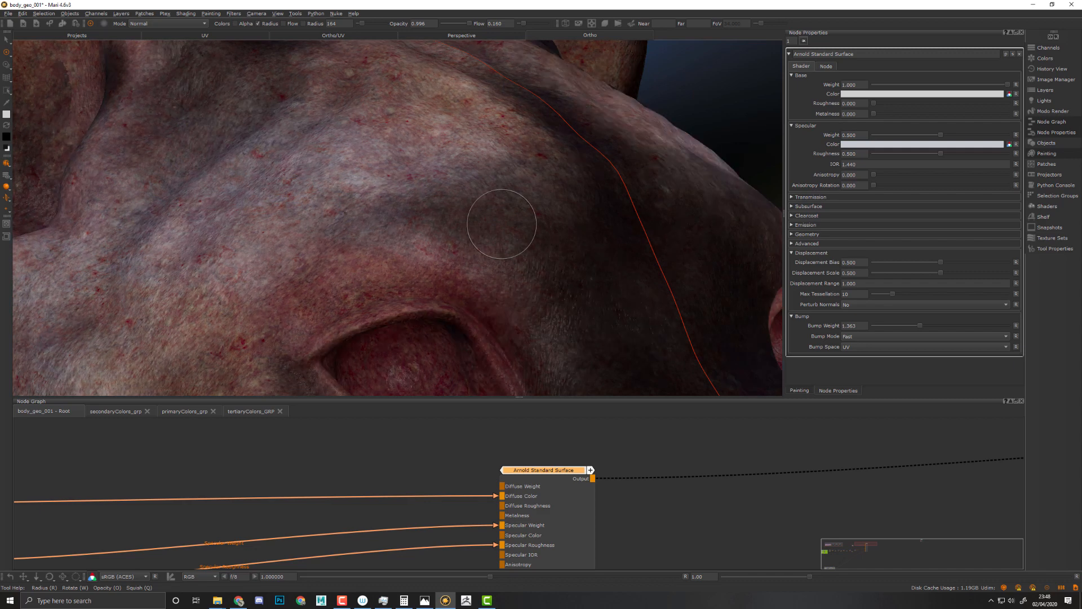
scroll(522, 277, "down", 3)
middle_click_drag(523, 277, 496, 234)
middle_click_drag(567, 374, 648, 319)
- Try raising the brightness of the coatW_nose_BGT node to about 2.5
middle_click_drag(366, 507, 569, 437)
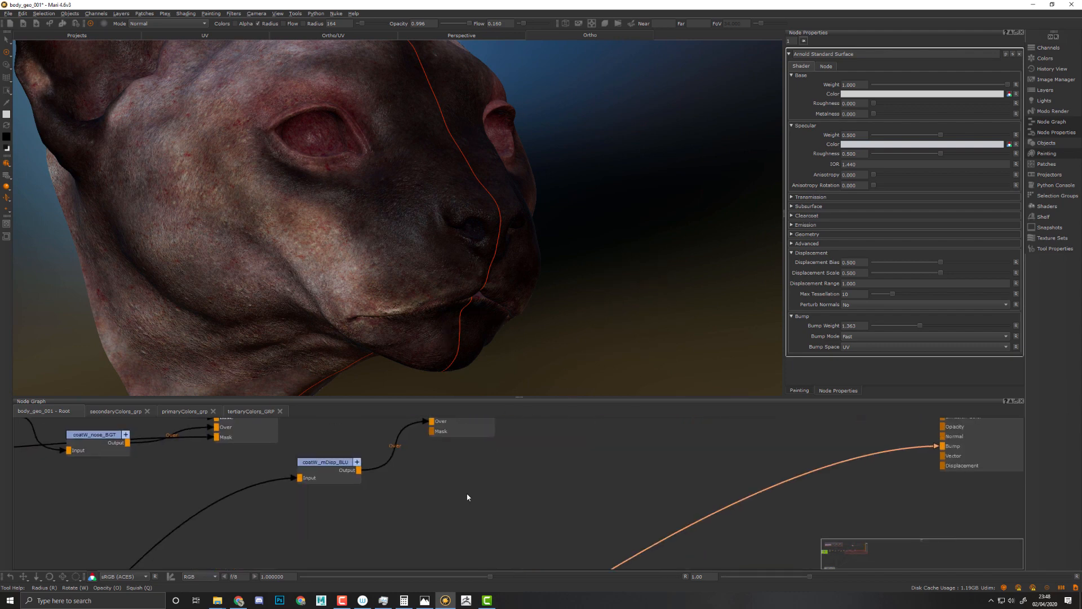
middle_click_drag(468, 497, 564, 535)
middle_click_drag(543, 479, 569, 512)
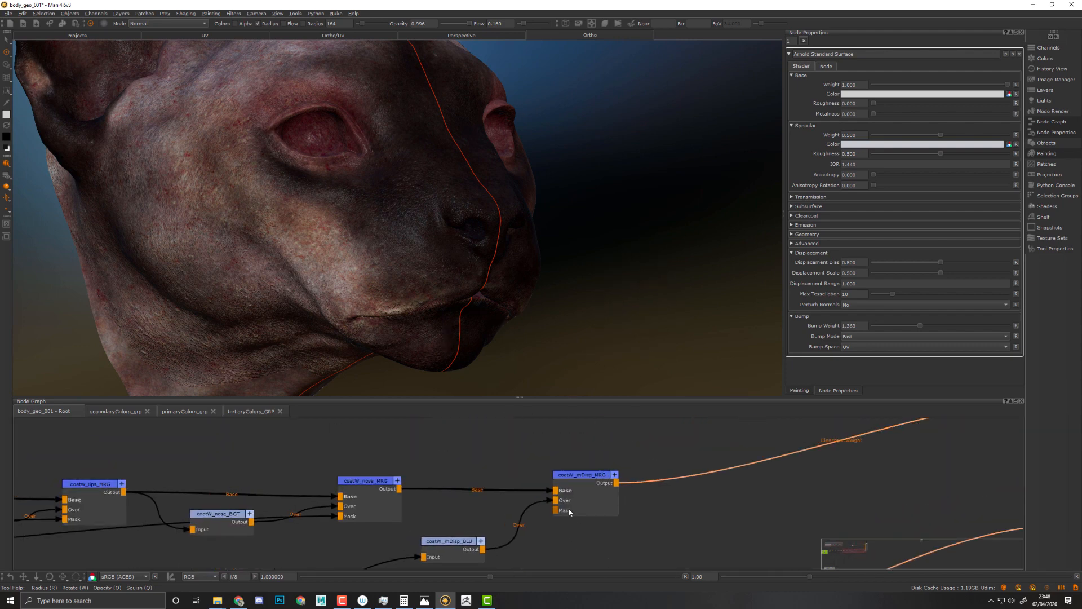
left_click(365, 486)
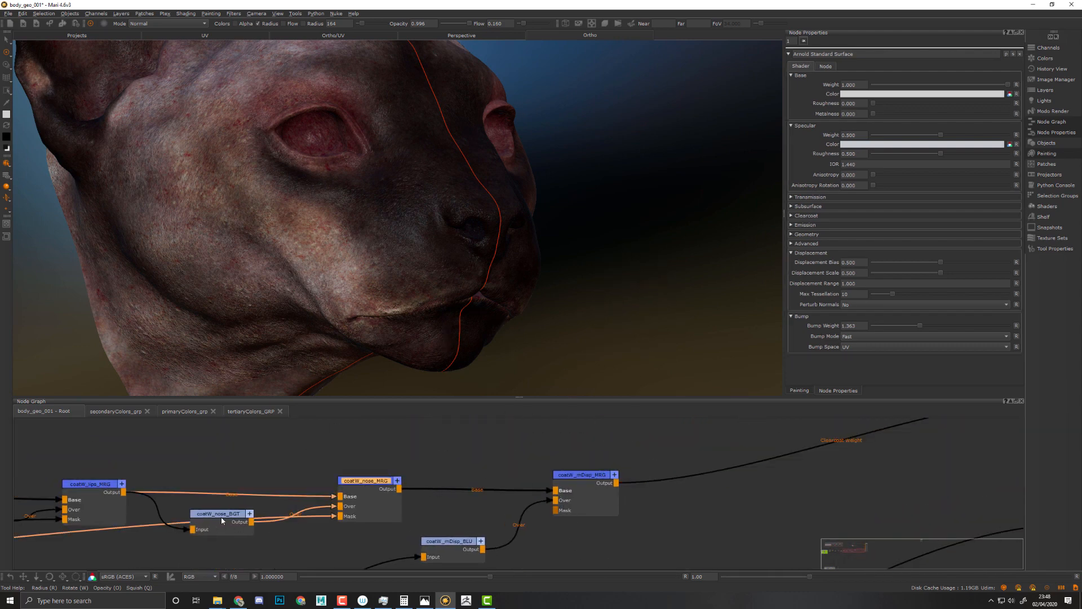
left_click_drag(221, 521, 221, 525)
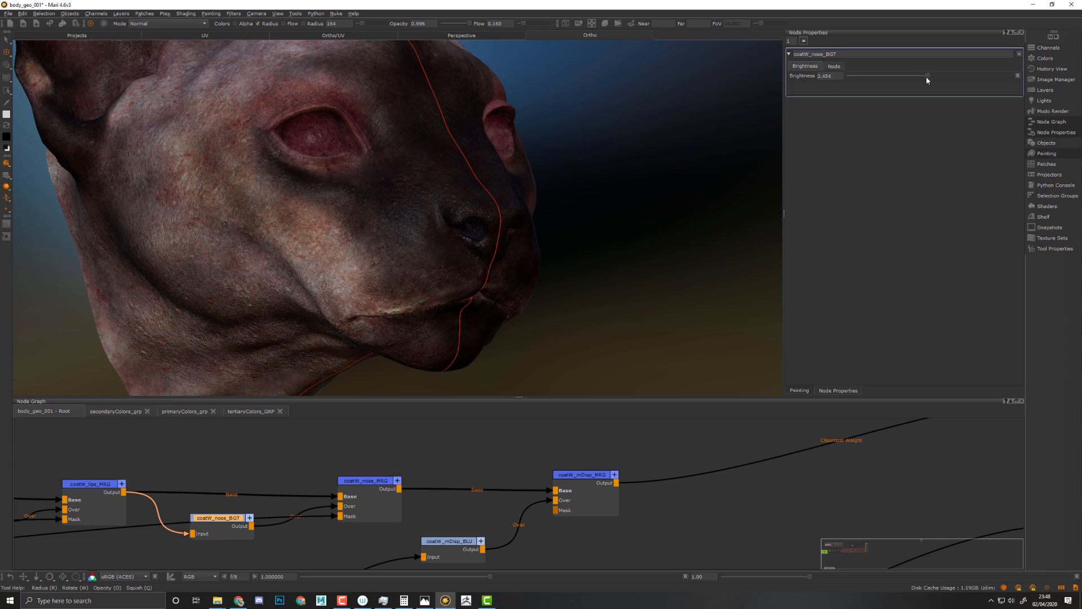
key("ctrl+z")
middle_click_drag(579, 499, 421, 508)
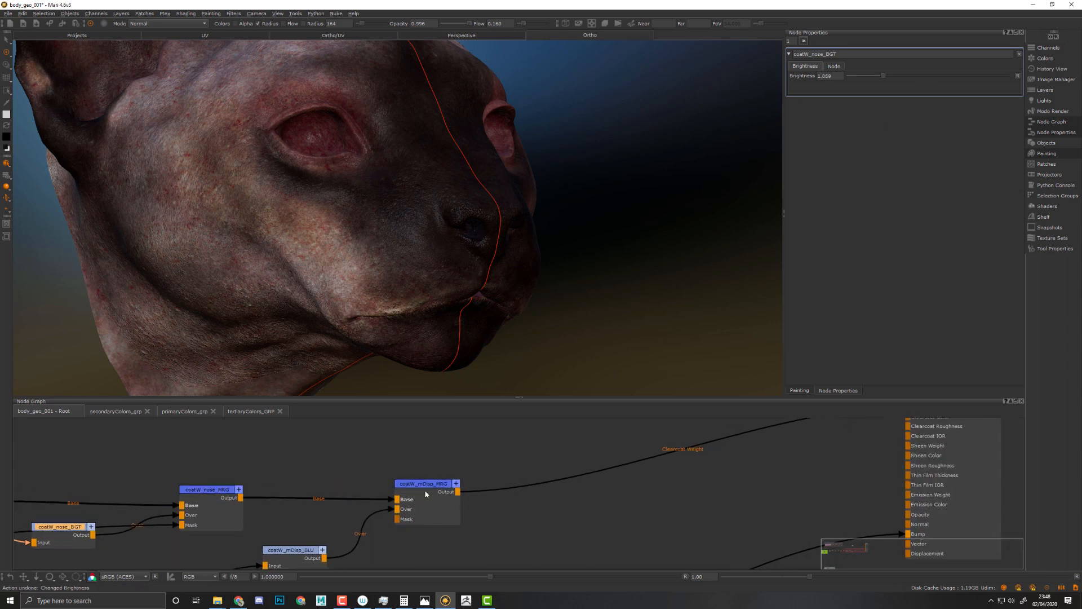
- Insert a Clamp node between coatW_mDisp_MRG and the shader's Clearcoat Weight input
left_click(425, 489)
key("Tab")
type("c")
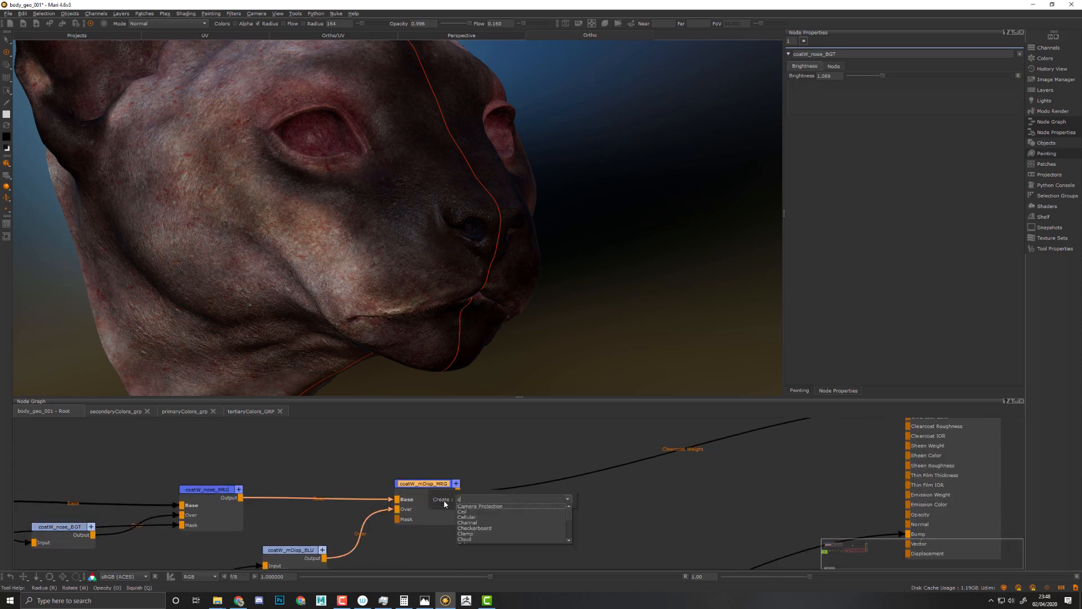
type("lamp")
key("Return")
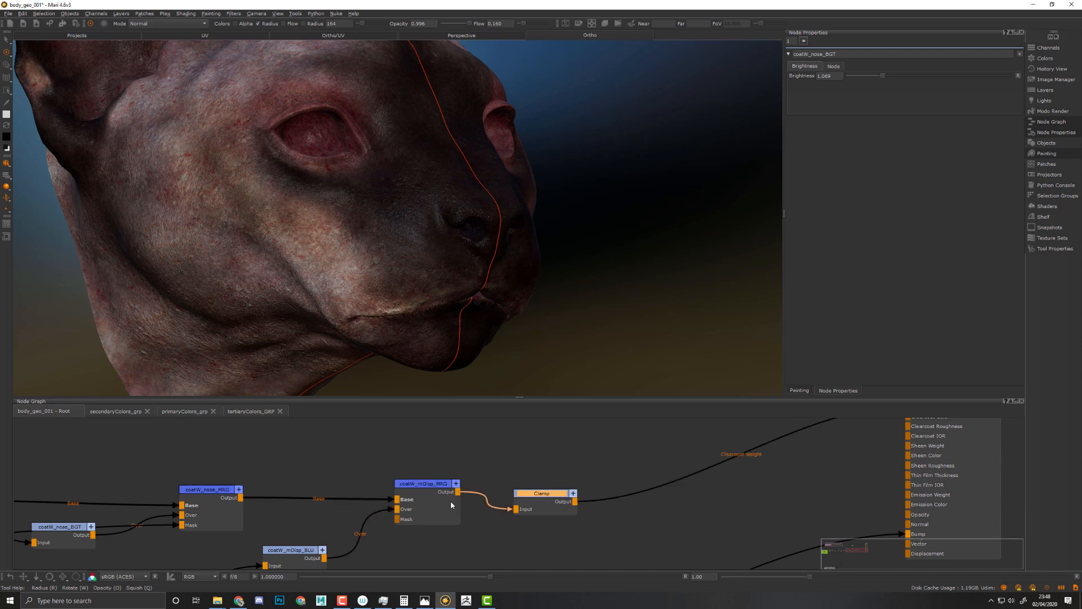
left_click_drag(536, 501, 548, 488)
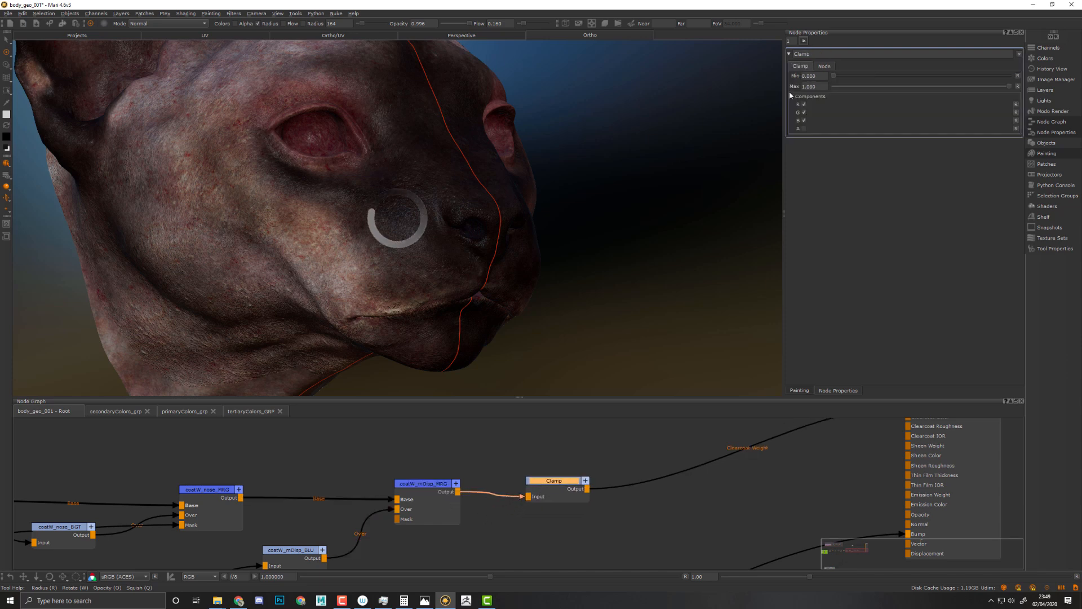
- Set the Clamp node's minimum to 0.02 and maximum to 0.98, and space the node farther from coatW_mDisp_MRG
left_click(824, 67)
left_click(800, 65)
type("0.03")
key("Tab")
key("BackSpace")
type("0.98")
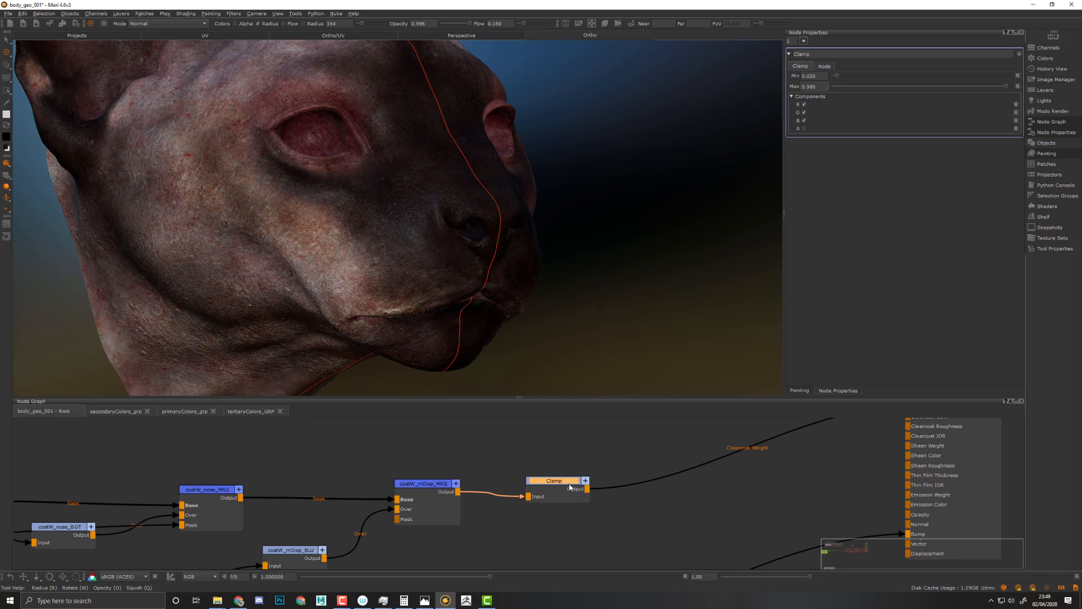
left_click_drag(569, 486, 576, 484)
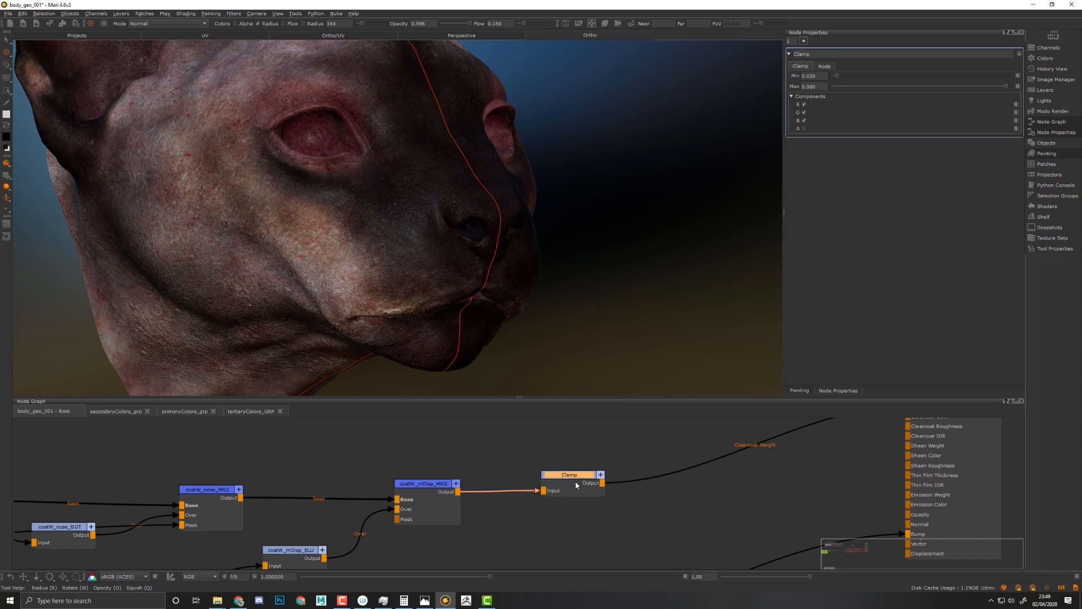
left_click_drag(573, 484, 588, 485)
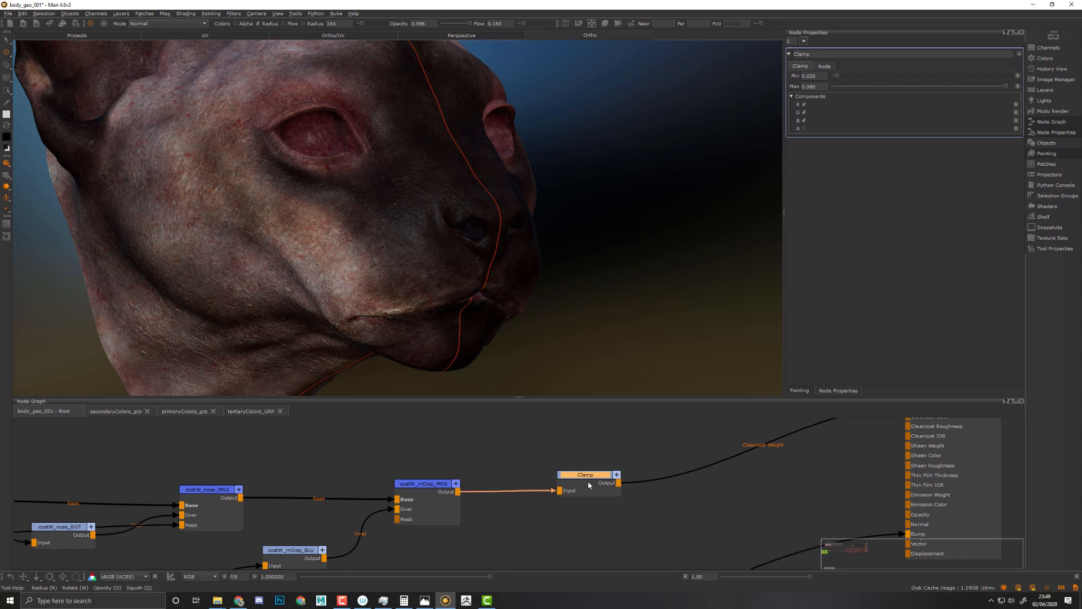
- Switch to the Select tool and turn off the mirror symmetry plane running through the cat's head
middle_click_drag(516, 265, 587, 361, "alt")
right_click_drag(639, 296, 605, 297, "alt")
mouse_move(597, 299)
left_mouse_down("alt")
mouse_move(478, 294)
mouse_move(592, 310)
left_mouse_up("alt")
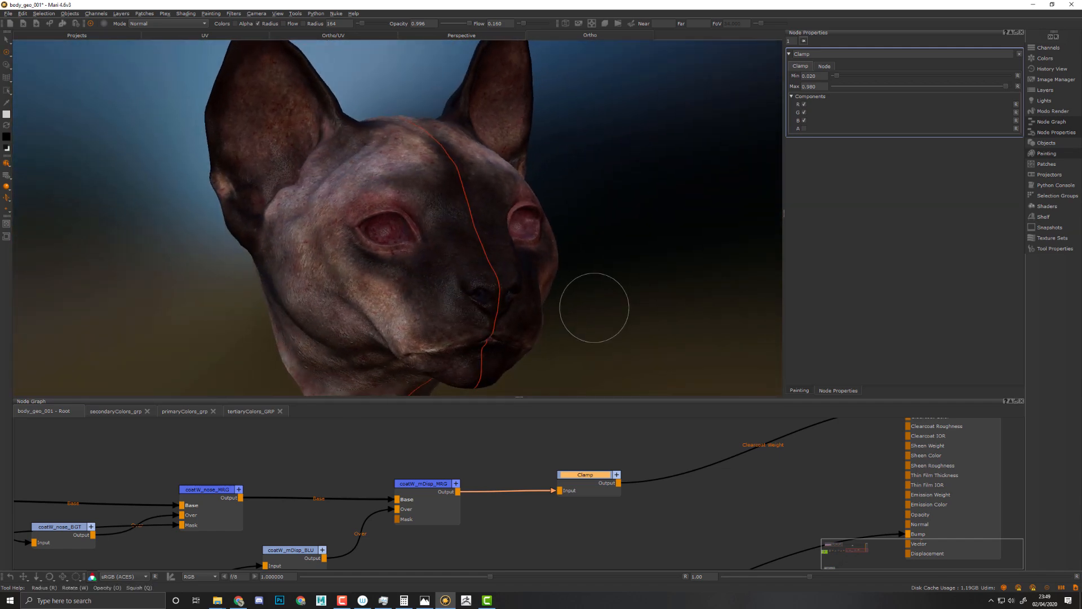
left_click(7, 40)
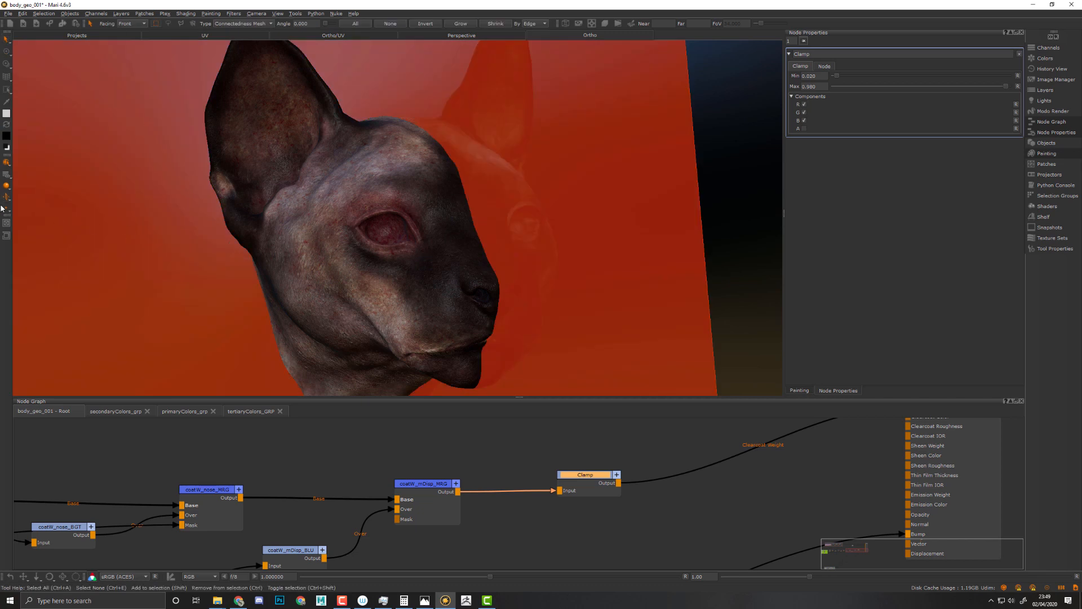
left_click(6, 198)
left_click(34, 198)
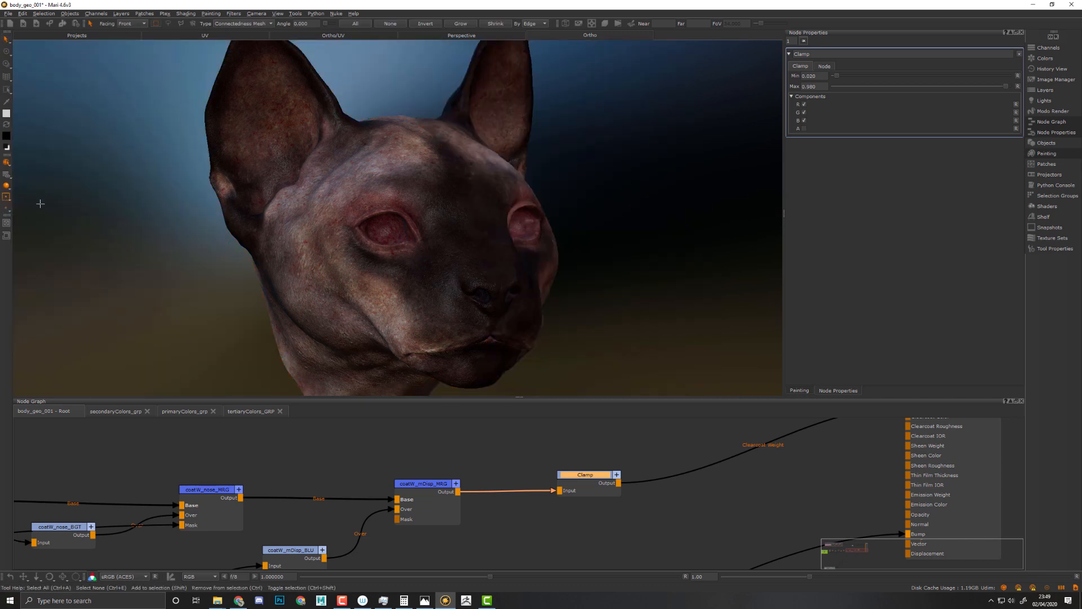